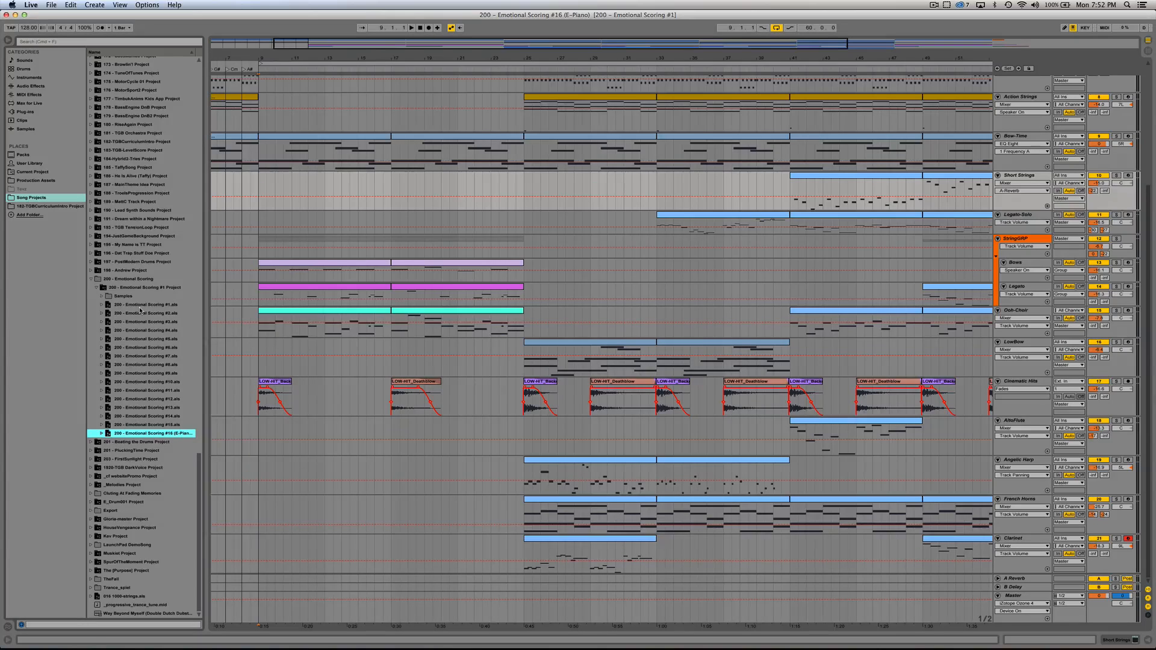
Step: Examine the finished arrangement's tracks, from the Piano Mood parts to the Clarinet, during playback through to the end
{"action": "scroll", "coordinate": [279, 348], "scroll_direction": "up", "scroll_amount": 5}
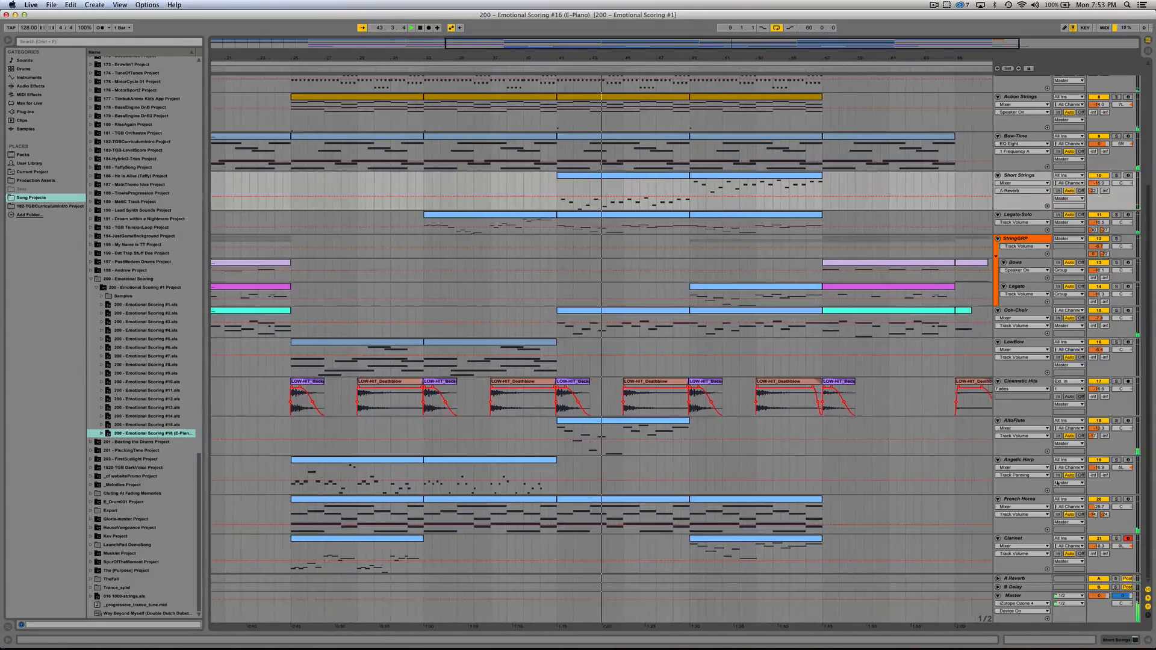
{"action": "scroll", "coordinate": [891, 495], "scroll_direction": "up", "scroll_amount": 5}
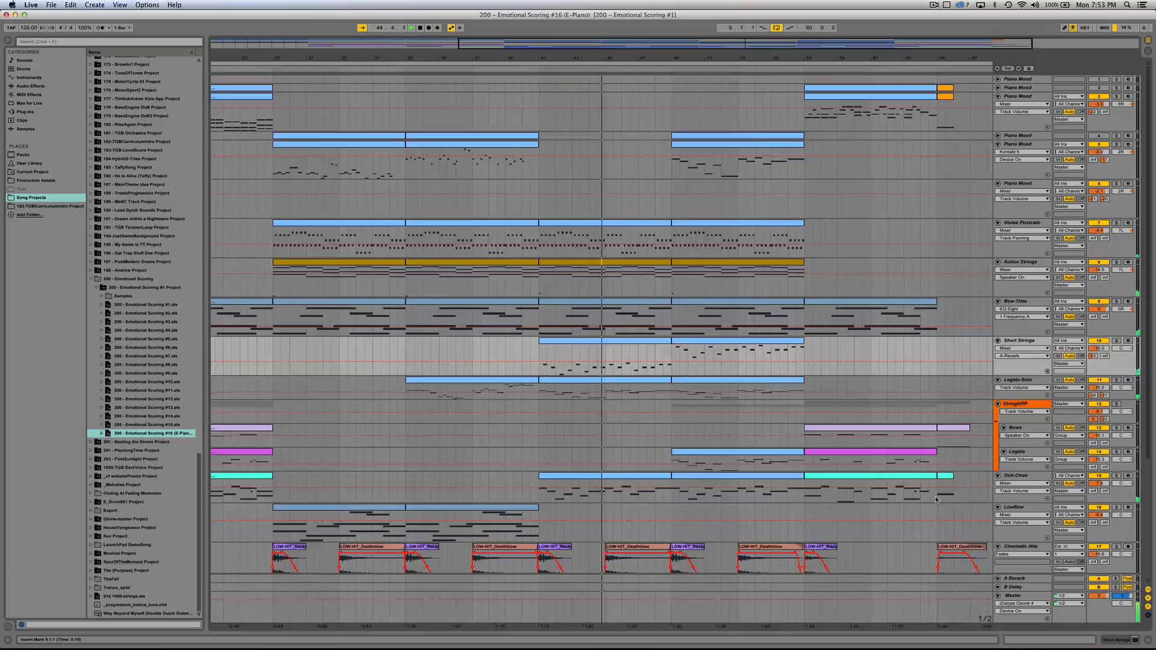
{"action": "scroll", "coordinate": [936, 499], "scroll_direction": "down", "scroll_amount": 5}
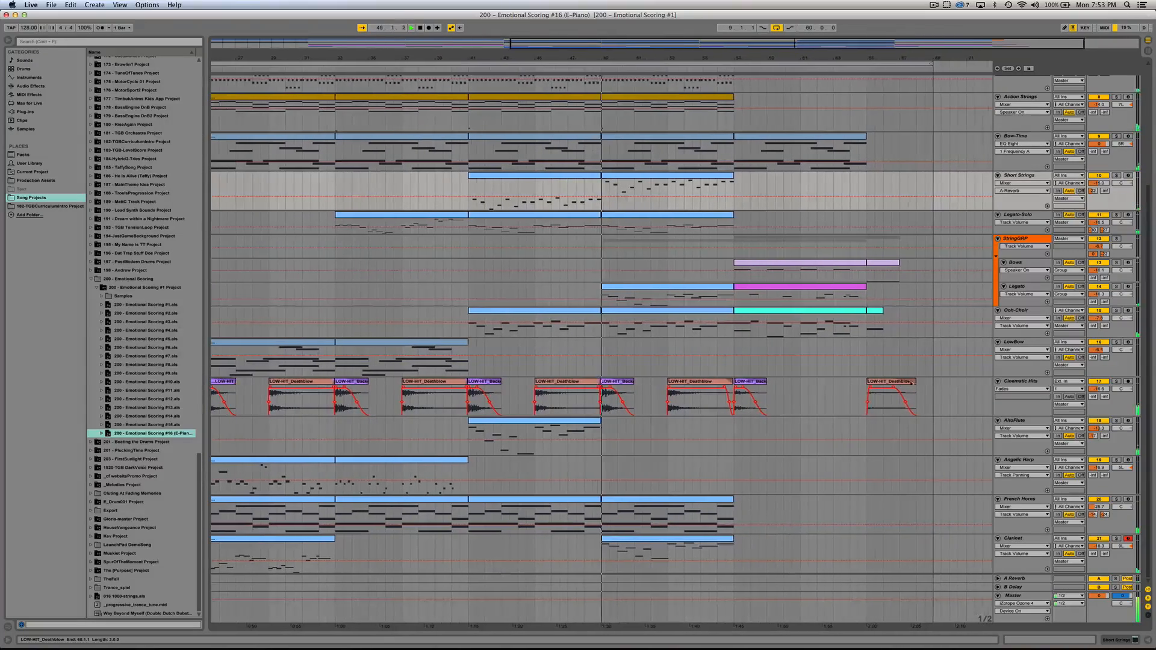
{"action": "scroll", "coordinate": [904, 385], "scroll_direction": "up", "scroll_amount": 4}
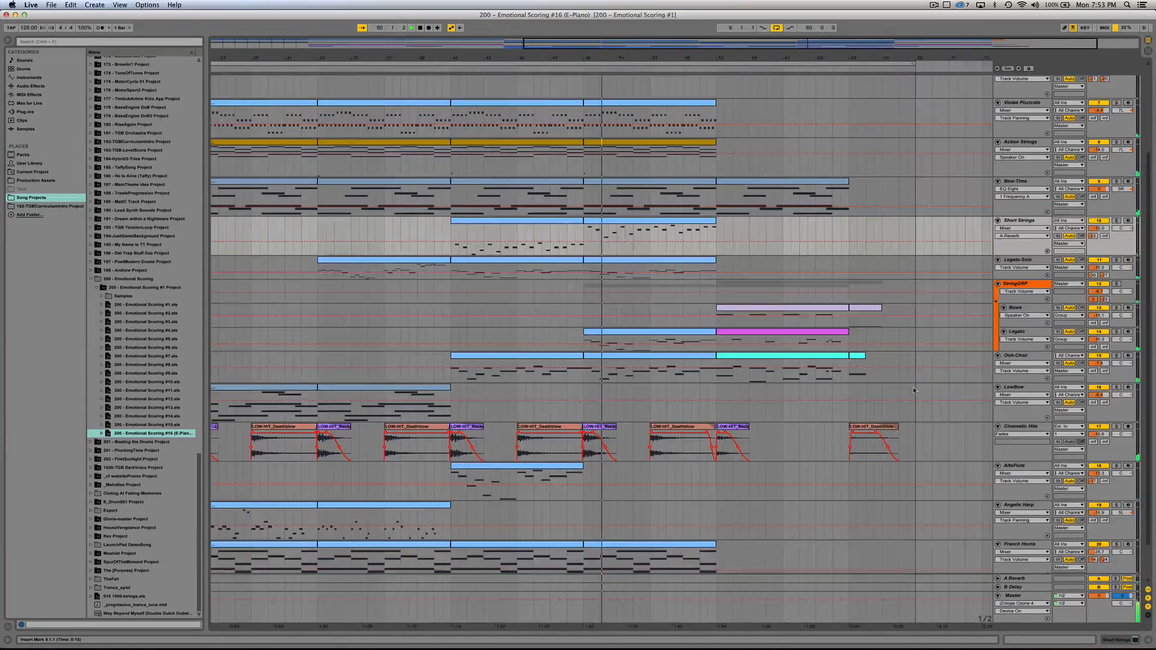
{"action": "scroll", "coordinate": [914, 390], "scroll_direction": "up", "scroll_amount": 3}
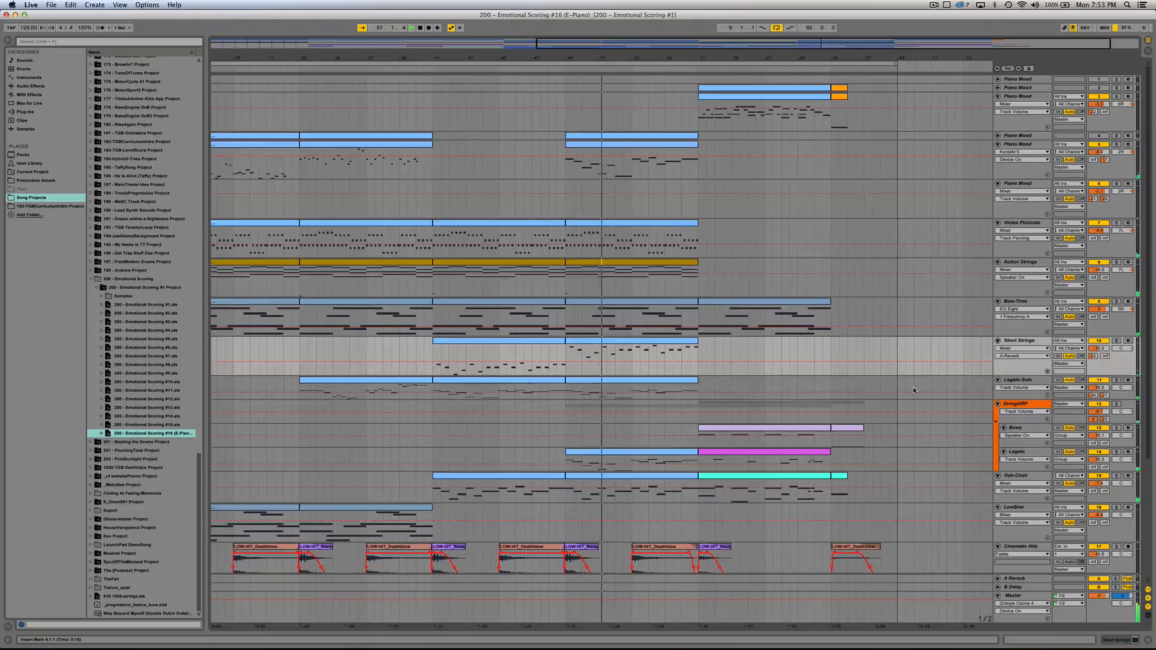
{"action": "scroll", "coordinate": [914, 390], "scroll_direction": "down", "scroll_amount": 1}
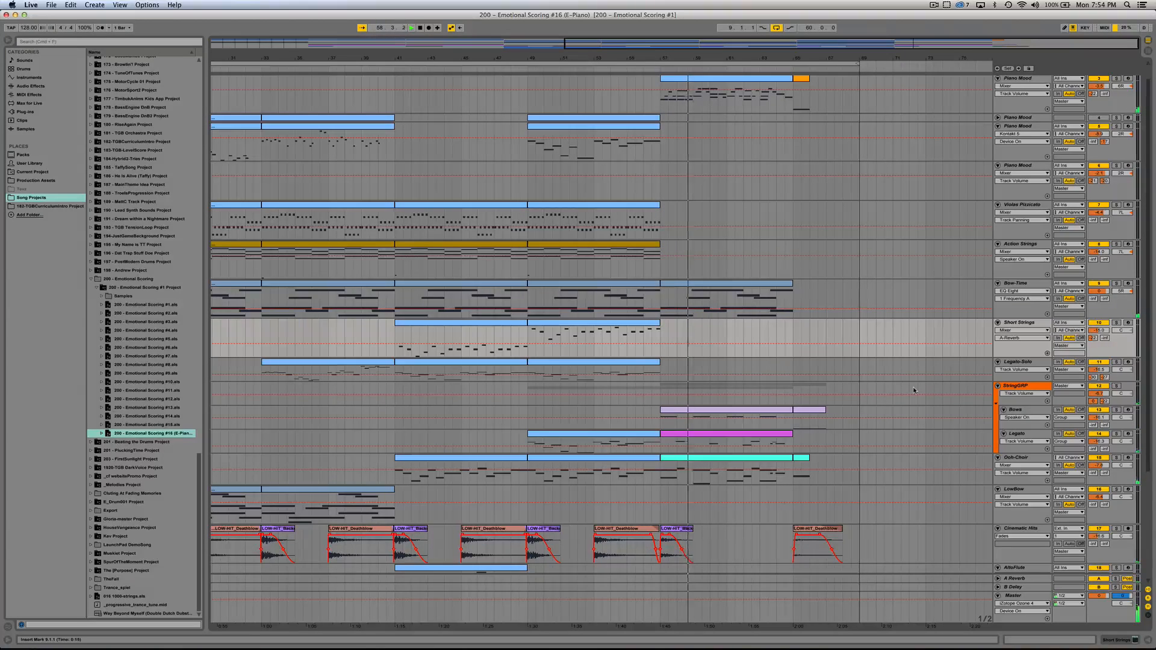
{"action": "scroll", "coordinate": [913, 391], "scroll_direction": "up", "scroll_amount": 1}
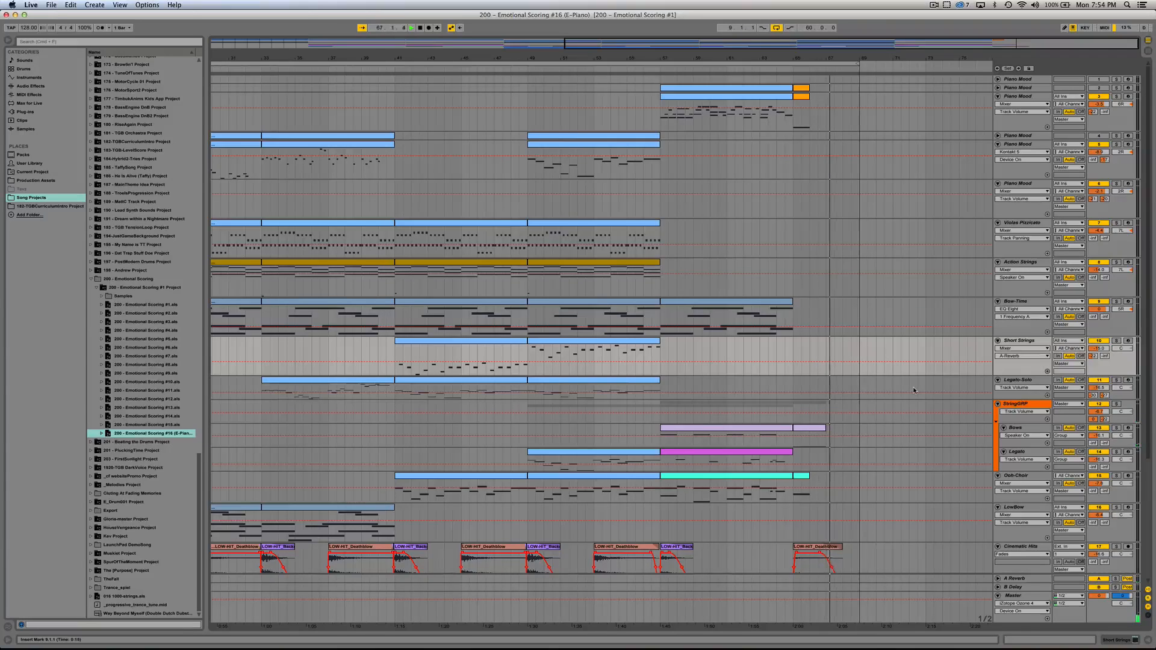
{"action": "scroll", "coordinate": [913, 386], "scroll_direction": "down", "scroll_amount": 5}
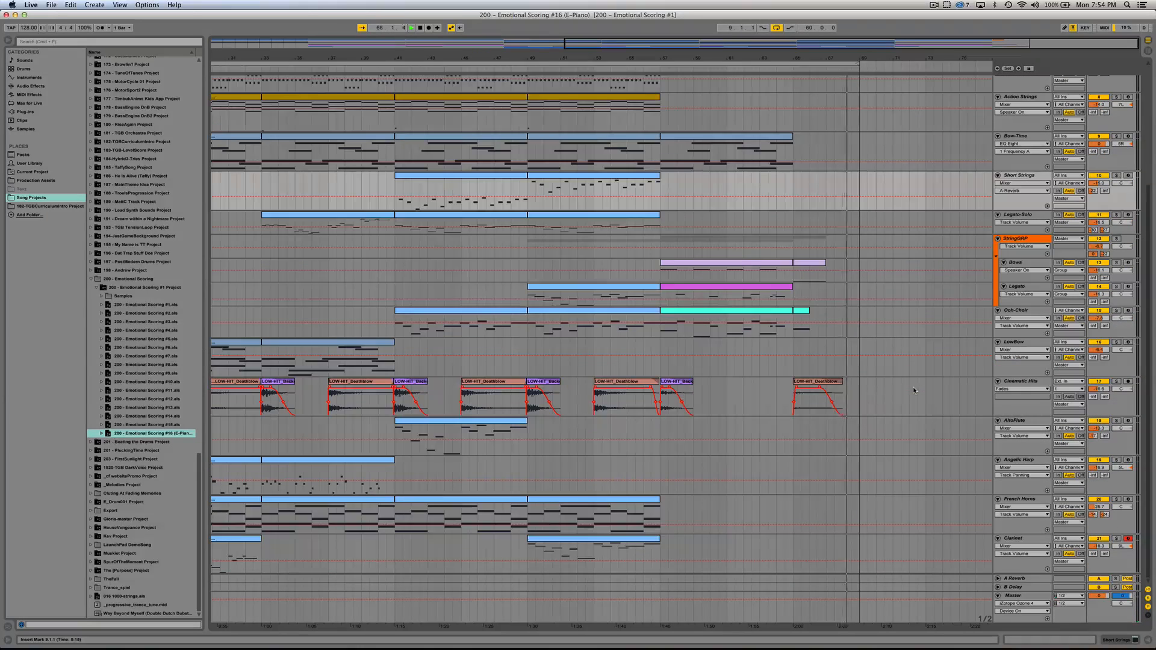
{"action": "scroll", "coordinate": [913, 387], "scroll_direction": "up", "scroll_amount": 5}
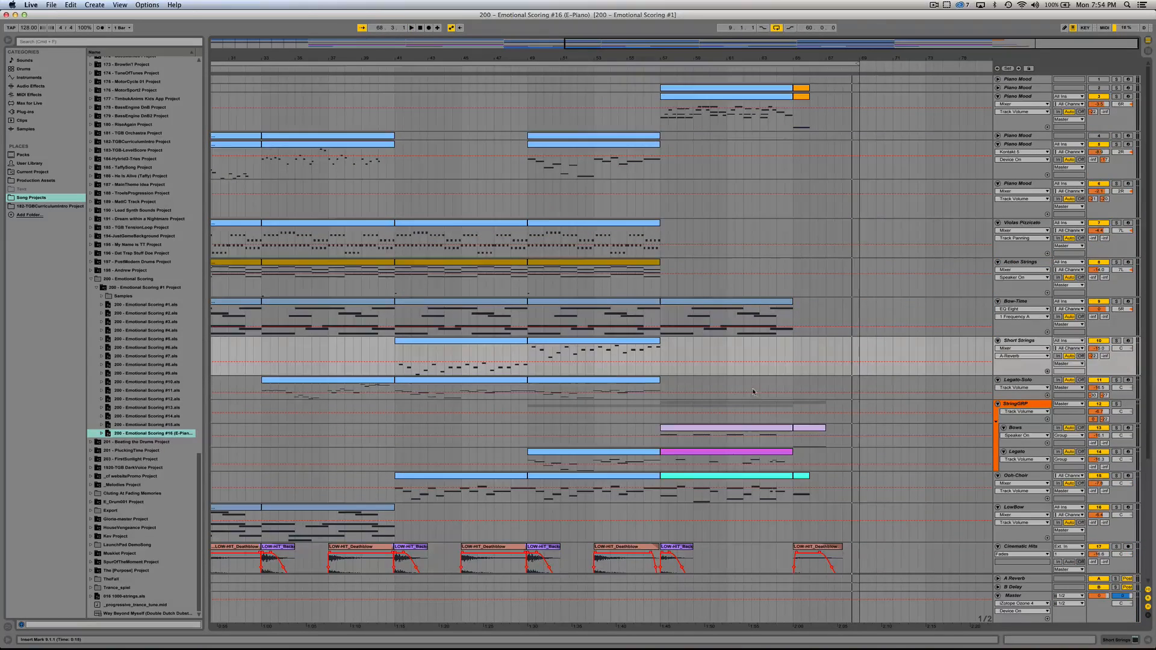
Step: Open the 200 - Emotional Scoring #1 project and select the chord clip on the Kontakt 5 track
{"action": "double_click", "coordinate": [138, 305]}
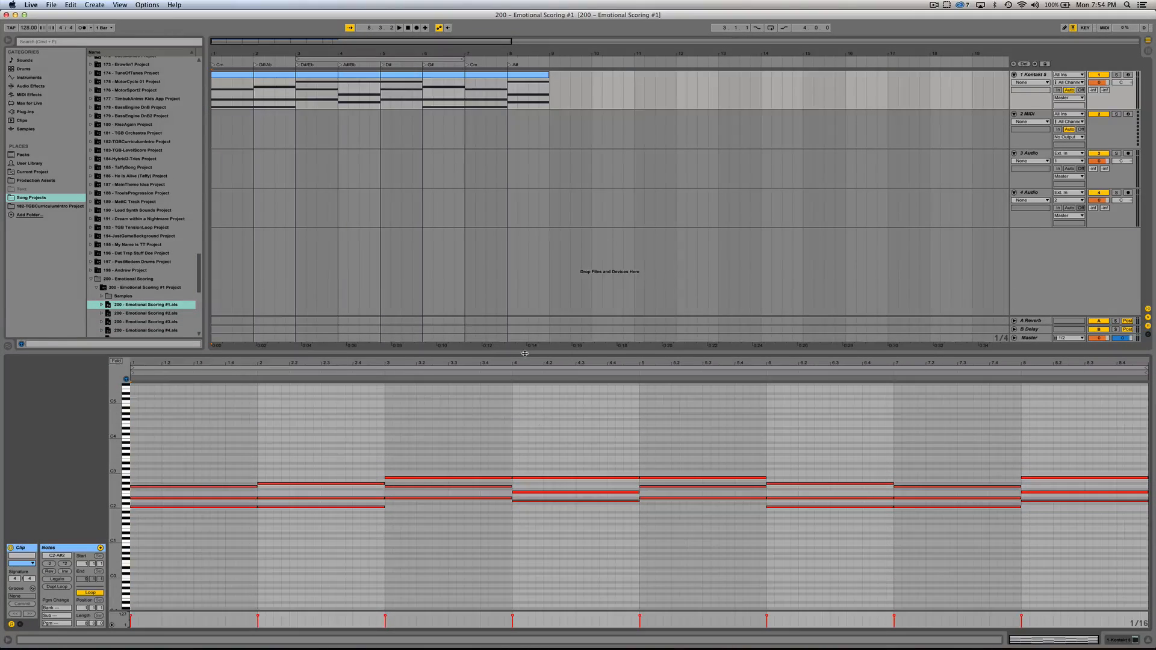
{"action": "scroll", "coordinate": [516, 468], "scroll_direction": "down", "scroll_amount": 2}
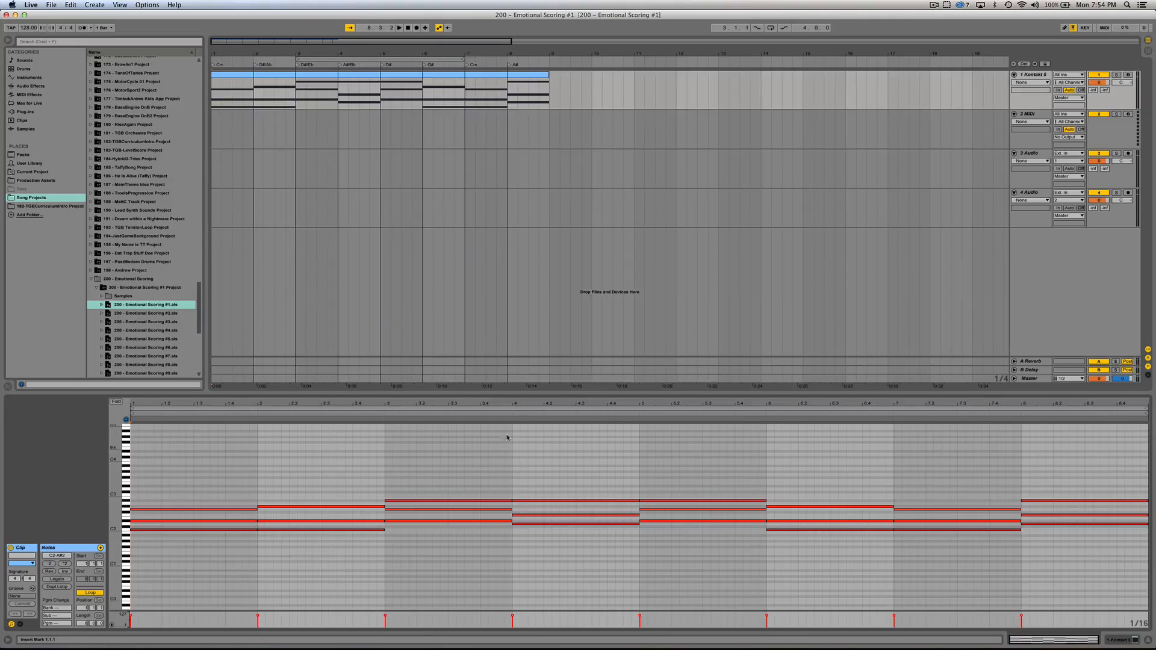
{"action": "left_click", "coordinate": [289, 78]}
{"action": "left_click", "coordinate": [289, 77]}
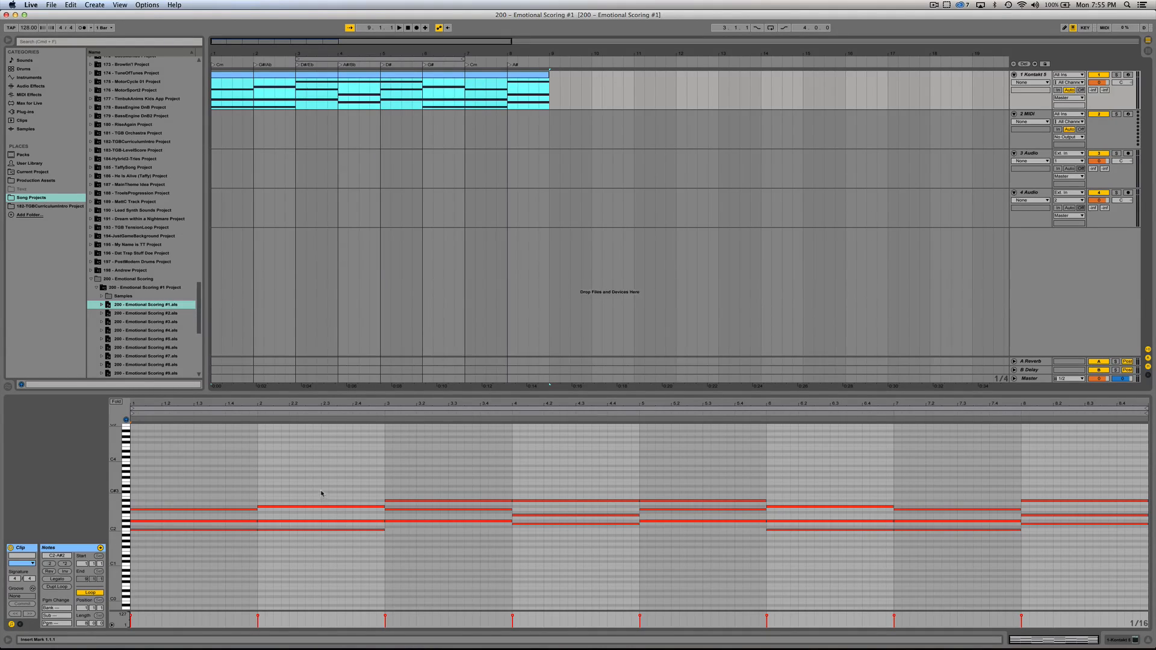
Step: Play the eight-bar chord progression from bar 1 and select the G#/Ab locator at bar 2
{"action": "left_click", "coordinate": [258, 482]}
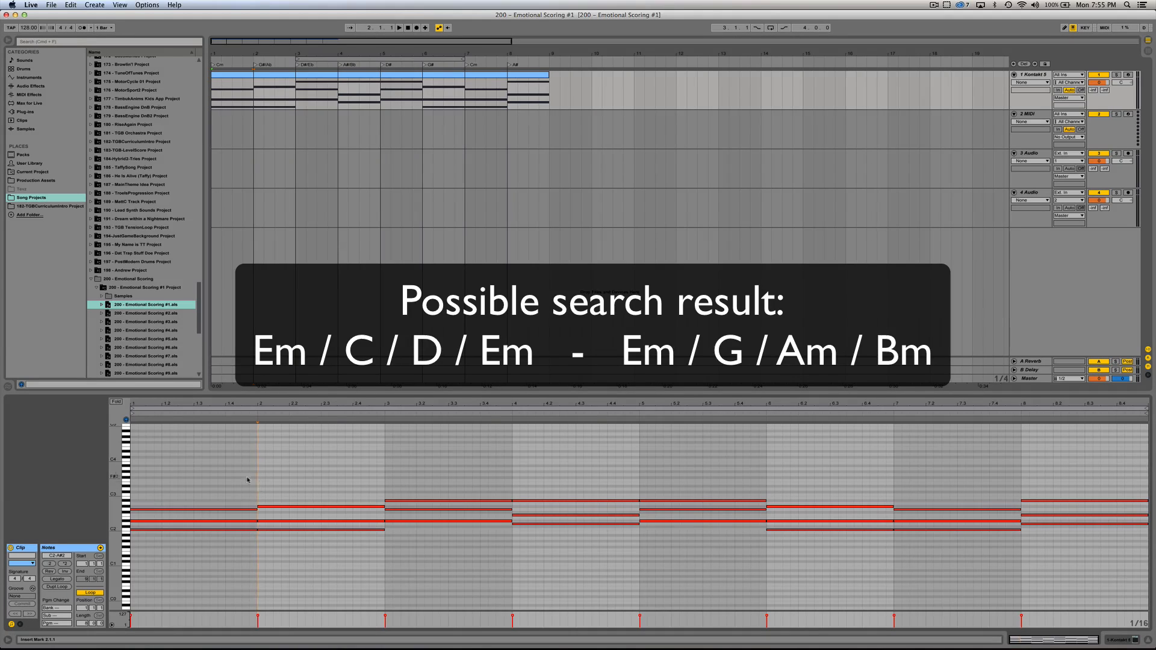
{"action": "left_click_drag", "start_coordinate": [171, 479], "coordinate": [186, 536]}
{"action": "left_click", "coordinate": [201, 478]}
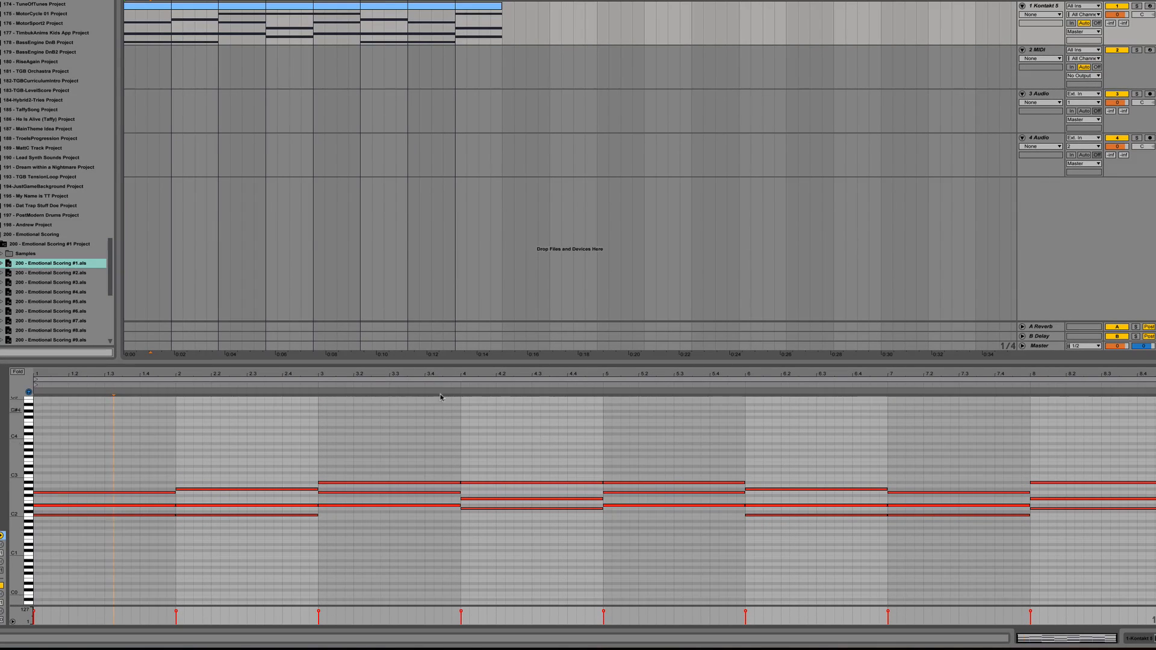
{"action": "left_click", "coordinate": [205, 25]}
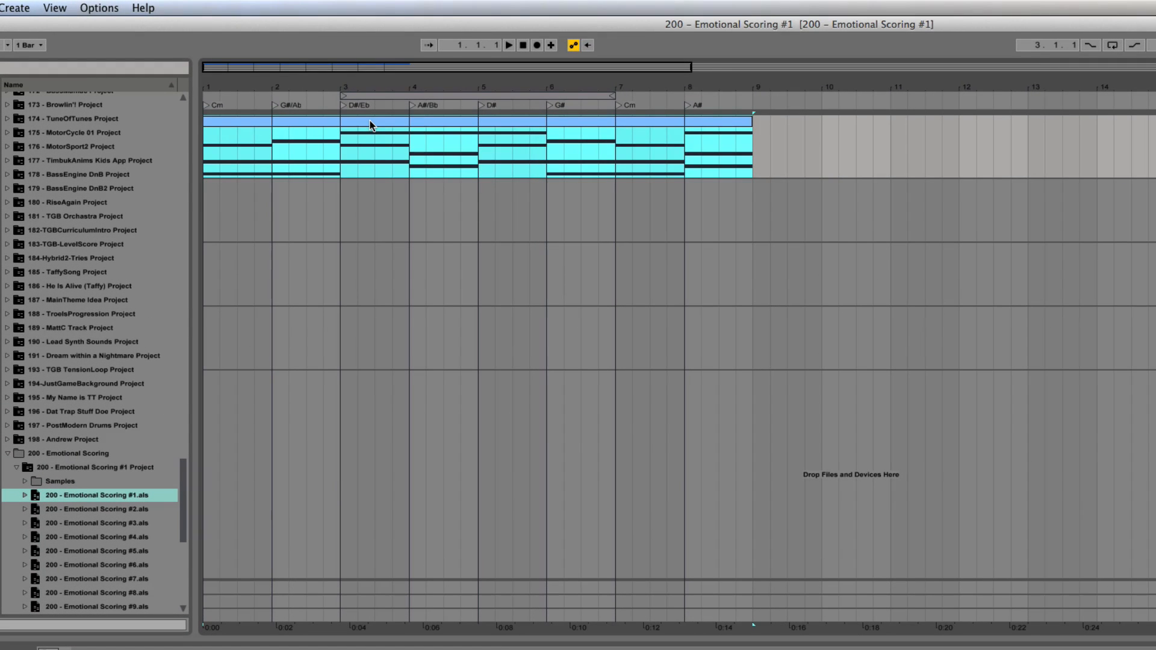
{"action": "key", "text": "space"}
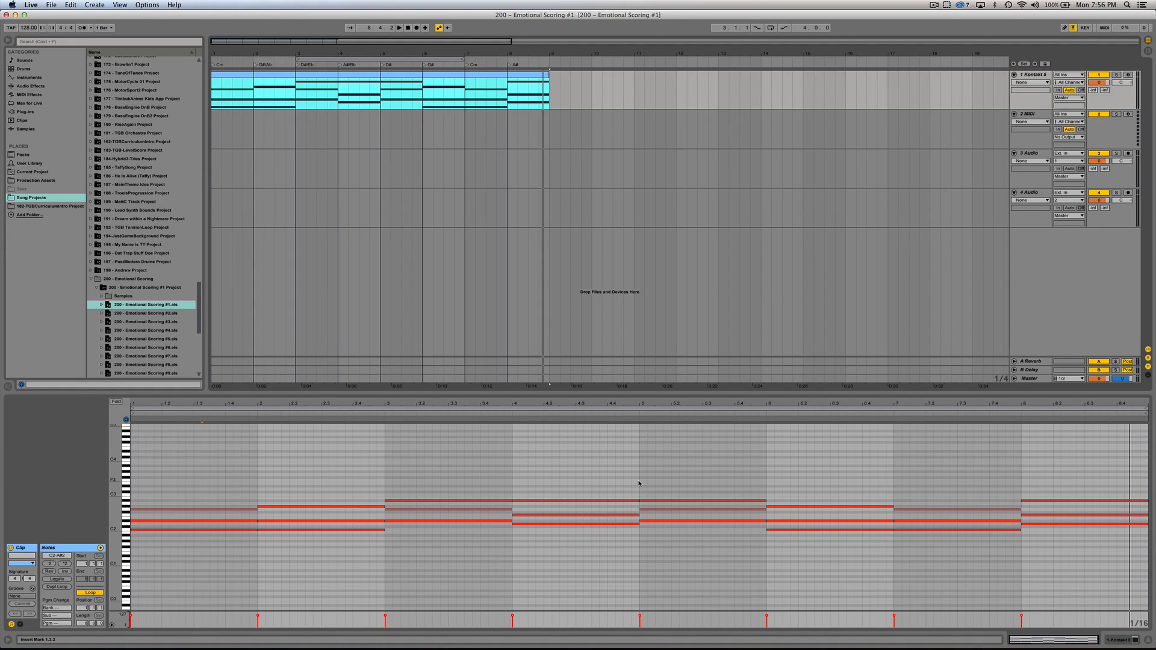
{"action": "left_click_drag", "start_coordinate": [252, 43], "coordinate": [252, 68]}
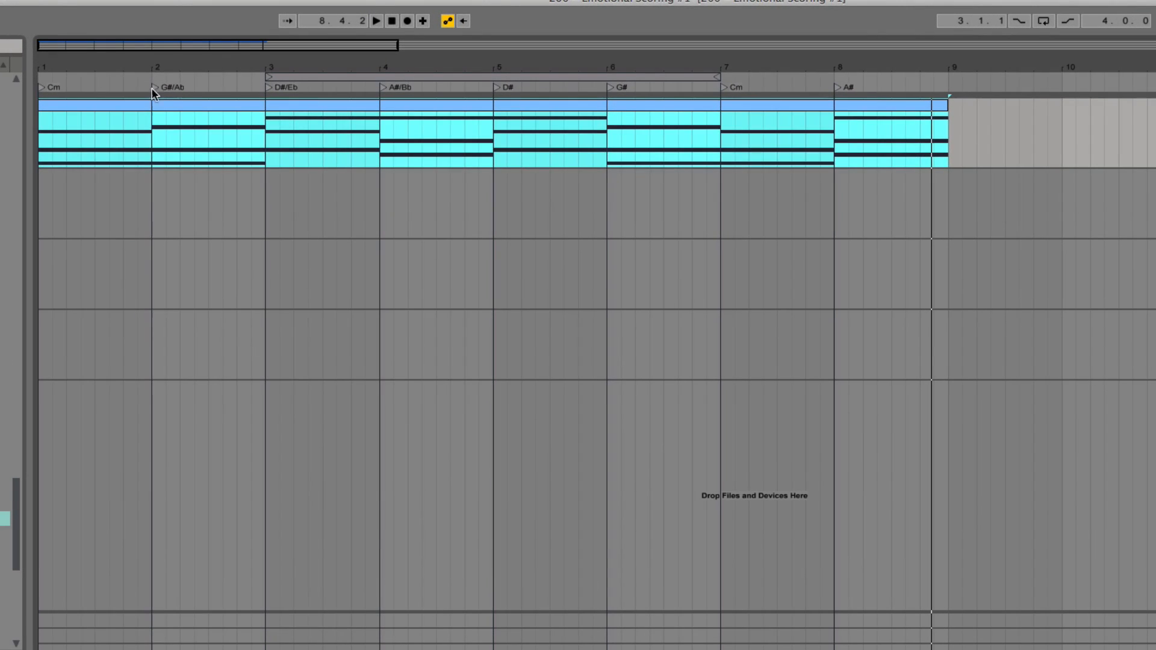
{"action": "left_click", "coordinate": [153, 88]}
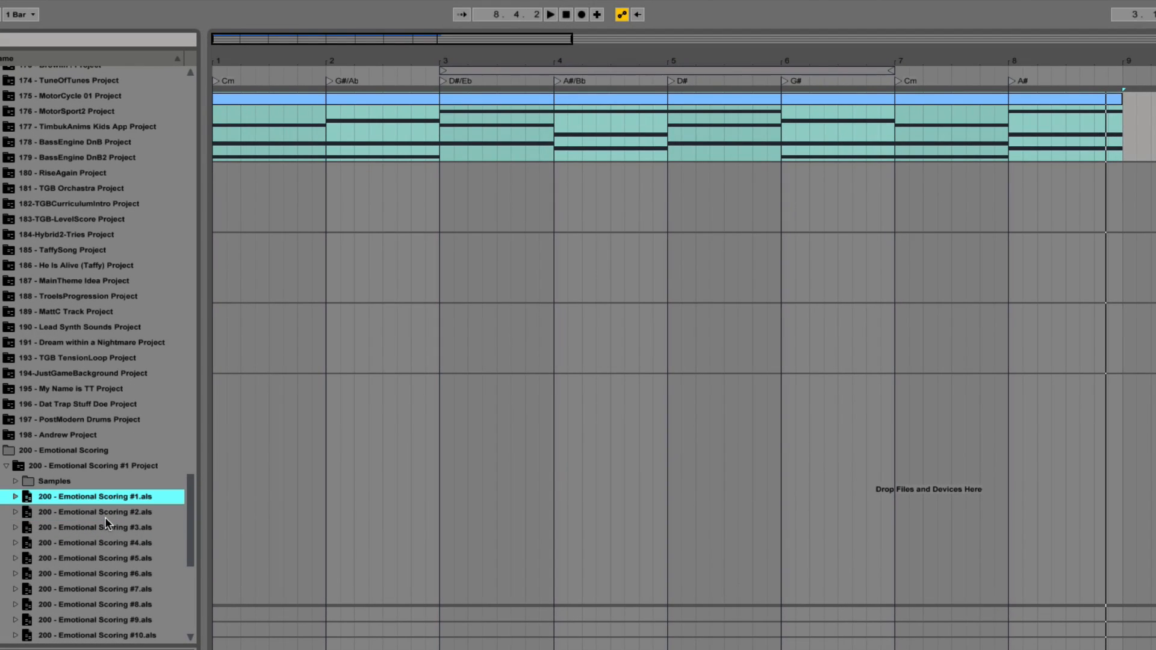
Step: Open the 200 - Emotional Scoring #2 project and set the clip's start position to bar 1
{"action": "double_click", "coordinate": [105, 513]}
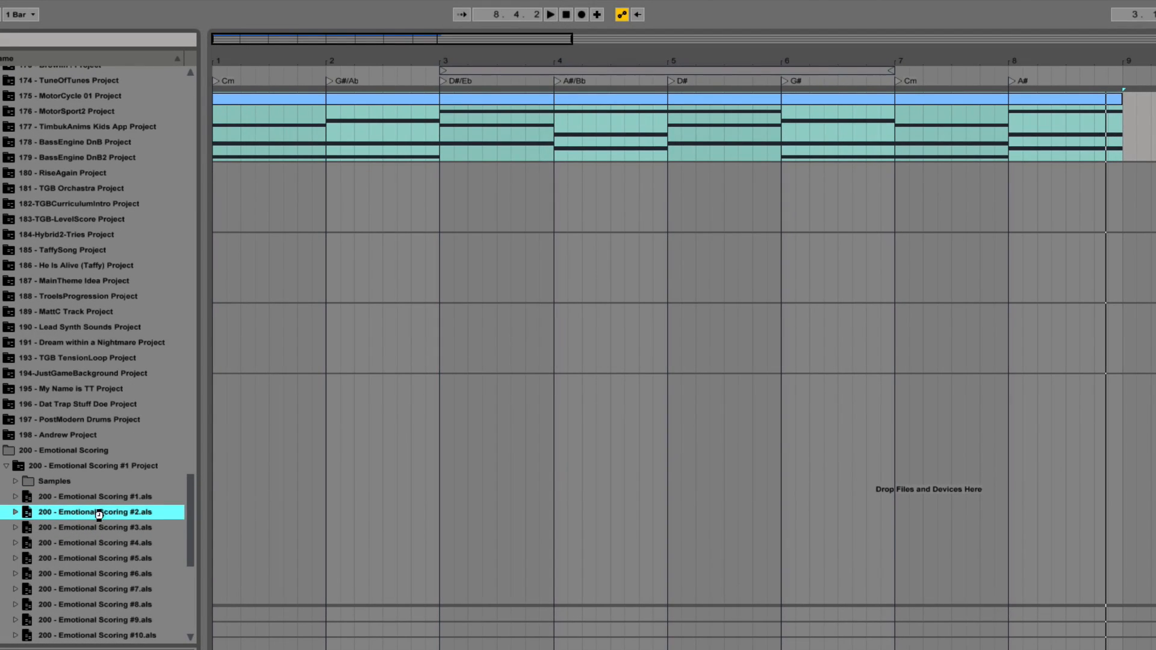
{"action": "left_click", "coordinate": [729, 581]}
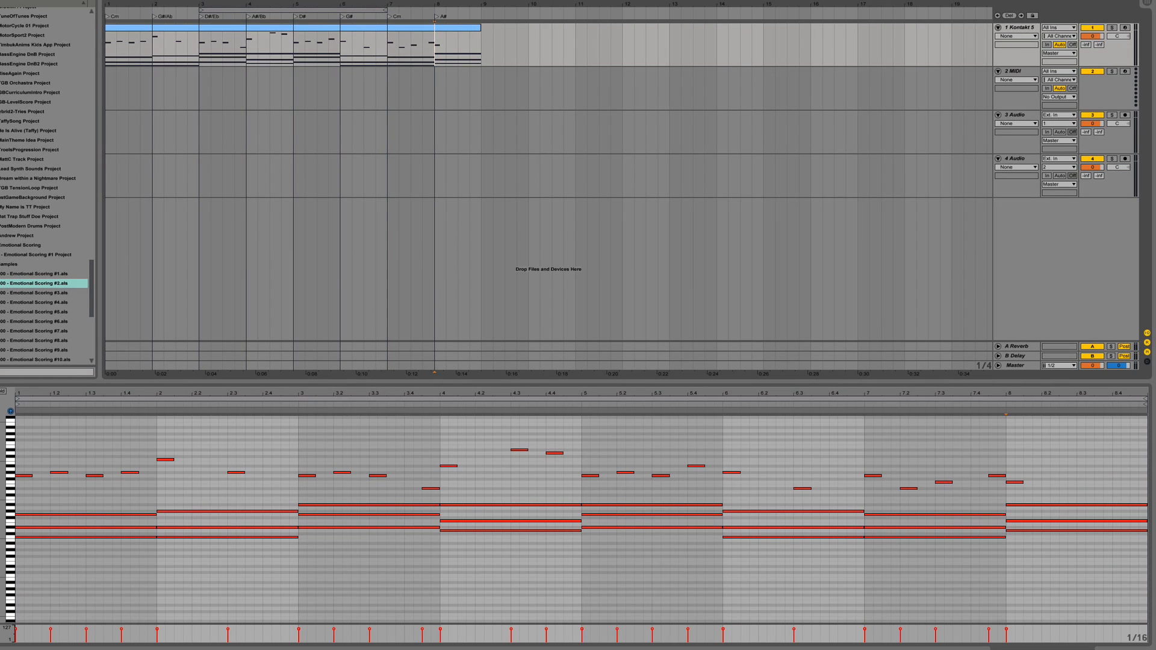
{"action": "left_click_drag", "start_coordinate": [302, 5], "coordinate": [473, 44]}
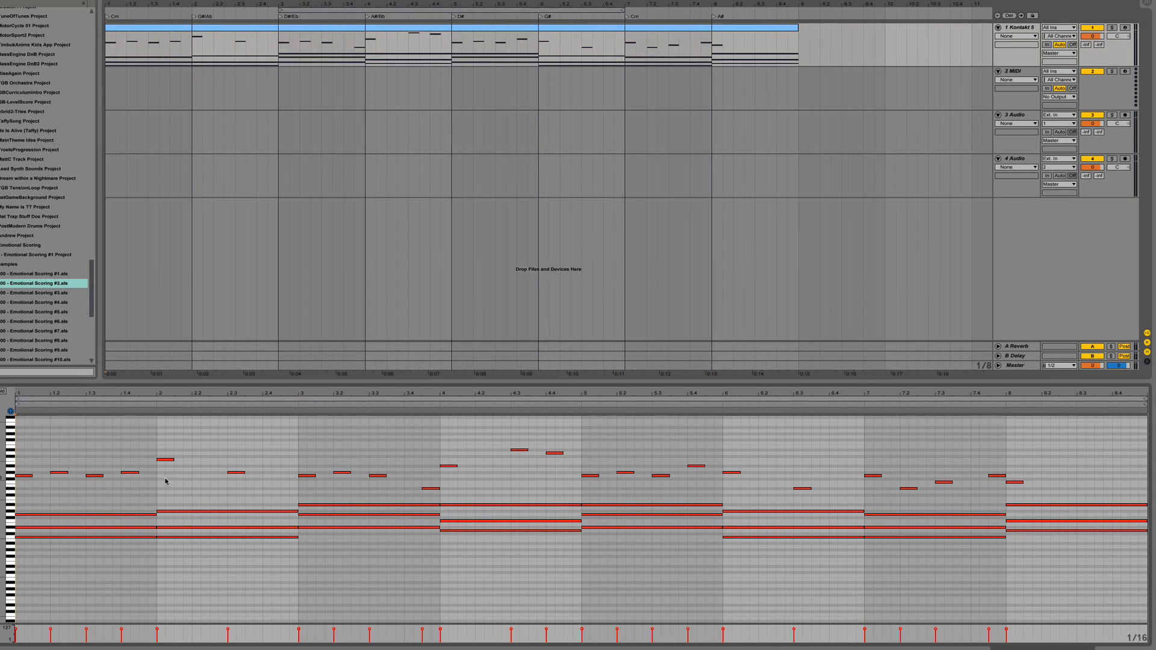
{"action": "left_click", "coordinate": [20, 542]}
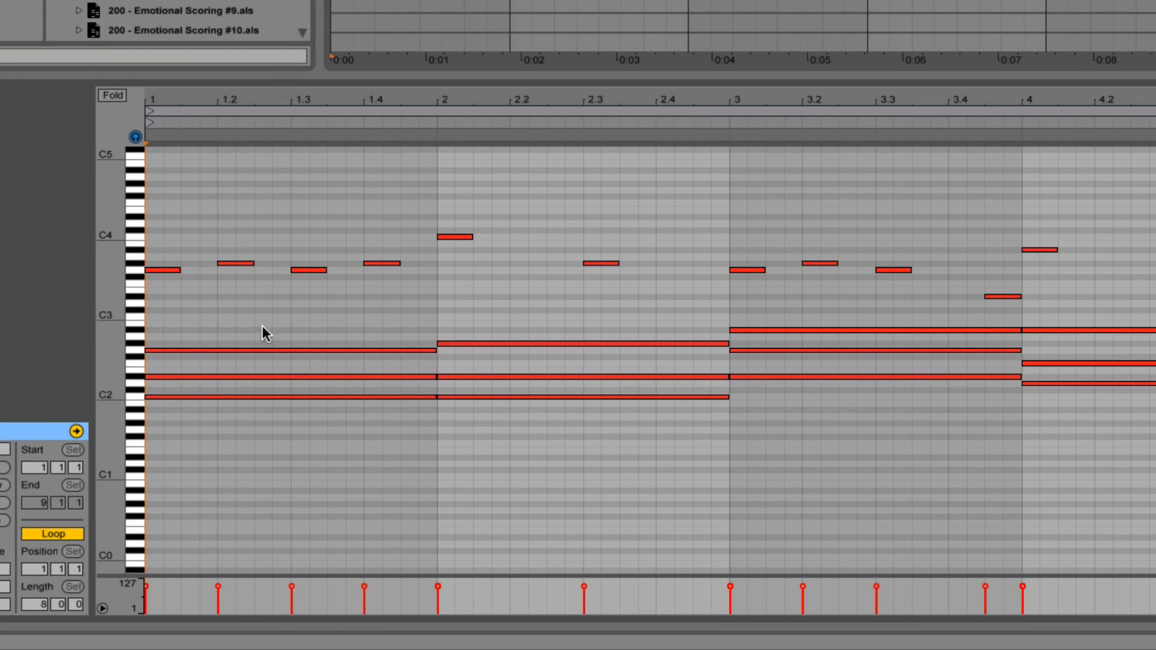
Step: Try the four melody notes of bar 1 one octave lower, at G2 and G#2
{"action": "left_click_drag", "start_coordinate": [161, 208], "coordinate": [413, 277]}
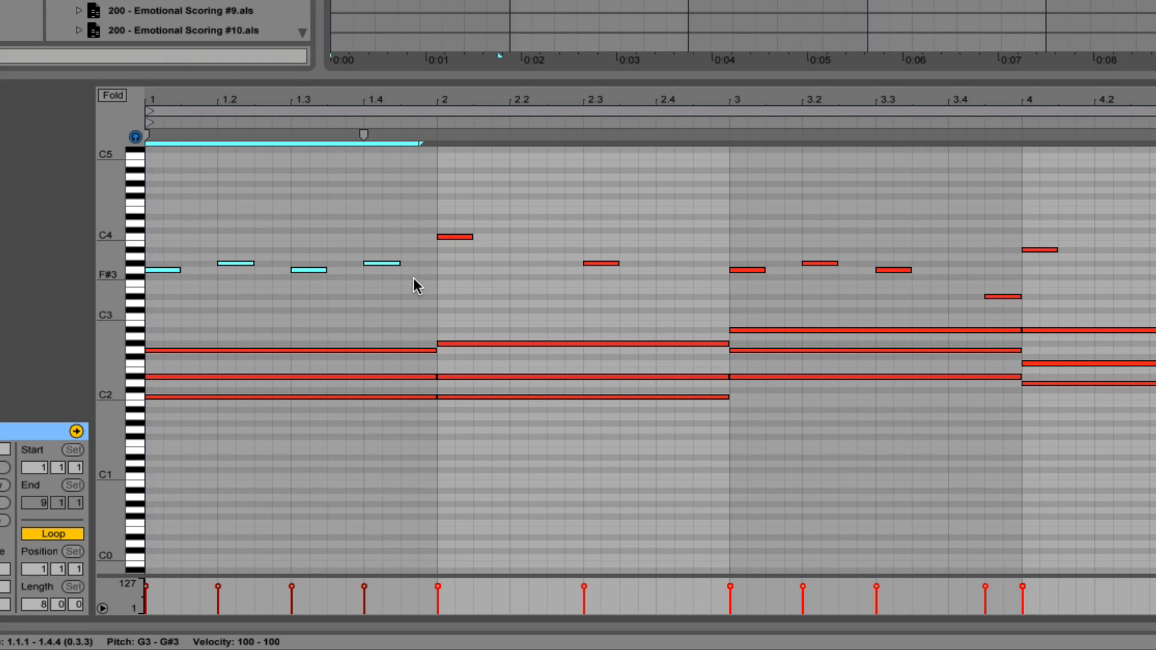
{"action": "key", "text": "shift+Down"}
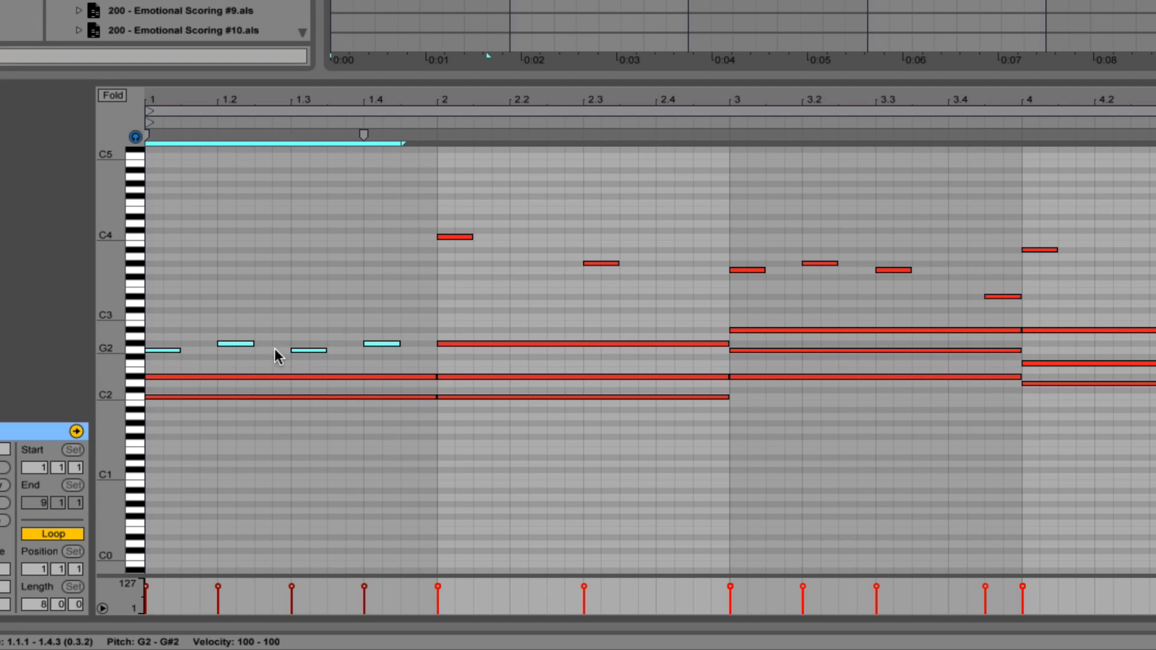
{"action": "key", "text": "shift+Up"}
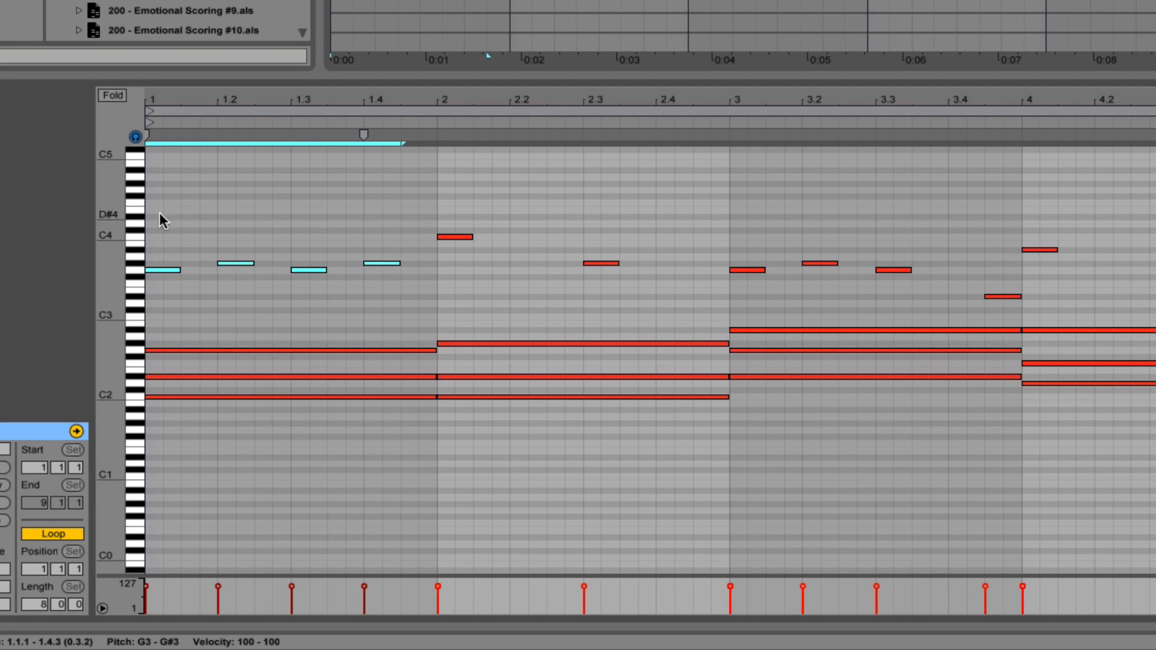
{"action": "left_click", "coordinate": [437, 267]}
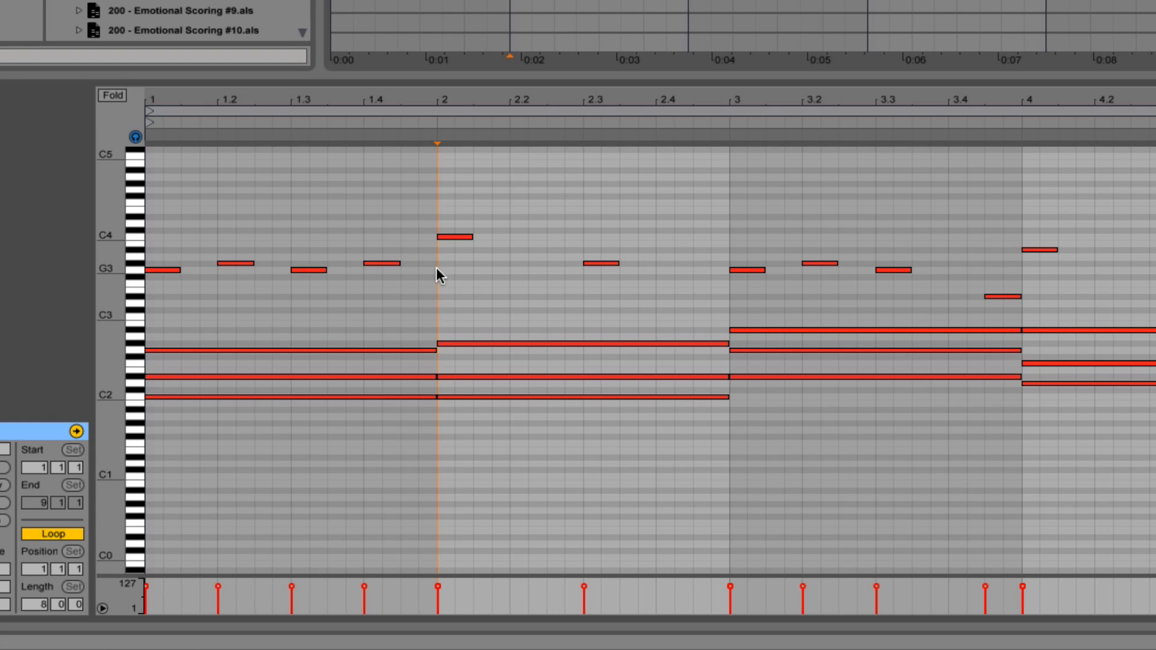
Step: Play the melody clip from its start and examine the notes leading from bar 3 into bar 4
{"action": "left_click", "coordinate": [149, 225]}
{"action": "key", "text": "space"}
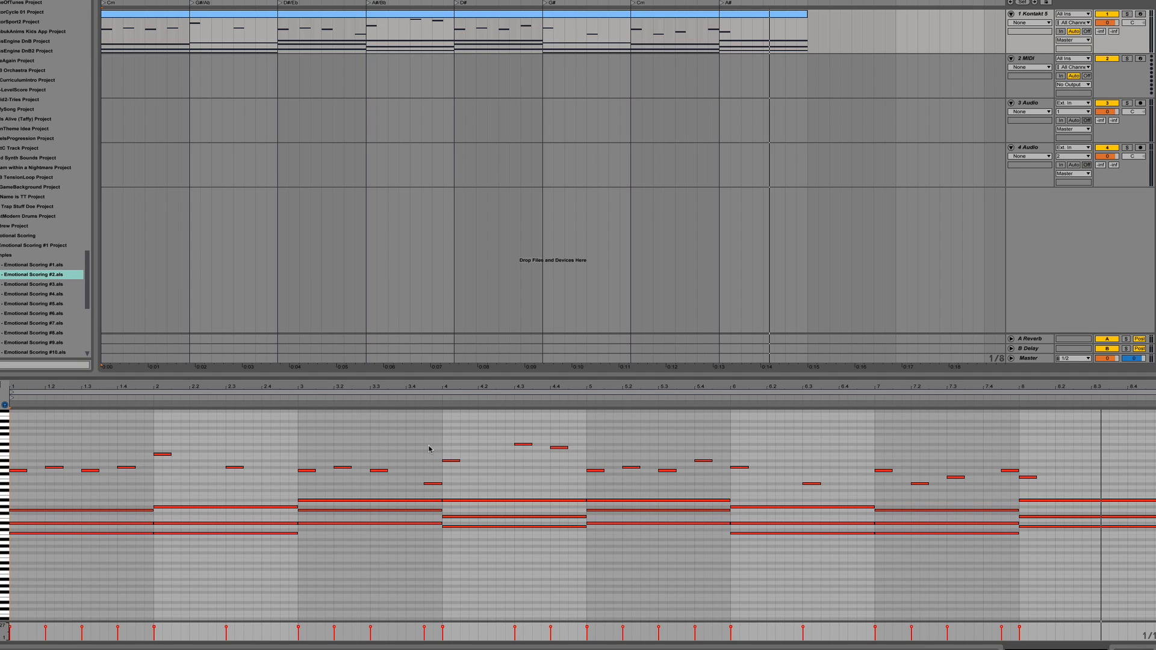
{"action": "left_click_drag", "start_coordinate": [421, 445], "coordinate": [487, 496]}
{"action": "left_click", "coordinate": [472, 480]}
{"action": "left_click", "coordinate": [423, 438]}
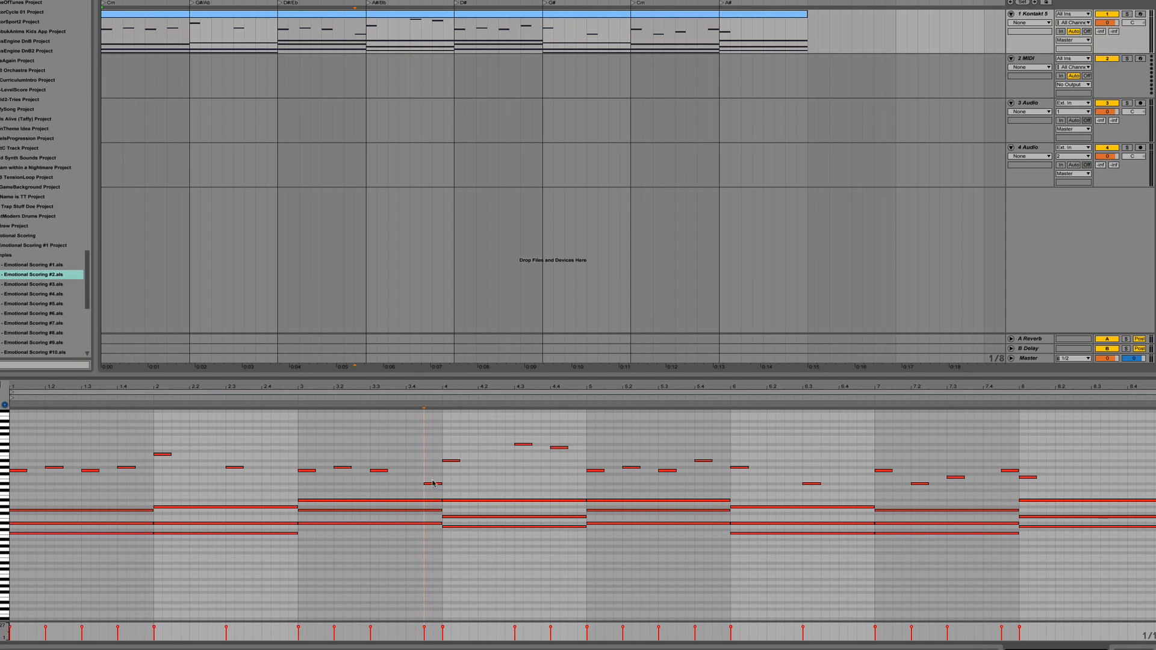
Step: Try shifting the last melody note of bar 3 earlier, onto beat 3.4, and listen to the timing
{"action": "left_click_drag", "start_coordinate": [432, 484], "coordinate": [414, 488]}
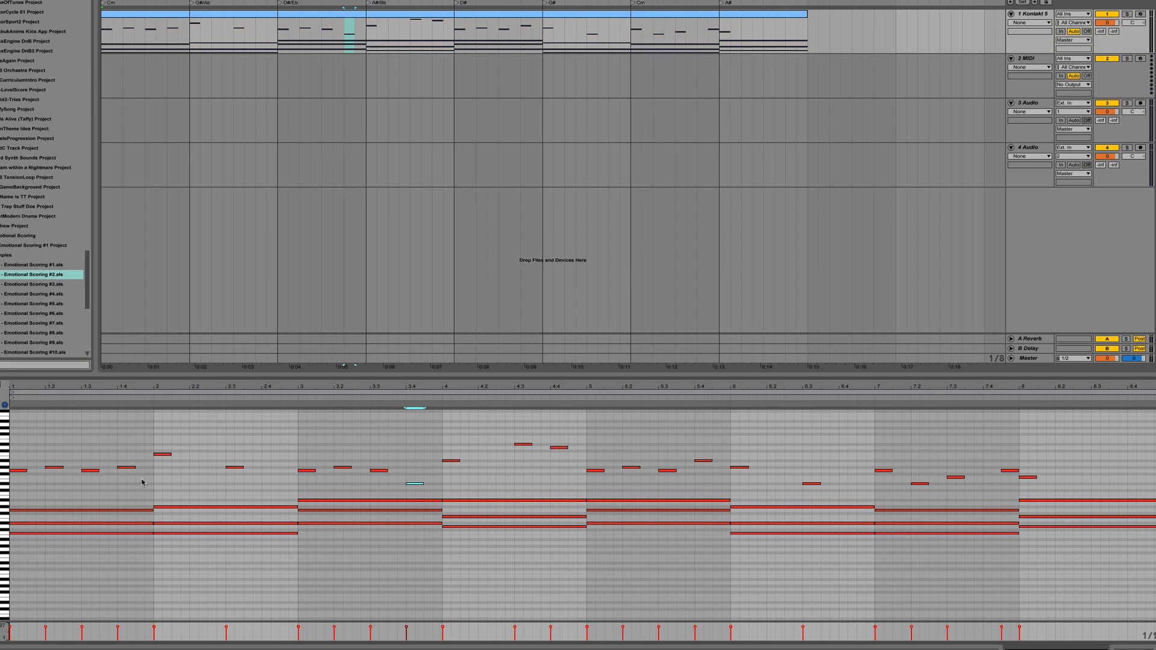
{"action": "key", "text": "space"}
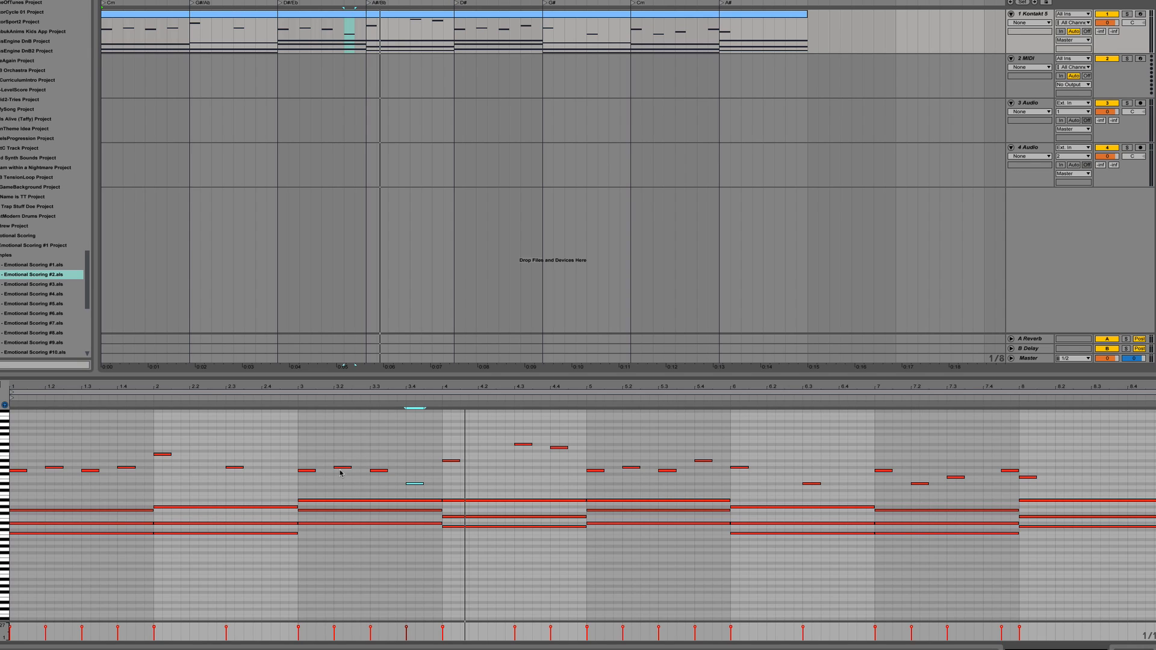
{"action": "left_click_drag", "start_coordinate": [411, 485], "coordinate": [431, 484]}
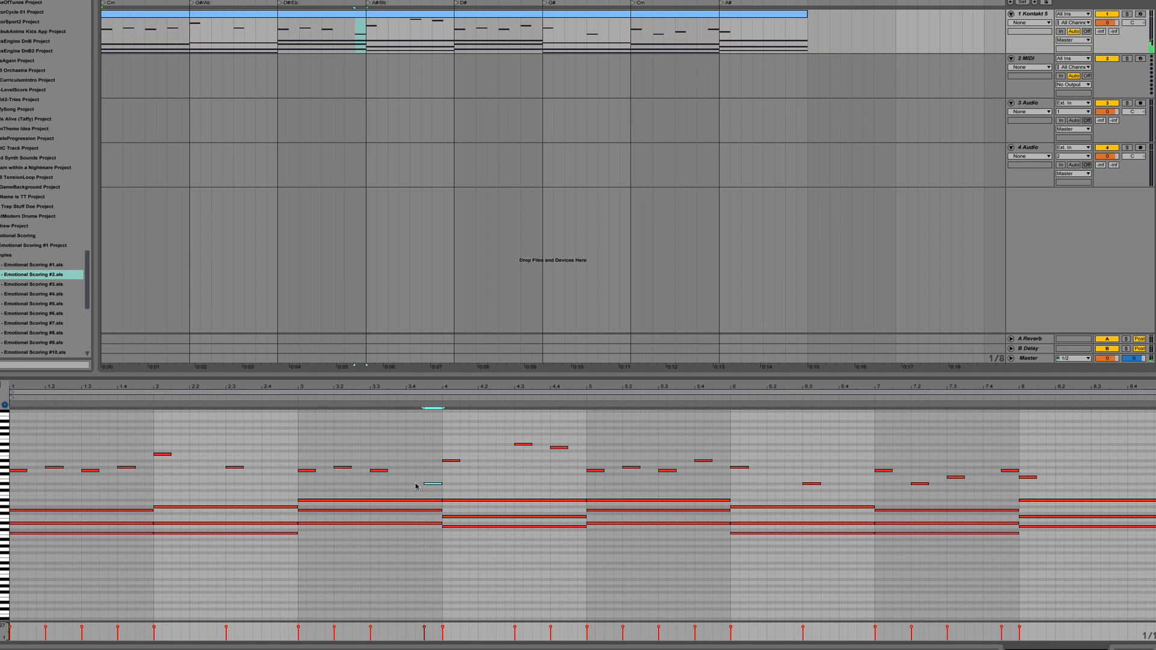
Step: Play the melody from just before bar 3 and compare it with the phrase starting at bar 5
{"action": "left_click", "coordinate": [292, 404]}
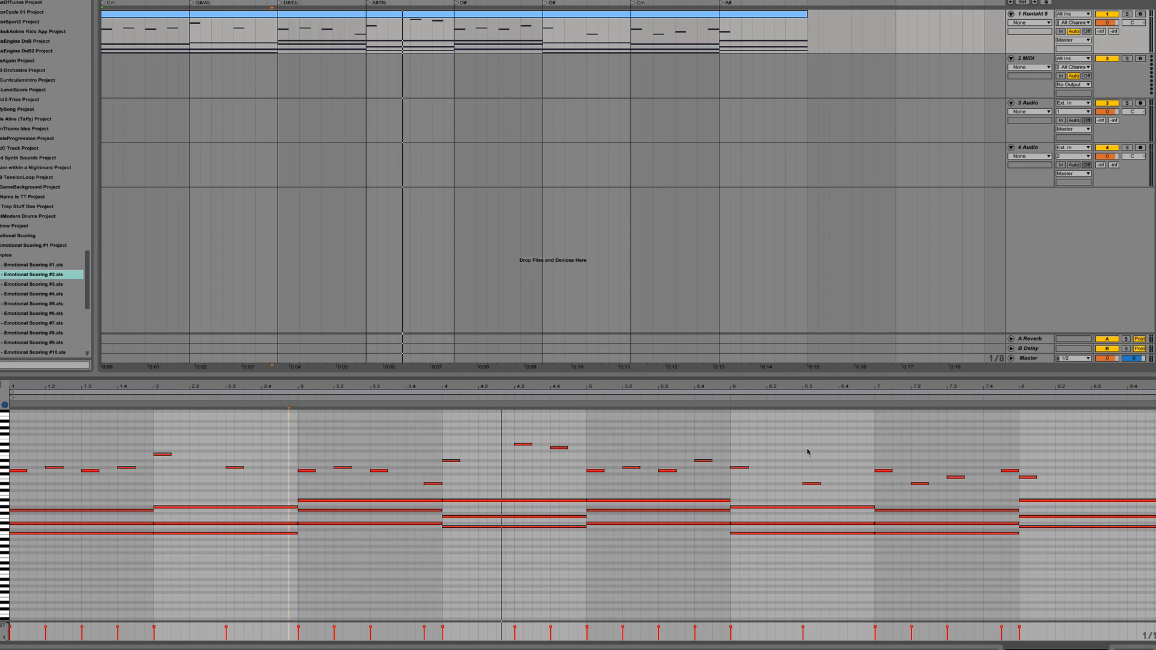
{"action": "mouse_move", "coordinate": [1132, 428]}
{"action": "left_mouse_down"}
{"action": "mouse_move", "coordinate": [541, 495]}
{"action": "mouse_move", "coordinate": [588, 491]}
{"action": "left_mouse_up"}
{"action": "left_click", "coordinate": [592, 429]}
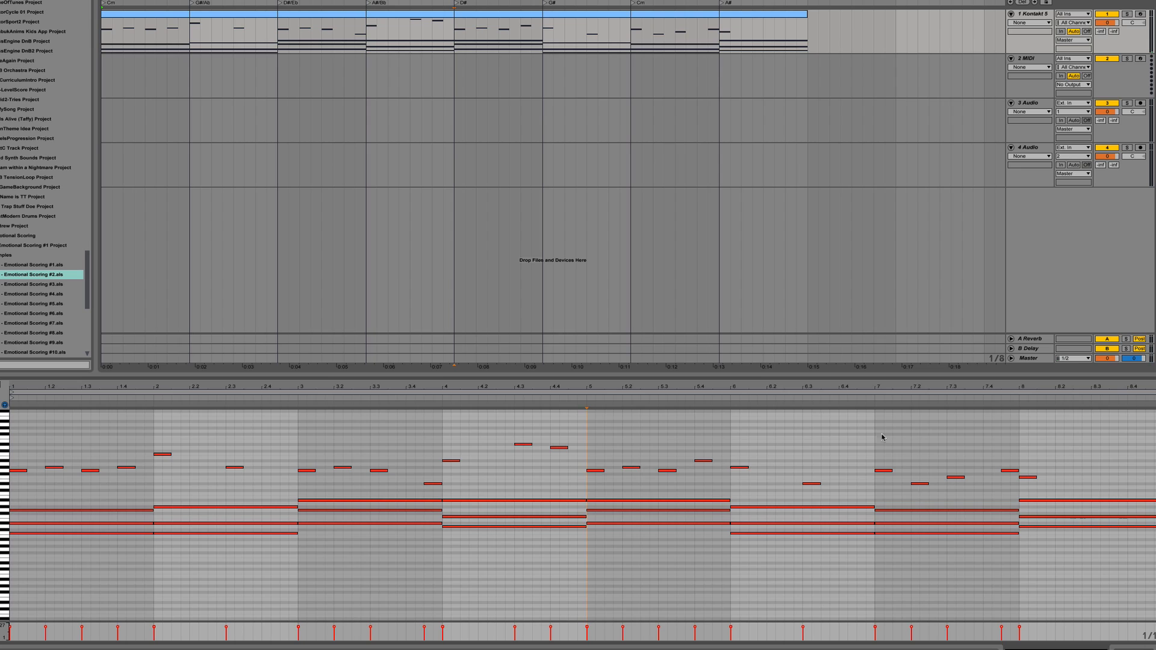
{"action": "left_click", "coordinate": [502, 407]}
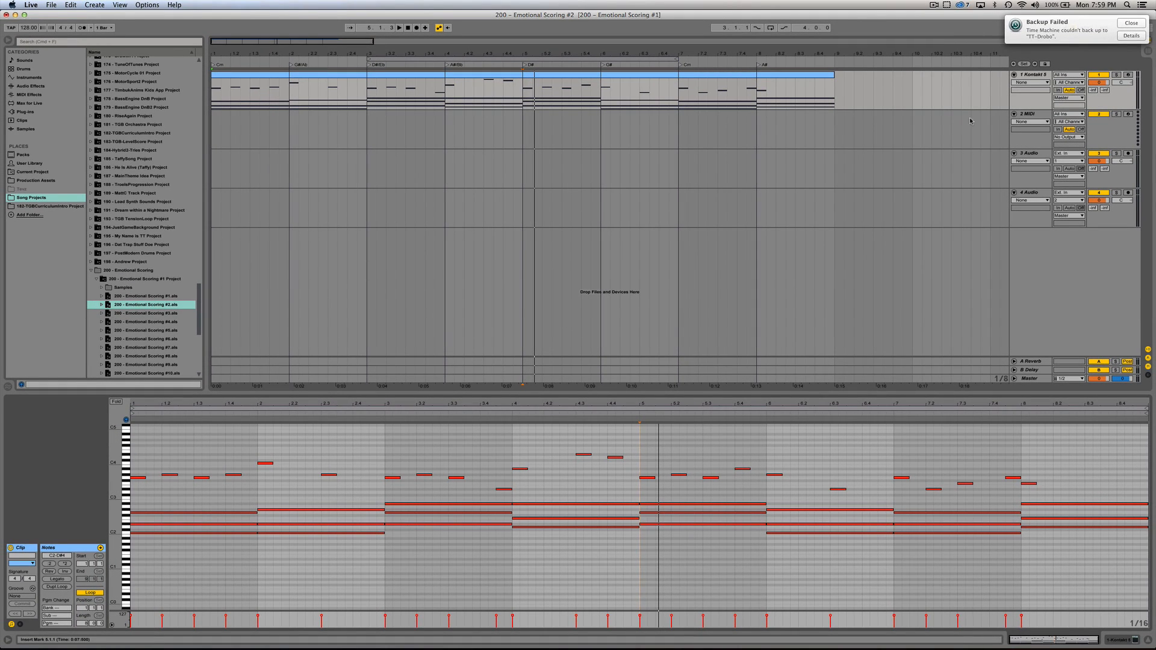
Step: Open the 200 - Emotional Scoring #3 project
{"action": "double_click", "coordinate": [139, 313]}
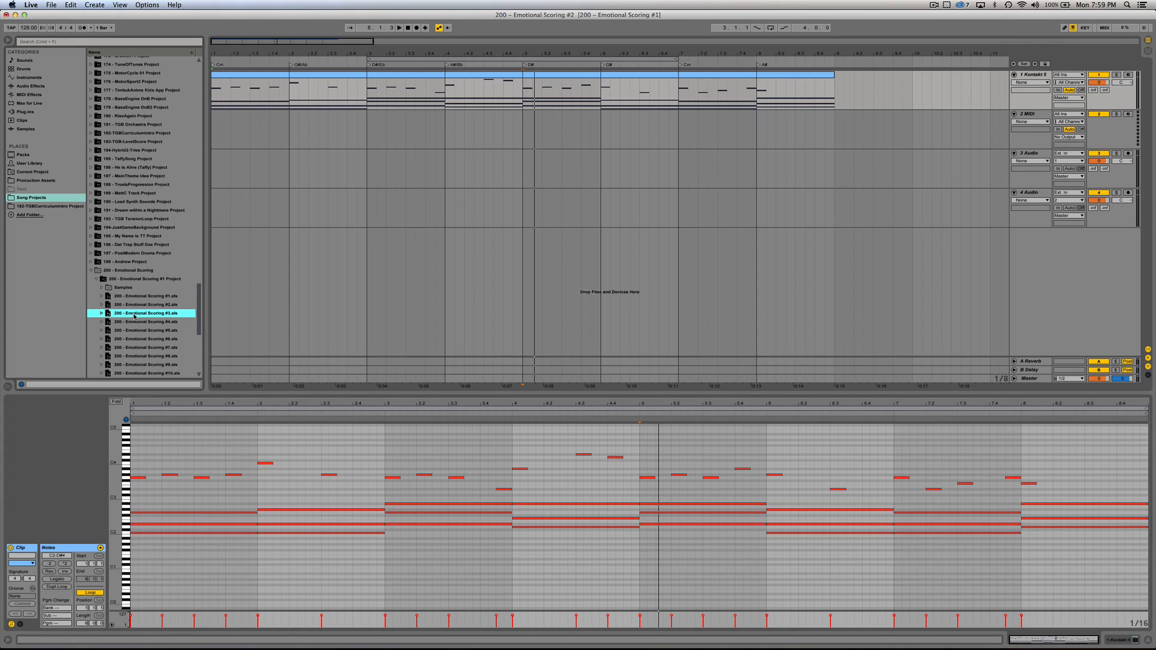
Step: Load the Emotional Scoring #3 project without saving the earlier changes, and play the arrangement with its added viola tracks from the start
{"action": "left_click", "coordinate": [504, 340]}
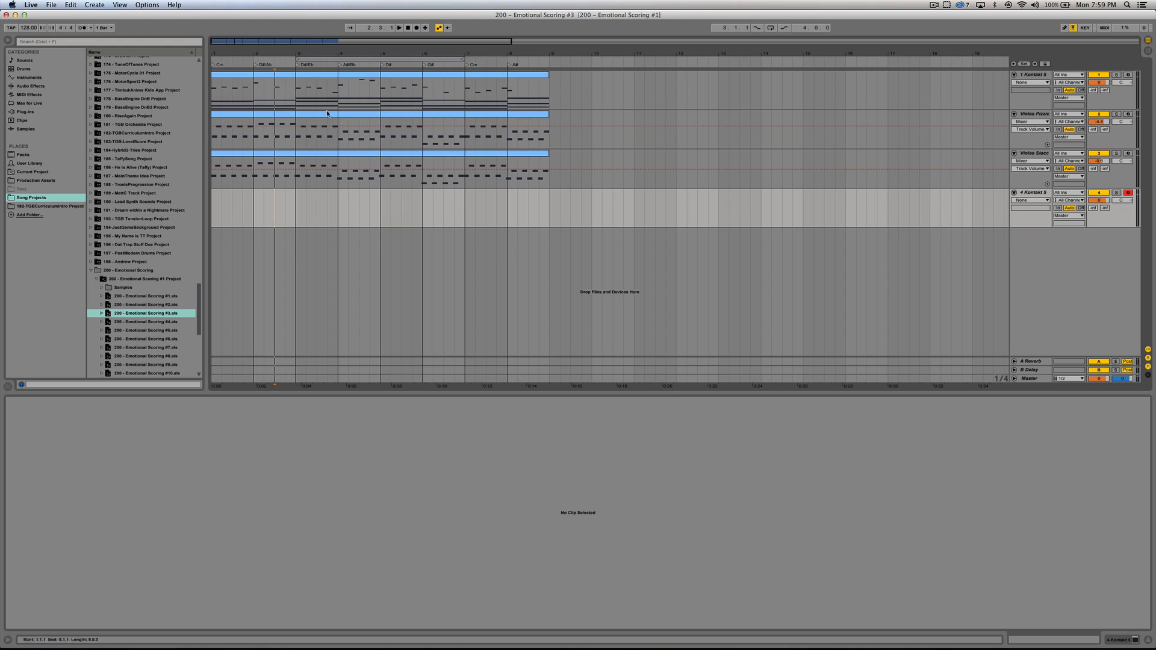
{"action": "left_click", "coordinate": [530, 131]}
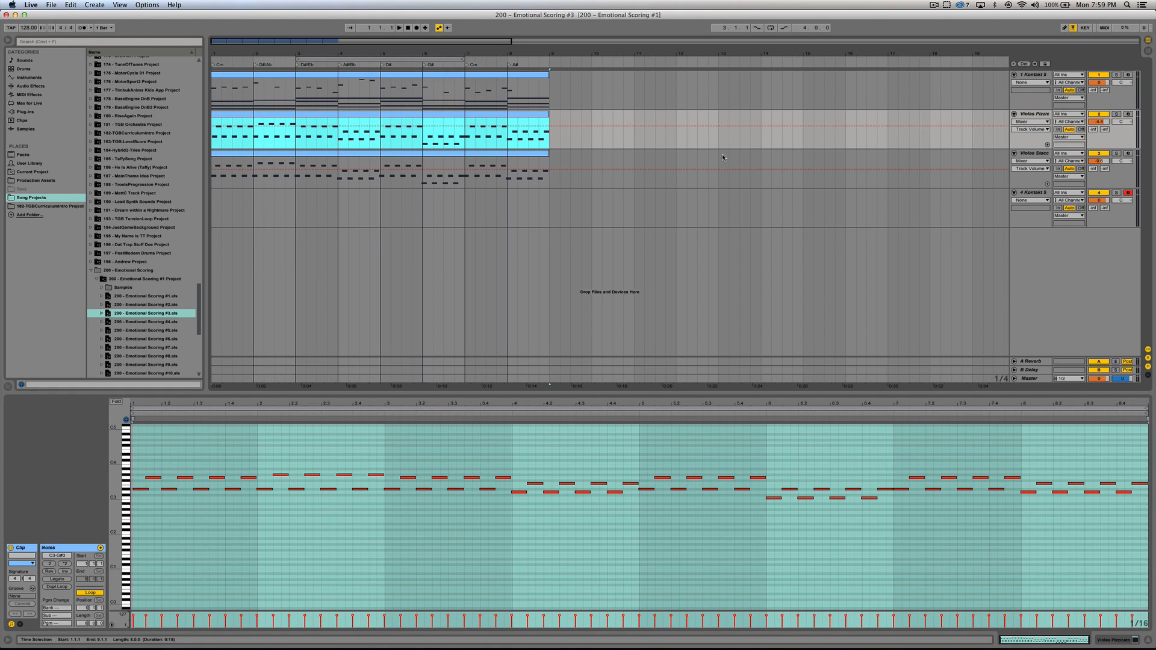
{"action": "key", "text": "space"}
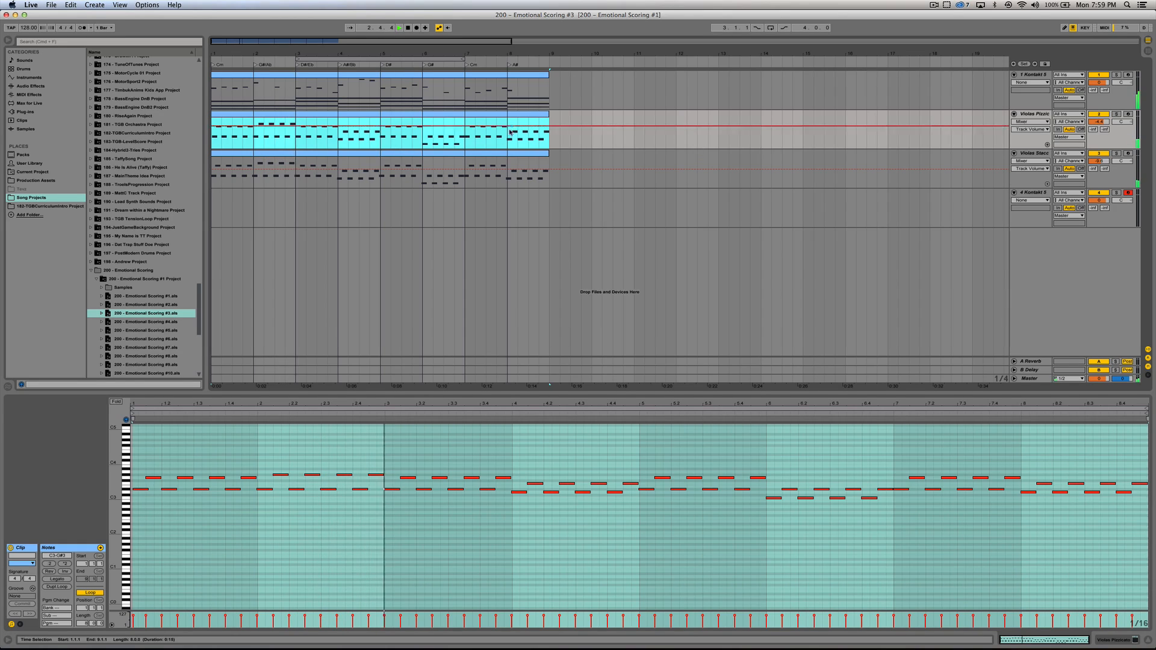
Step: Solo the Violas Staccato track, switch the solo to Violas Pizzicato to hear it alone, and widen the track headers to show the full names
{"action": "left_click", "coordinate": [602, 175]}
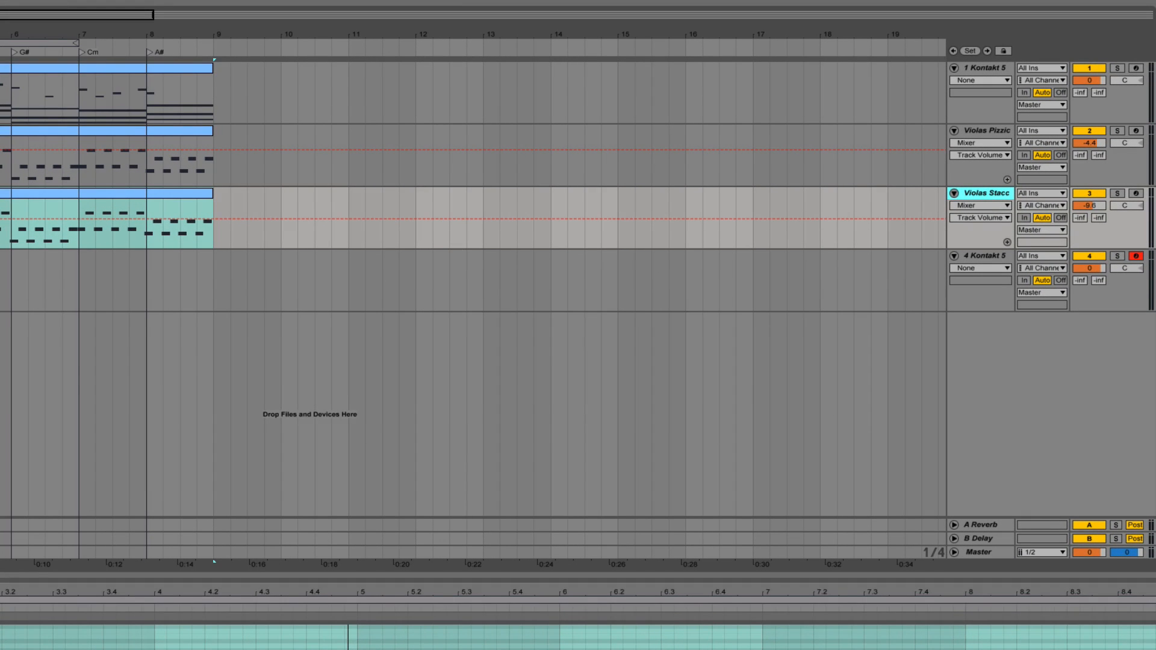
{"action": "left_click", "coordinate": [1118, 194]}
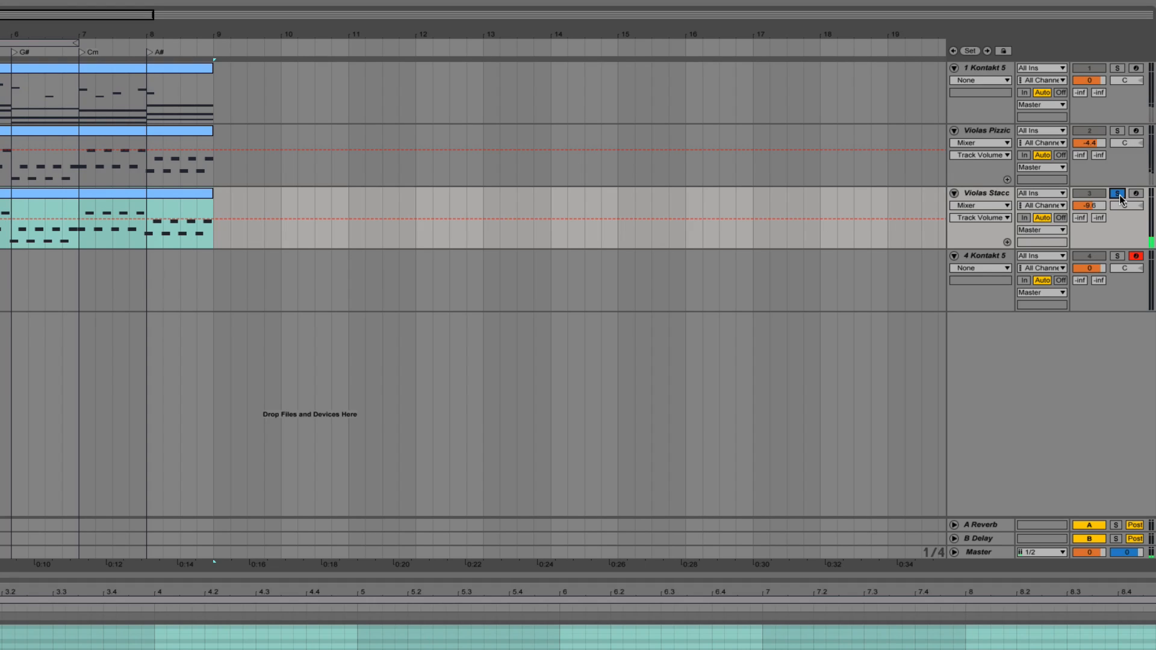
{"action": "left_click", "coordinate": [1117, 131]}
{"action": "left_click_drag", "start_coordinate": [949, 175], "coordinate": [919, 175]}
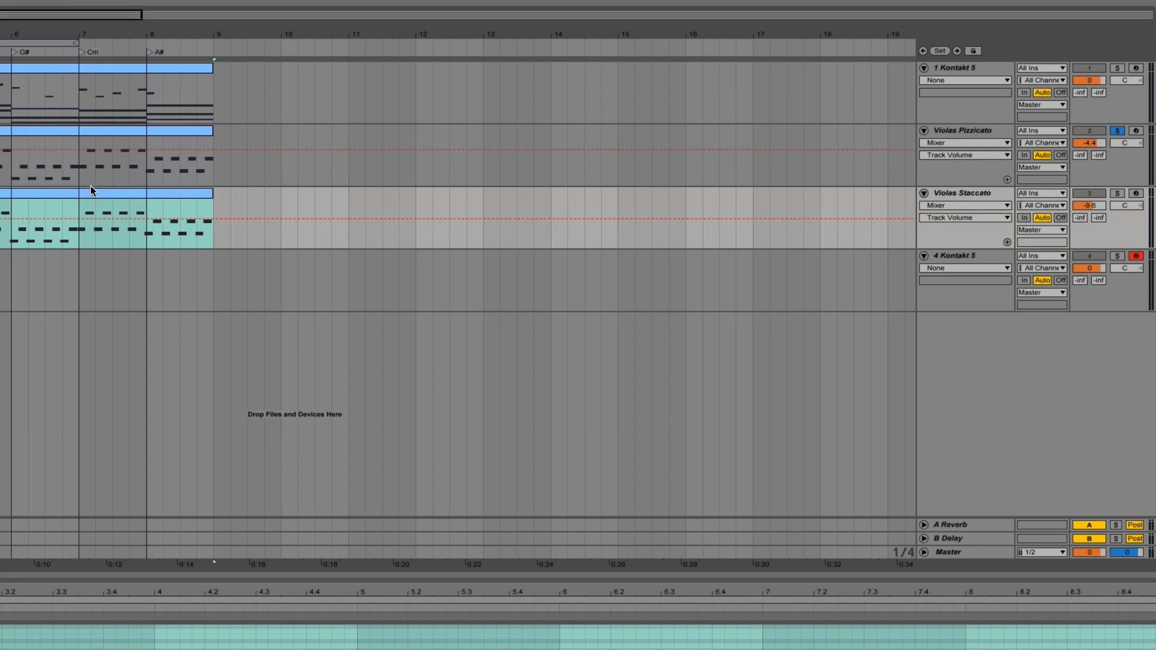
{"action": "left_click", "coordinate": [36, 159]}
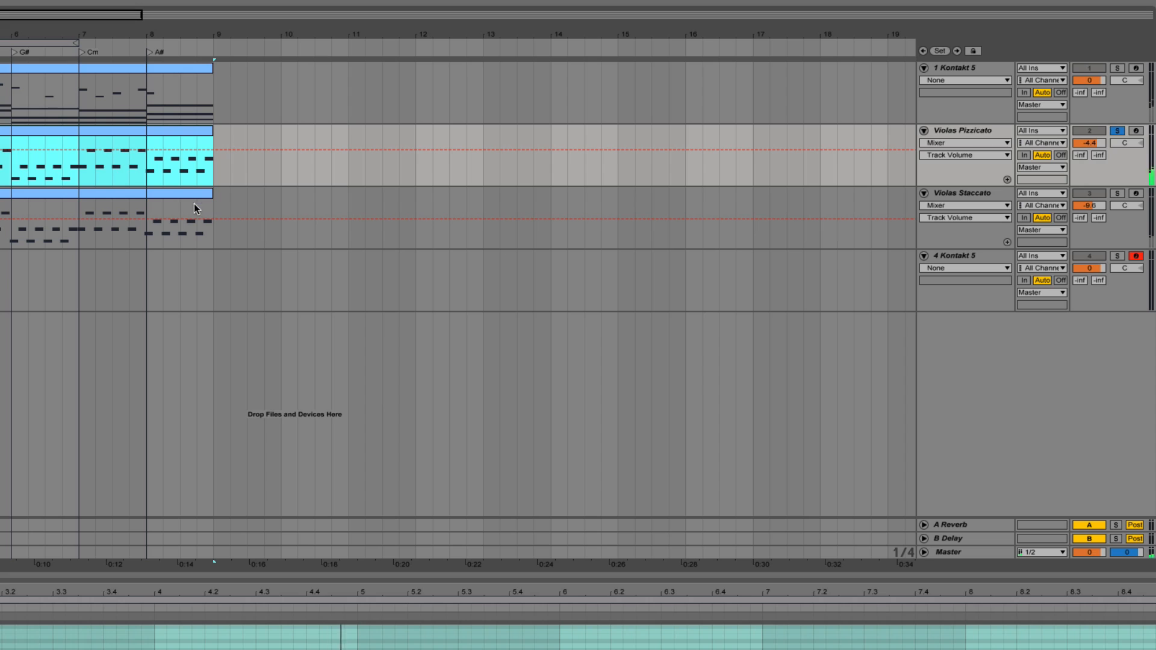
Step: Solo the Violas Staccato track and play its clip from the start
{"action": "left_click", "coordinate": [177, 194]}
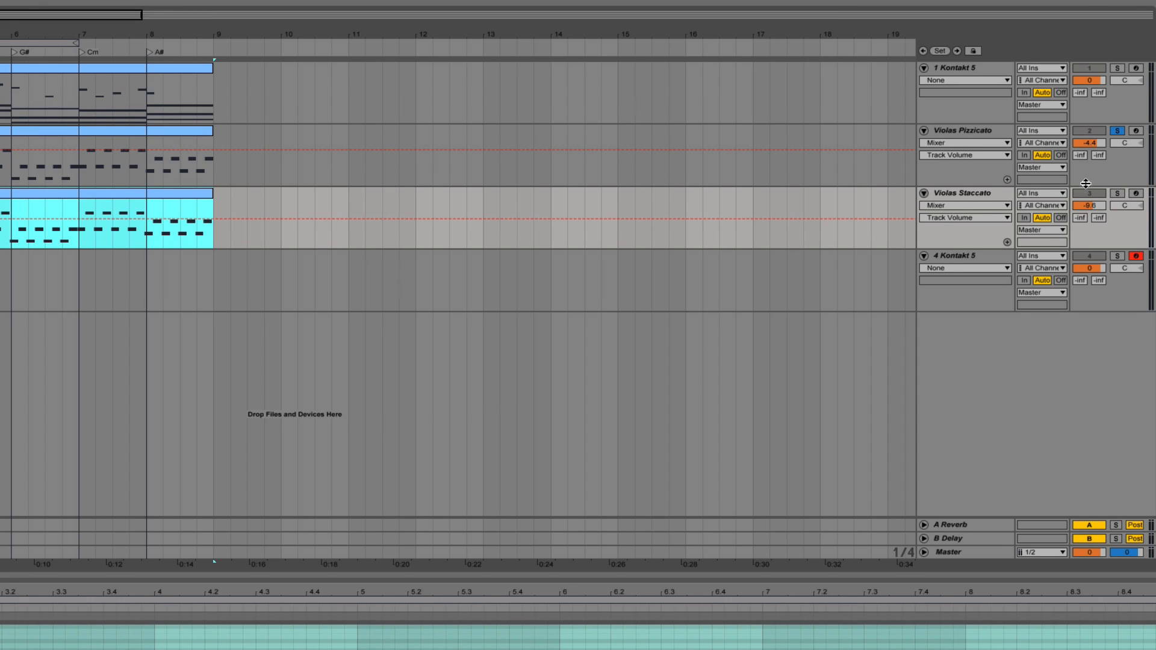
{"action": "left_click", "coordinate": [1116, 194]}
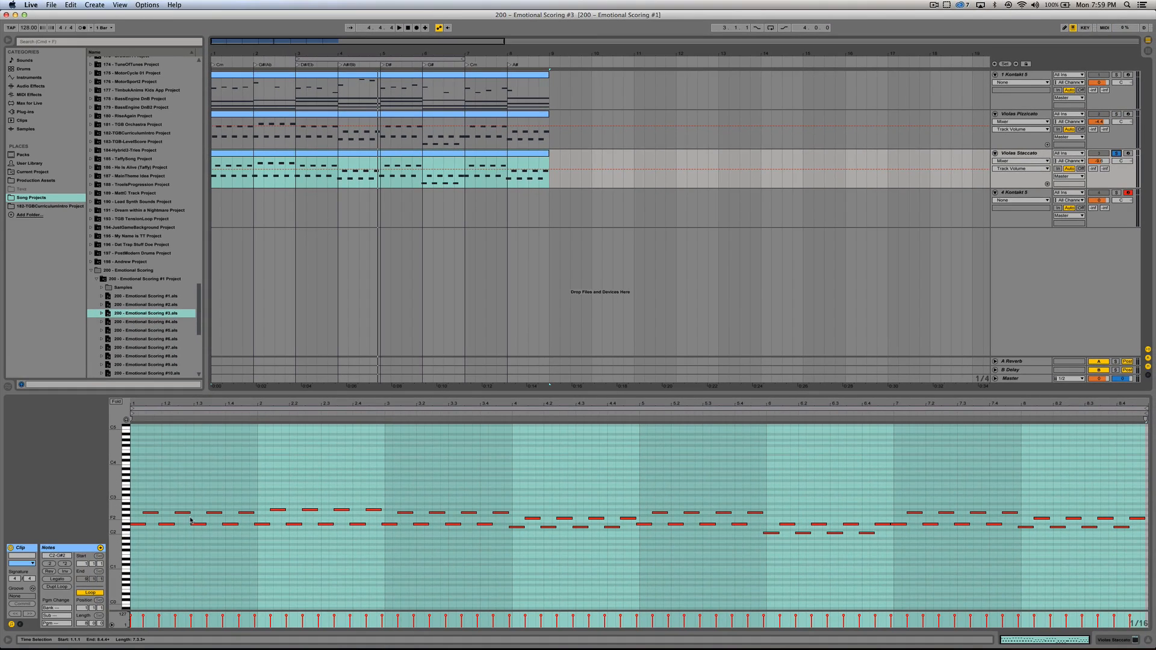
{"action": "key", "text": "space"}
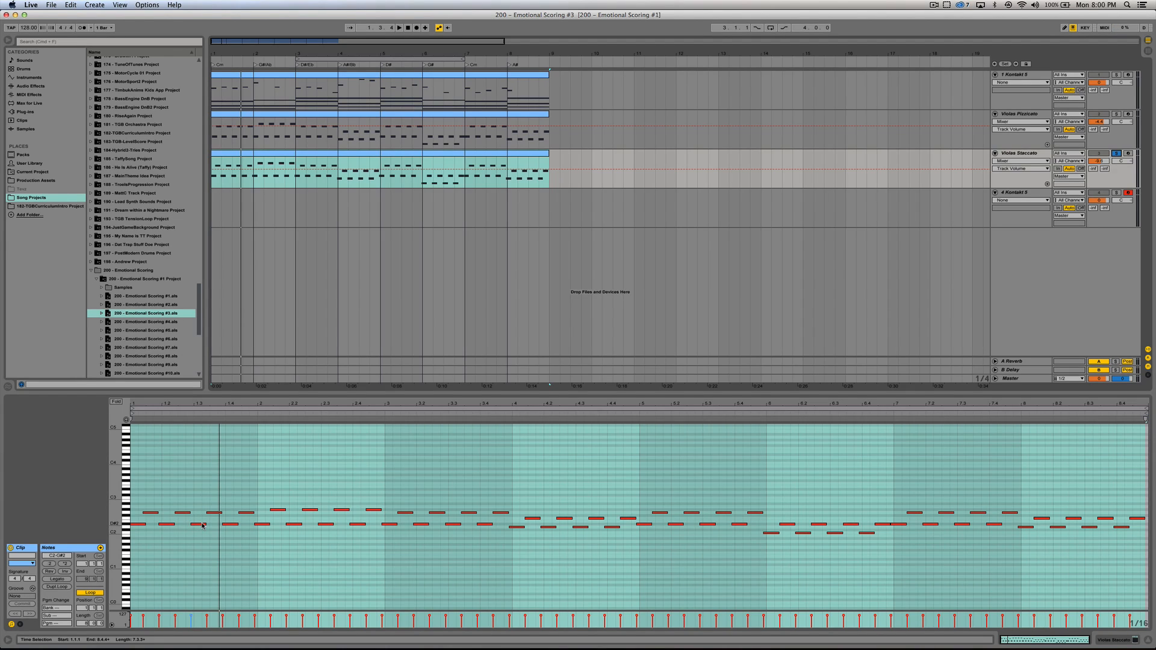
Step: Try shifting the Violas Staccato notes after the first one onto the grid at 1.1.3, listen, and move them back to 1.1.2+
{"action": "key", "text": "super+a"}
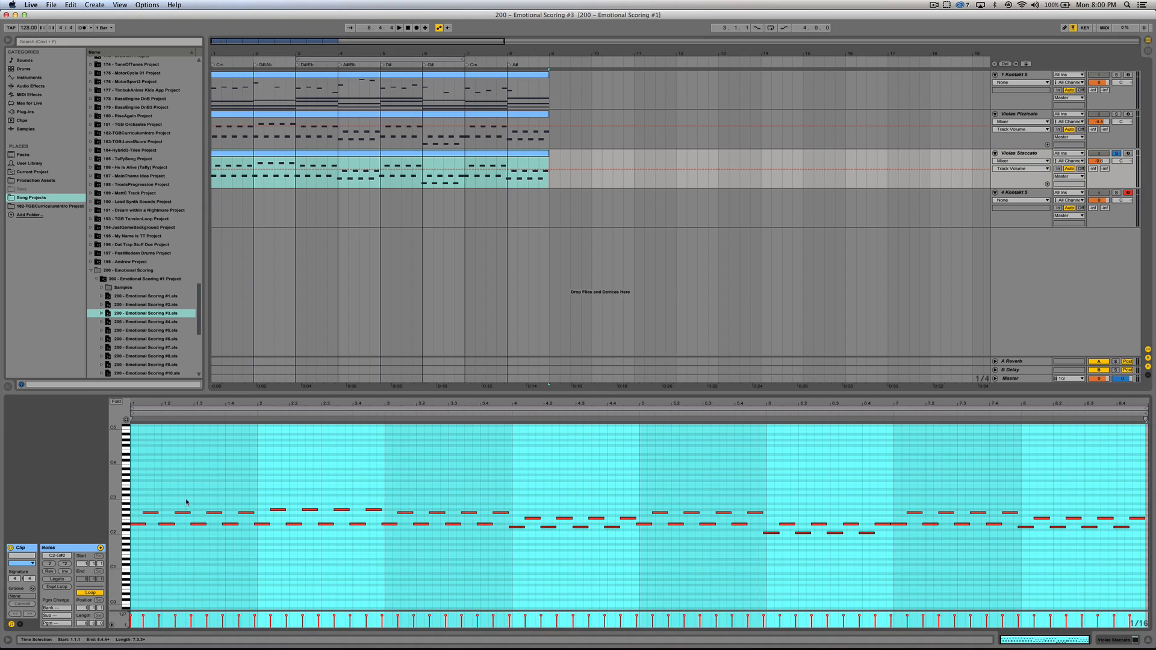
{"action": "left_click", "coordinate": [495, 488]}
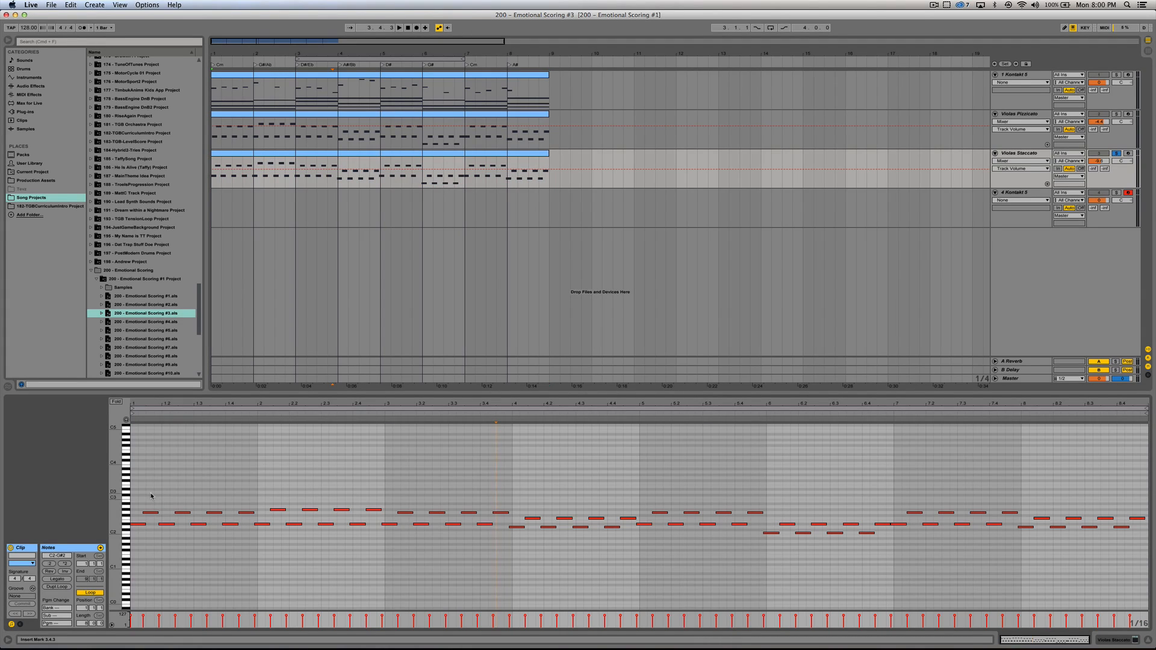
{"action": "left_click_drag", "start_coordinate": [152, 496], "coordinate": [711, 546]}
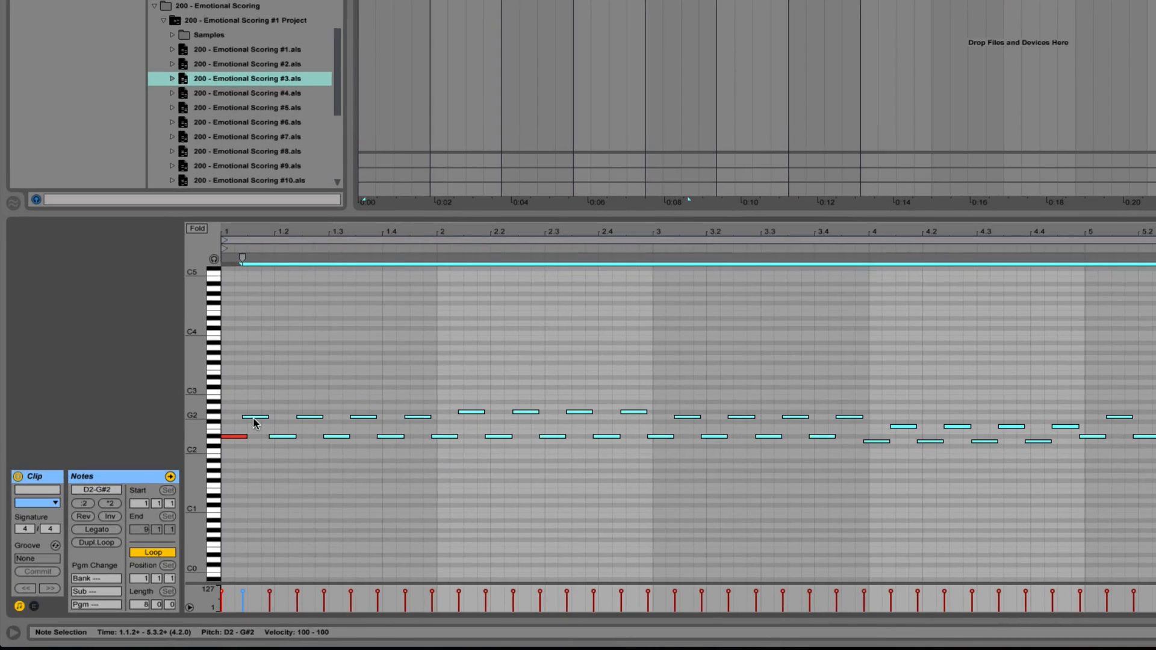
{"action": "left_click_drag", "start_coordinate": [252, 421], "coordinate": [260, 422]}
{"action": "key", "text": "space"}
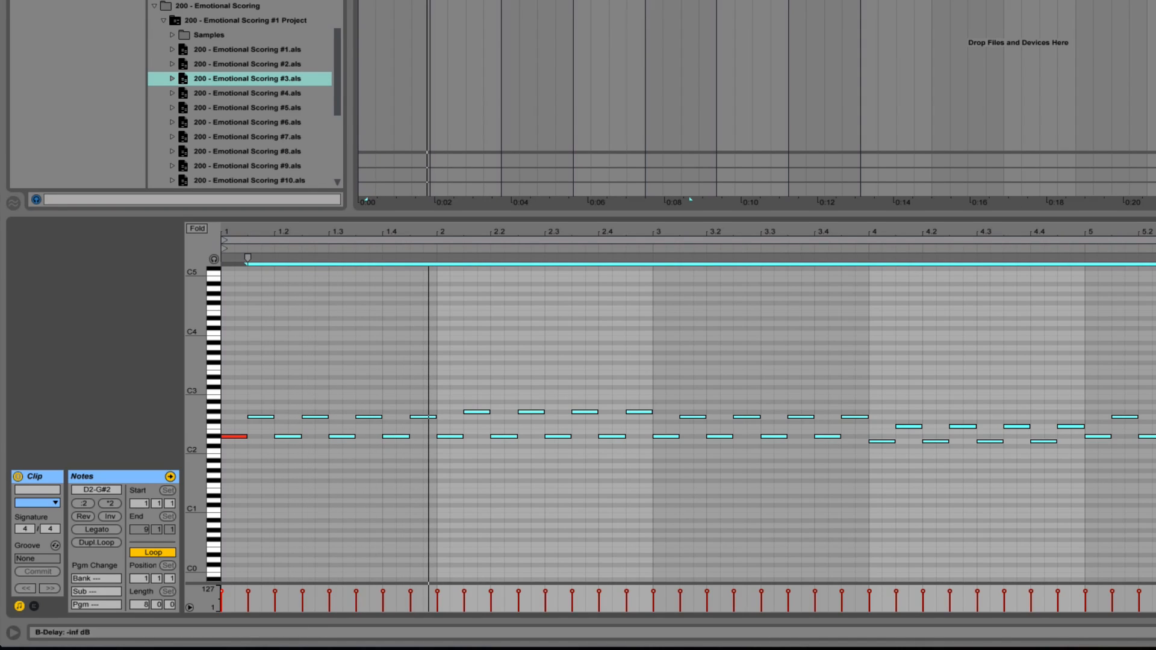
{"action": "key", "text": "space"}
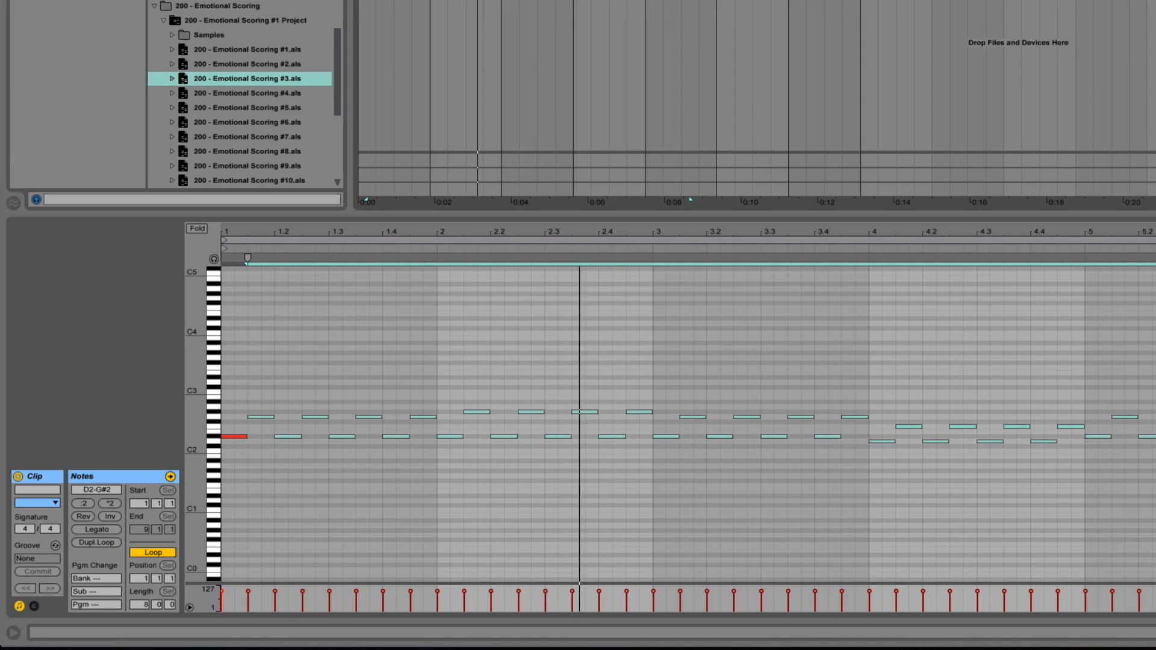
{"action": "key", "text": "space"}
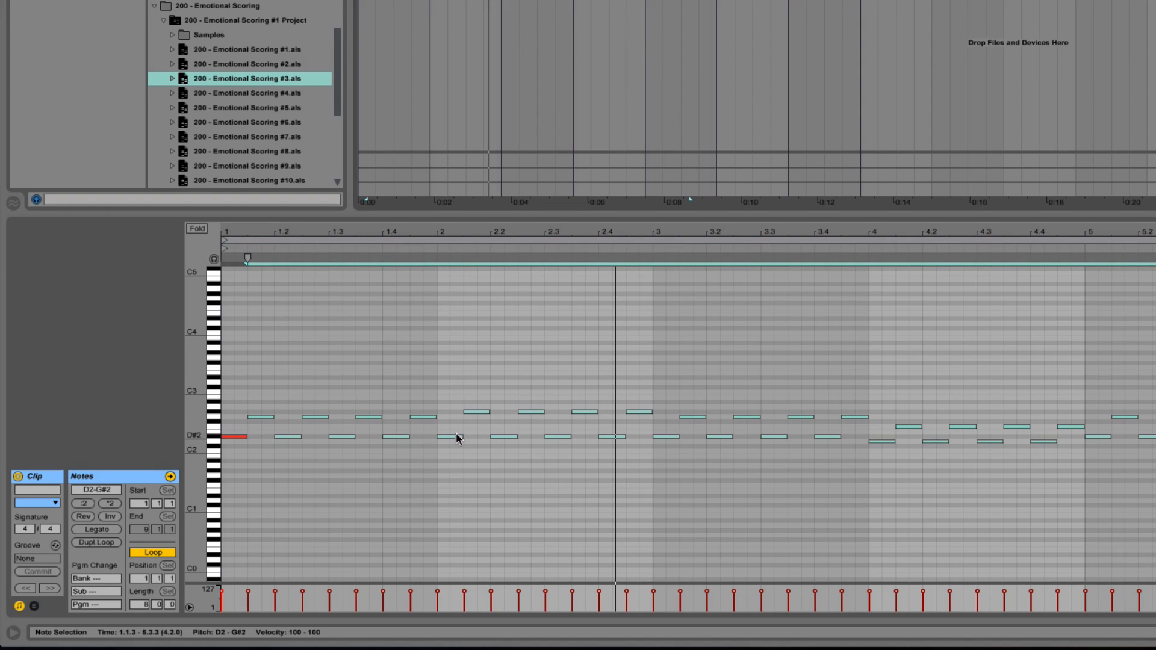
{"action": "left_click_drag", "start_coordinate": [264, 417], "coordinate": [258, 417]}
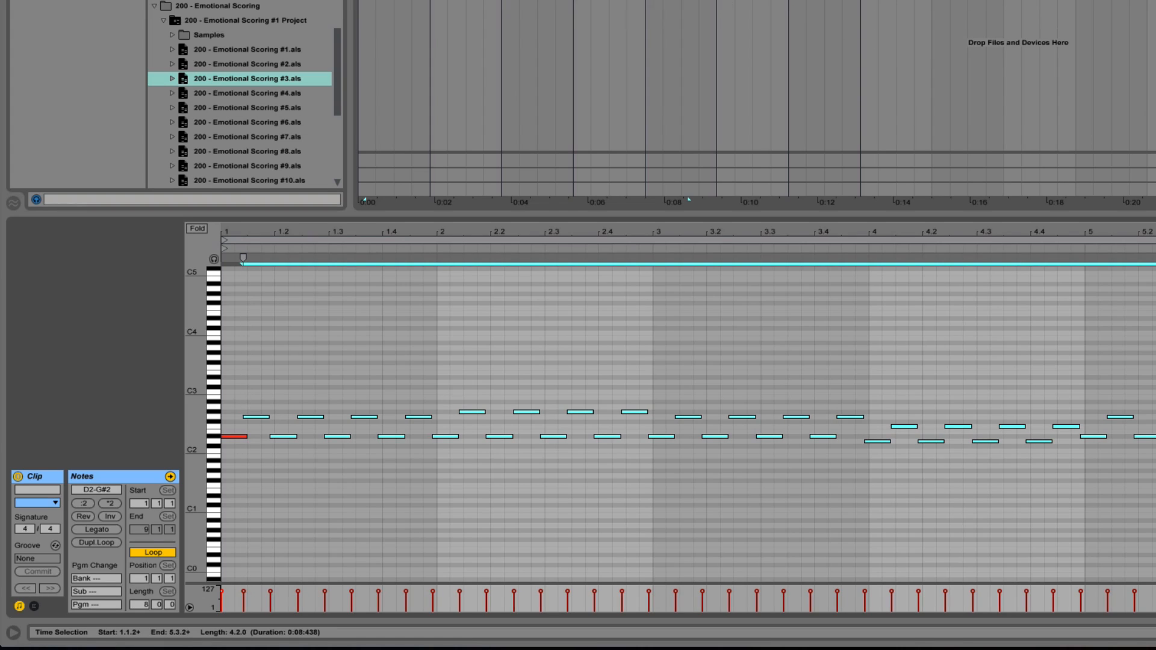
Step: Open the Violas Pizzicato track's Kontakt instrument, view the Individual Sections folder of the 8Dio Adagietto library, and close the window
{"action": "left_click", "coordinate": [689, 199]}
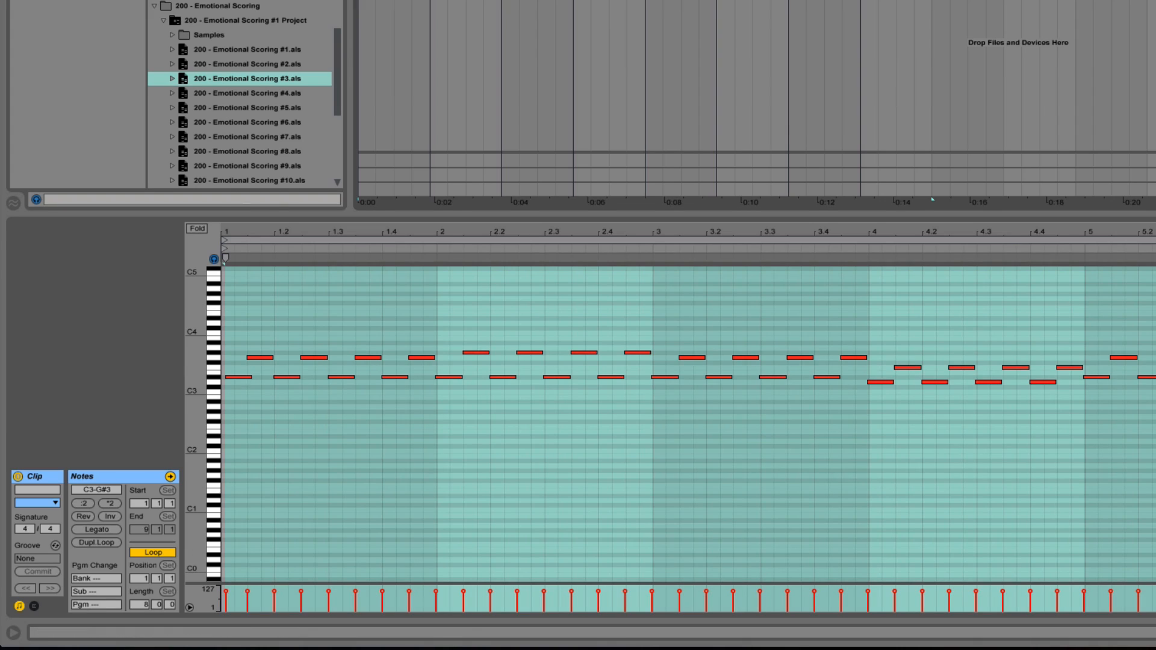
{"action": "key", "text": "shift+Tab"}
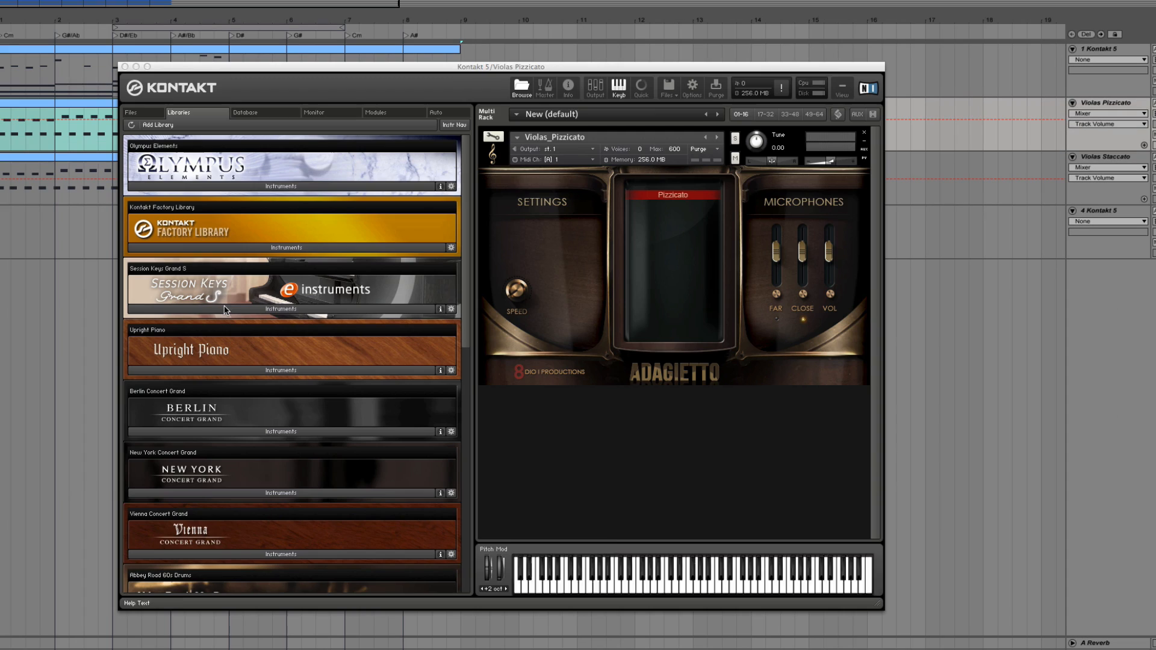
{"action": "left_click_drag", "start_coordinate": [205, 73], "coordinate": [226, 71]}
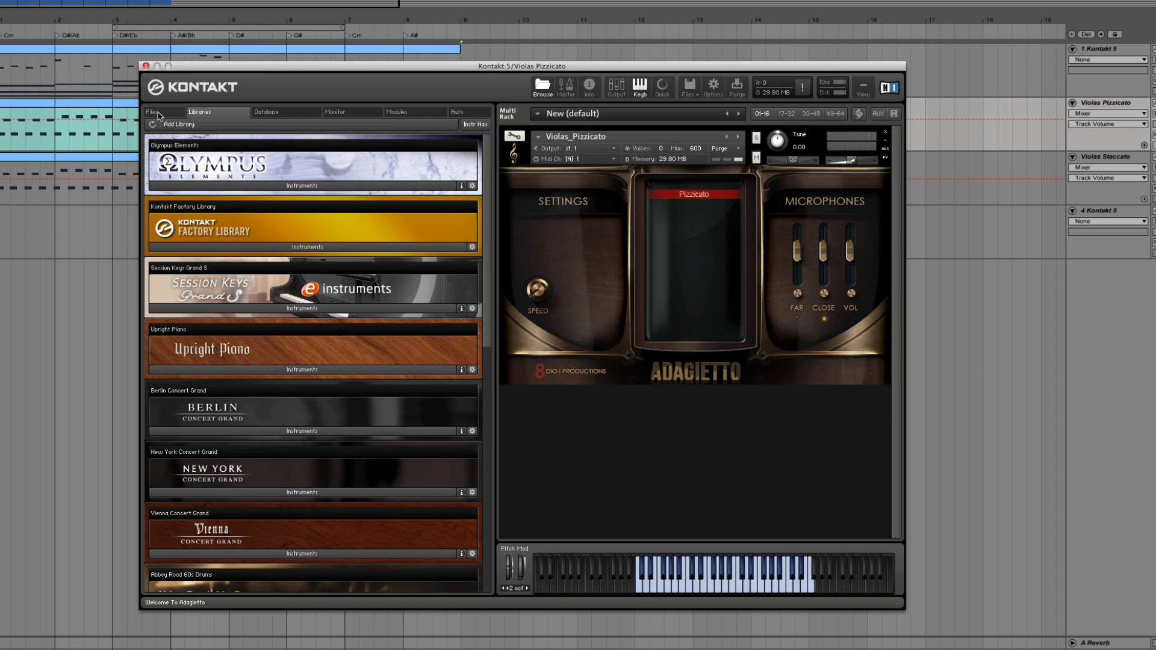
{"action": "left_click", "coordinate": [158, 114]}
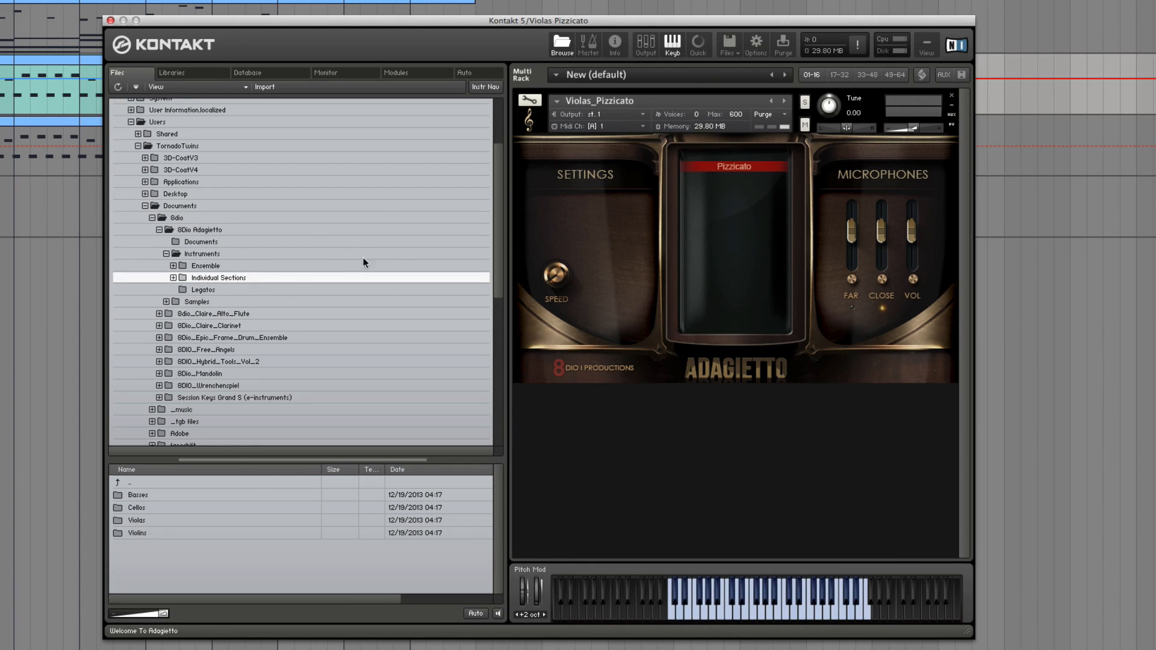
{"action": "left_click_drag", "start_coordinate": [546, 19], "coordinate": [616, 36]}
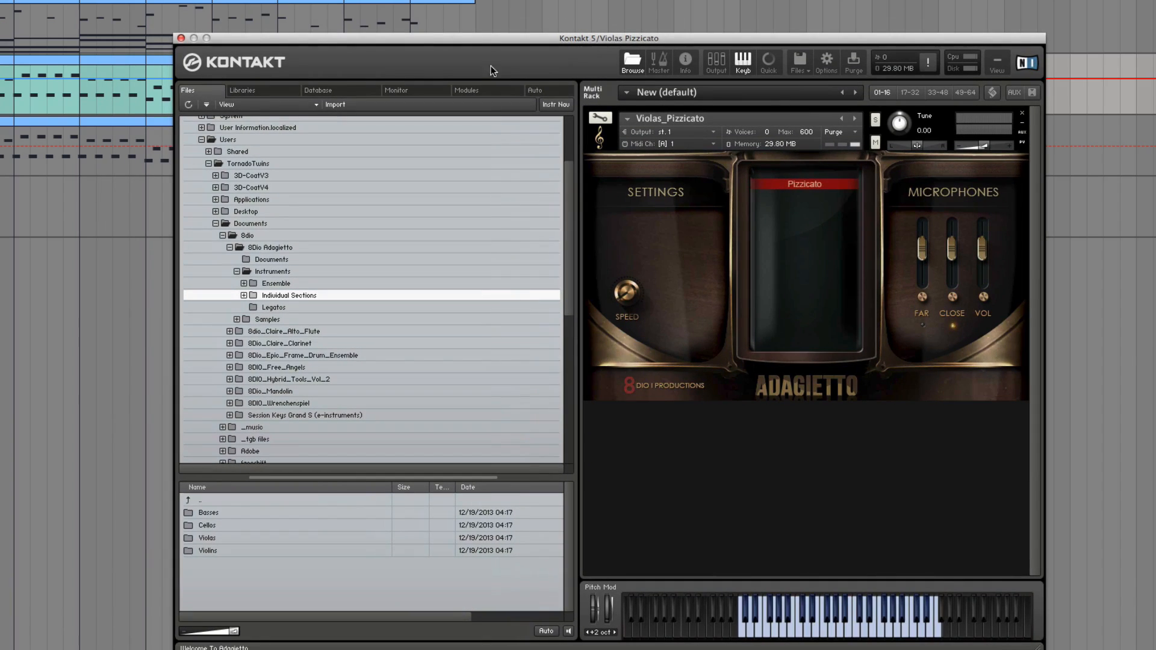
{"action": "left_click", "coordinate": [181, 38]}
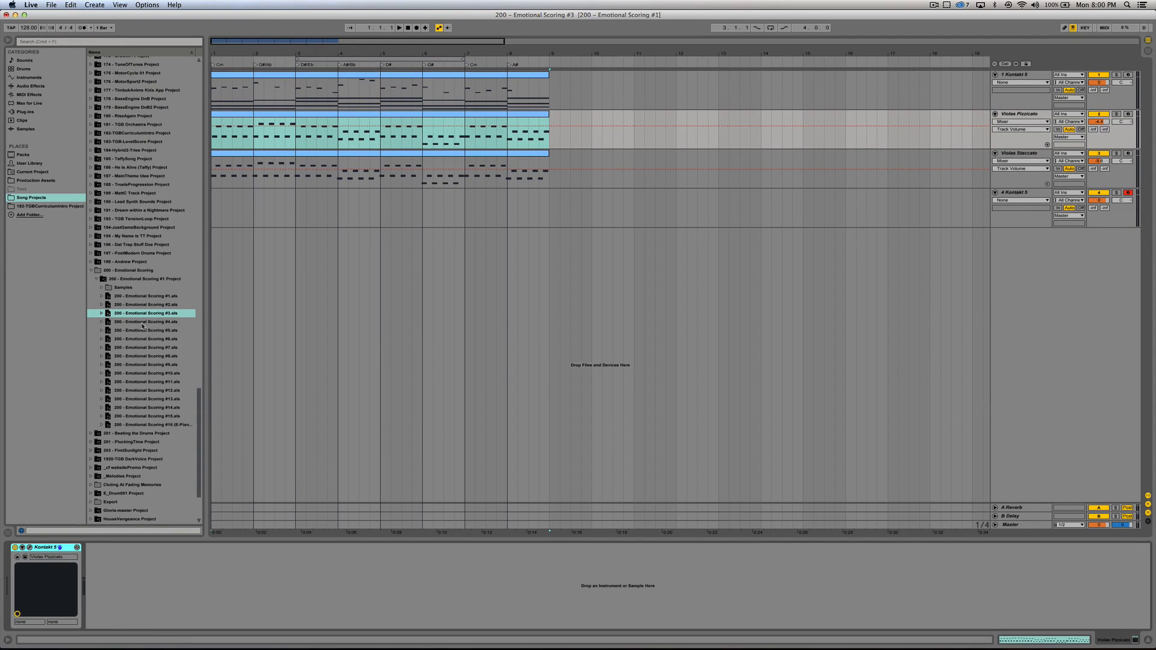
Step: Open the 200 - Emotional Scoring #4 project without saving the current one, and enlarge the arrangement around its first bars
{"action": "double_click", "coordinate": [143, 322]}
{"action": "left_click", "coordinate": [492, 344]}
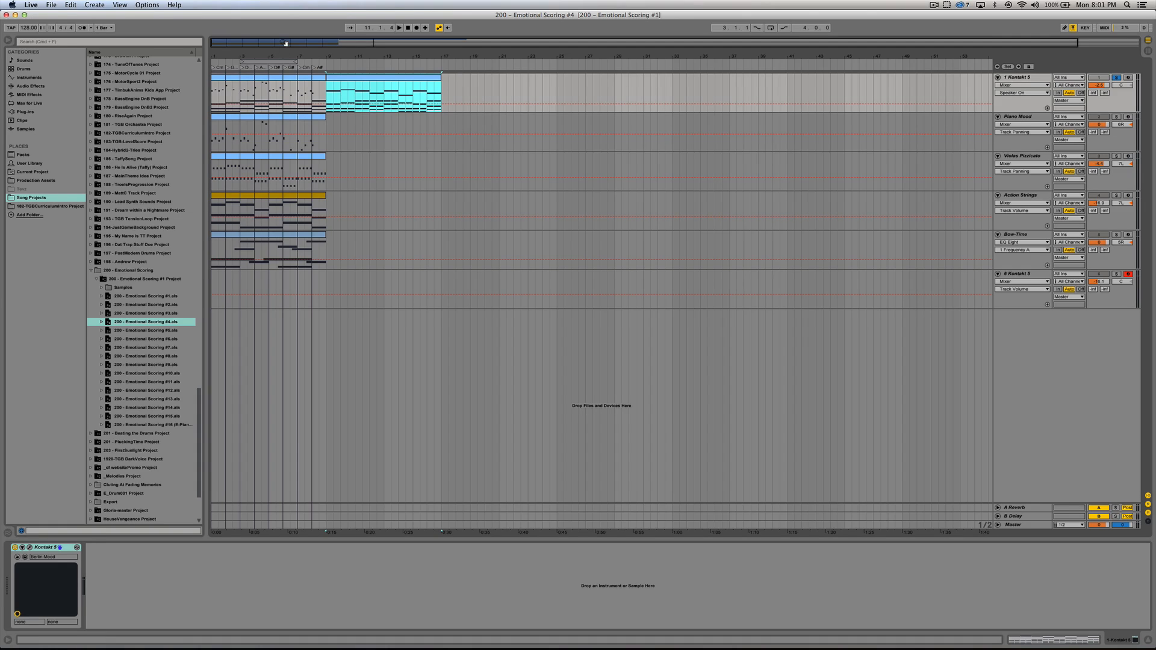
{"action": "left_click_drag", "start_coordinate": [284, 42], "coordinate": [284, 87]}
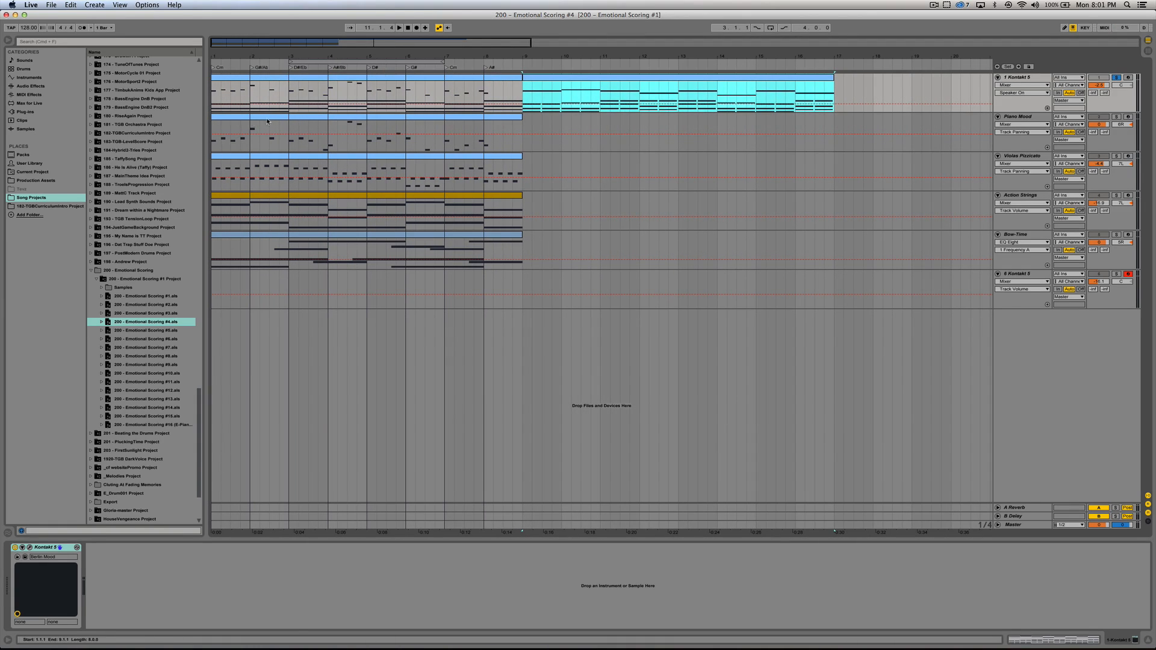
Step: Play the first eight bars of the full arrangement with the Piano Mood clip selected
{"action": "left_click", "coordinate": [386, 117]}
{"action": "key", "text": "space"}
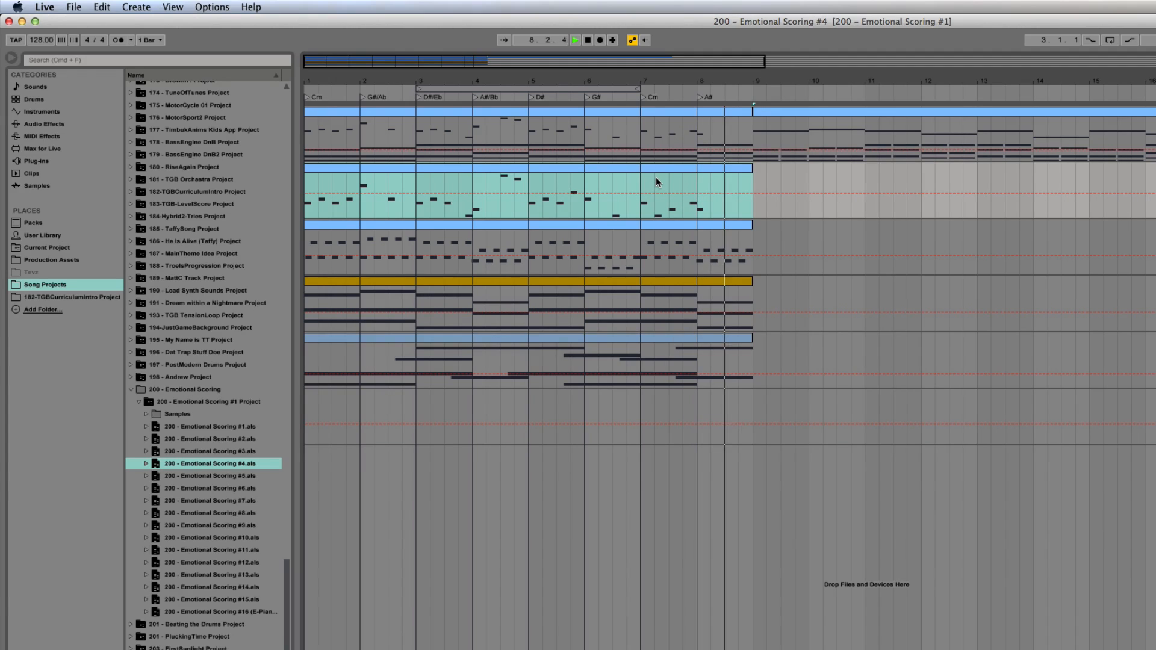
{"action": "key", "text": "space"}
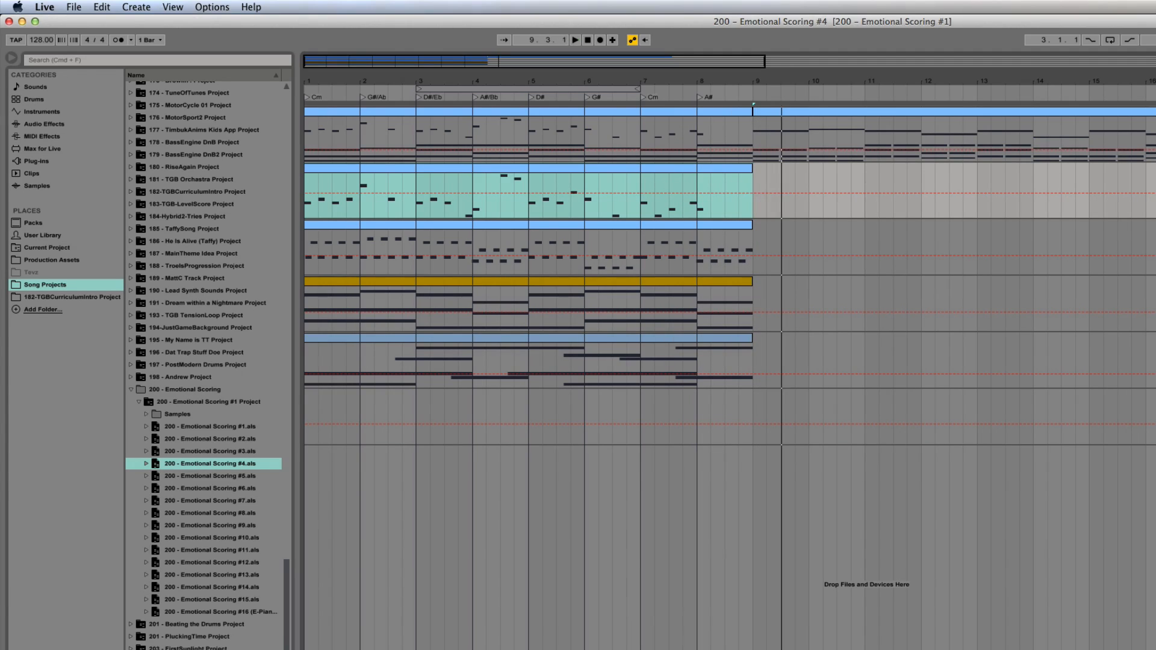
Step: Select the Piano Mood and Action Strings clips in turn, solo the Action Strings track, and open its Kontakt instrument
{"action": "left_click", "coordinate": [368, 173]}
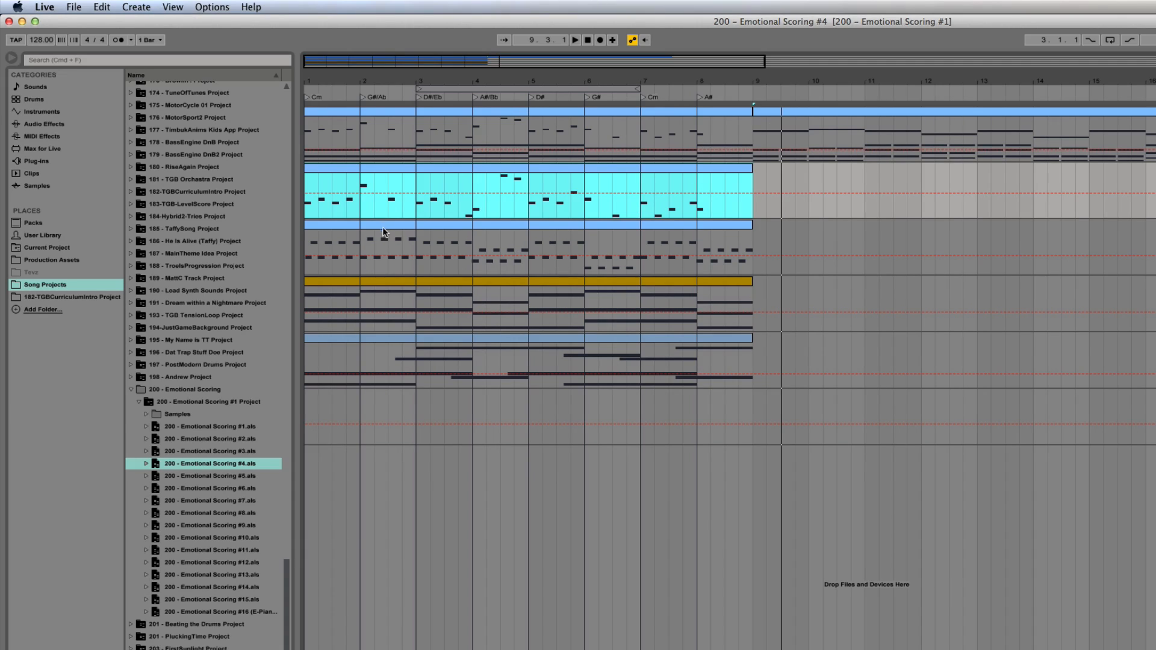
{"action": "left_click", "coordinate": [386, 285]}
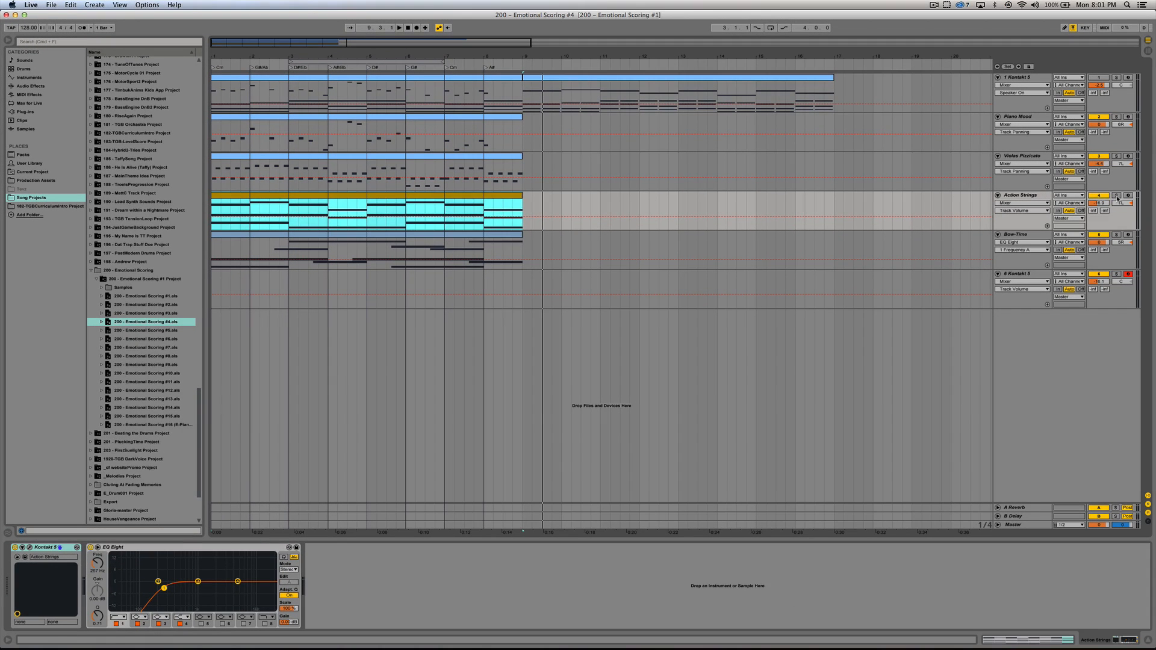
{"action": "left_click", "coordinate": [1117, 196]}
{"action": "left_click_drag", "start_coordinate": [589, 110], "coordinate": [579, 114]}
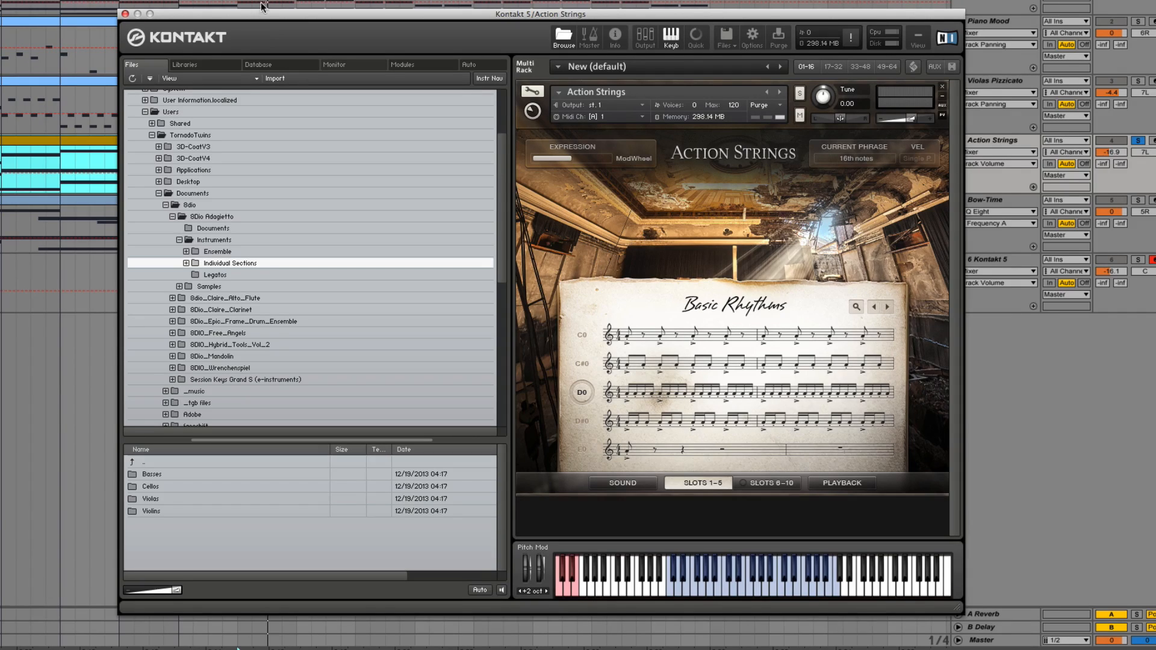
{"action": "left_click_drag", "start_coordinate": [260, 17], "coordinate": [327, 10]}
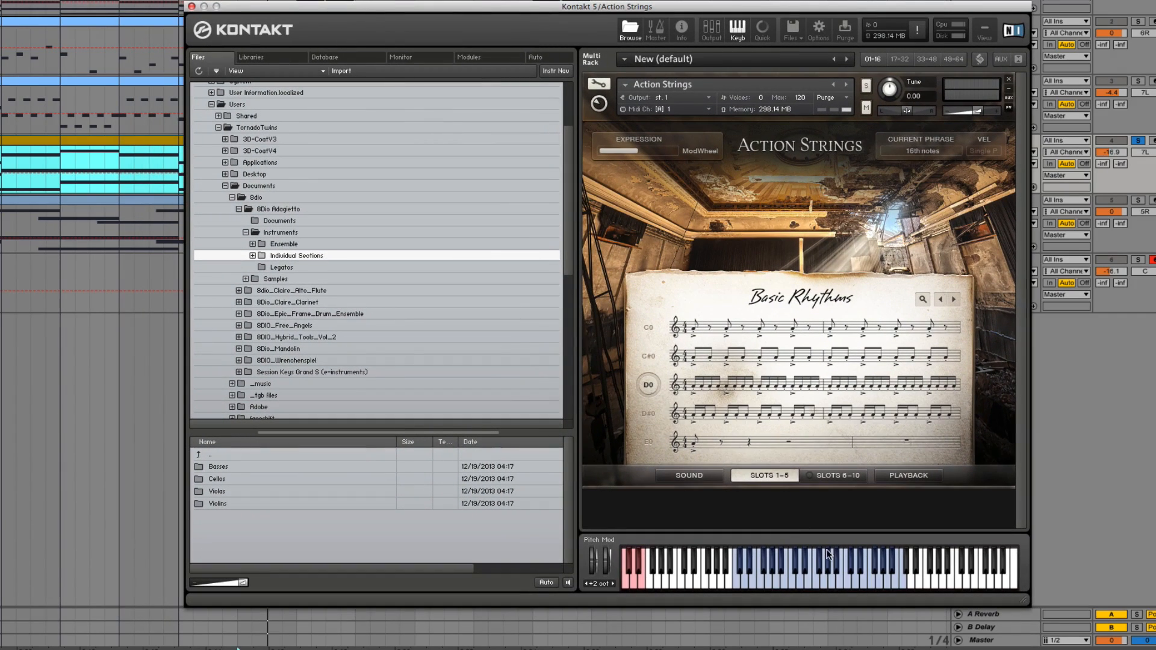
Step: Audition several notes of the Action Strings rhythm phrase on Kontakt's on-screen keyboard and close the instrument window
{"action": "left_click", "coordinate": [793, 583]}
{"action": "left_click", "coordinate": [822, 578]}
{"action": "left_click", "coordinate": [864, 585]}
{"action": "left_click", "coordinate": [851, 585]}
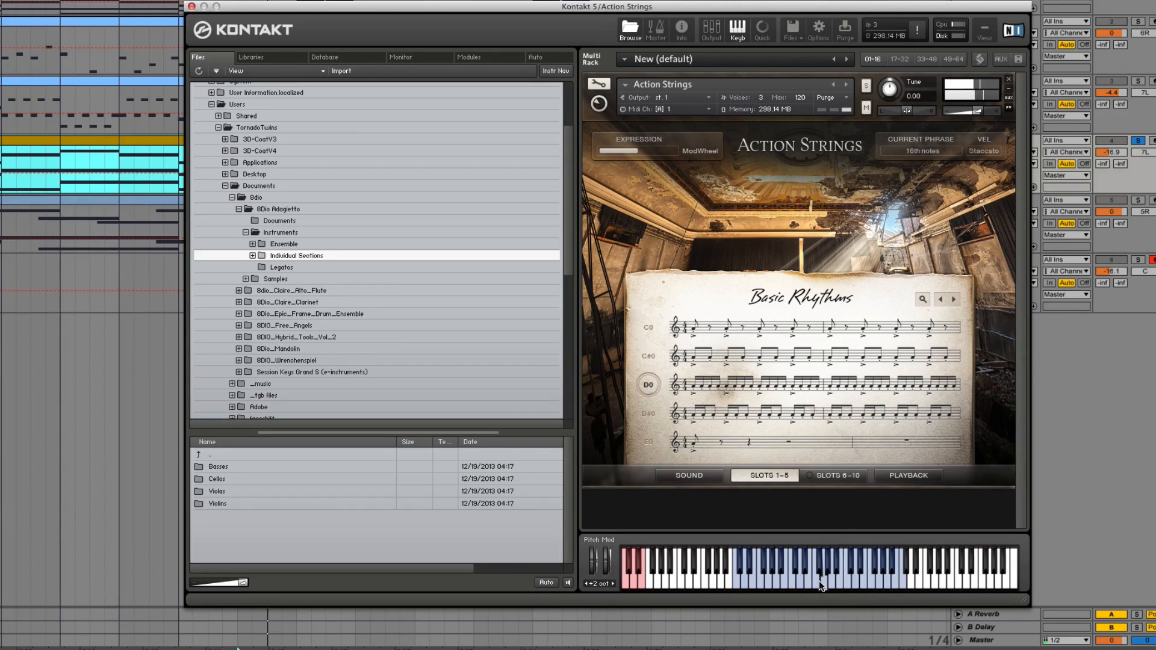
{"action": "left_click", "coordinate": [188, 7]}
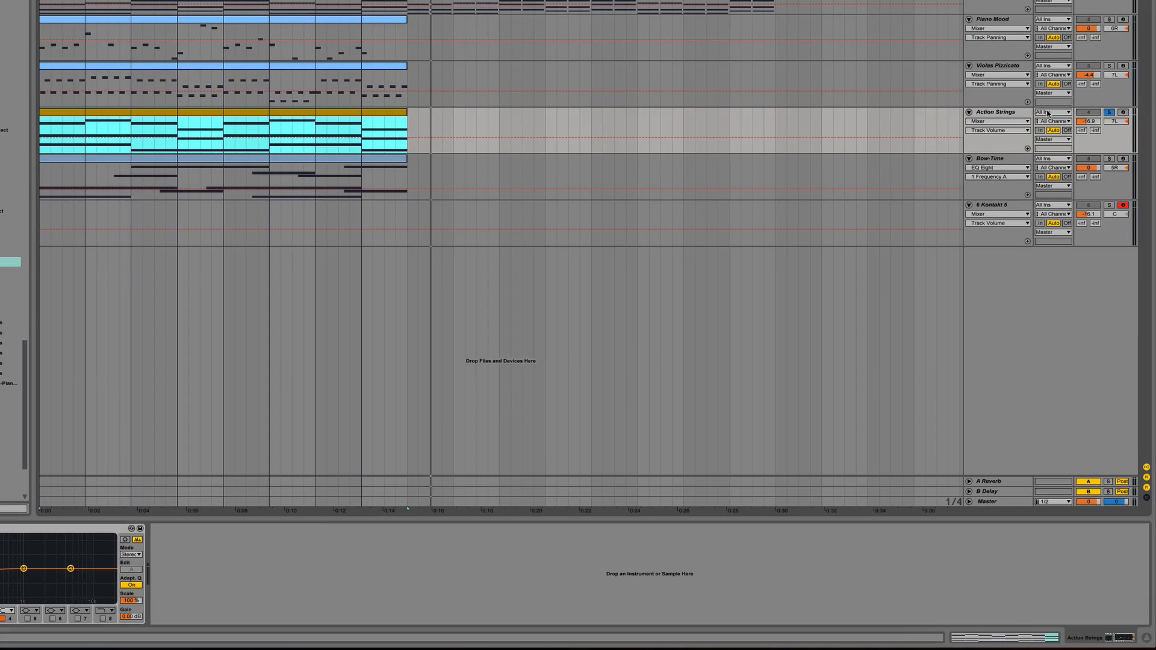
Step: Play the soloed Action Strings track from the start and examine the chord notes in its clip
{"action": "key", "text": "space"}
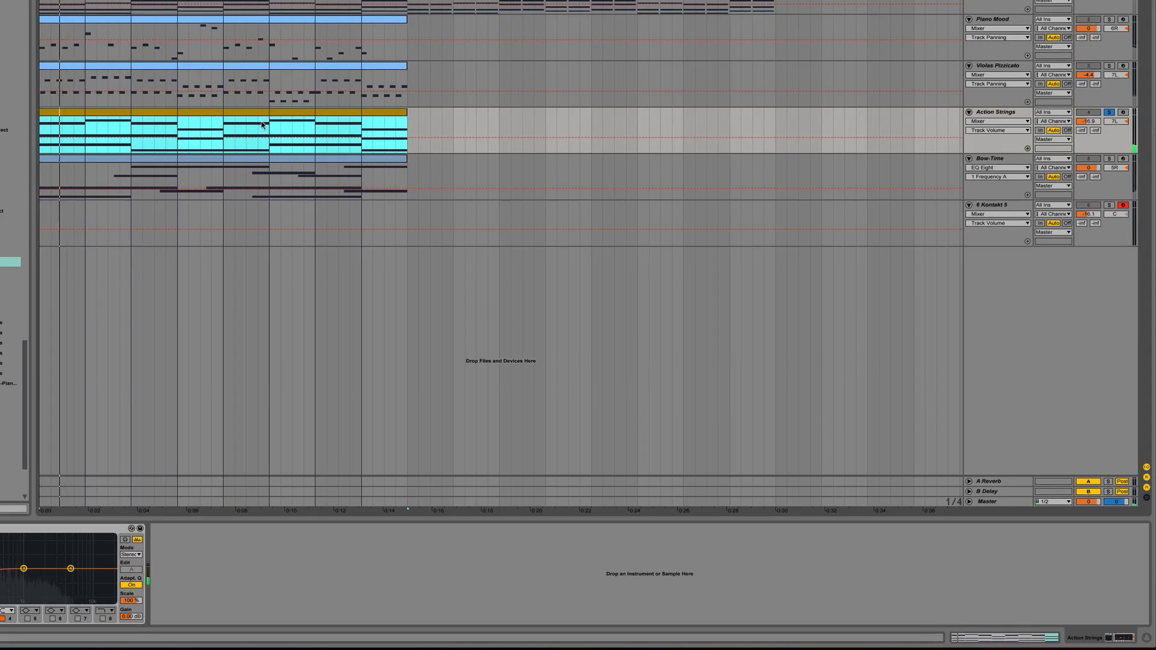
{"action": "double_click", "coordinate": [154, 114]}
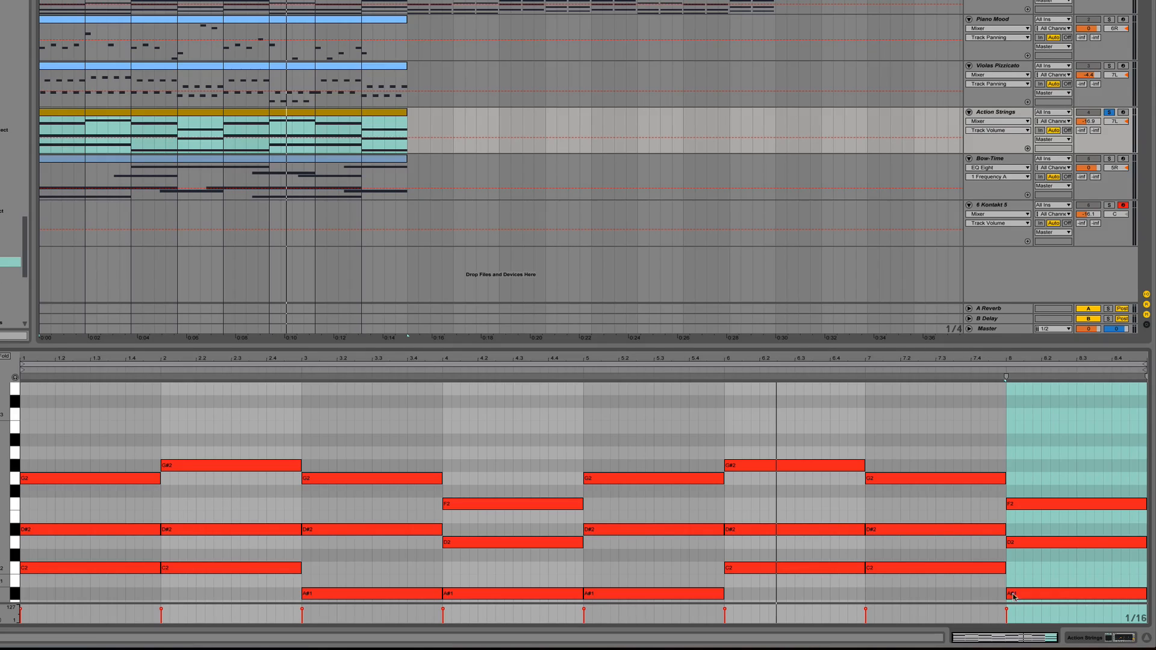
{"action": "left_click", "coordinate": [1148, 639]}
Step: Solo the Bow-Time track and open its clip to examine the overlapping sustained notes
{"action": "left_click", "coordinate": [1068, 182]}
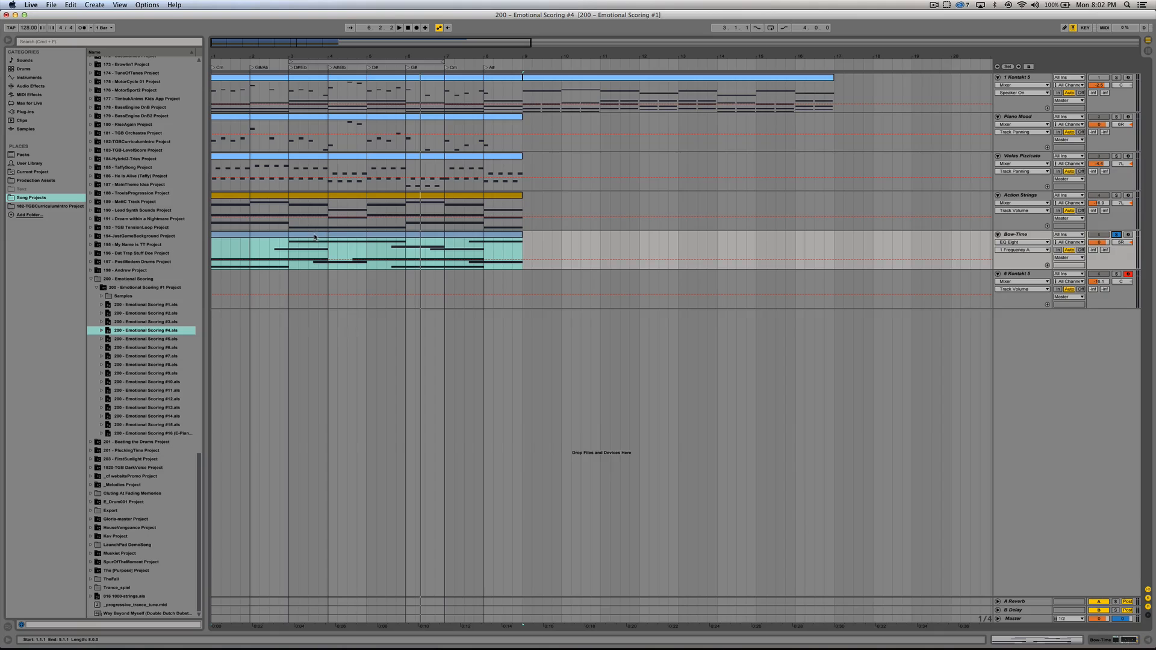
{"action": "double_click", "coordinate": [314, 236]}
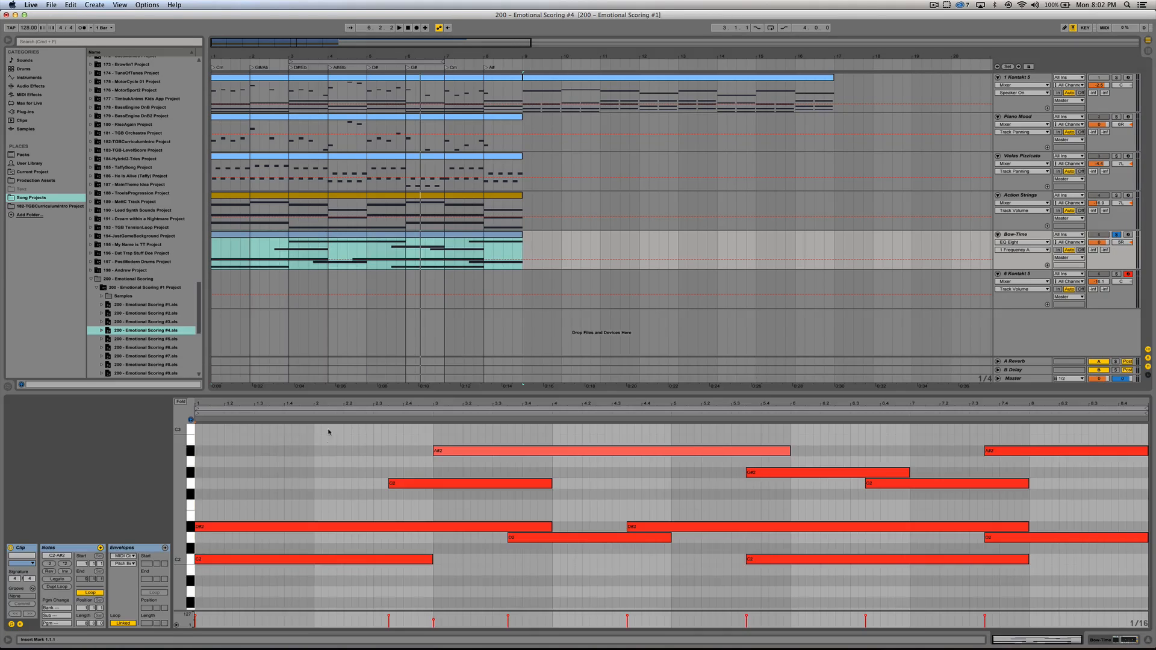
Step: Open the Bow-Time track's Kontakt instrument, audition two notes on its on-screen keyboard, and close the instrument window
{"action": "left_click", "coordinate": [1094, 641]}
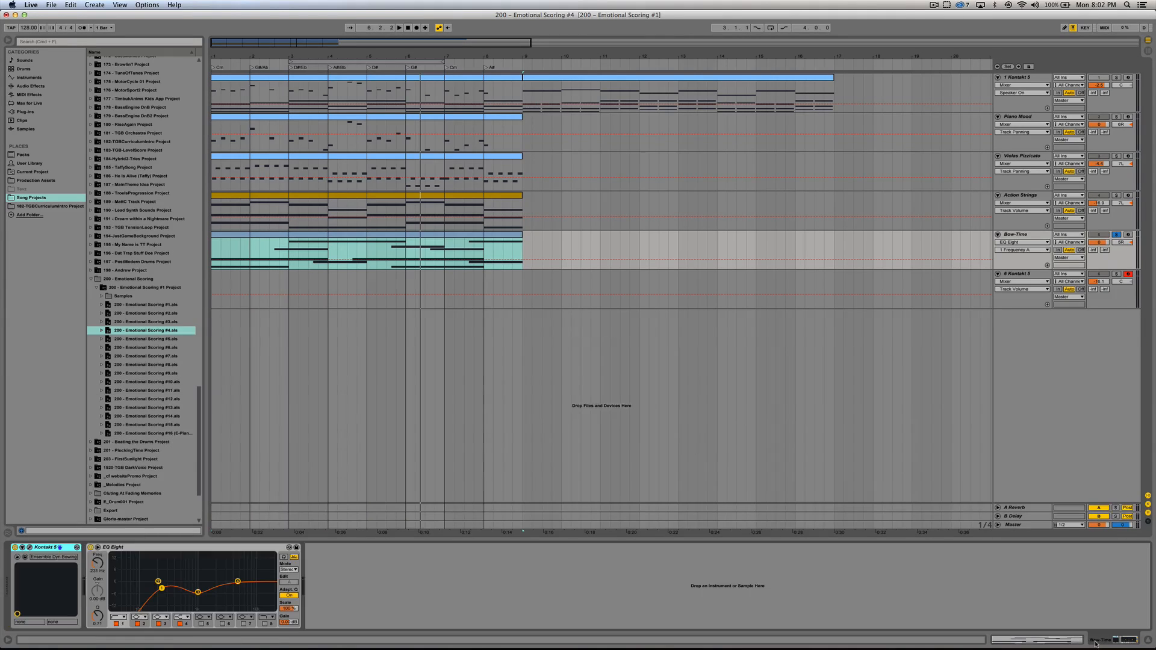
{"action": "left_click", "coordinate": [31, 548]}
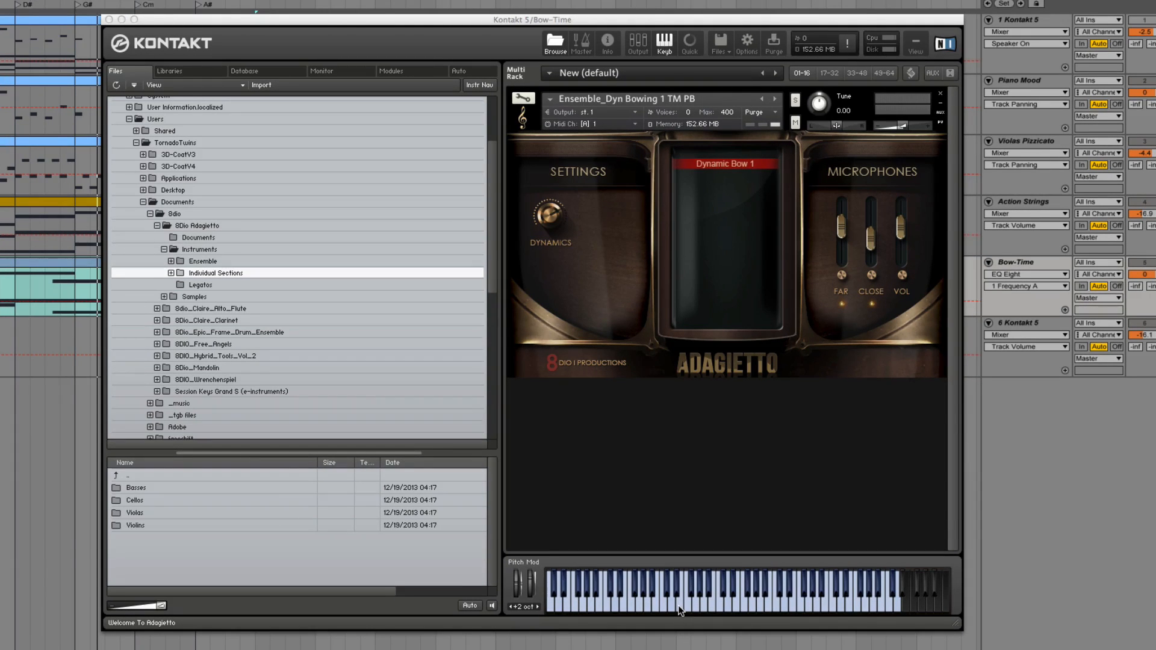
{"action": "left_click", "coordinate": [678, 605]}
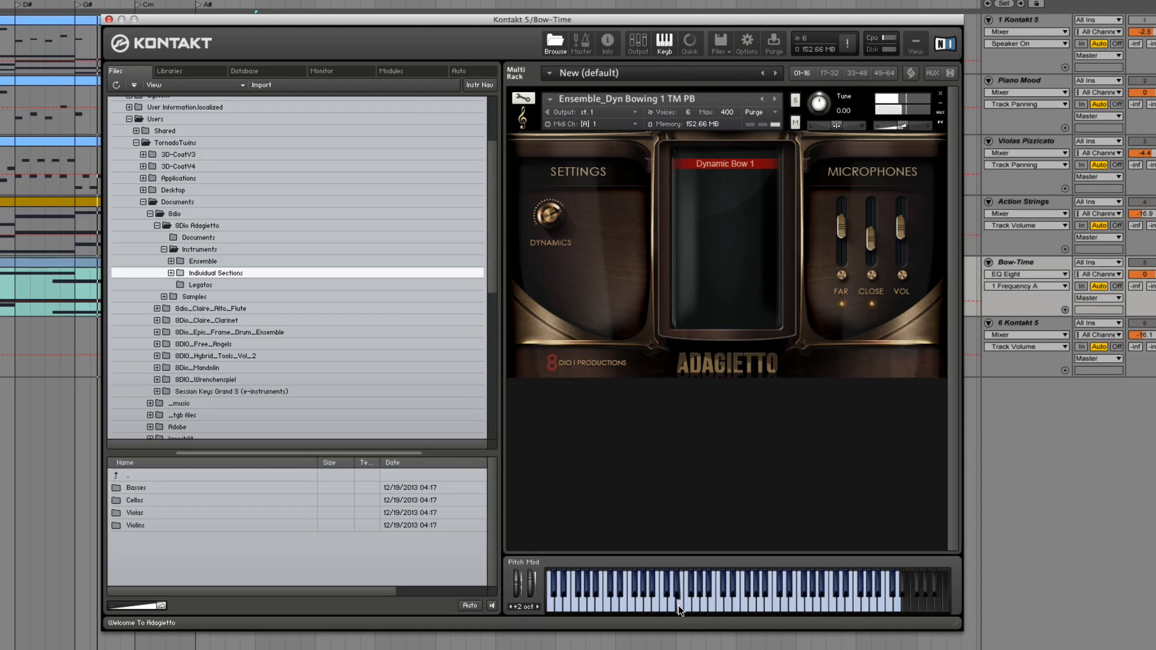
{"action": "left_click", "coordinate": [770, 609]}
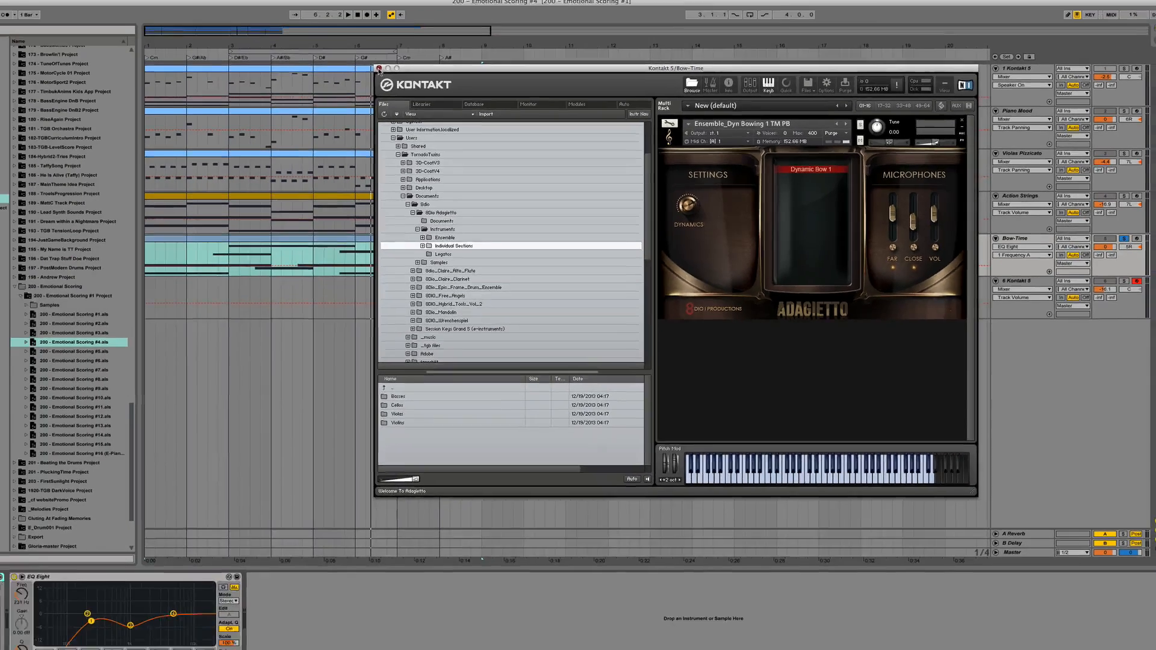
{"action": "left_click", "coordinate": [109, 21]}
Step: Inspect the Bow-Time clip's MIDI control envelope, hide the clip view, and play the soloed clip from its start
{"action": "double_click", "coordinate": [288, 246]}
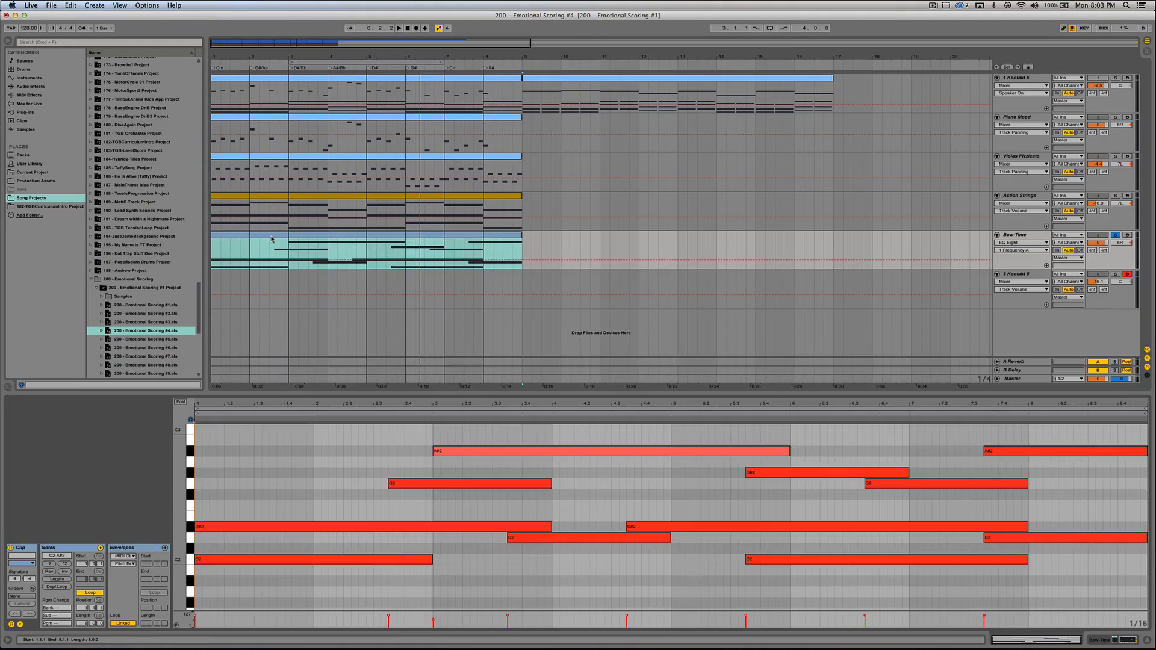
{"action": "left_click", "coordinate": [111, 560]}
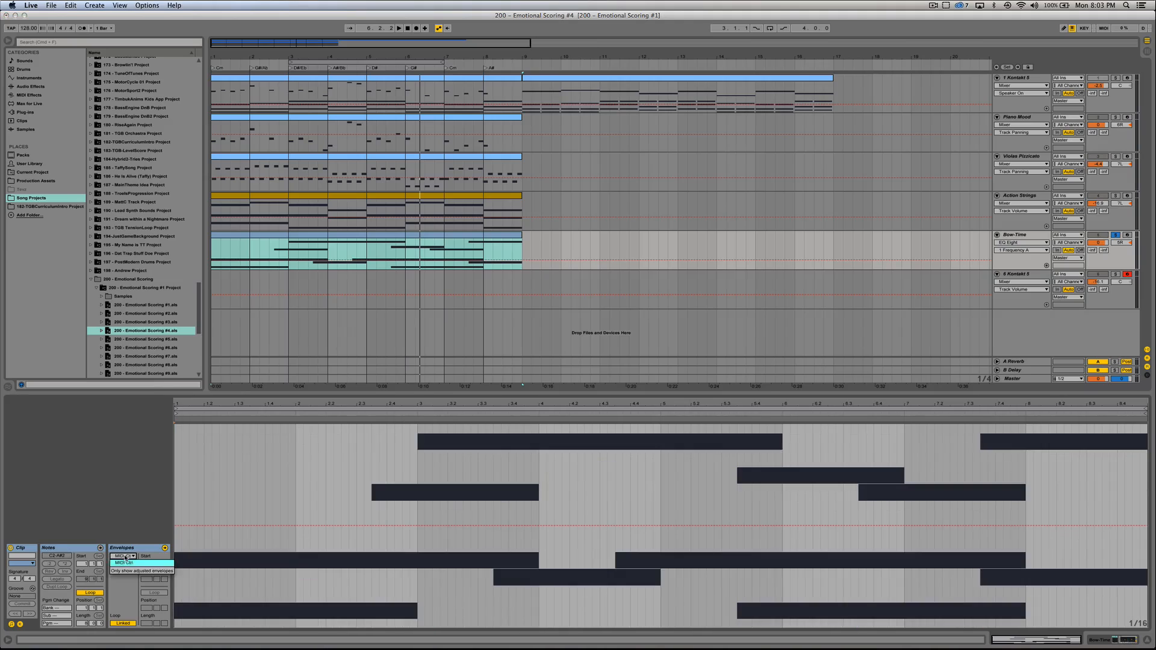
{"action": "left_click", "coordinate": [118, 565]}
{"action": "left_click", "coordinate": [1088, 330]}
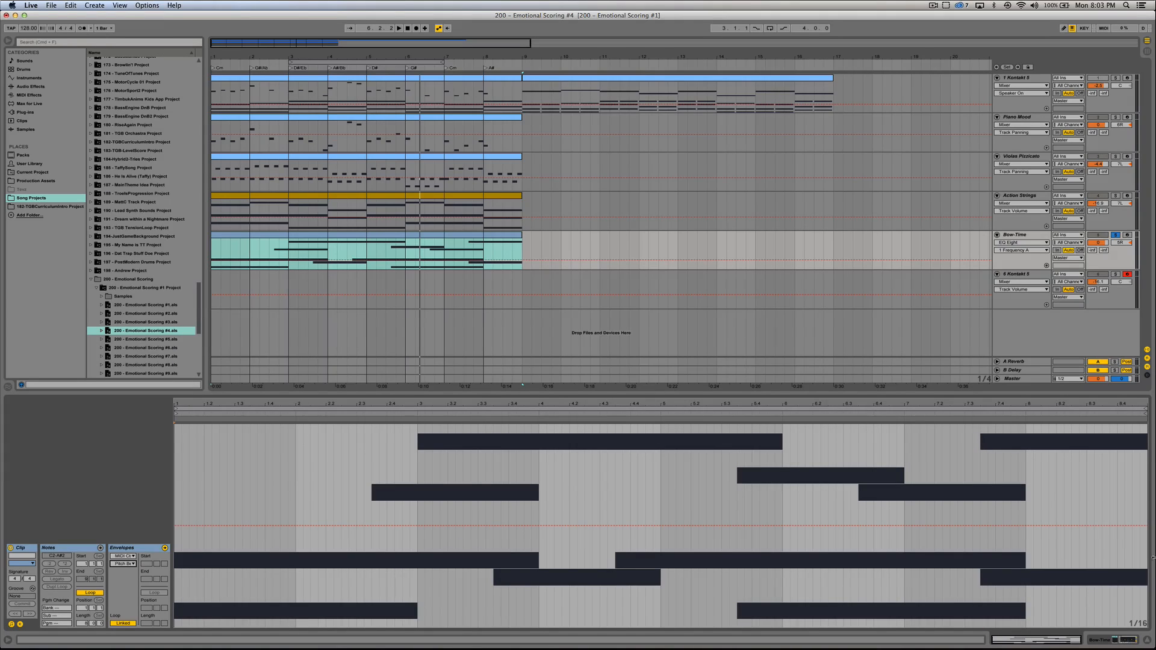
{"action": "left_click", "coordinate": [1147, 640]}
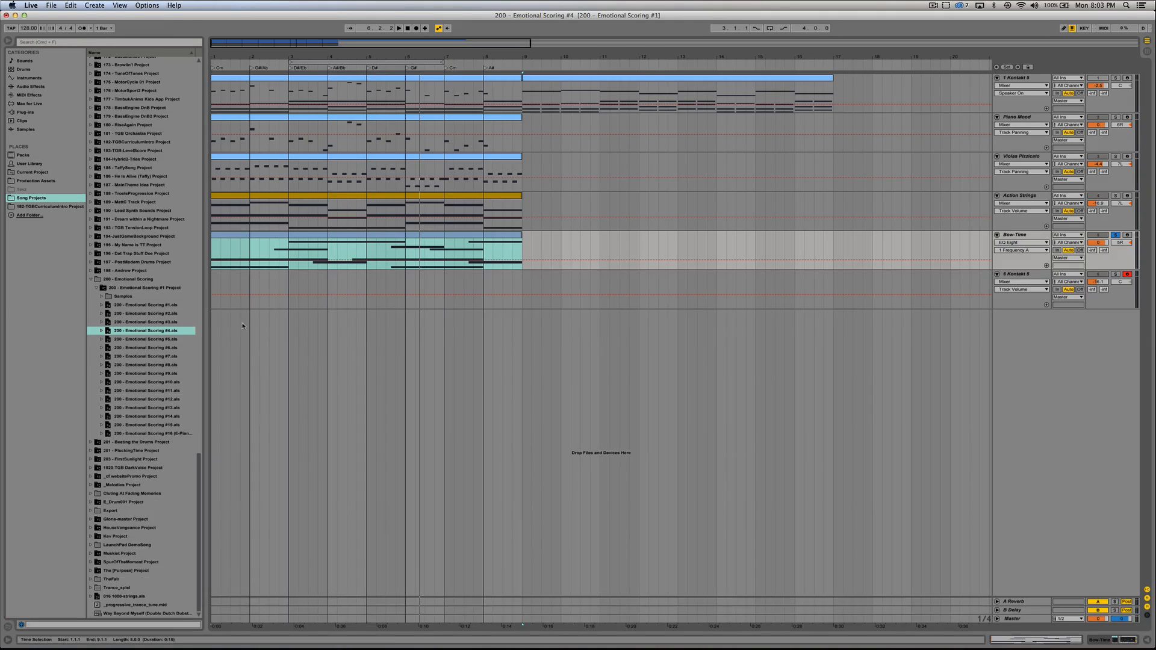
{"action": "left_click", "coordinate": [272, 234]}
{"action": "key", "text": "space"}
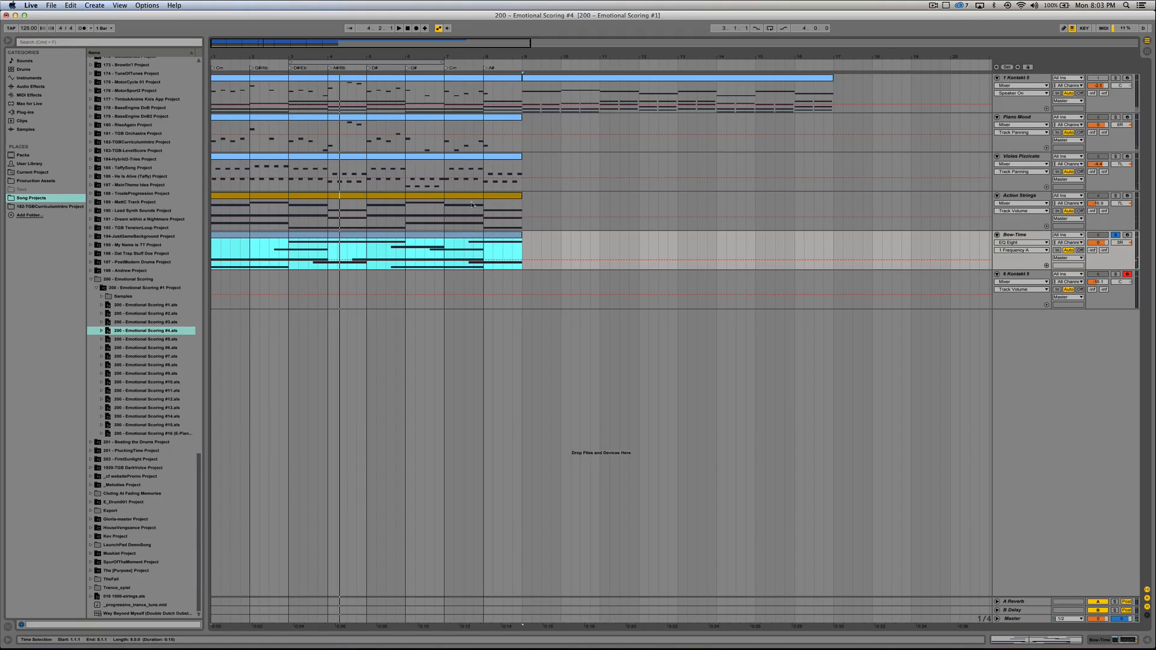
Step: Open the Action Strings clip and examine how its sustained chord notes, including D#2 and A#1, carry over between bars
{"action": "double_click", "coordinate": [316, 212]}
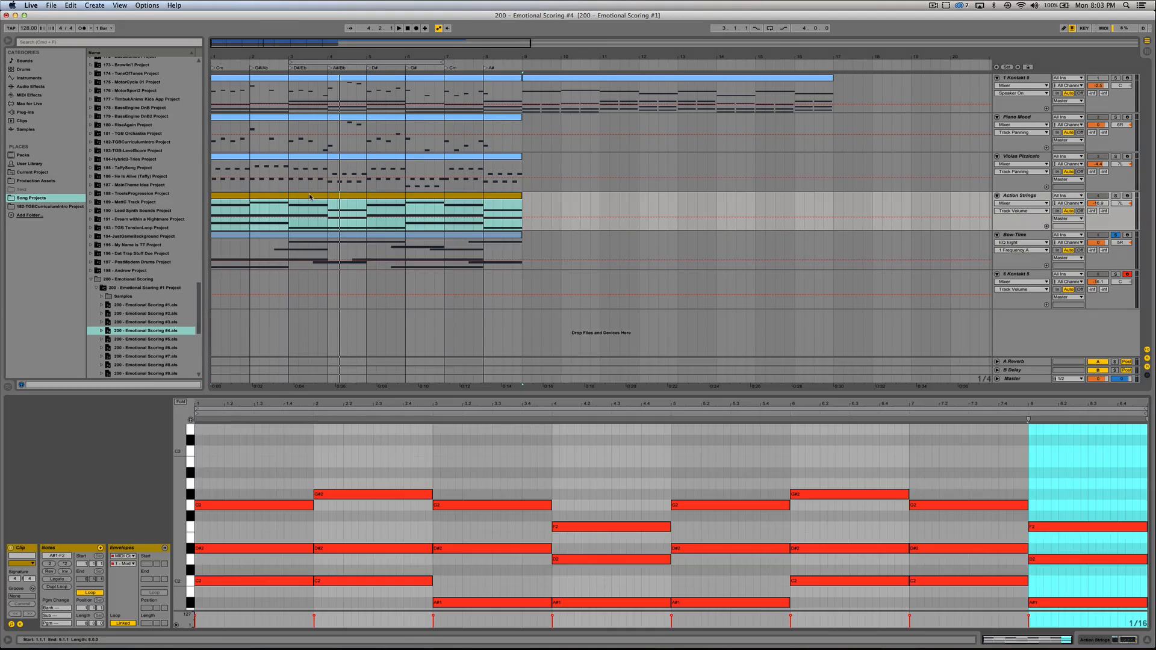
{"action": "left_click", "coordinate": [280, 533]}
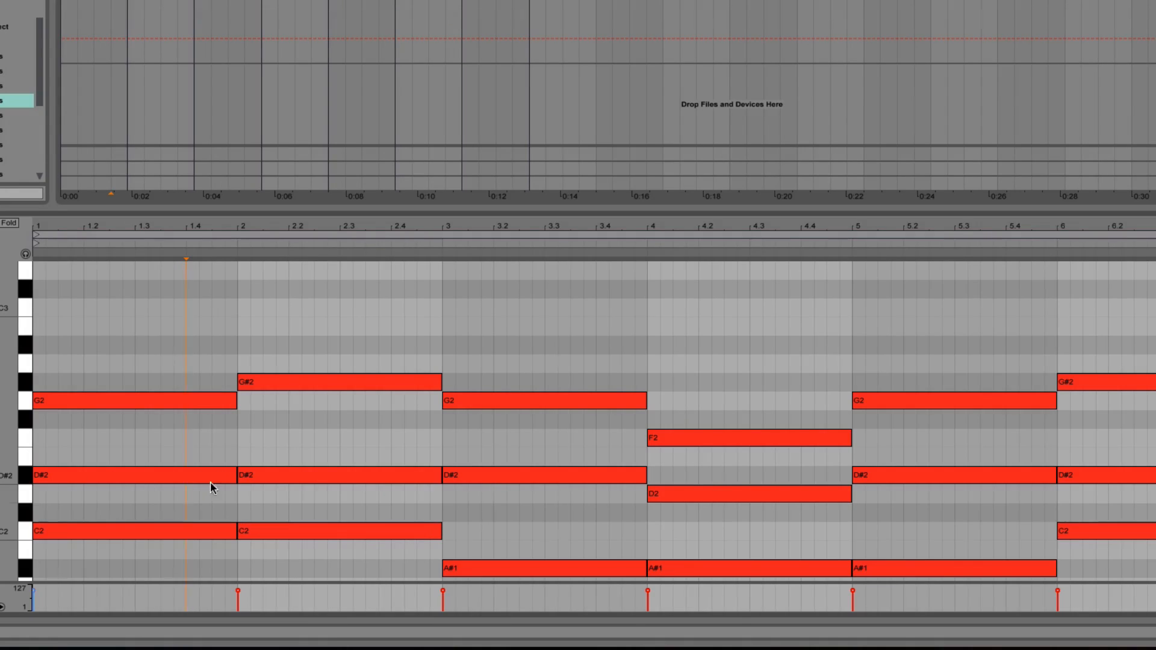
{"action": "scroll", "coordinate": [508, 482], "scroll_direction": "down", "scroll_amount": 3}
{"action": "scroll", "coordinate": [477, 410], "scroll_direction": "up", "scroll_amount": 1}
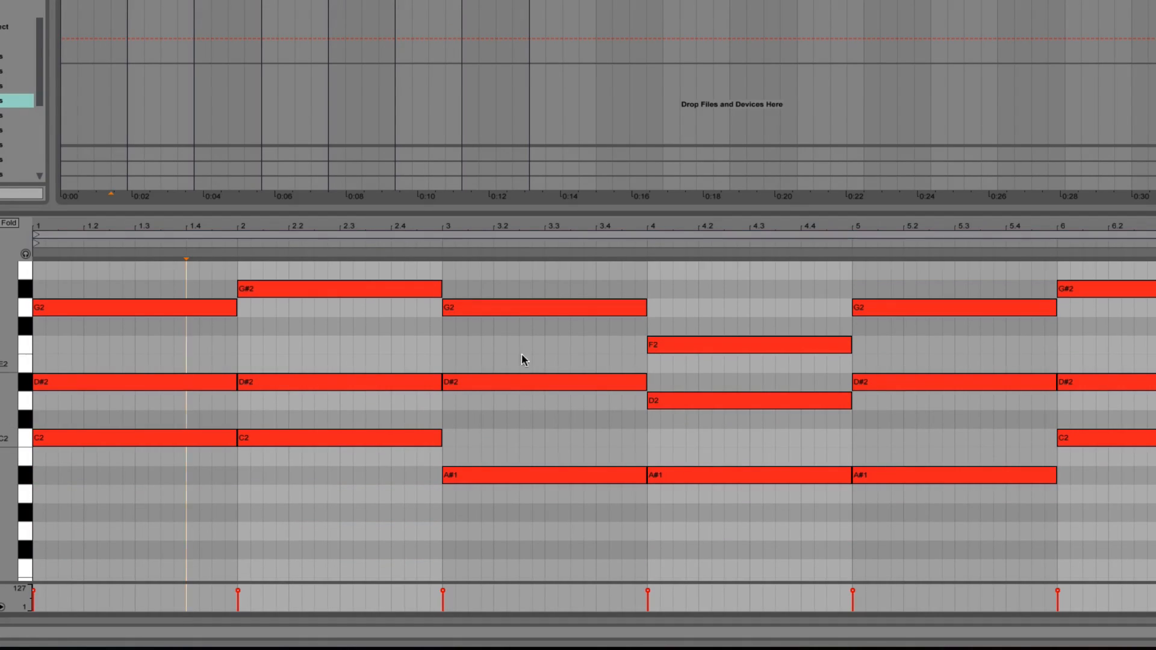
{"action": "left_click", "coordinate": [445, 475]}
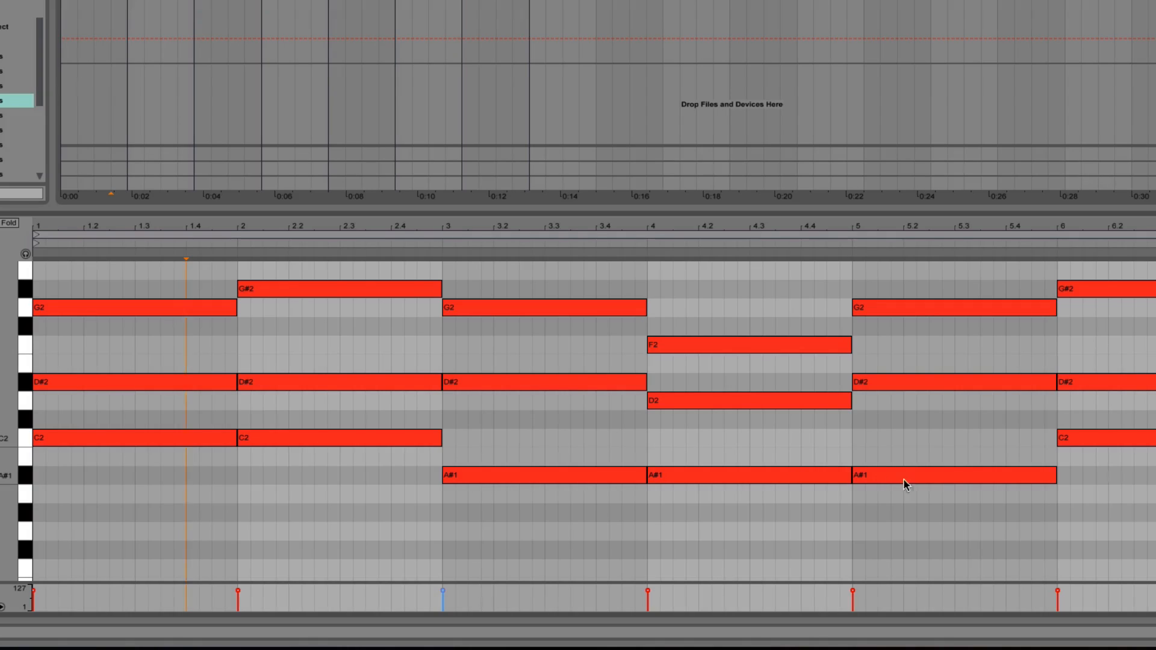
{"action": "left_click", "coordinate": [924, 460]}
{"action": "scroll", "coordinate": [481, 369], "scroll_direction": "up", "scroll_amount": 1}
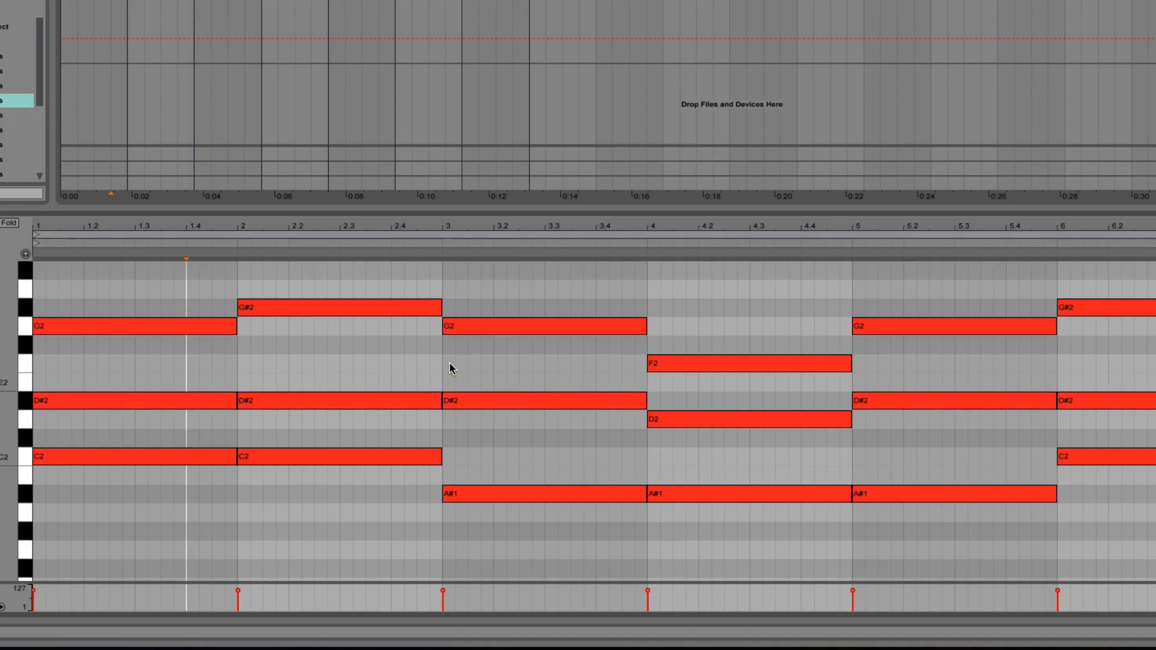
{"action": "left_click", "coordinate": [41, 403]}
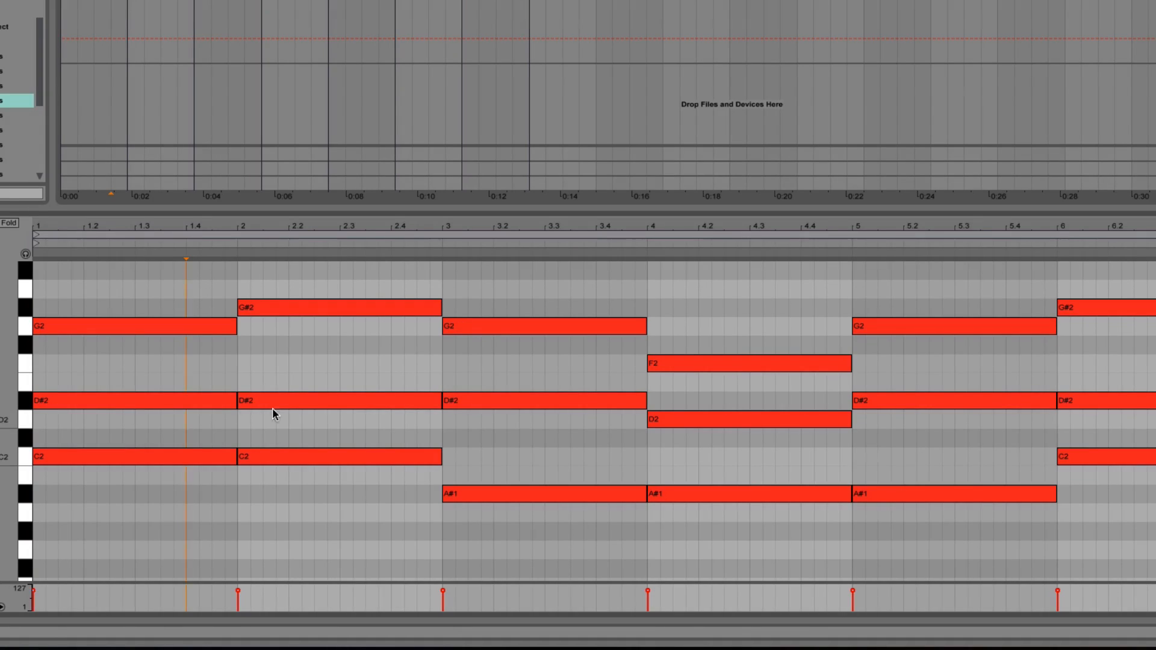
{"action": "left_click", "coordinate": [928, 419]}
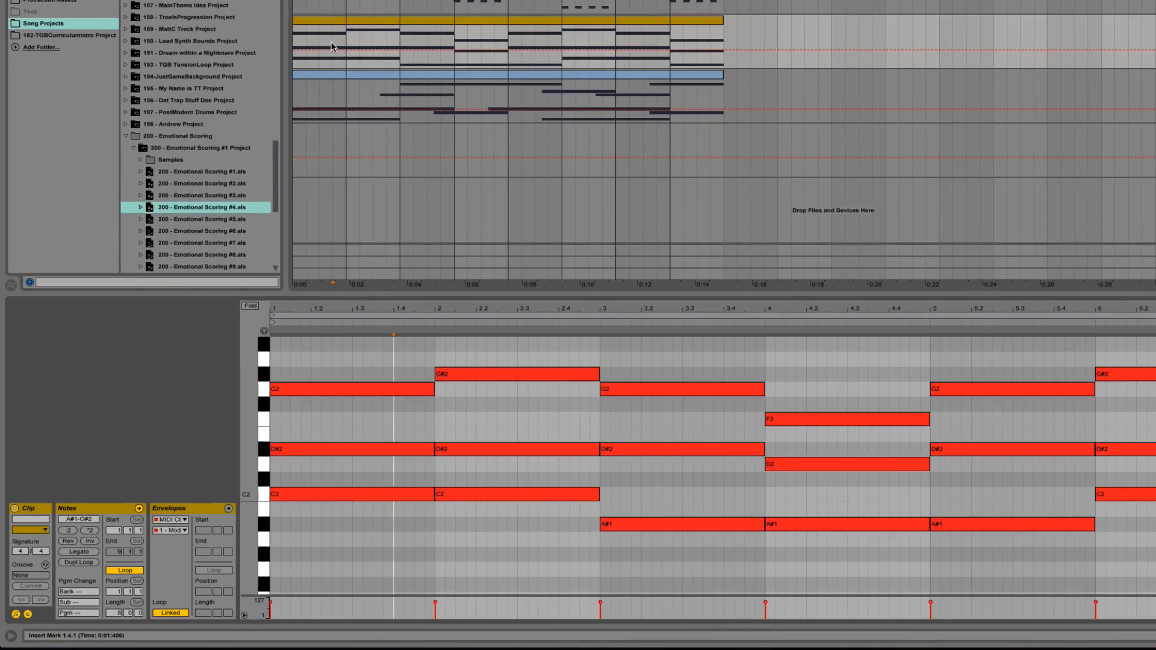
Step: Show the Bow-Time clip's notes with its envelope settings hidden, and turn off the track's solo
{"action": "left_click", "coordinate": [360, 74]}
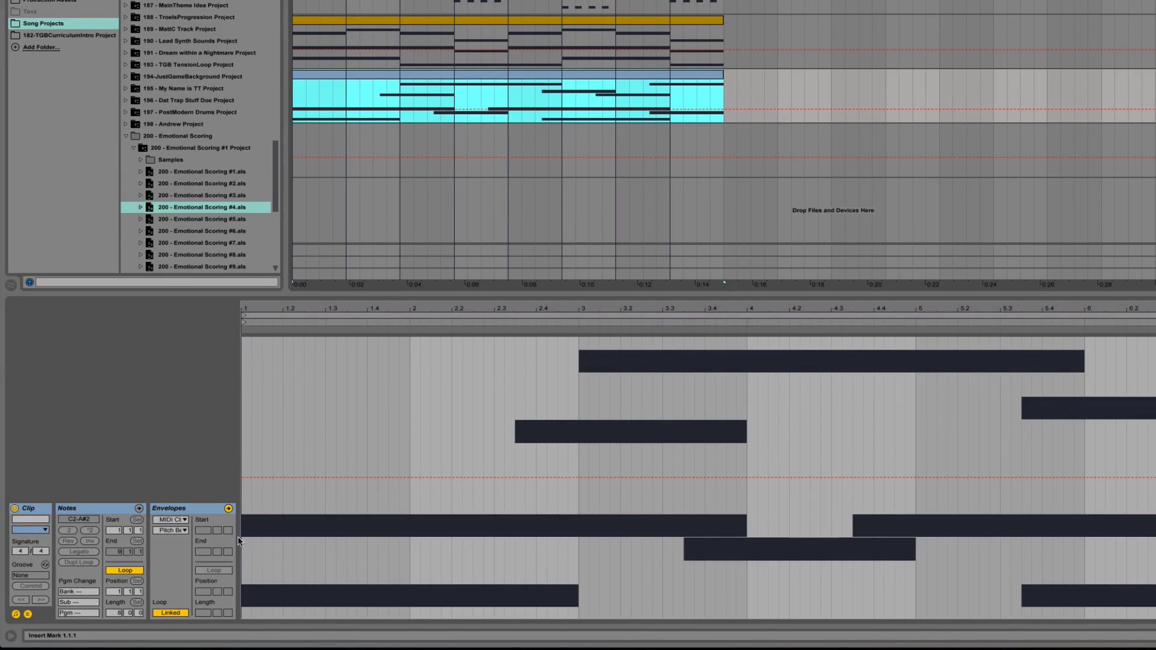
{"action": "left_click", "coordinate": [17, 614]}
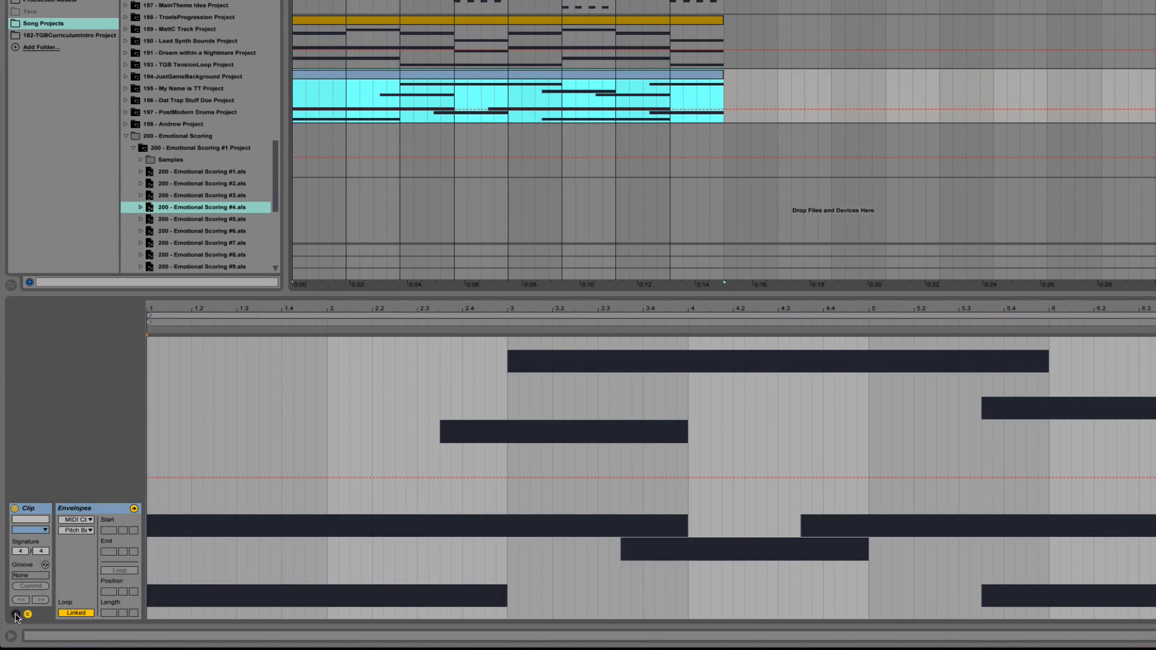
{"action": "left_click", "coordinate": [16, 614]}
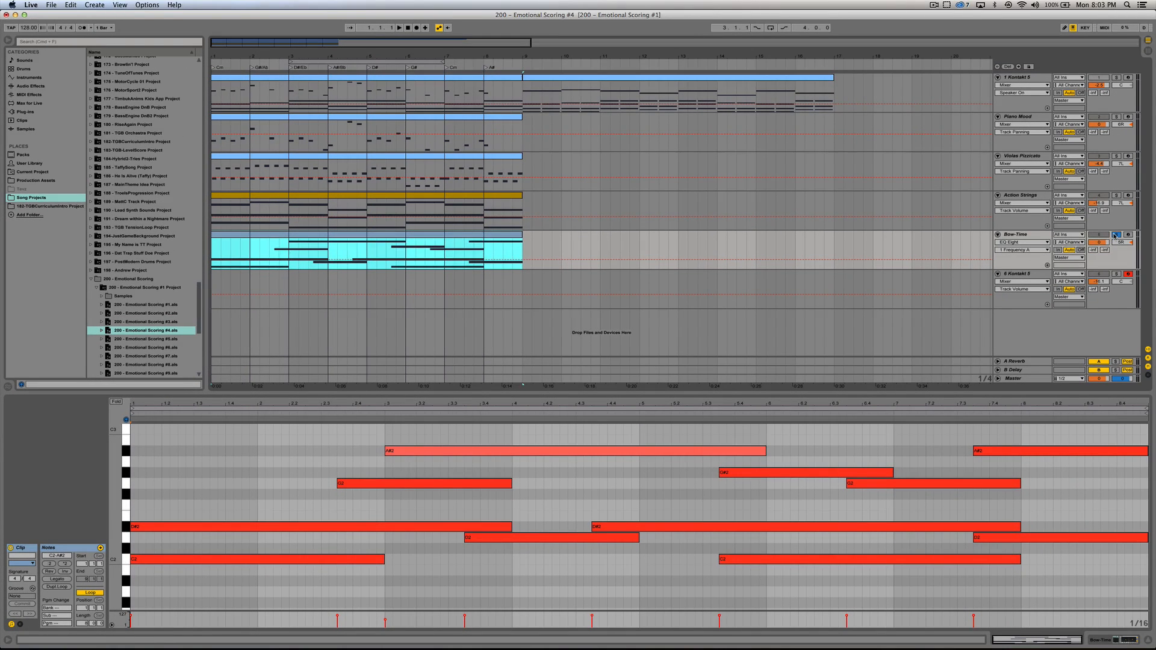
{"action": "left_click", "coordinate": [1116, 235]}
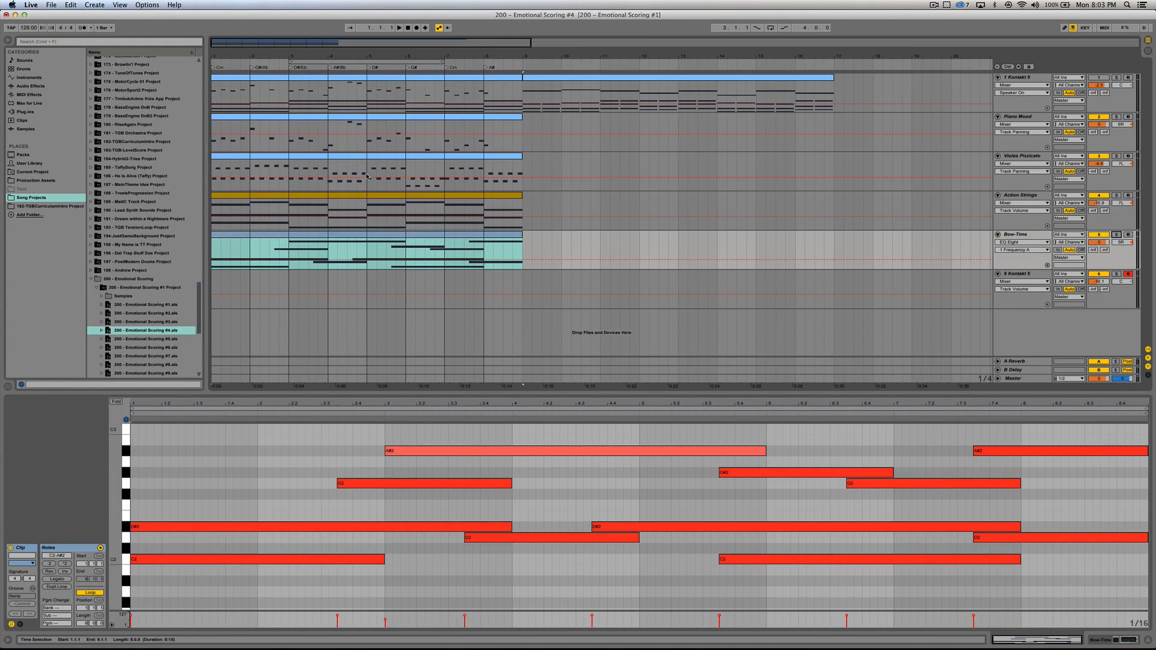
Step: Open 200 - Emotional Scoring #5.als without saving changes to version #4, and look over its longer arrangement
{"action": "double_click", "coordinate": [154, 342]}
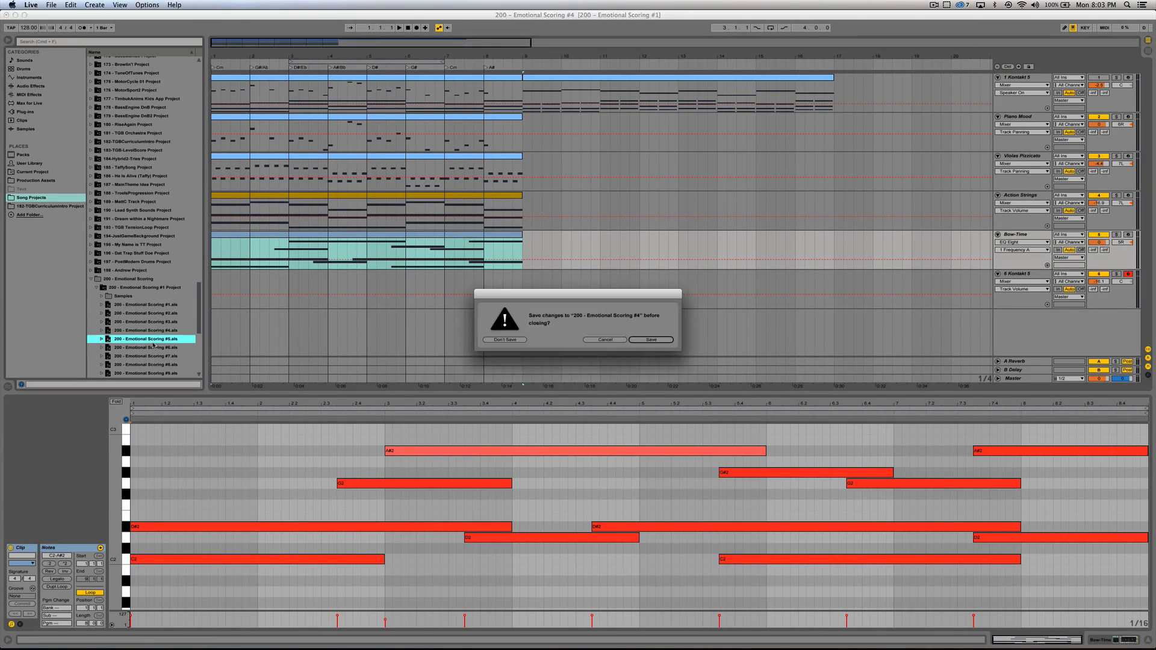
{"action": "left_click", "coordinate": [504, 340]}
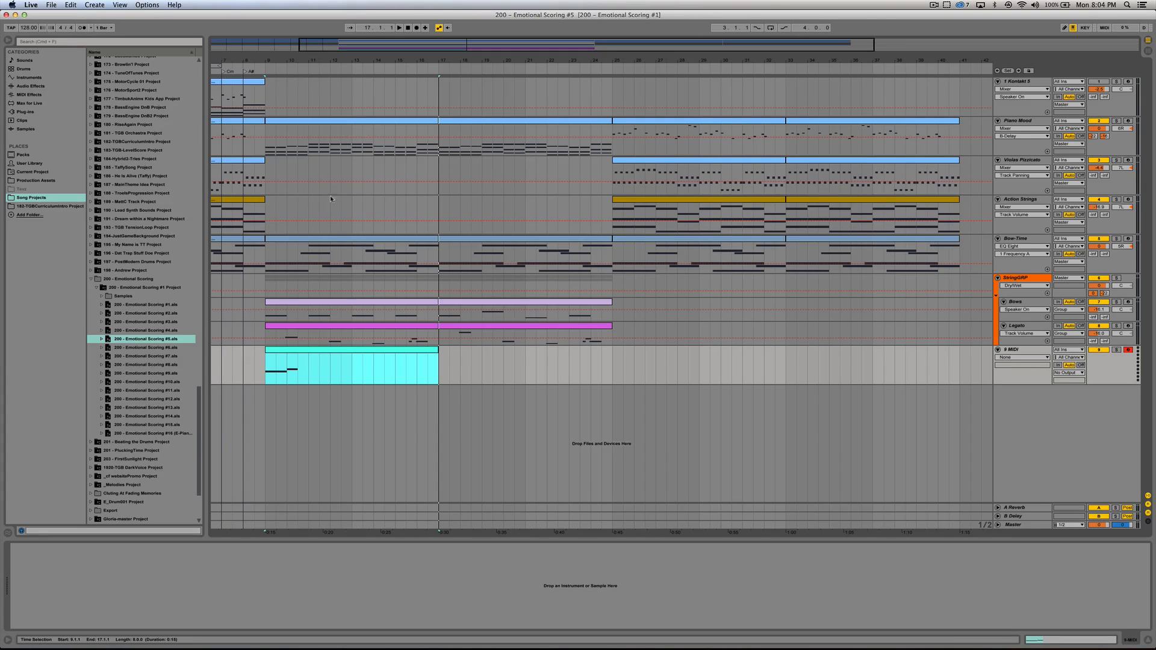
{"action": "scroll", "coordinate": [242, 92], "scroll_direction": "left", "scroll_amount": 5}
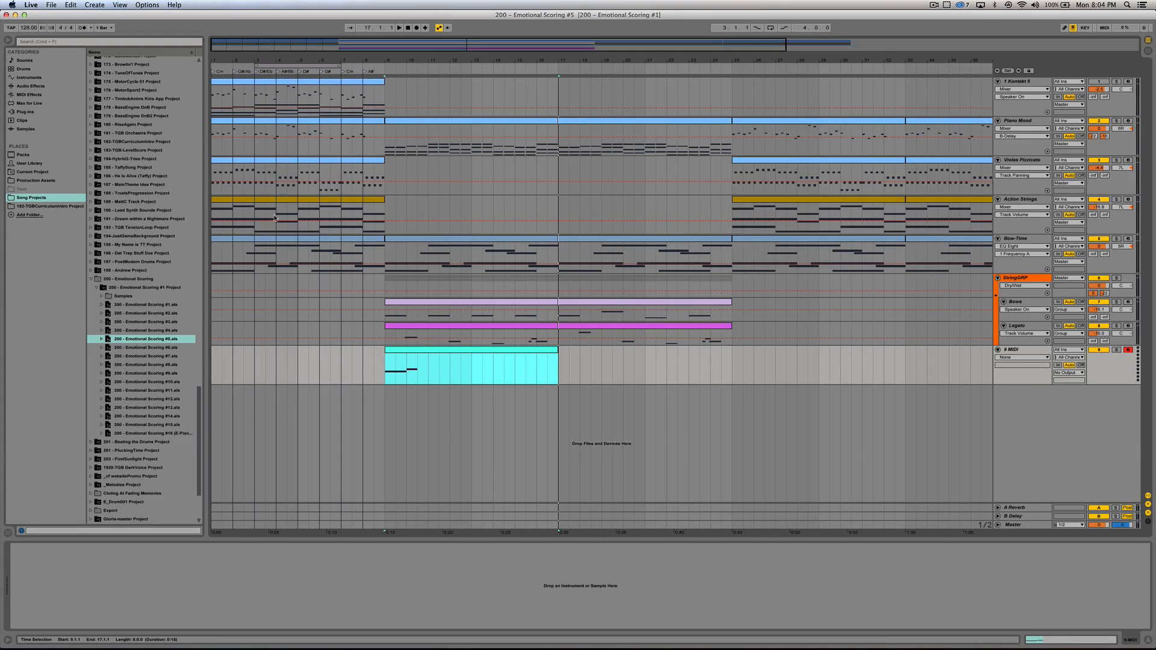
{"action": "left_click", "coordinate": [391, 121]}
{"action": "scroll", "coordinate": [688, 128], "scroll_direction": "right", "scroll_amount": 5}
{"action": "scroll", "coordinate": [601, 290], "scroll_direction": "right", "scroll_amount": 1}
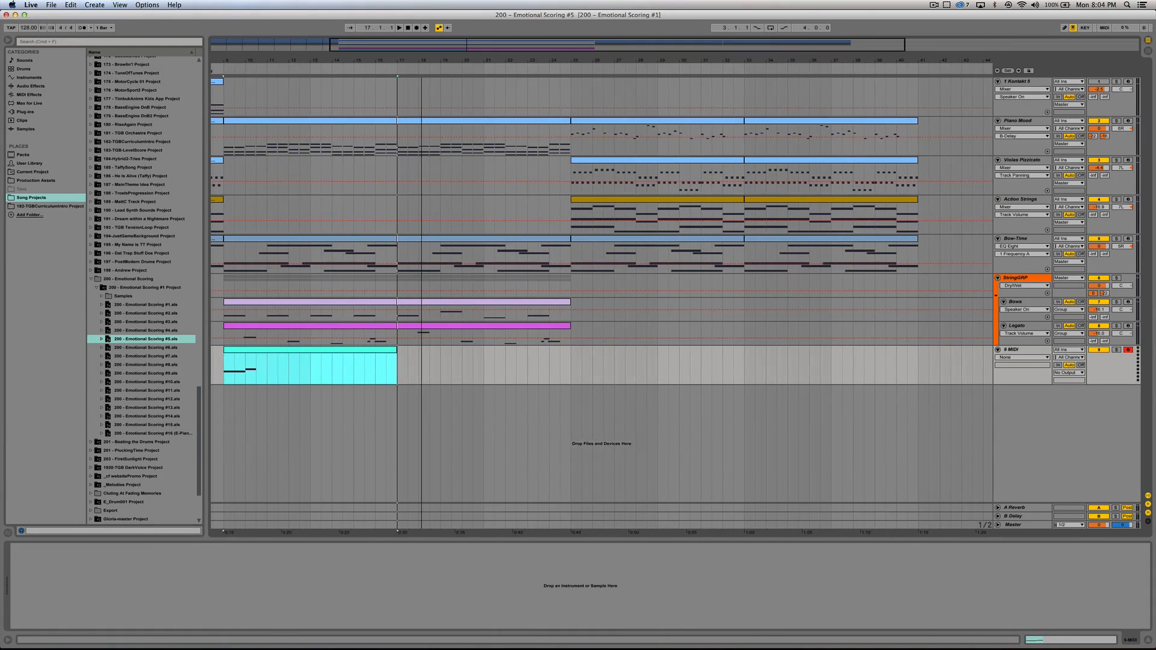
{"action": "scroll", "coordinate": [601, 290], "scroll_direction": "right", "scroll_amount": 1}
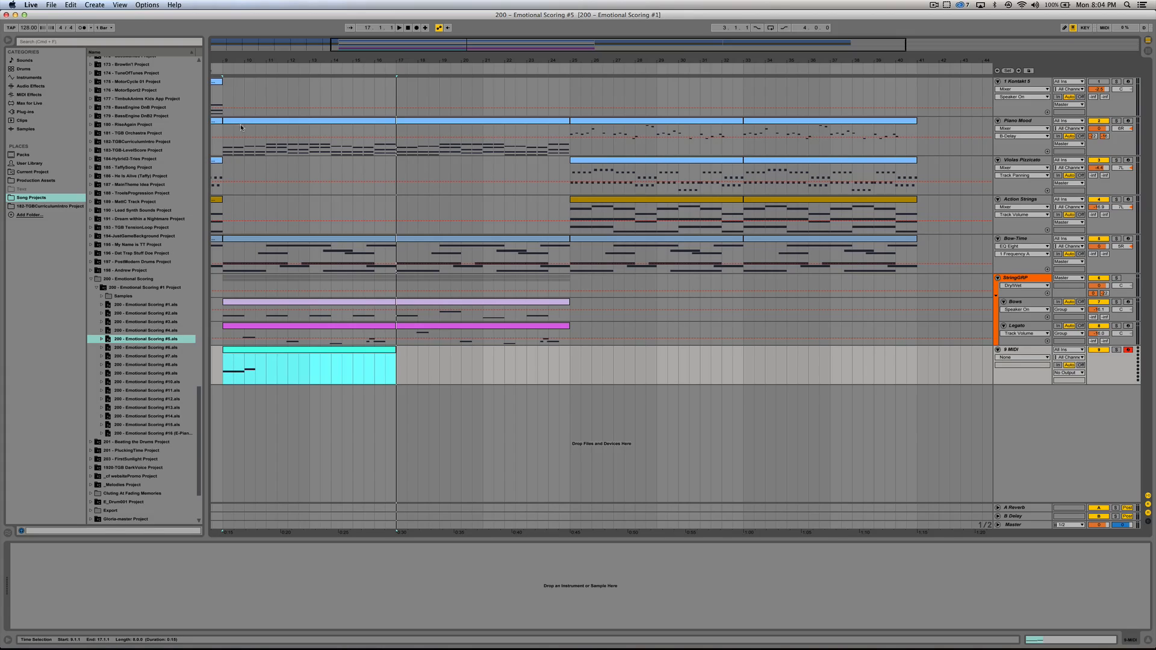
Step: Select the Bow-Time, Bows and Legato clips of the new section in turn and play the arrangement from bar 9
{"action": "left_click", "coordinate": [248, 237]}
{"action": "left_click", "coordinate": [309, 304]}
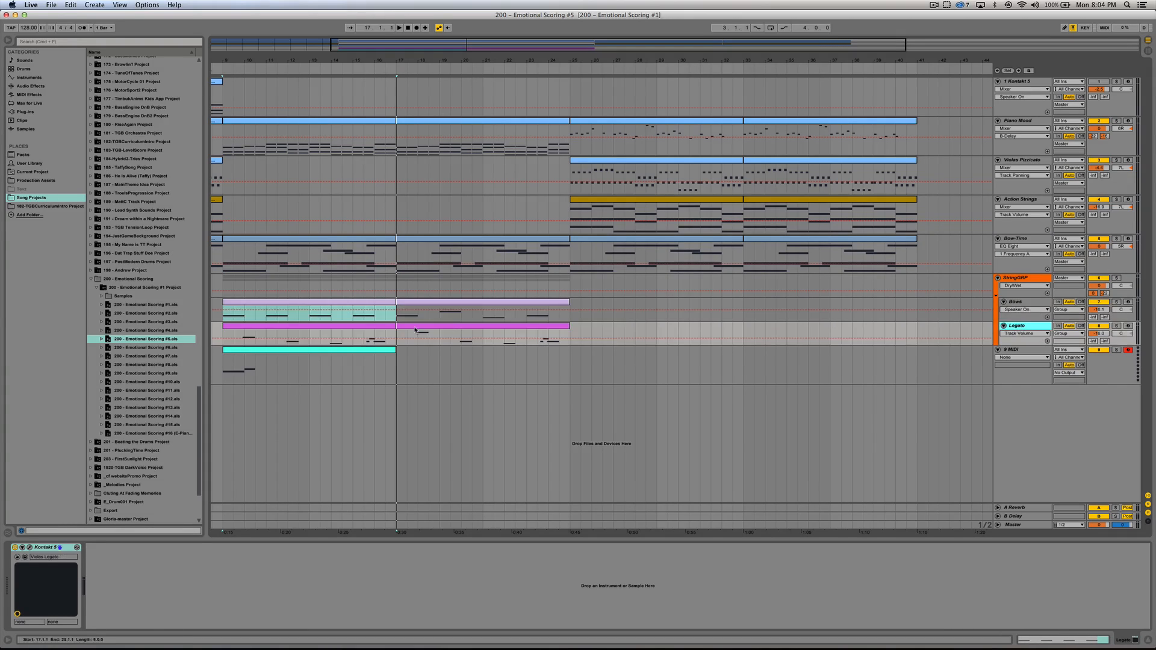
{"action": "left_click", "coordinate": [339, 329]}
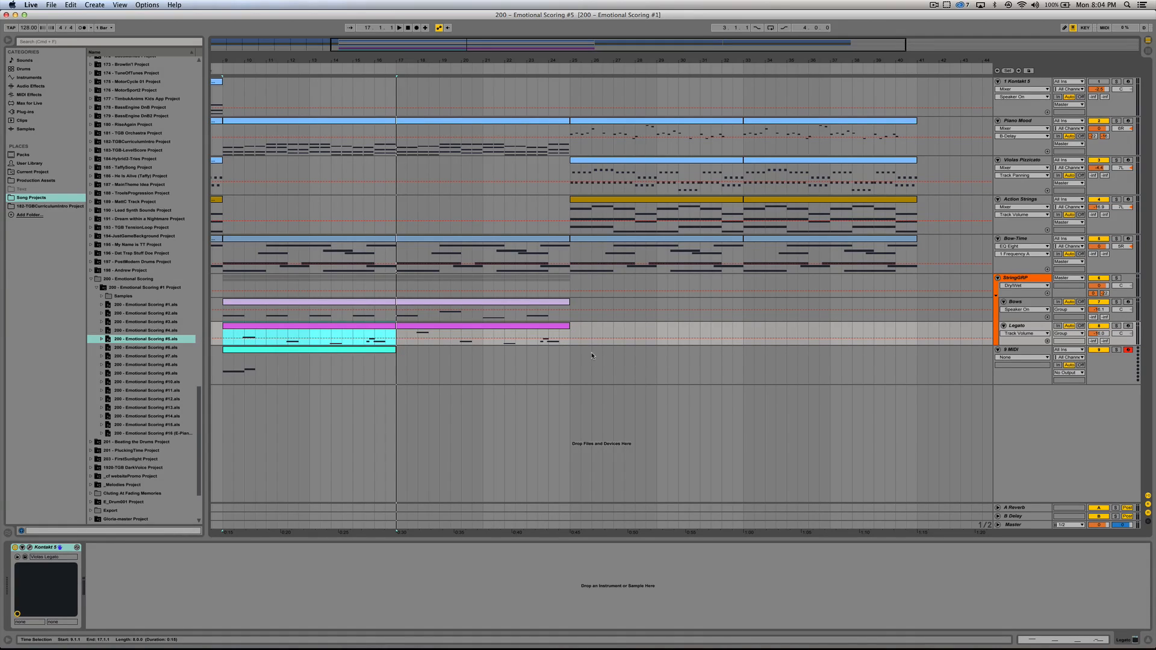
{"action": "key", "text": "space"}
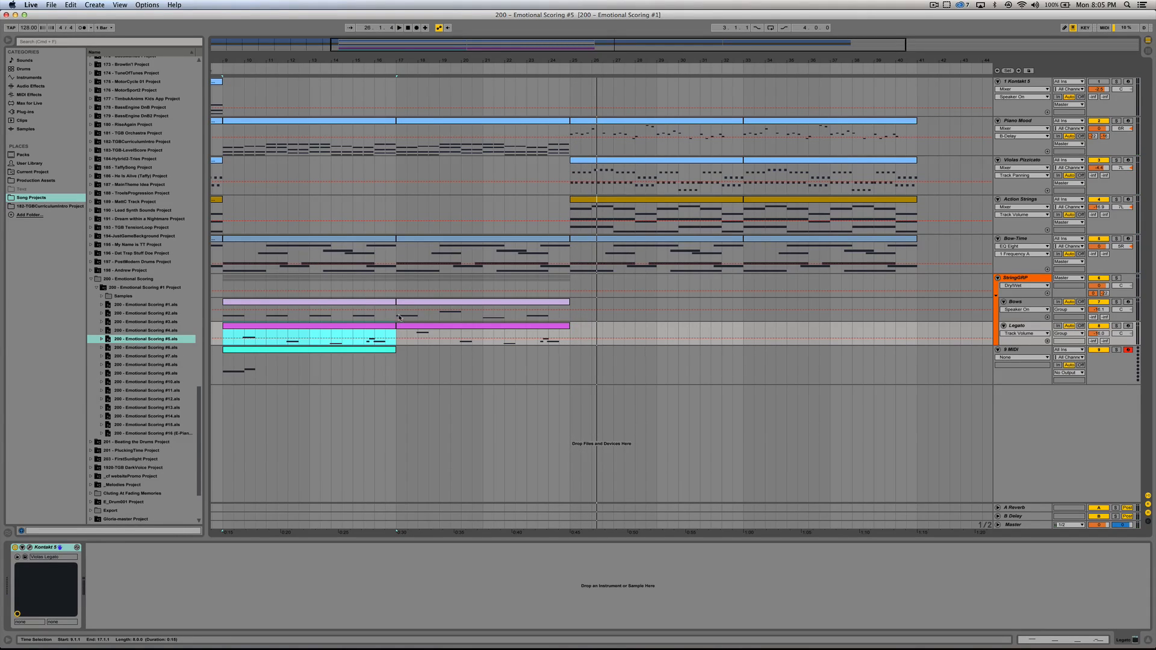
Step: Open the Bows clip to view its repeated notes, solo the string group, and play it from bar 9
{"action": "left_click", "coordinate": [1029, 327]}
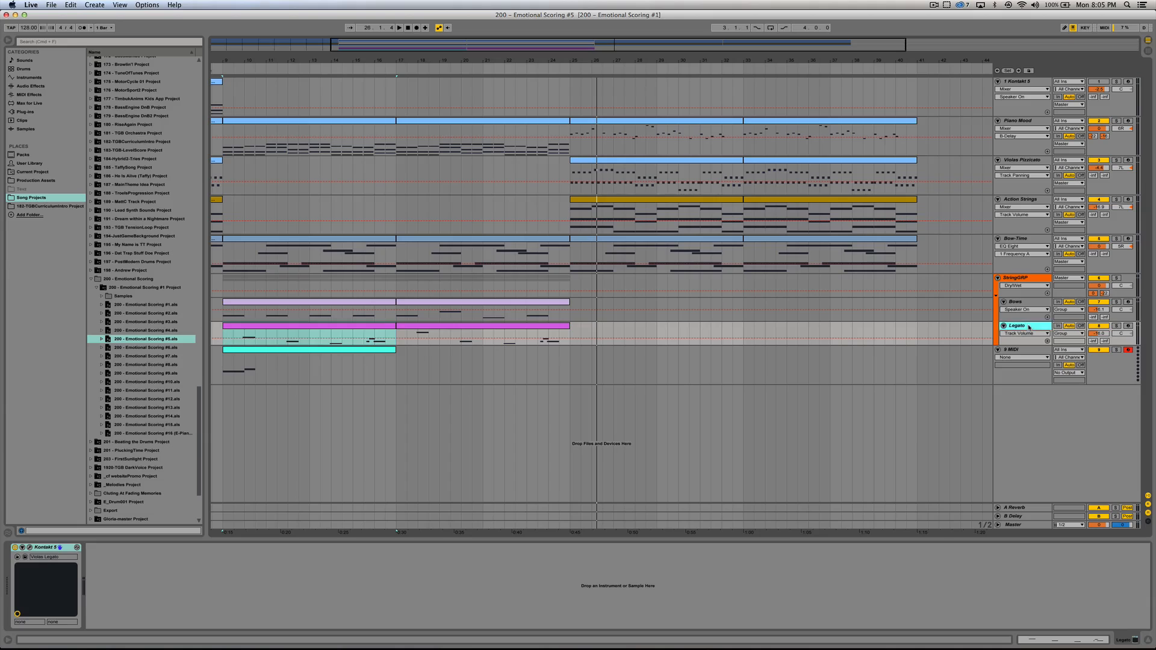
{"action": "left_click", "coordinate": [1037, 302]}
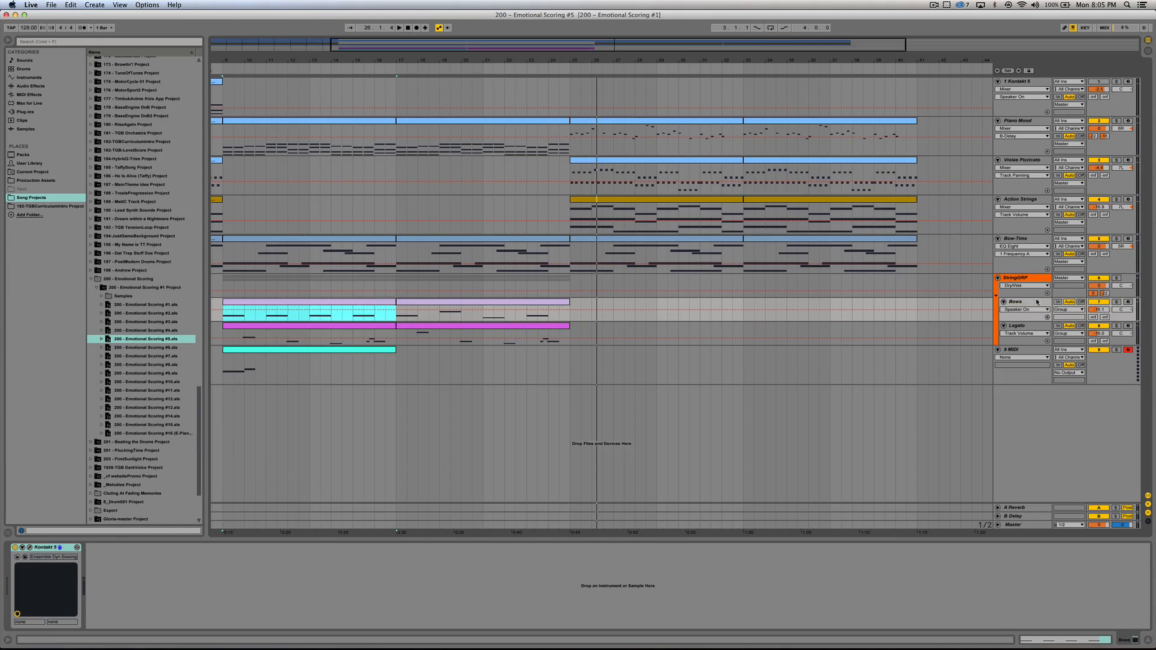
{"action": "key", "text": "shift+Tab"}
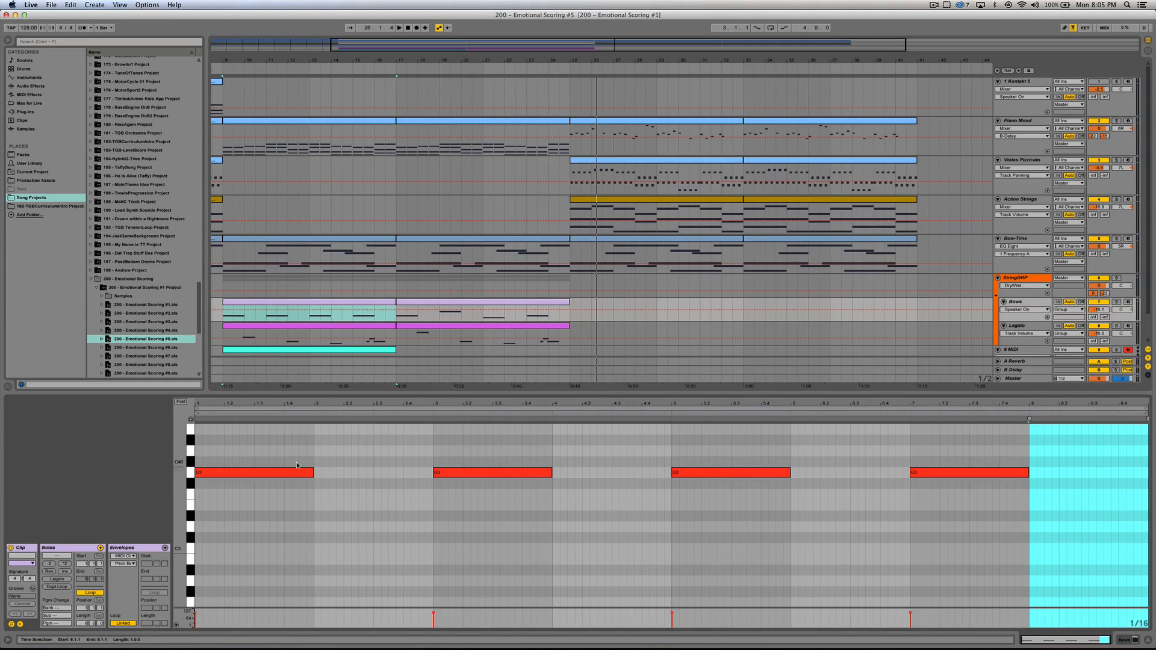
{"action": "left_click", "coordinate": [1115, 277]}
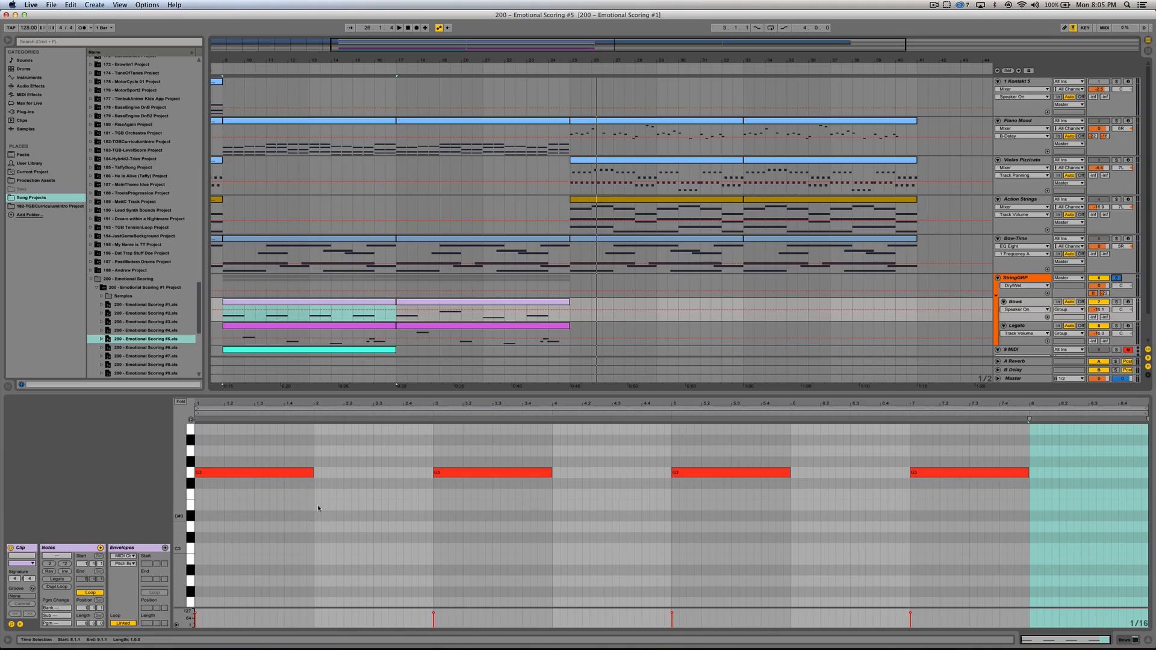
{"action": "key", "text": "space"}
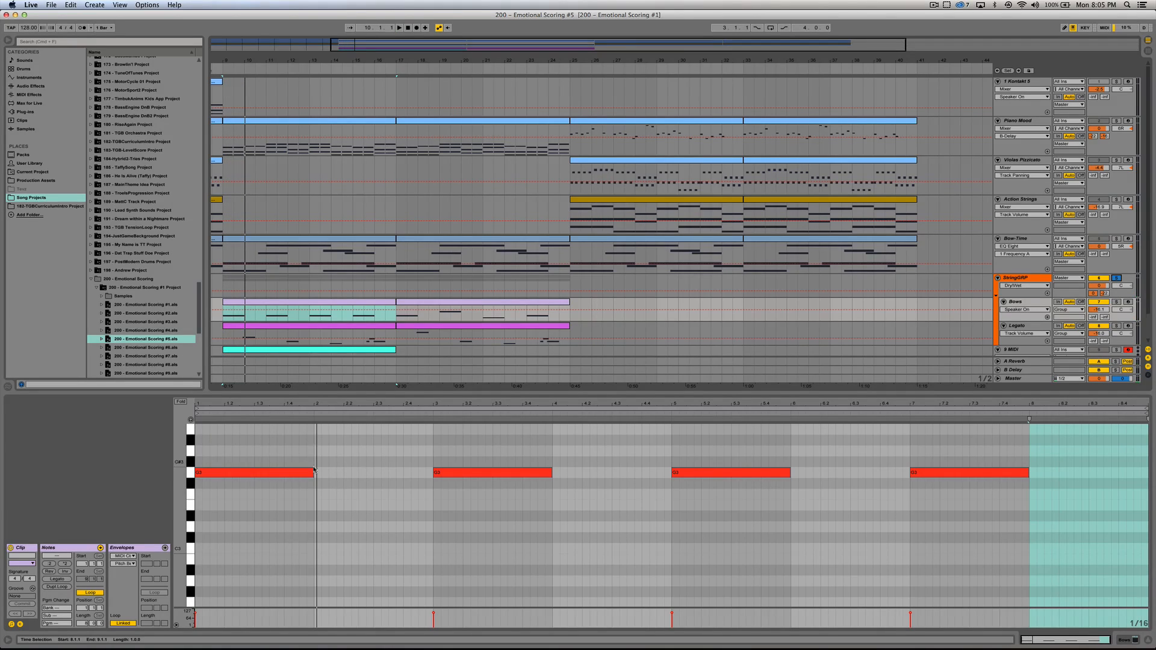
Step: Open the Legato clip in the soloed string group and listen to its opening G#3 note
{"action": "left_click", "coordinate": [221, 327]}
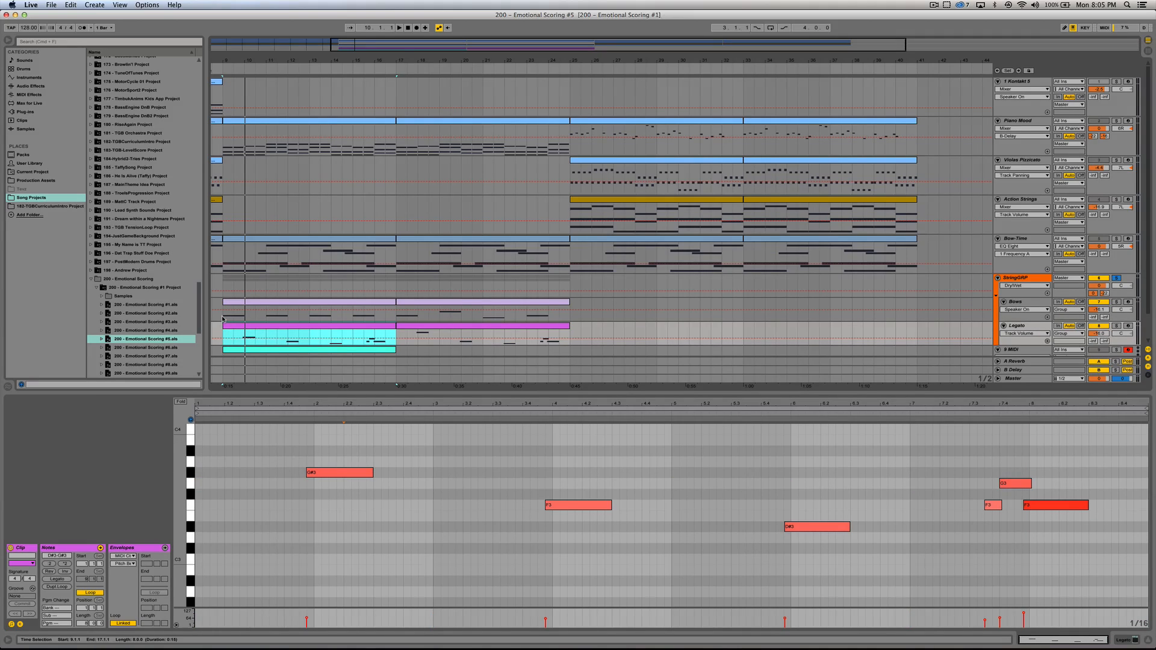
{"action": "left_click", "coordinate": [346, 474]}
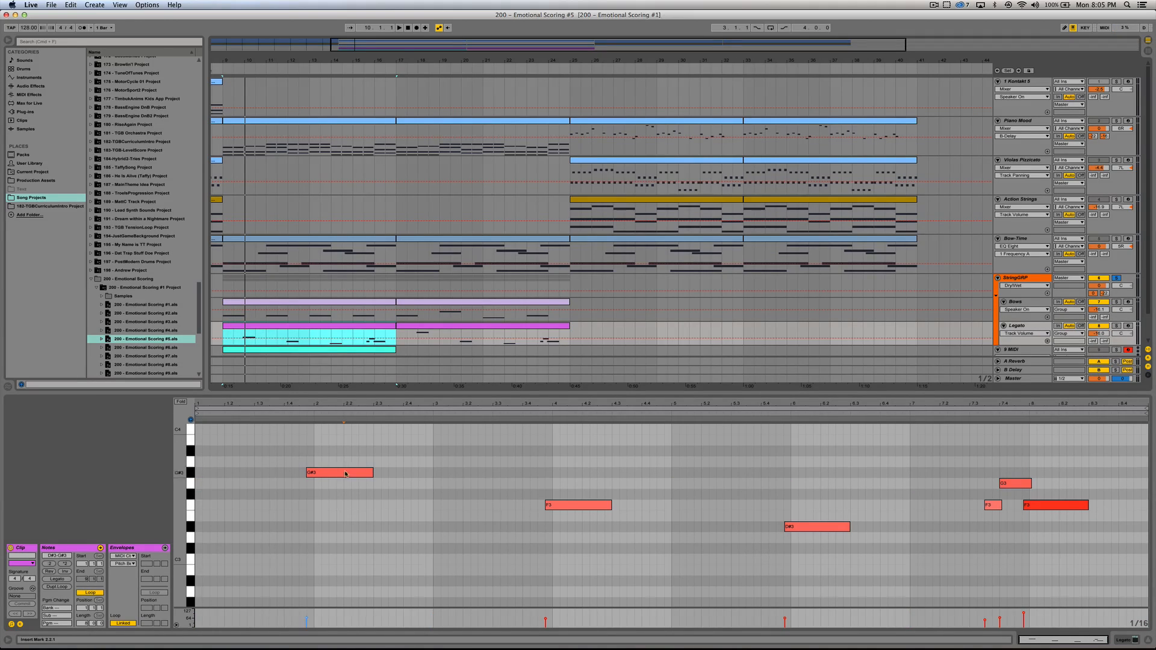
{"action": "left_click", "coordinate": [298, 415]}
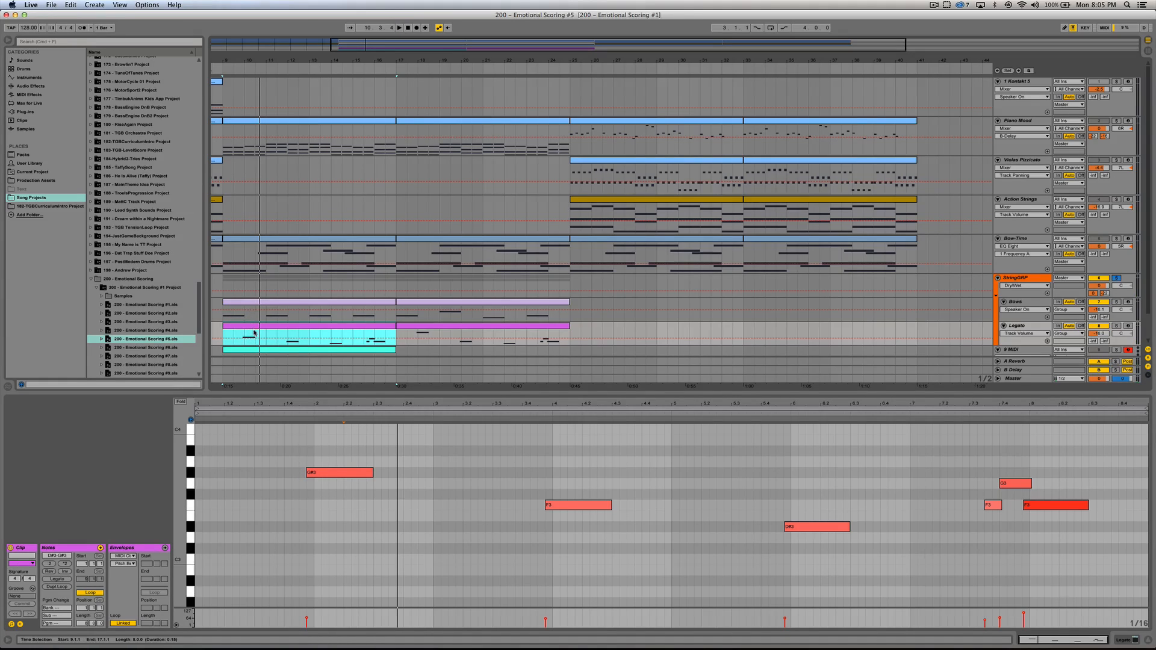
Step: Inspect the StringGRP's A-Reverb send and the Reverb device on the A Reverb return track, and take the string group off solo
{"action": "left_click", "coordinate": [362, 472]}
{"action": "left_click", "coordinate": [1149, 643]}
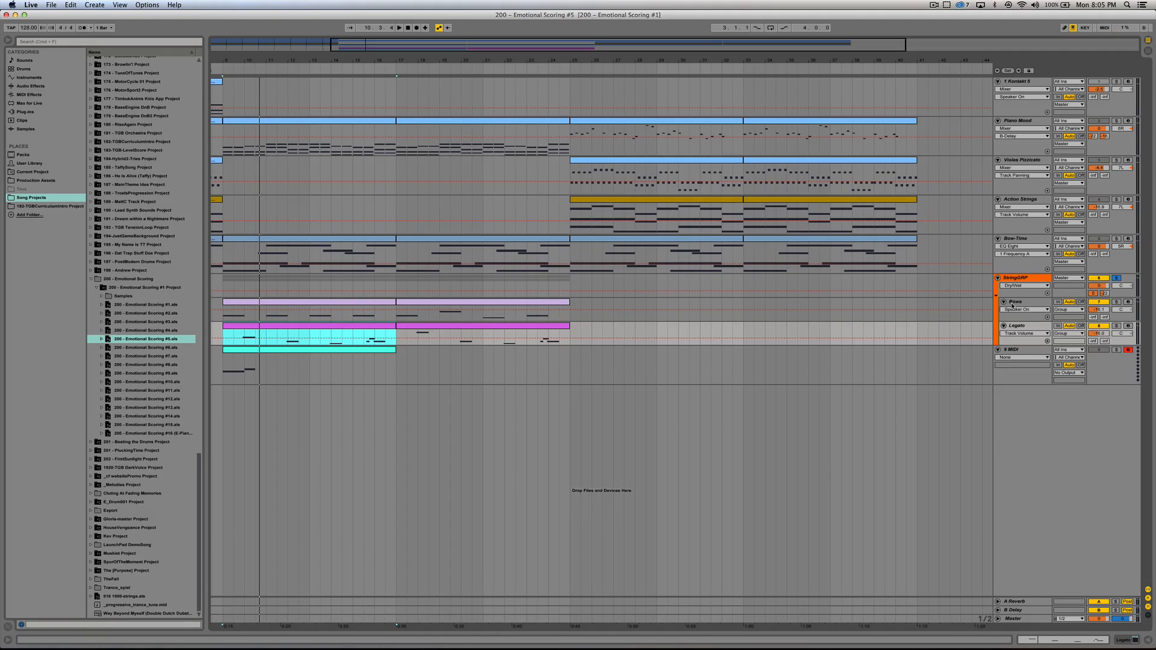
{"action": "left_click", "coordinate": [1020, 280]}
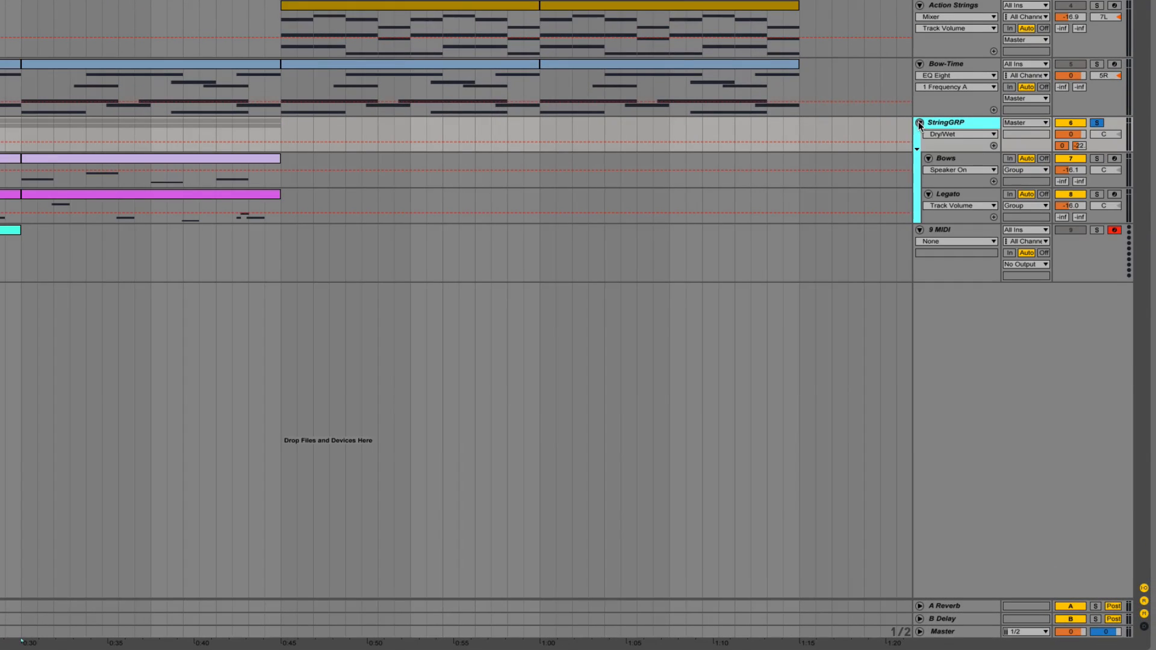
{"action": "left_click", "coordinate": [1063, 145]}
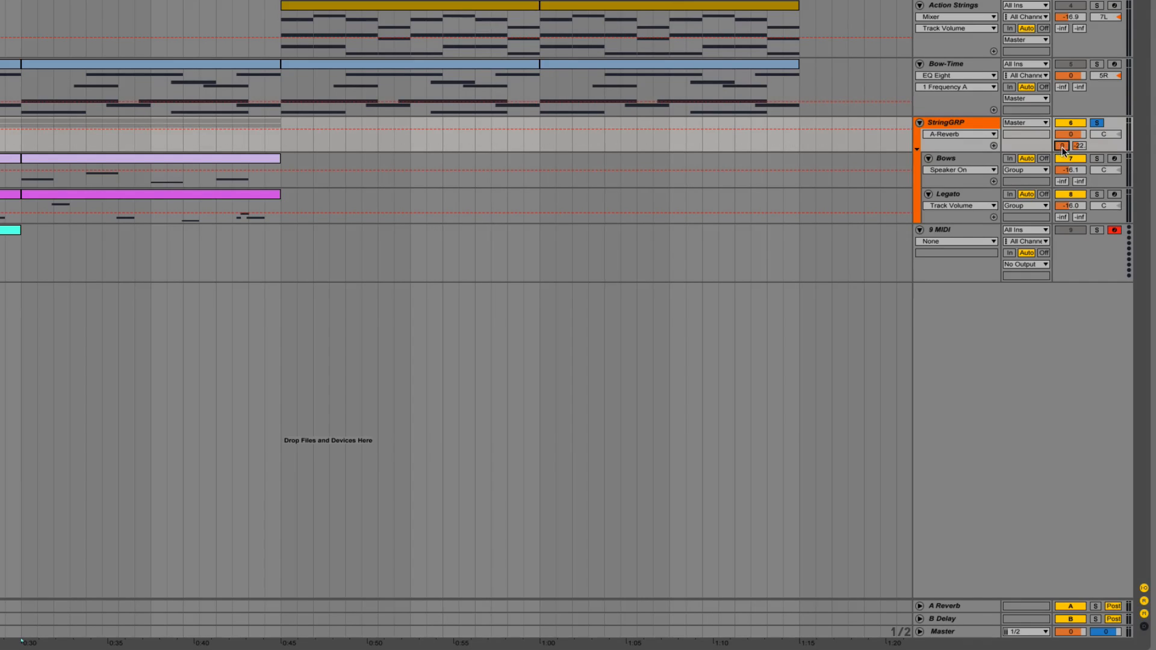
{"action": "left_click", "coordinate": [946, 607]}
{"action": "left_click", "coordinate": [920, 607]}
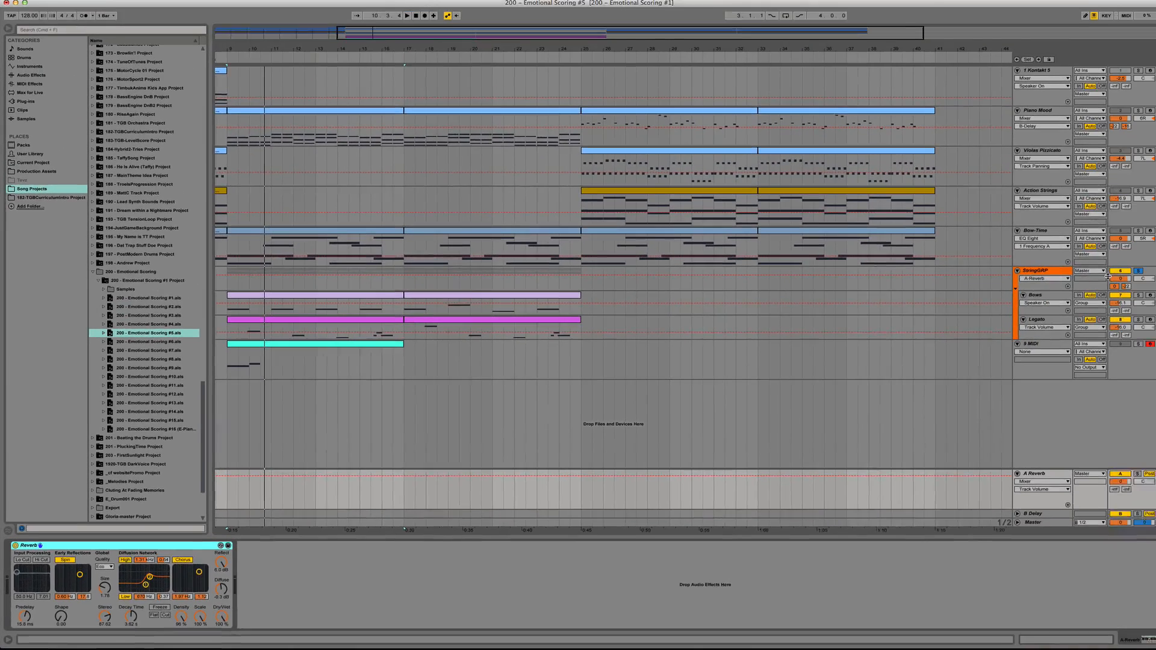
{"action": "key", "text": "space"}
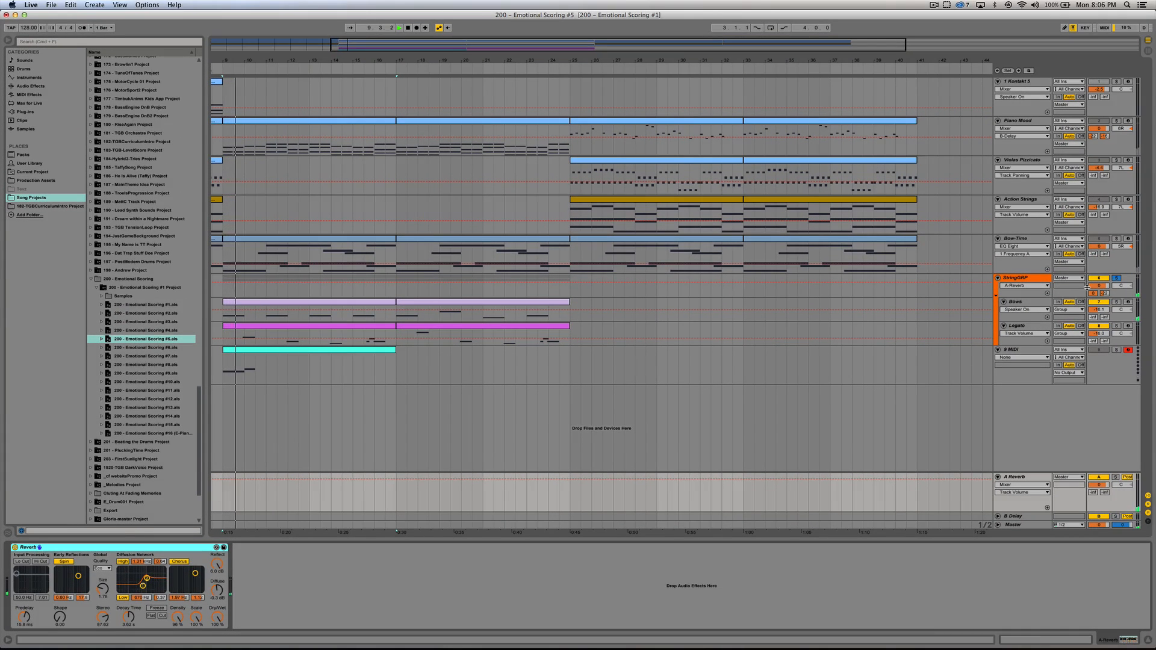
{"action": "left_click", "coordinate": [1117, 279]}
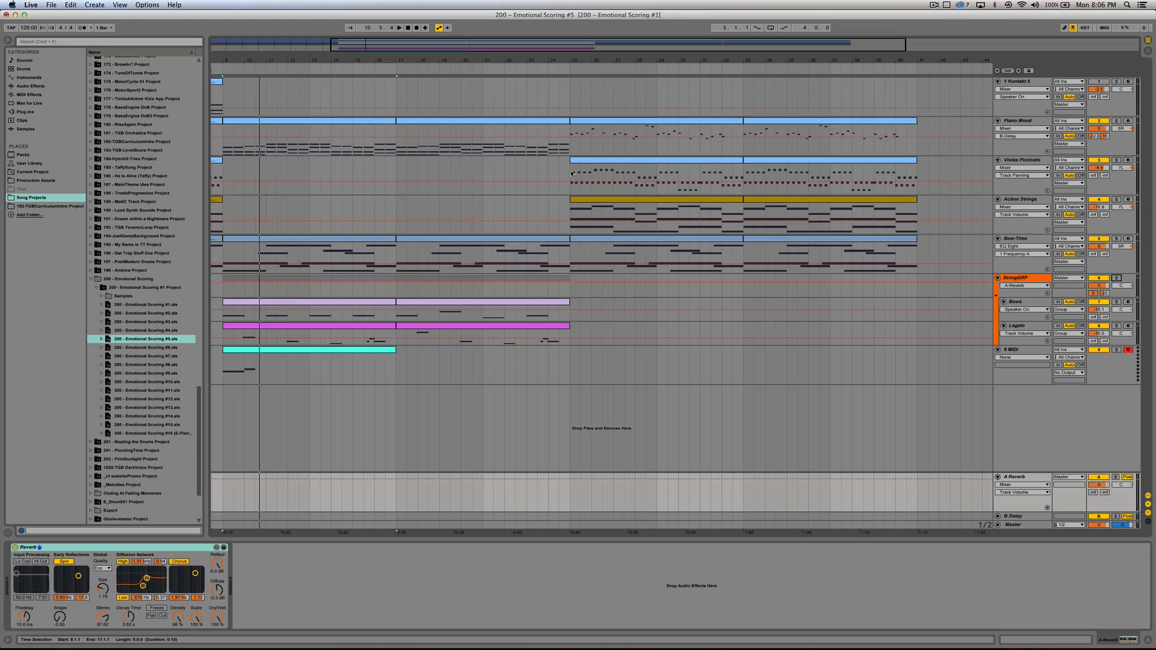
Step: Open 200 - Emotional Scoring #6.als without saving changes to version #5, and play the 11 Kontakt 5 track soloed from bar 25
{"action": "double_click", "coordinate": [133, 349]}
{"action": "left_click", "coordinate": [505, 340]}
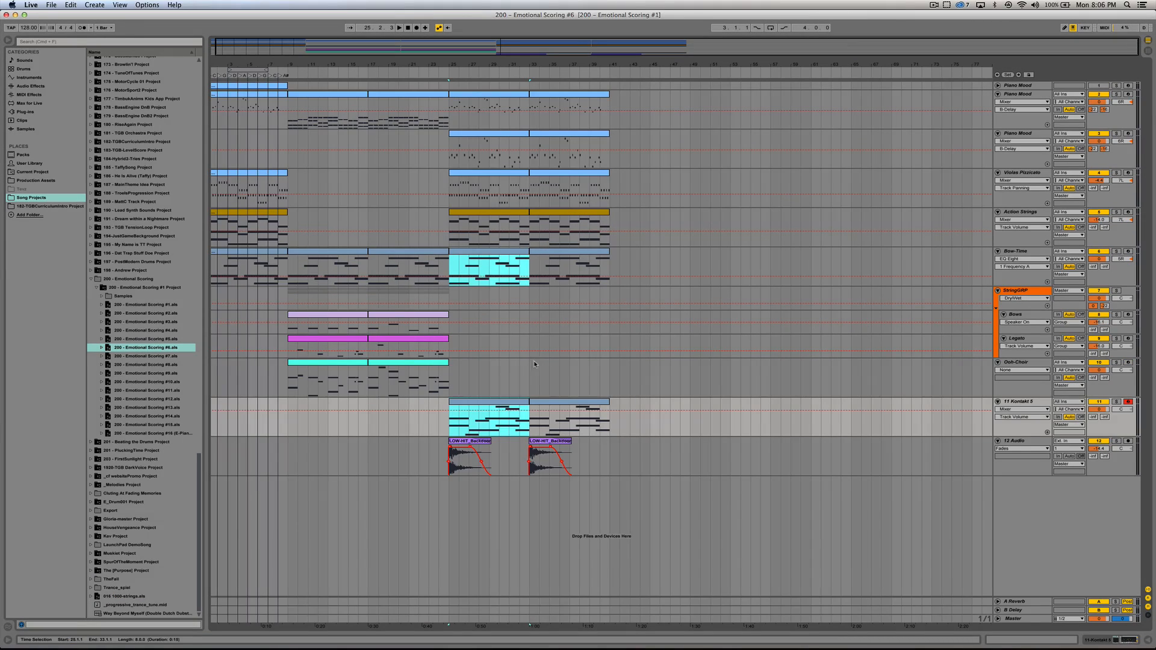
{"action": "left_click", "coordinate": [496, 402]}
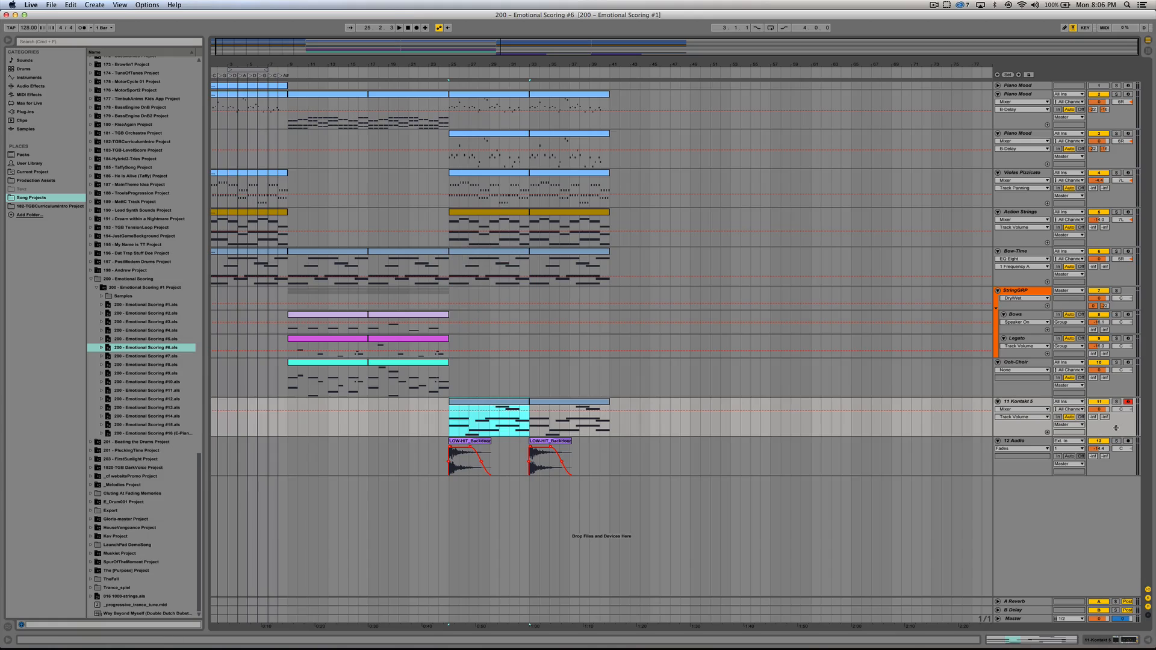
{"action": "left_click", "coordinate": [1116, 402]}
{"action": "key", "text": "space"}
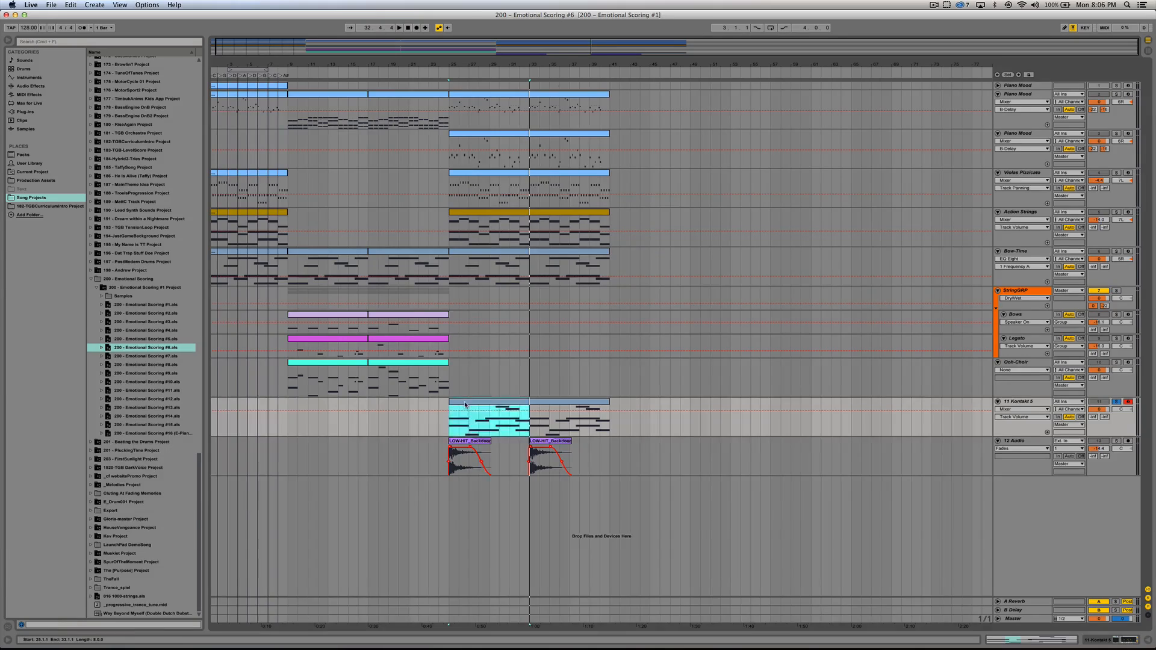
Step: Open the first 11 Kontakt 5 clip, enlarge the note editor to examine its overlapping low notes, and close it
{"action": "double_click", "coordinate": [456, 429]}
{"action": "left_click_drag", "start_coordinate": [427, 394], "coordinate": [428, 288]}
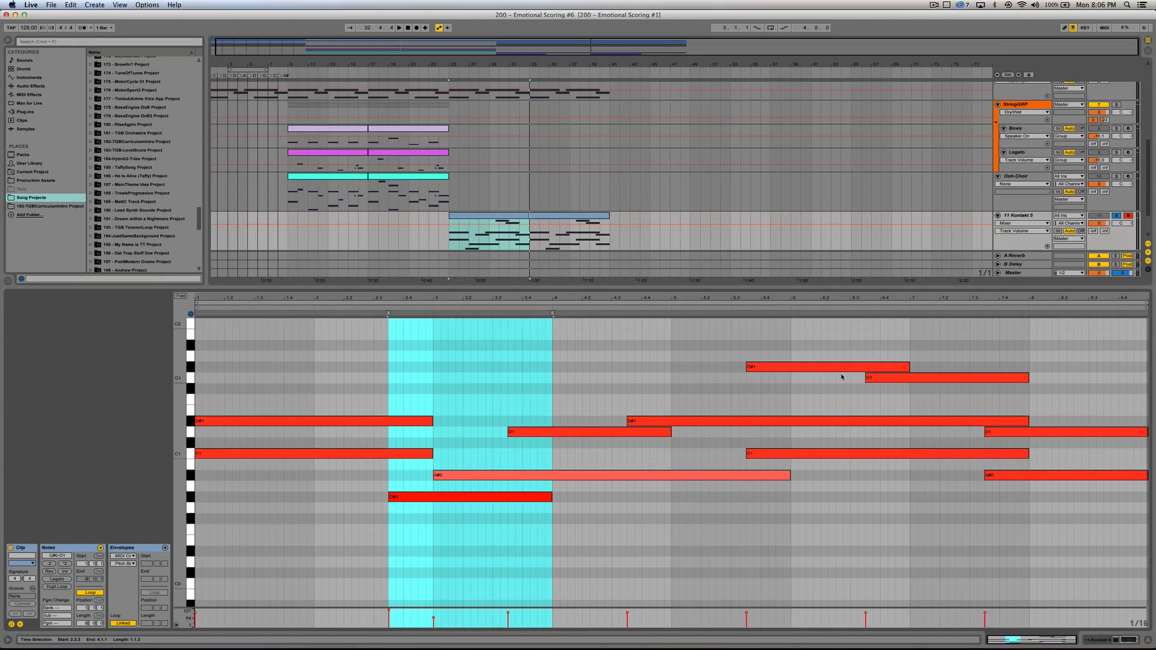
{"action": "left_click", "coordinate": [744, 380]}
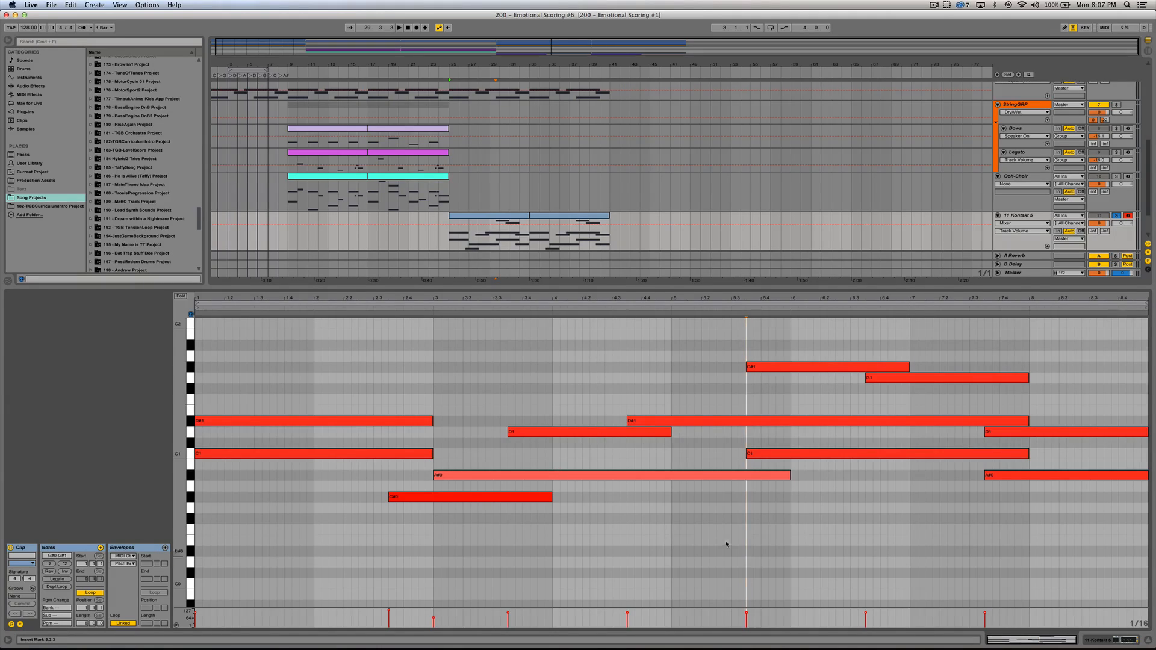
{"action": "left_click", "coordinate": [1149, 641]}
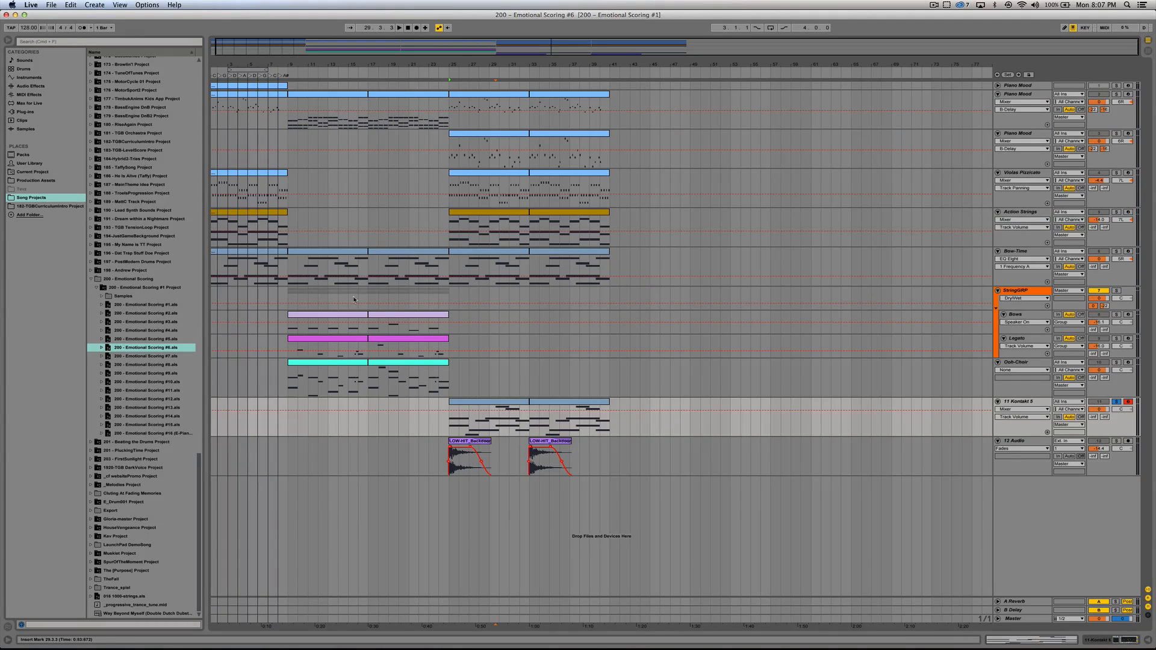
Step: Solo the Ooh-Choir track and play its first clip from bar 9
{"action": "left_click", "coordinate": [329, 366]}
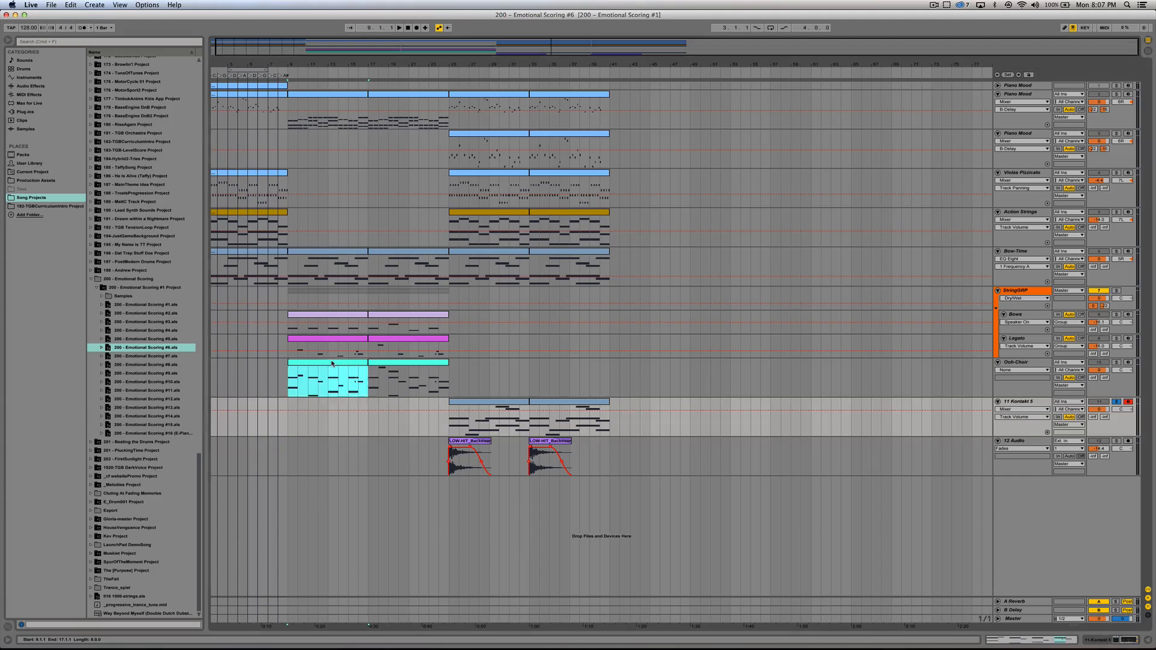
{"action": "left_click", "coordinate": [1117, 363]}
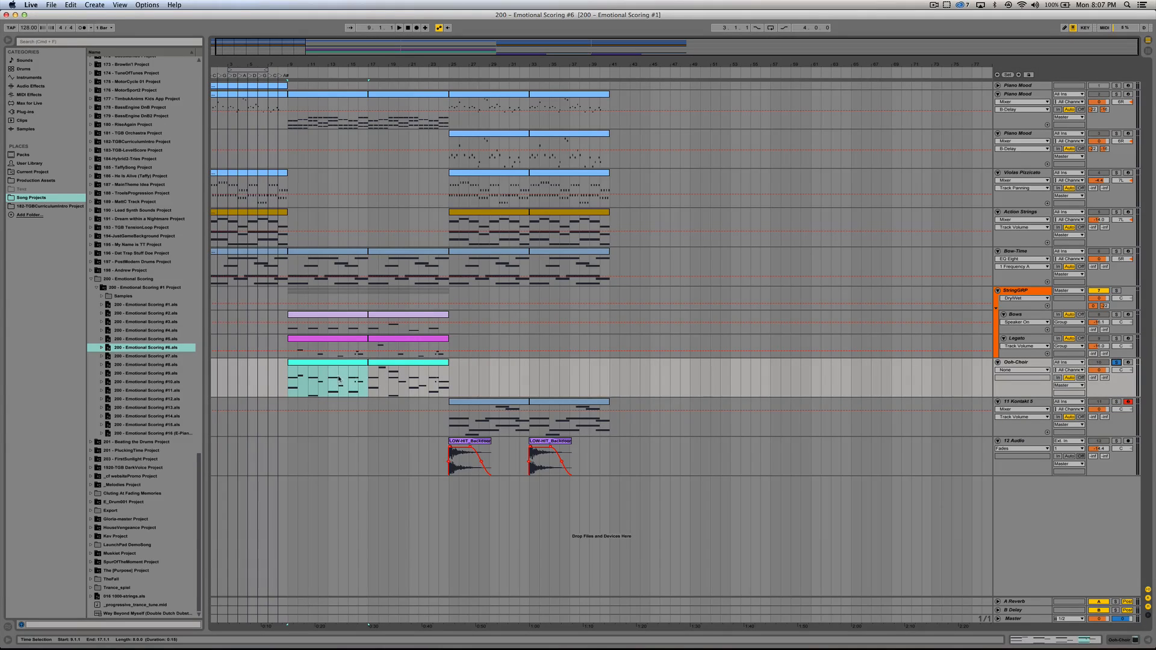
{"action": "key", "text": "space"}
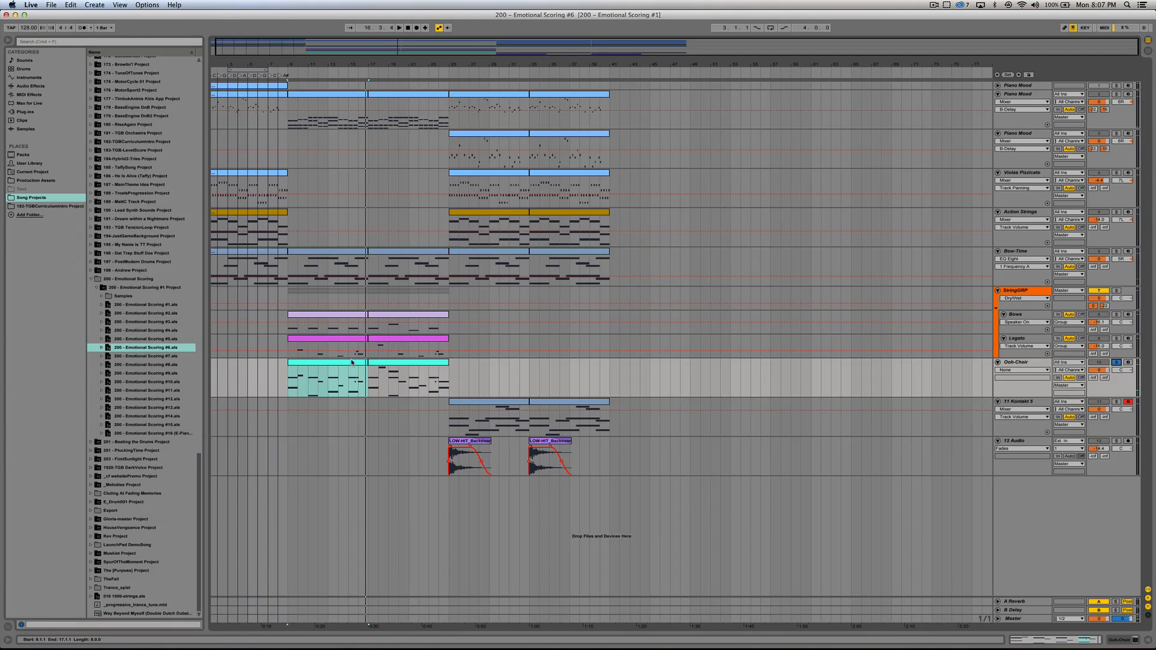
Step: Open the Play instrument on the Ooh-Choir track to view its Angels nonvib oo_oh patch, repositioning the plug-in window, and close it
{"action": "left_click", "coordinate": [1120, 641]}
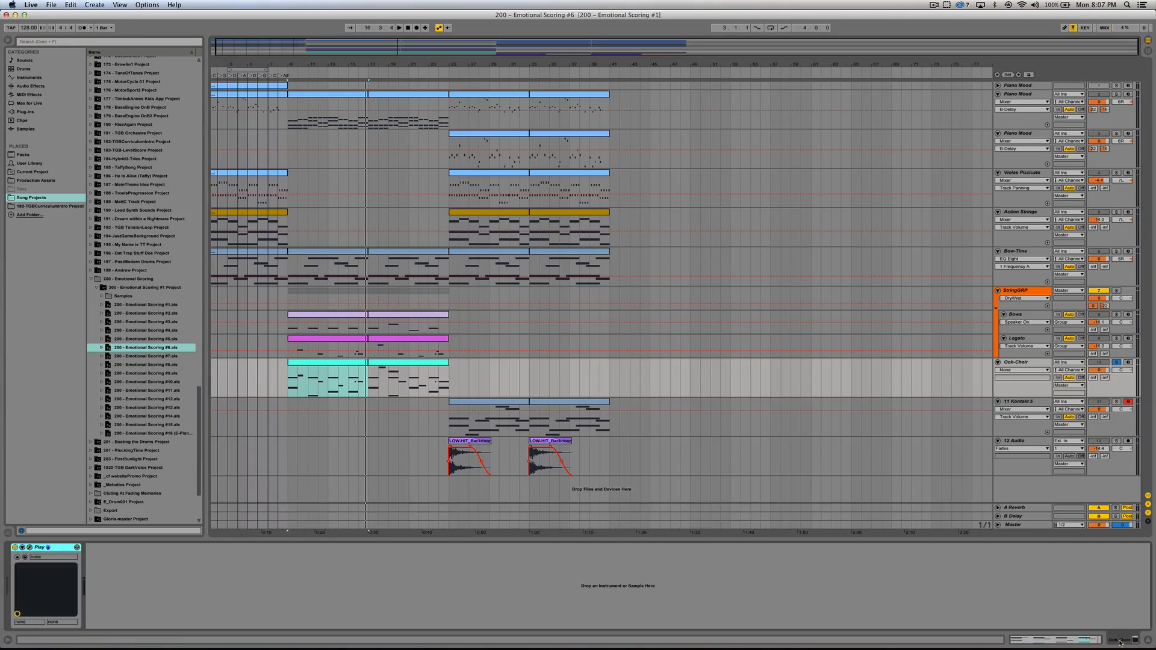
{"action": "left_click", "coordinate": [36, 549]}
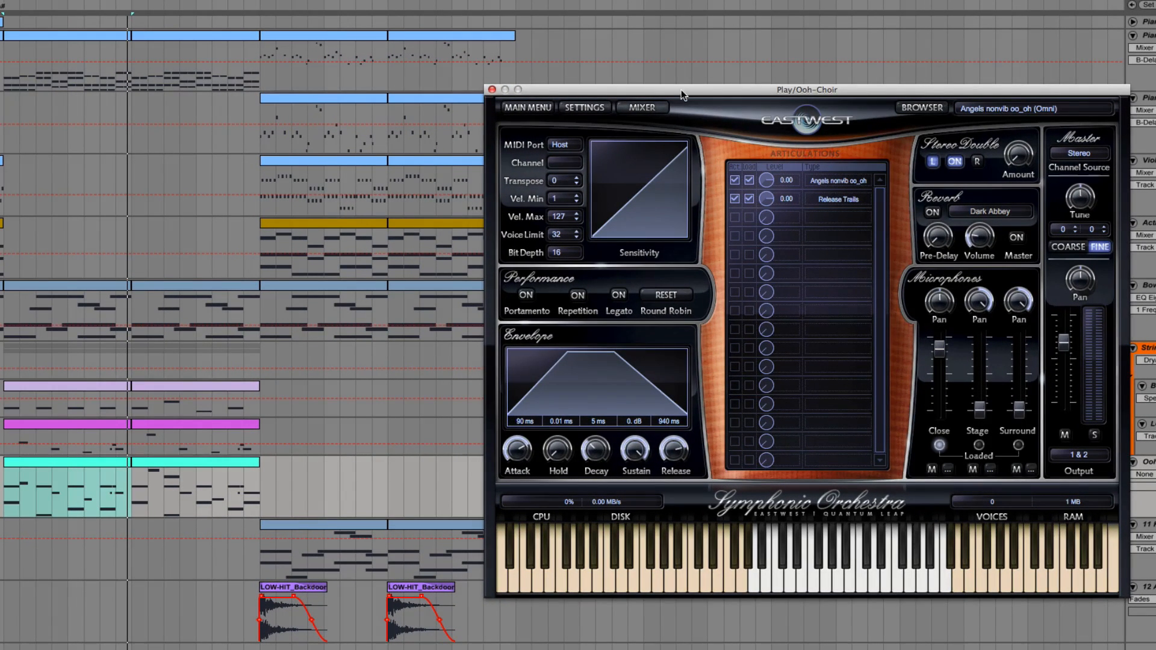
{"action": "left_click_drag", "start_coordinate": [682, 89], "coordinate": [670, 85]}
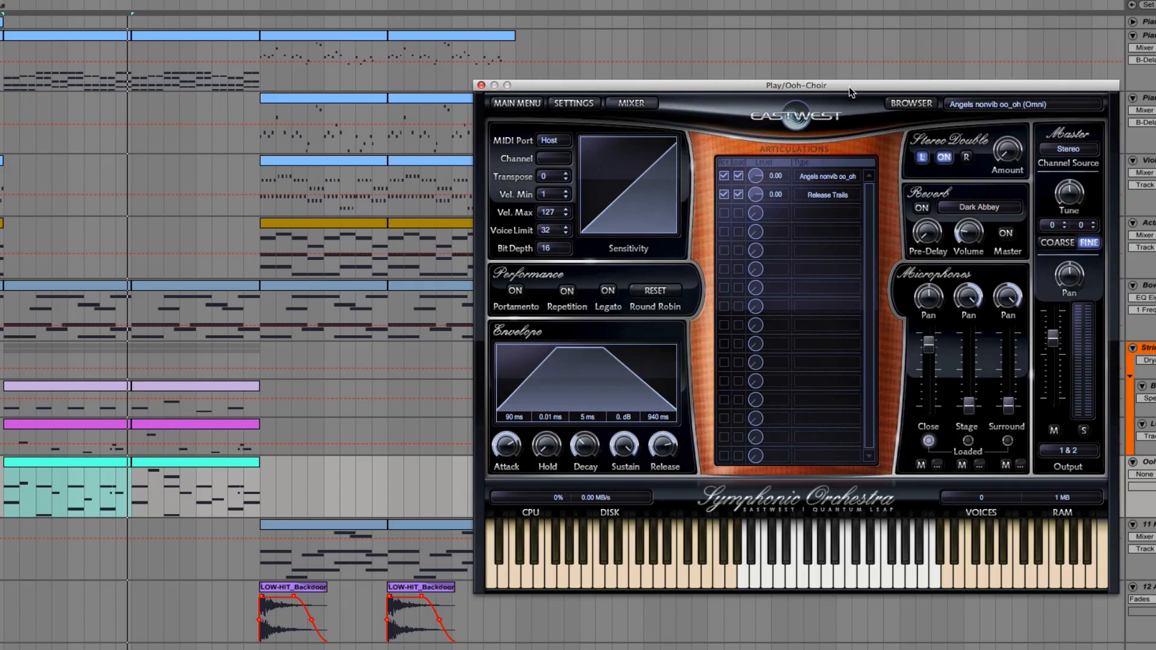
{"action": "left_click_drag", "start_coordinate": [849, 87], "coordinate": [846, 75]}
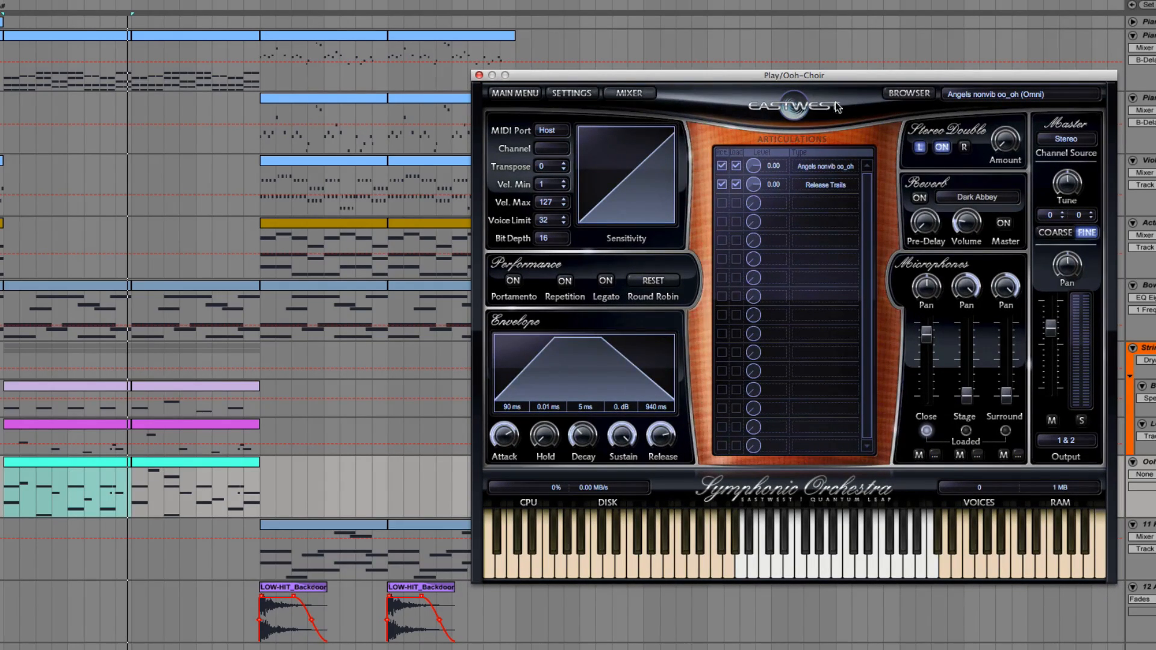
{"action": "left_click_drag", "start_coordinate": [829, 76], "coordinate": [835, 66]}
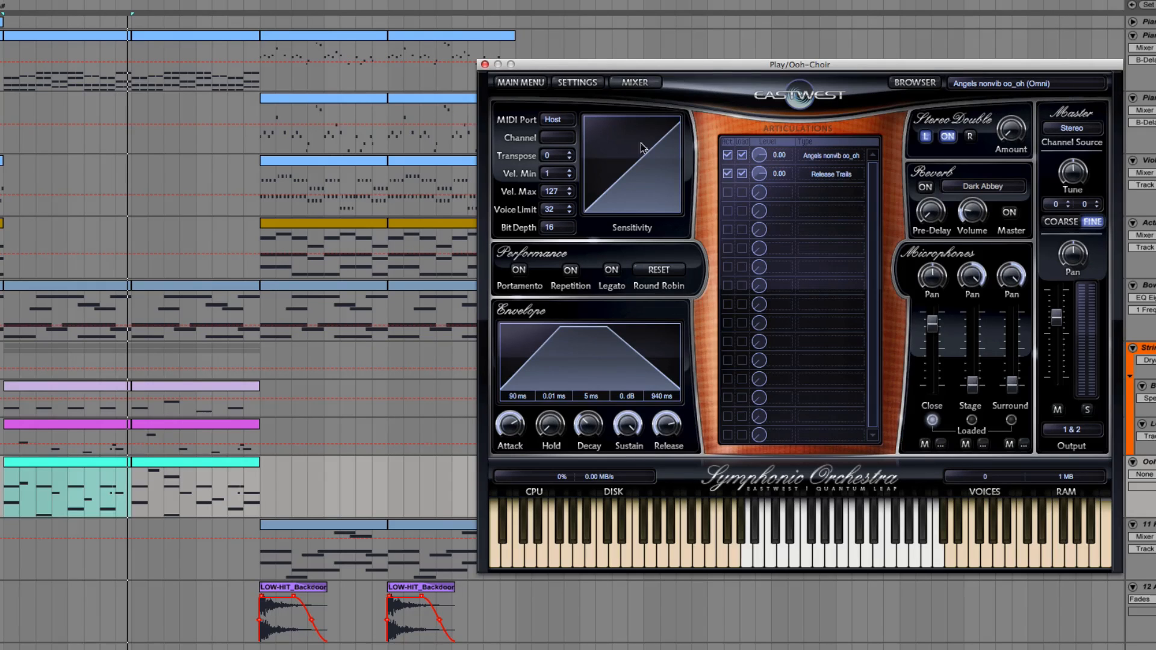
{"action": "left_click_drag", "start_coordinate": [607, 65], "coordinate": [688, 71]}
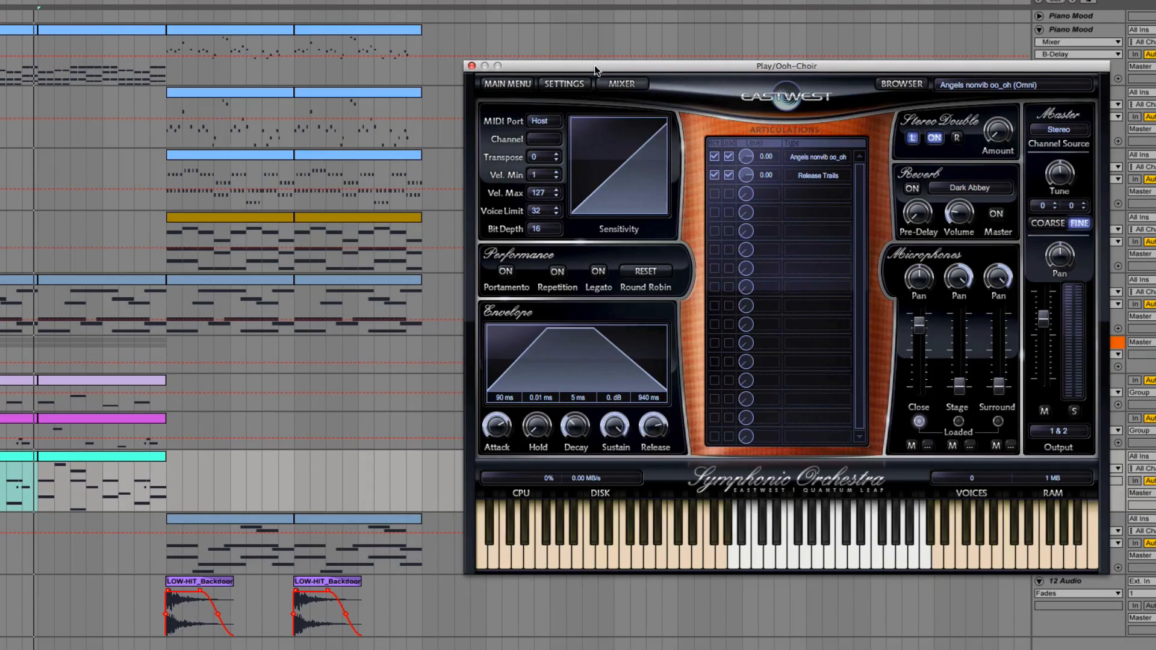
{"action": "left_click_drag", "start_coordinate": [595, 65], "coordinate": [600, 67]}
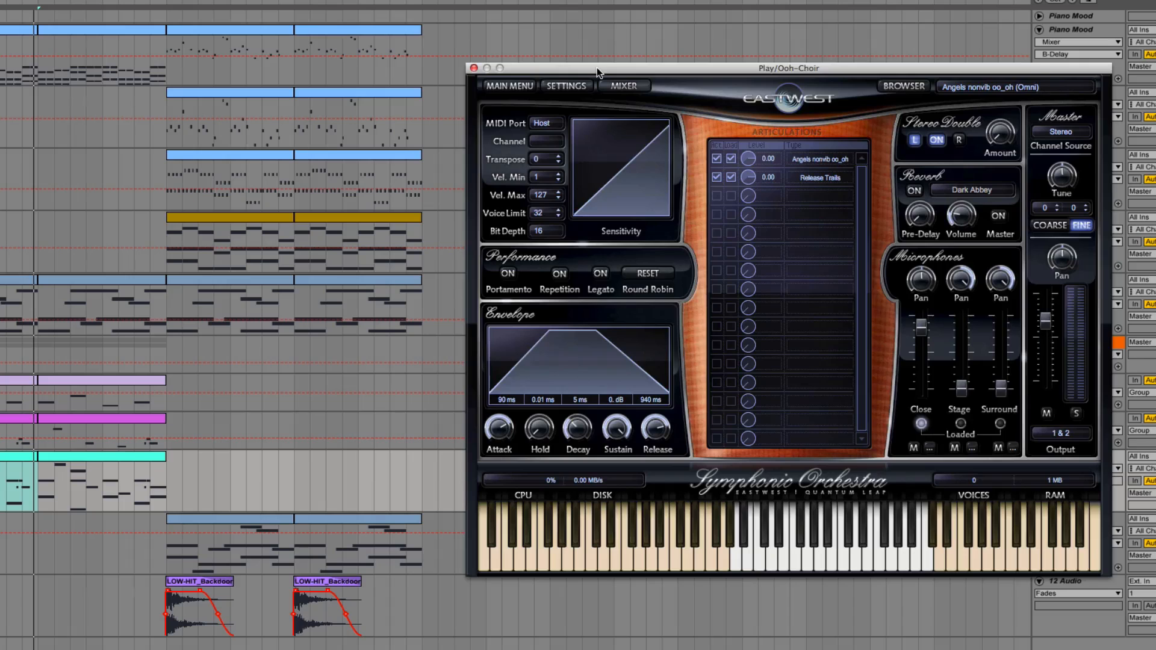
{"action": "left_click_drag", "start_coordinate": [599, 69], "coordinate": [561, 73]}
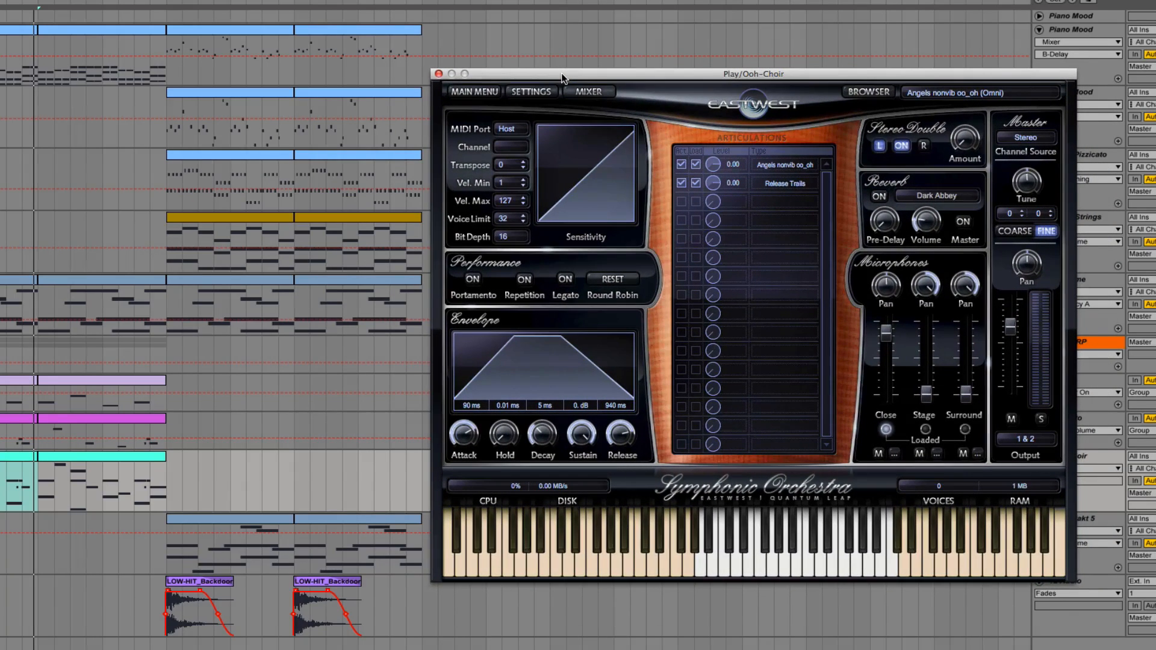
{"action": "left_click", "coordinate": [439, 74]}
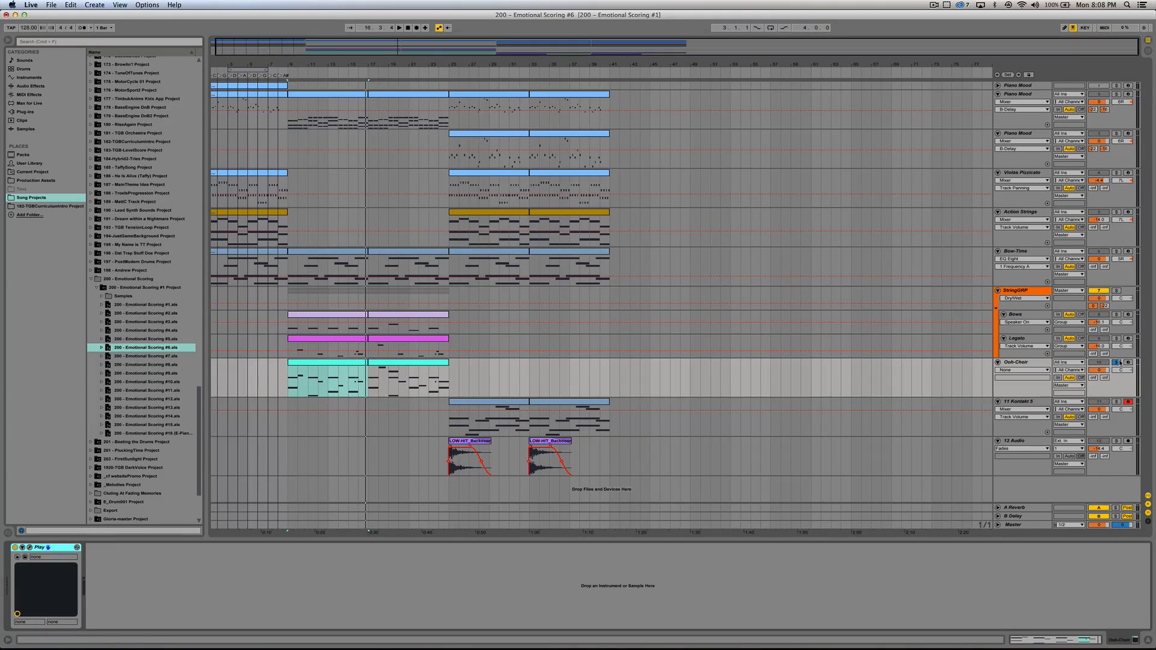
Step: Play the full arrangement from bar 9 with the Ooh-Choir off solo, and play it from the first LOW-HIT_Backdoor clip
{"action": "key", "text": "space"}
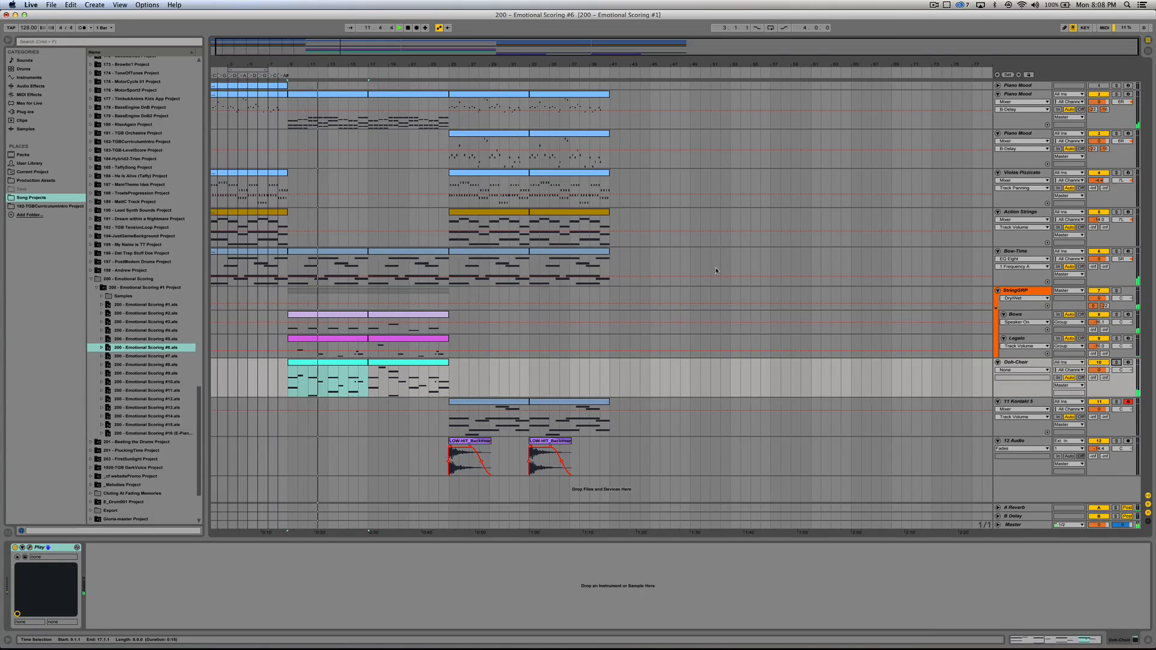
{"action": "key", "text": "space"}
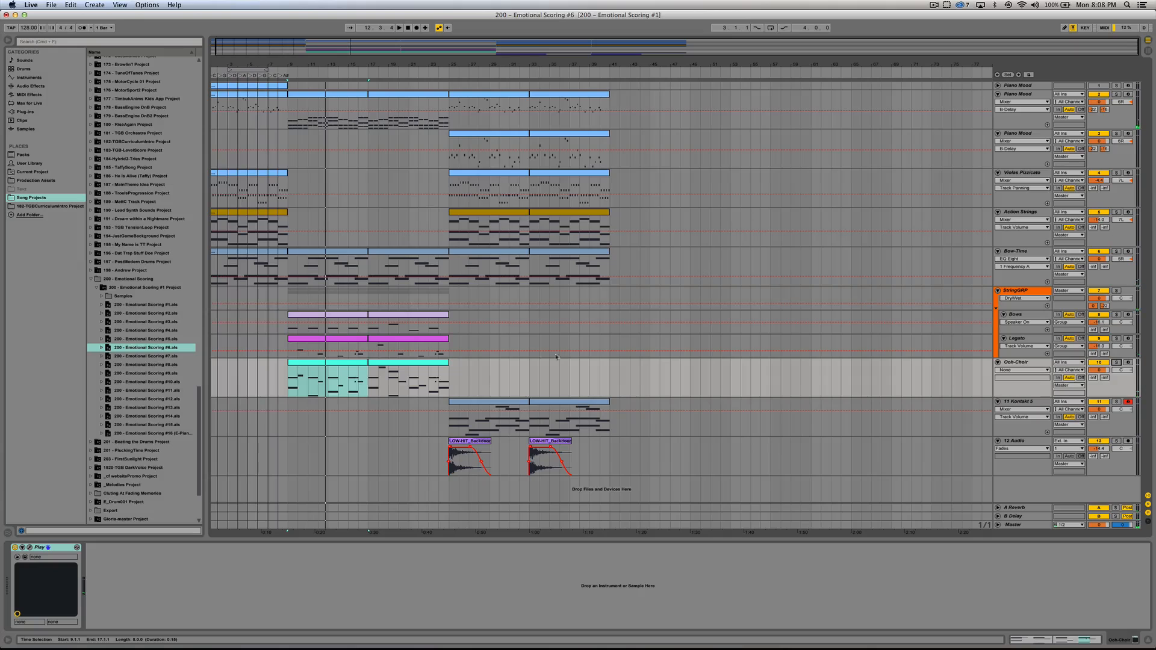
{"action": "left_click", "coordinate": [459, 446]}
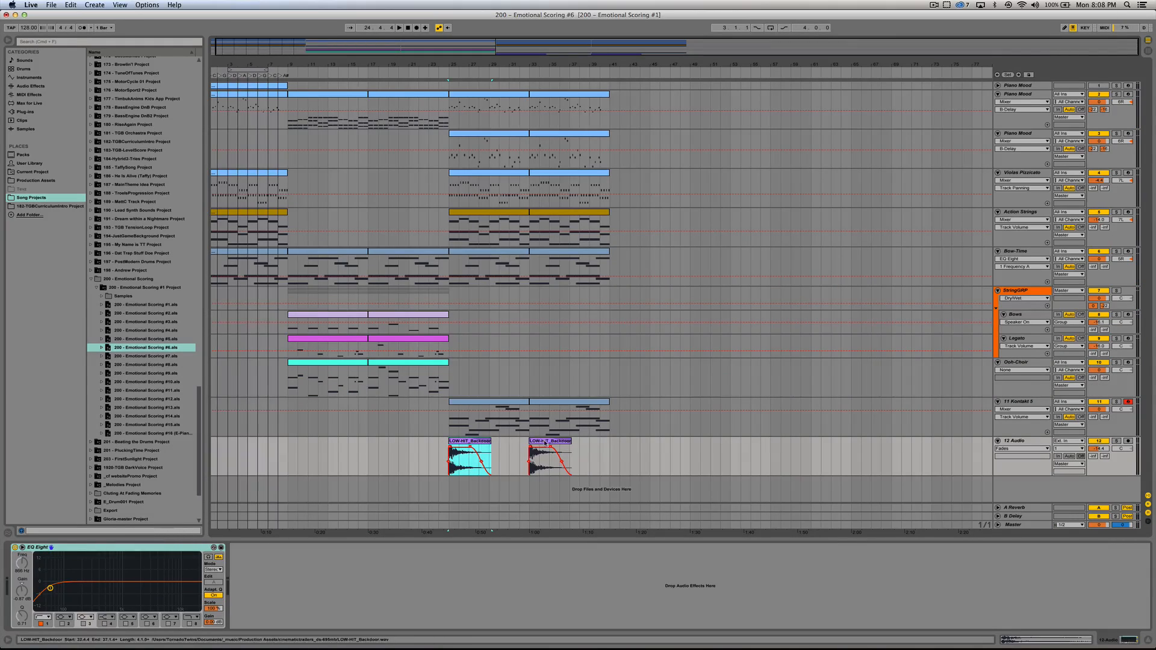
{"action": "key", "text": "space"}
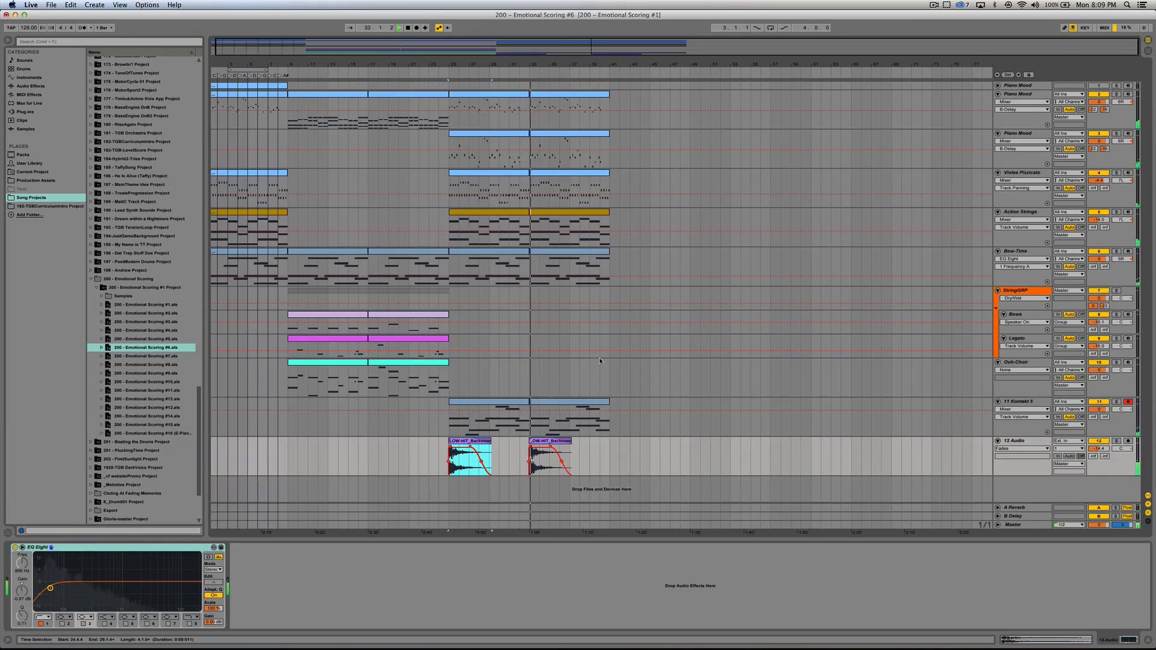
{"action": "key", "text": "space"}
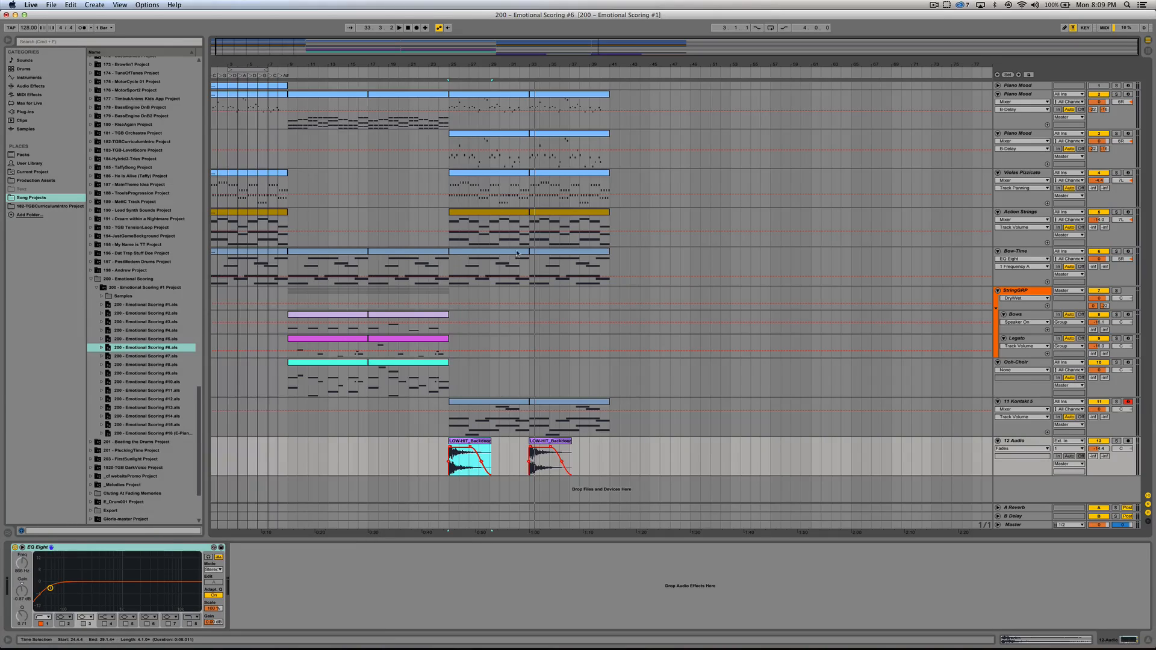
Step: Examine the first LOW-HIT_Backdoor clip's waveform in a resized clip view, close it, and point out the second hit at bar 33
{"action": "double_click", "coordinate": [483, 444]}
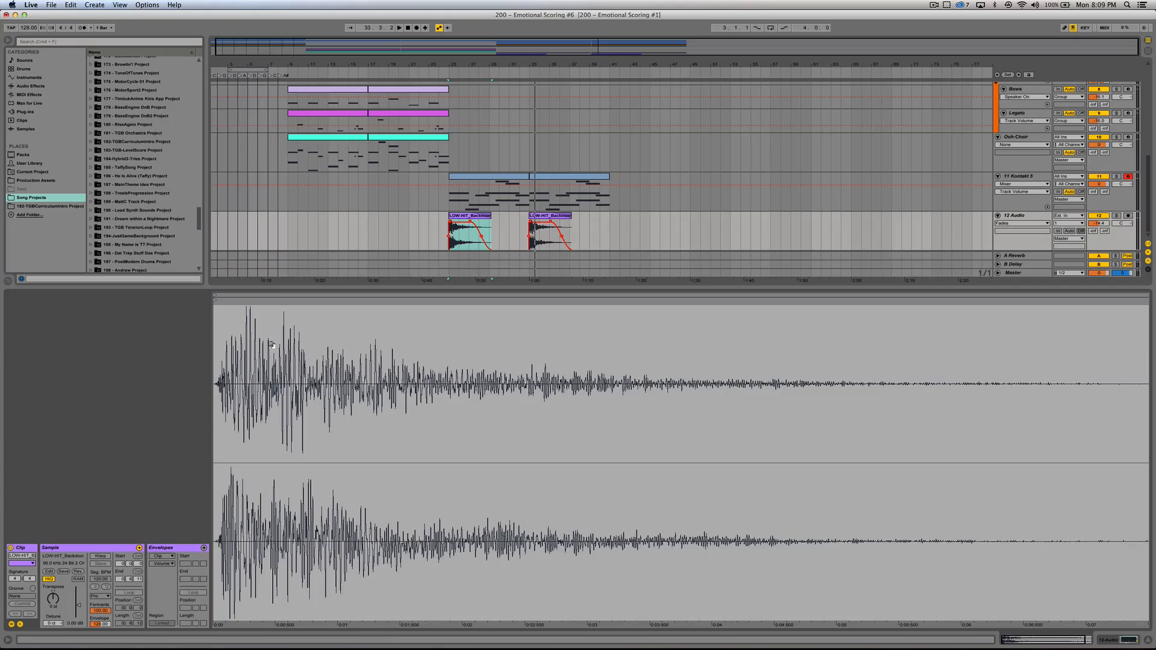
{"action": "left_click_drag", "start_coordinate": [277, 287], "coordinate": [354, 386]}
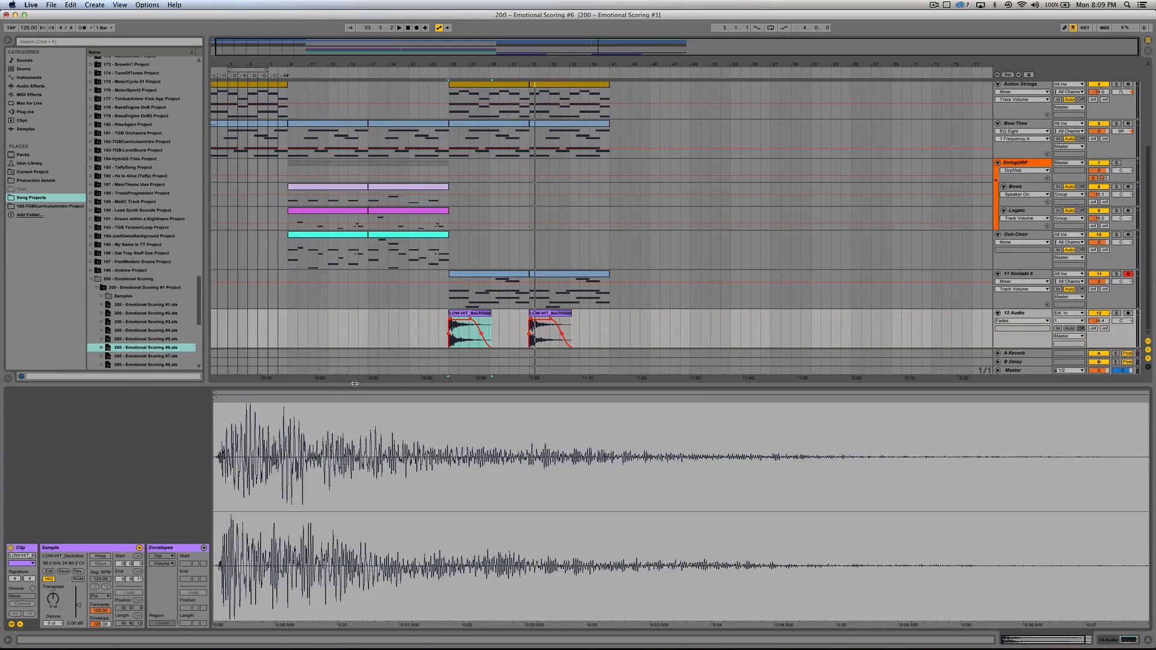
{"action": "left_click_drag", "start_coordinate": [354, 386], "coordinate": [353, 393]}
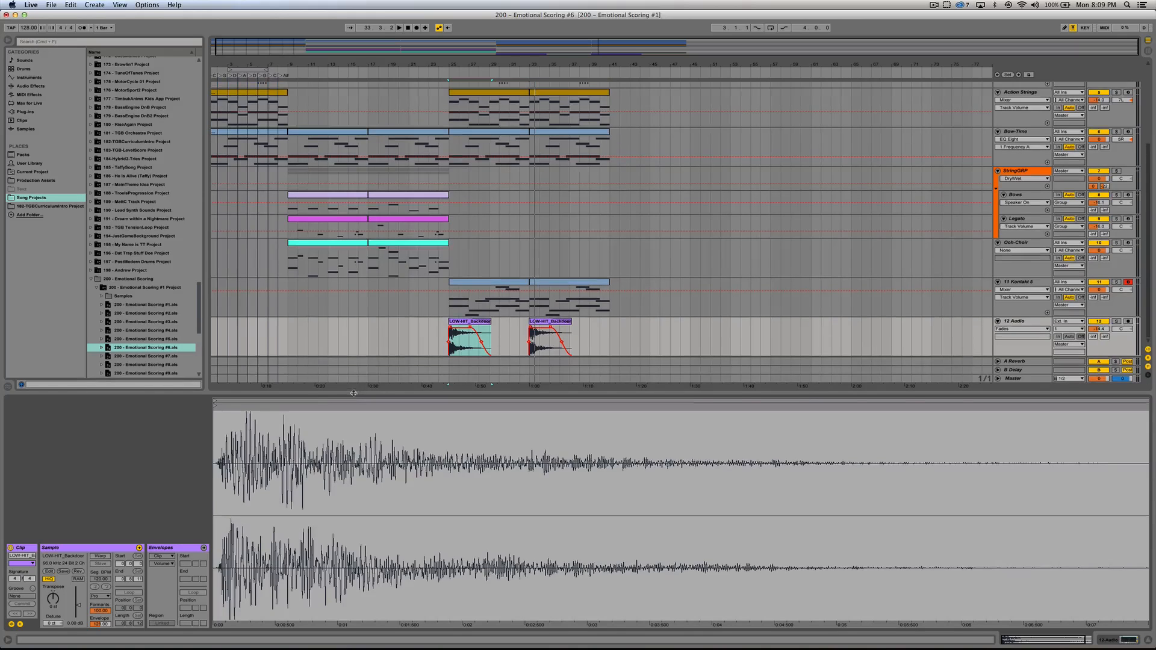
{"action": "left_click", "coordinate": [1149, 642]}
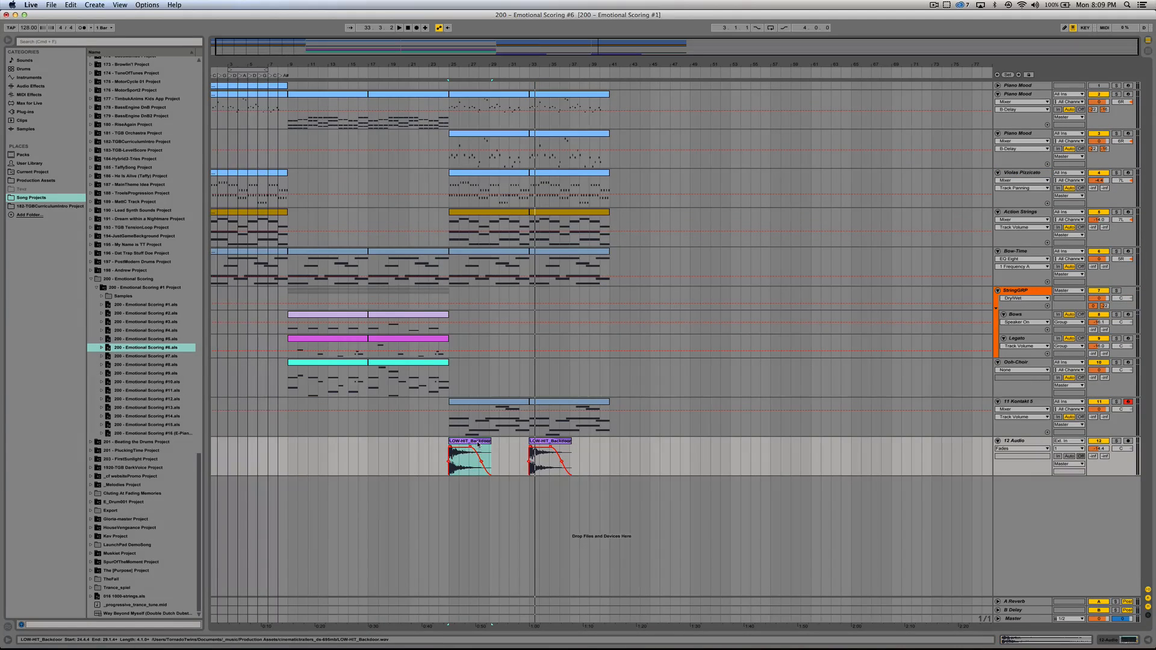
{"action": "left_click", "coordinate": [549, 457]}
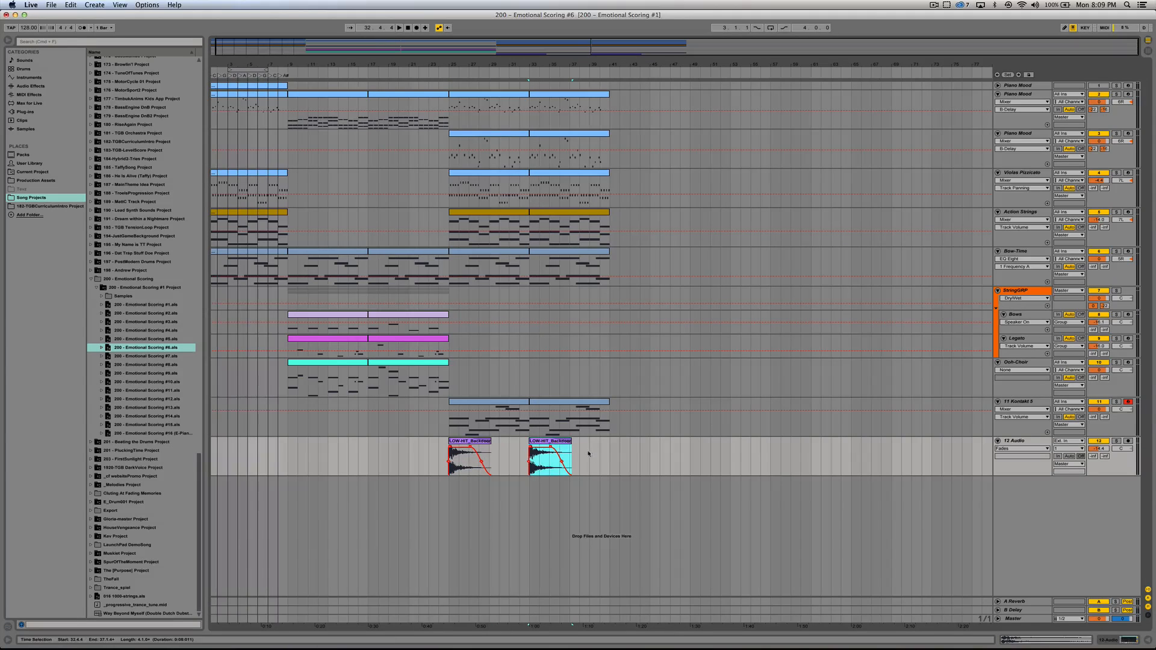
{"action": "left_click", "coordinate": [609, 455]}
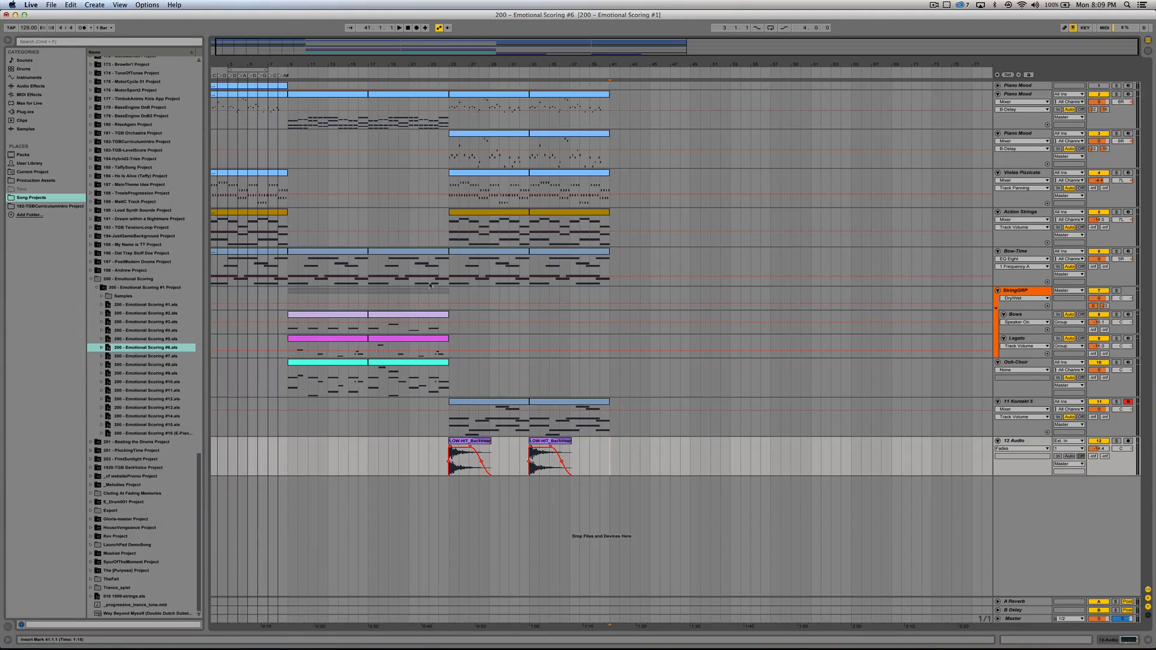
Step: Open the saved version 200 - Emotional Scoring #11.als without saving the current set, and collapse the clip view to enlarge the arrangement
{"action": "left_click", "coordinate": [489, 132]}
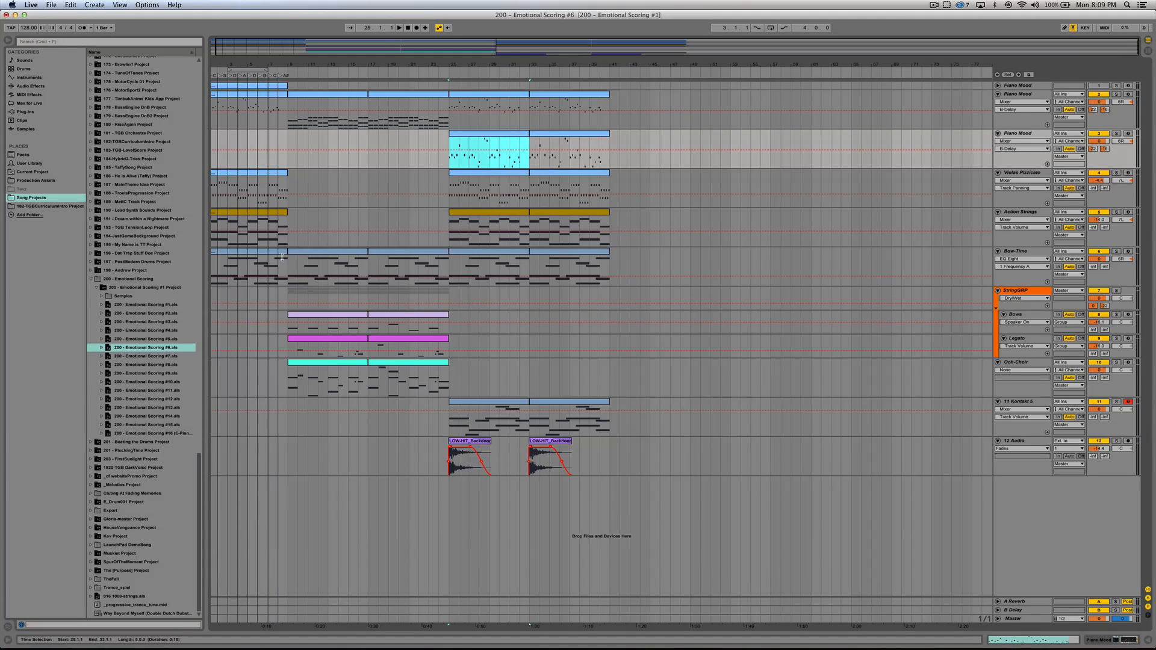
{"action": "double_click", "coordinate": [150, 391]}
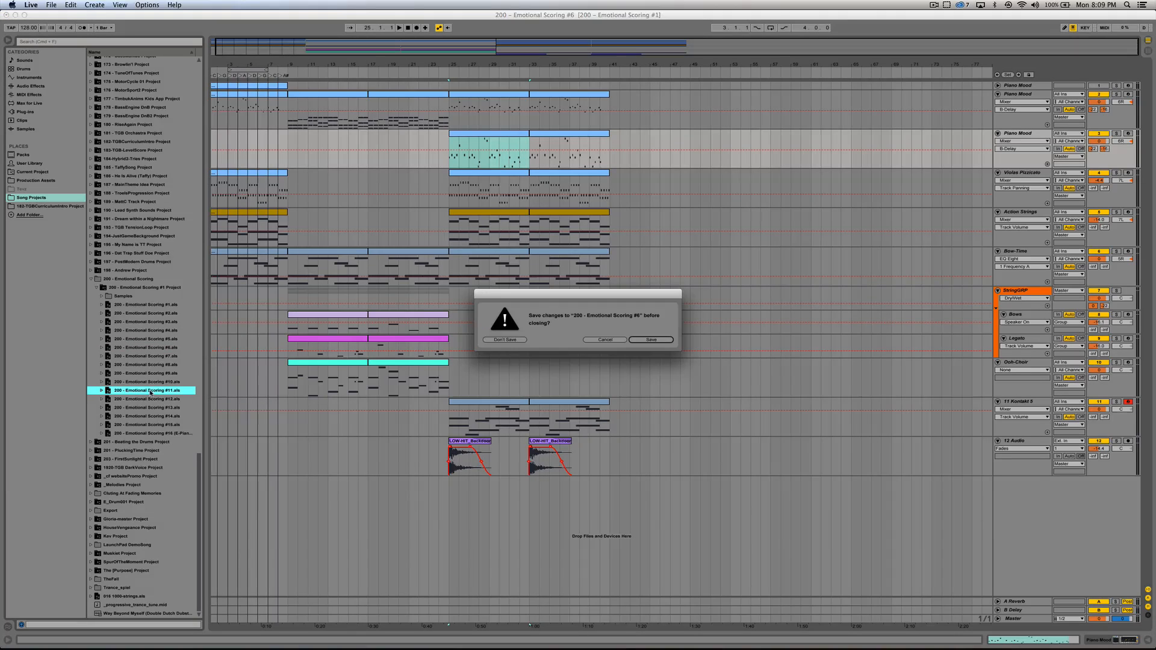
{"action": "left_click", "coordinate": [521, 340]}
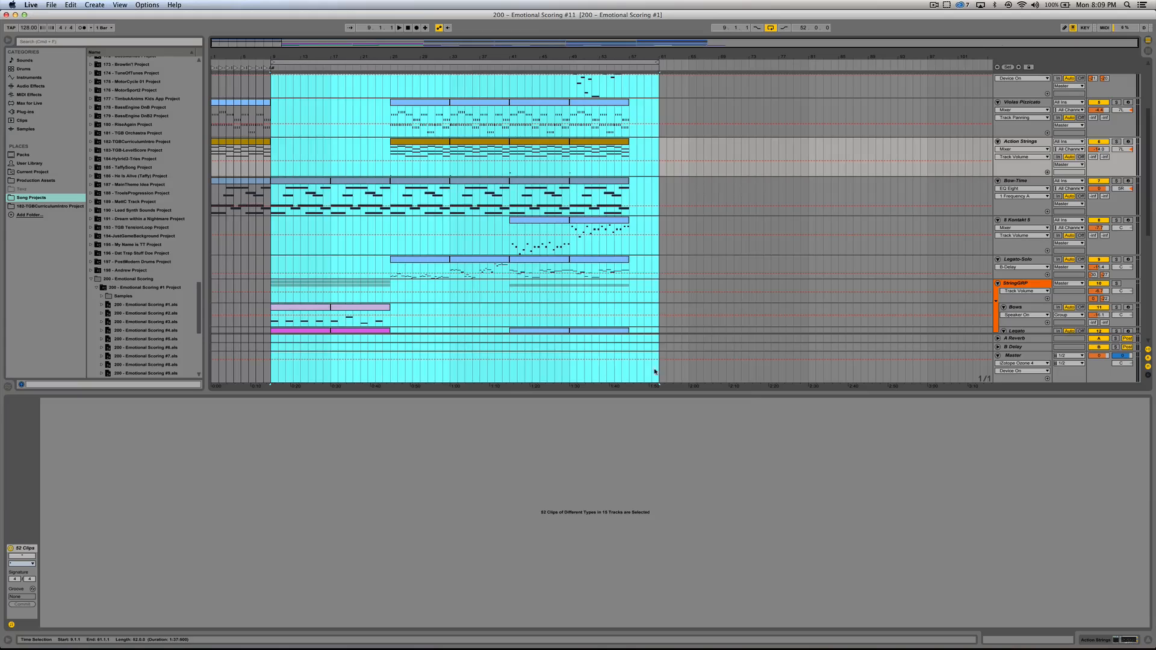
{"action": "left_click_drag", "start_coordinate": [784, 394], "coordinate": [784, 629]}
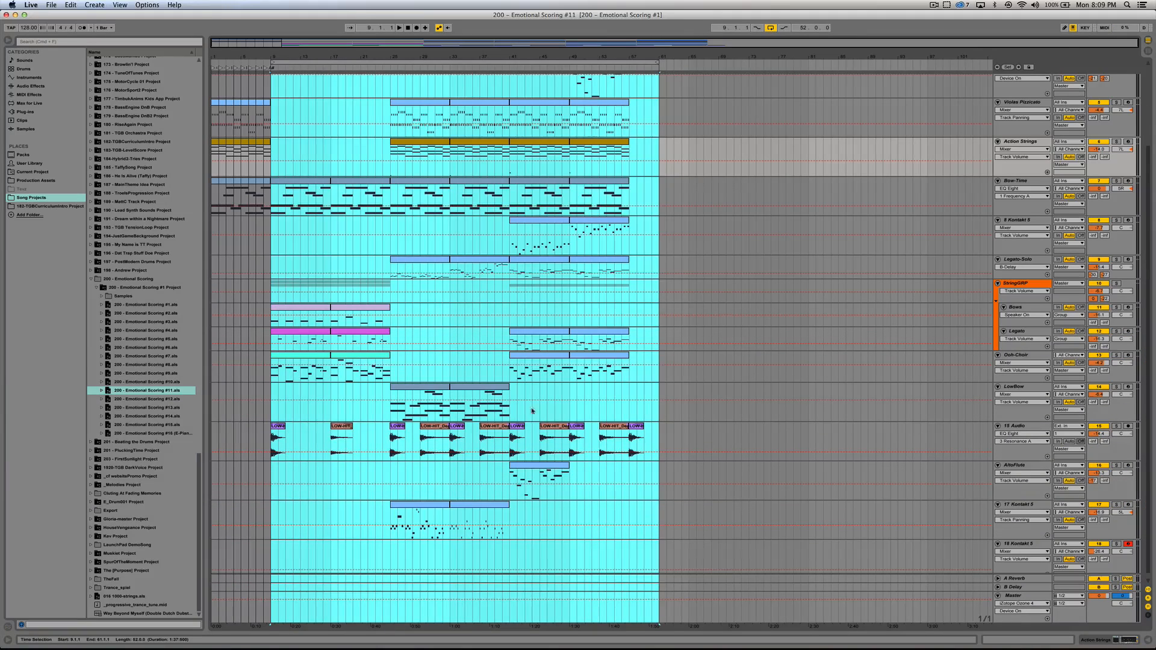
Step: Play the full arrangement of version #11 from bar 9, following its added piano, Legato-Solo, LowBow and impact-hit layers
{"action": "key", "text": "space"}
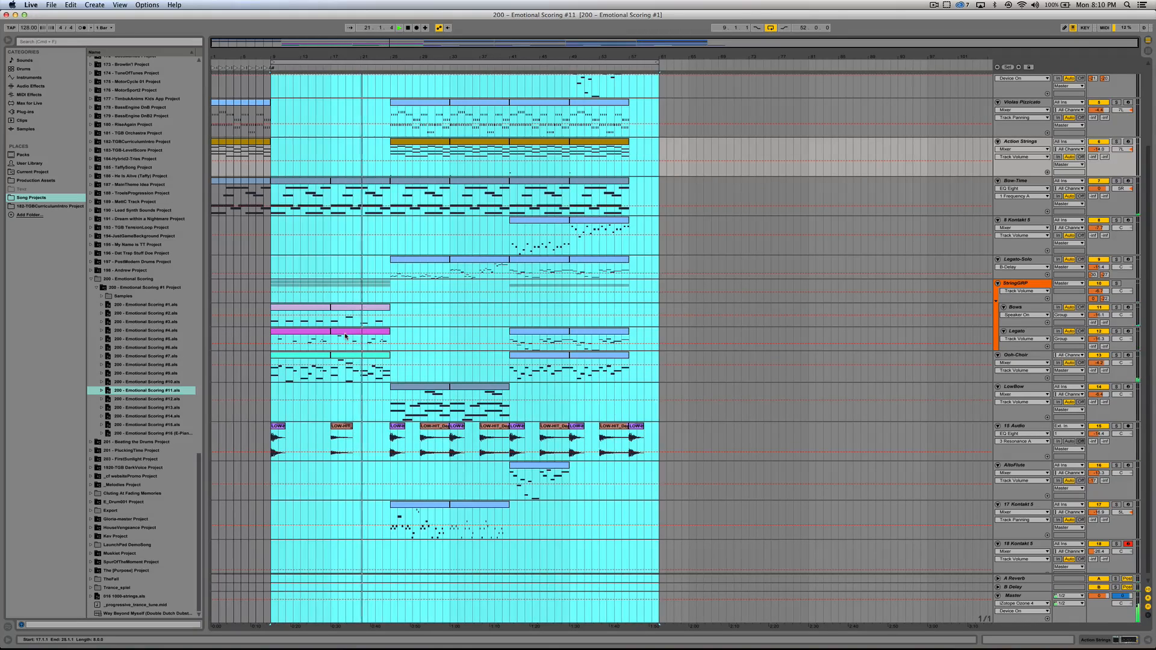
{"action": "scroll", "coordinate": [345, 336], "scroll_direction": "up", "scroll_amount": 3}
{"action": "scroll", "coordinate": [345, 336], "scroll_direction": "down", "scroll_amount": 1}
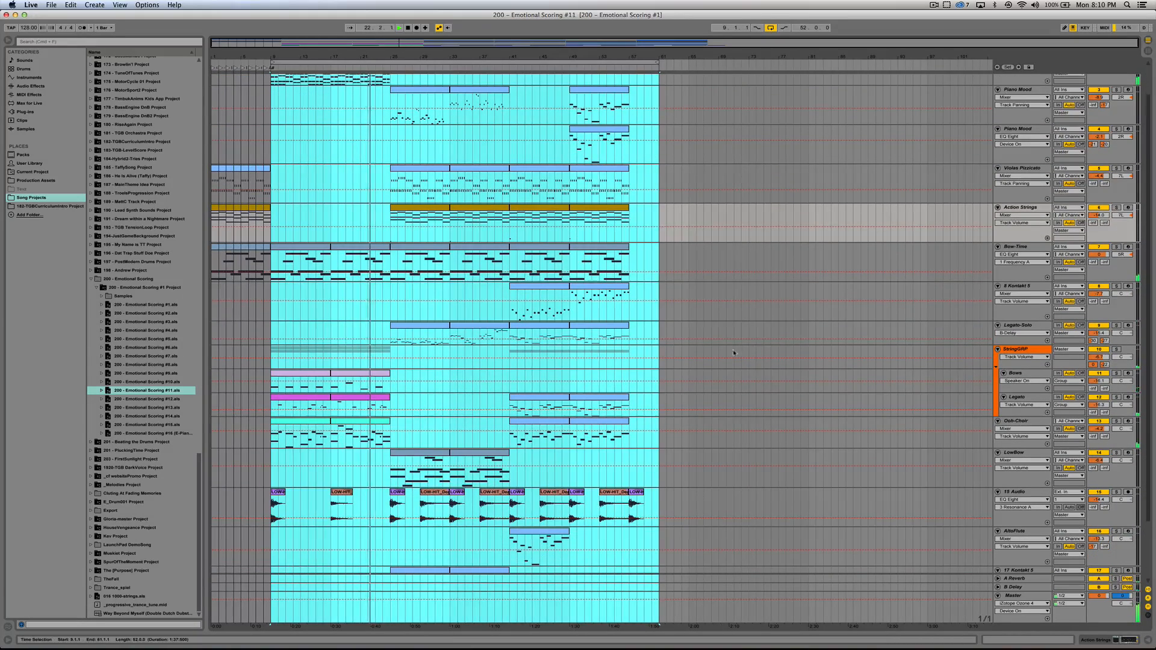
{"action": "left_click", "coordinate": [660, 314]}
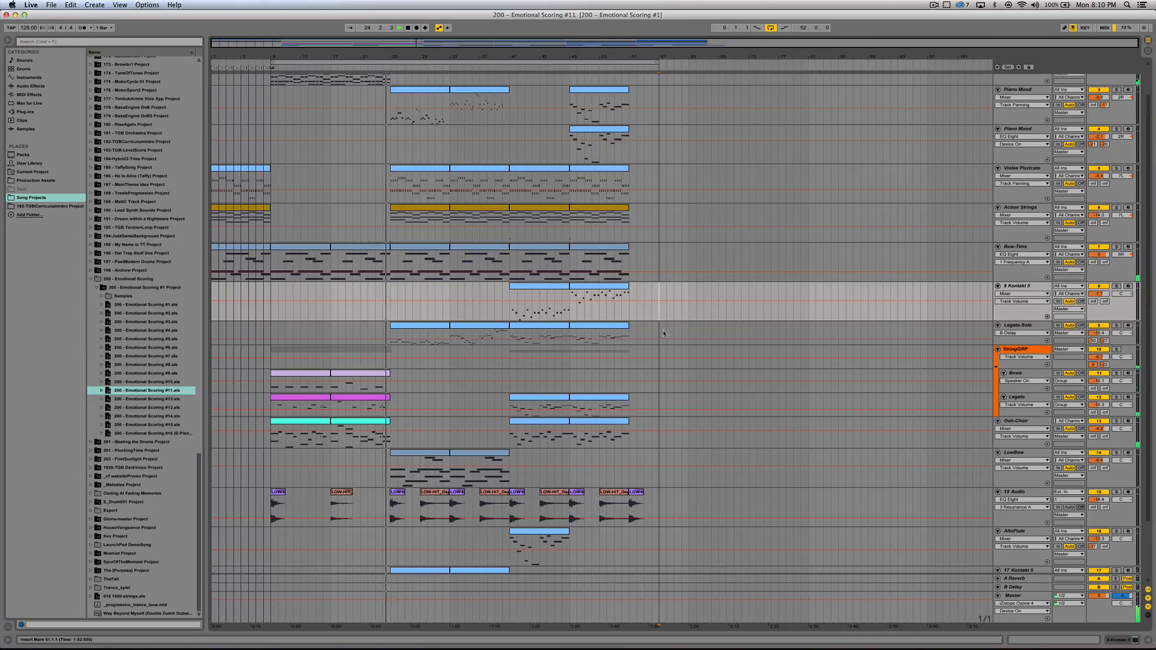
{"action": "scroll", "coordinate": [663, 330], "scroll_direction": "down", "scroll_amount": 1}
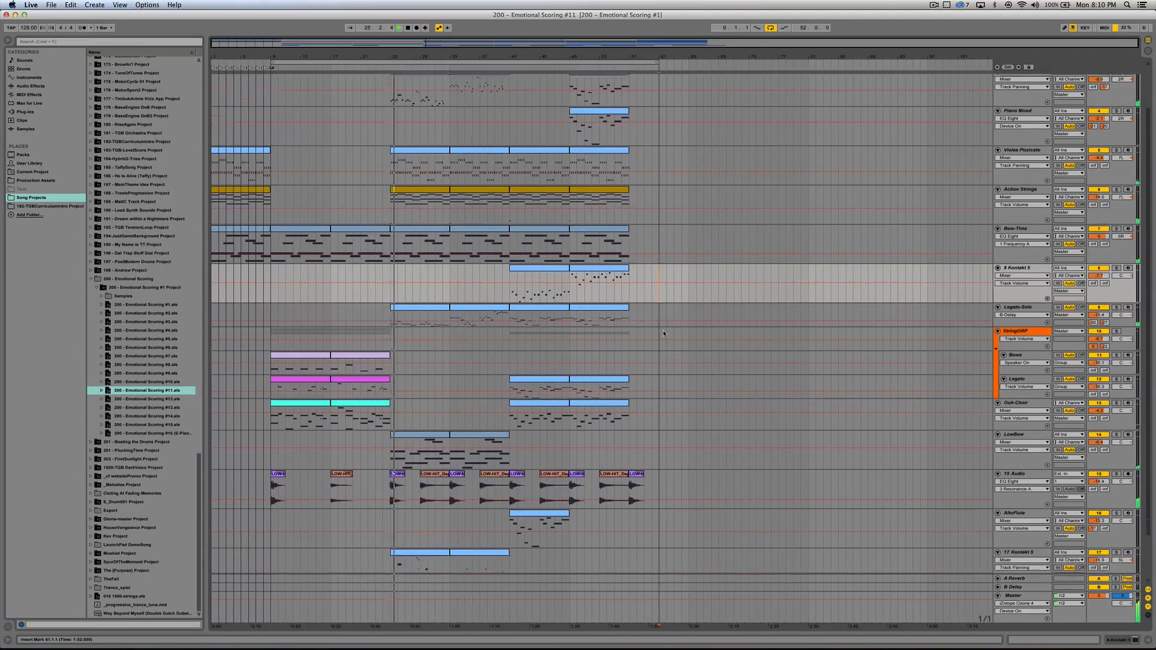
{"action": "scroll", "coordinate": [663, 330], "scroll_direction": "down", "scroll_amount": 1}
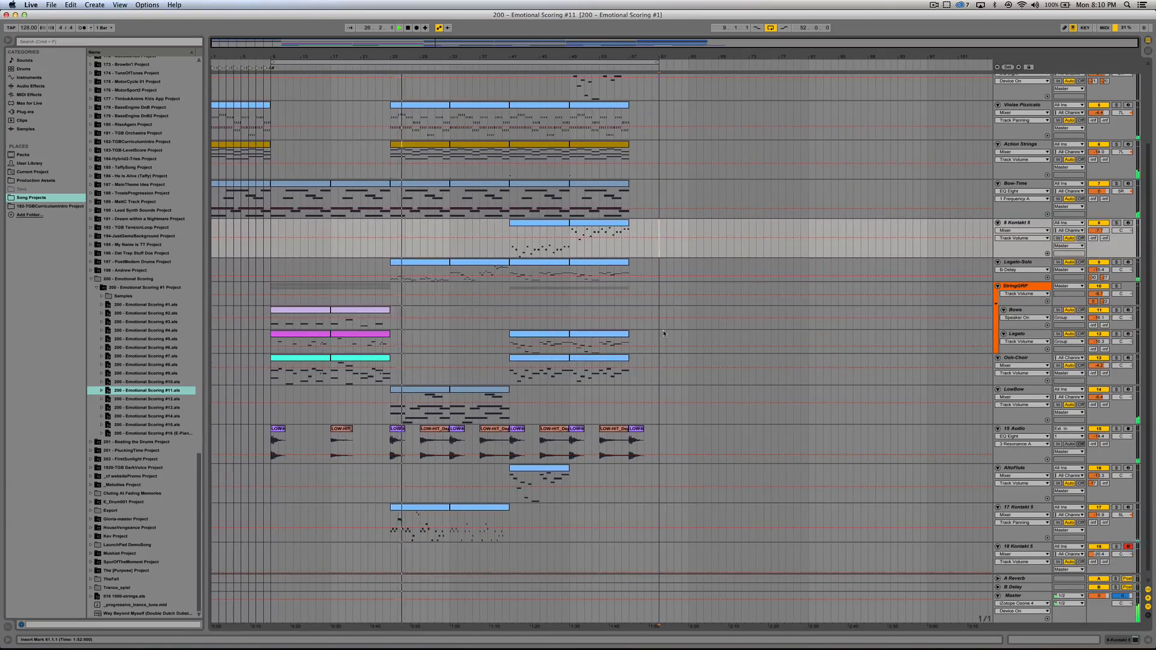
{"action": "scroll", "coordinate": [663, 330], "scroll_direction": "up", "scroll_amount": 3}
{"action": "scroll", "coordinate": [663, 330], "scroll_direction": "down", "scroll_amount": 1}
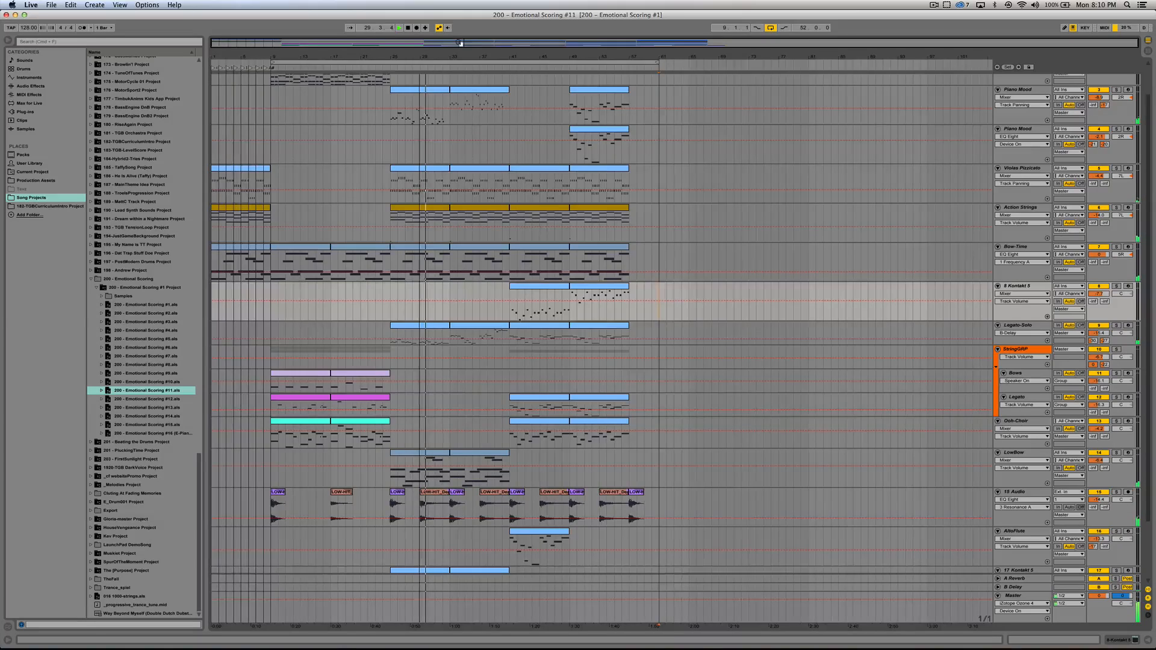
{"action": "left_click_drag", "start_coordinate": [459, 44], "coordinate": [419, 86]}
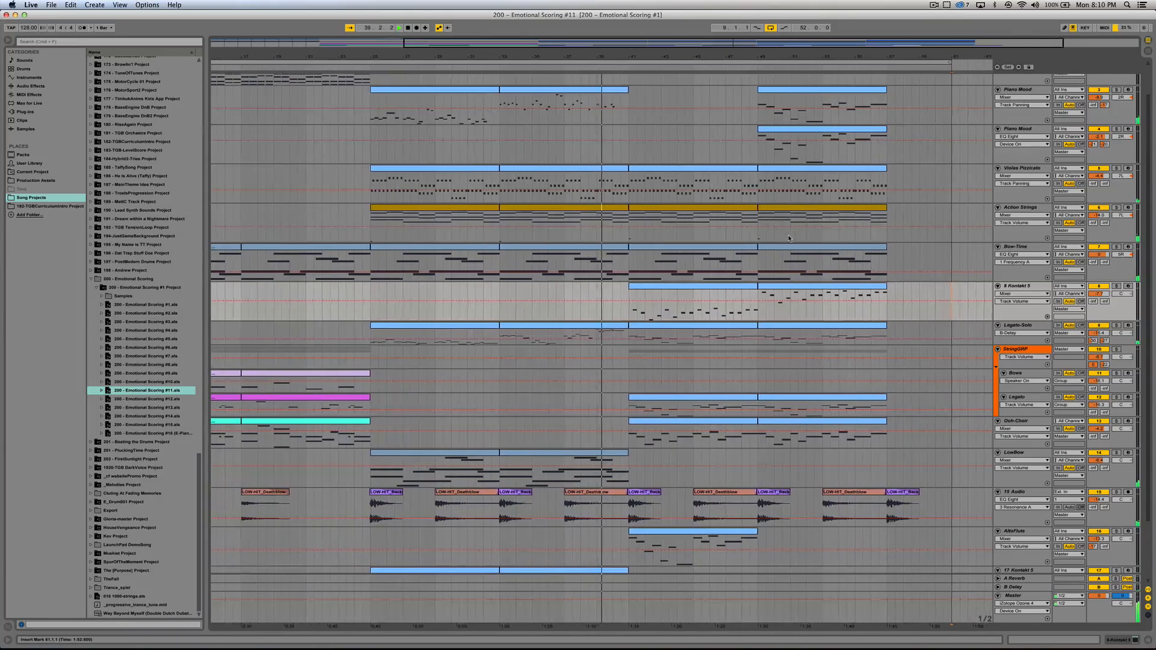
{"action": "scroll", "coordinate": [789, 240], "scroll_direction": "up", "scroll_amount": 1}
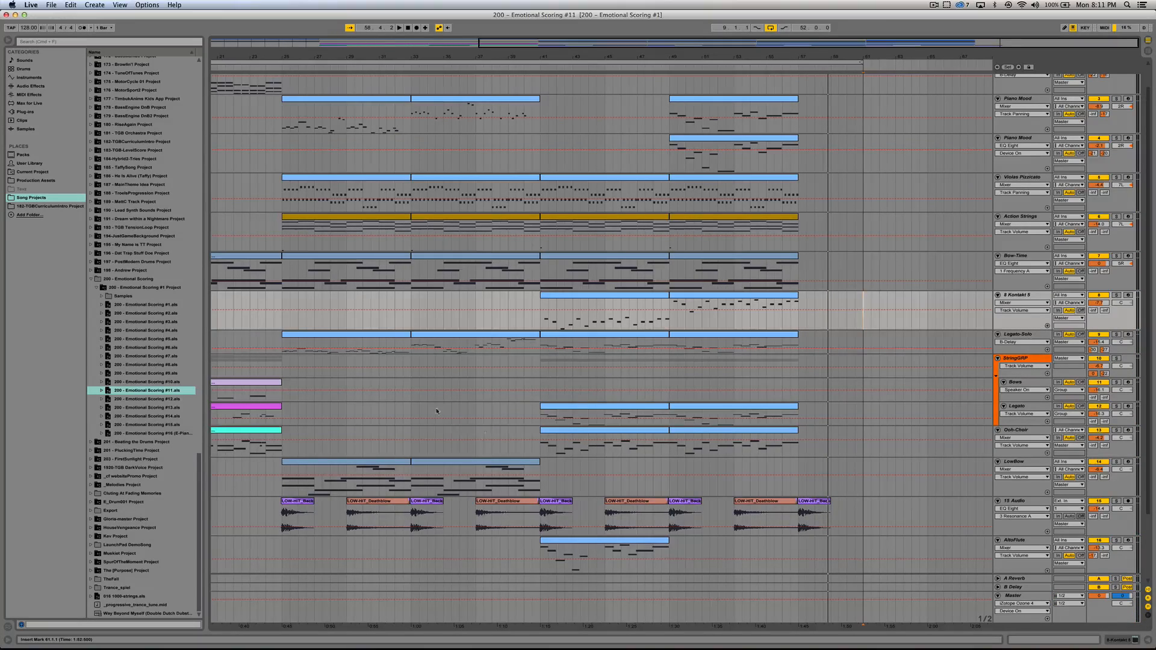
{"action": "scroll", "coordinate": [407, 401], "scroll_direction": "down", "scroll_amount": 3}
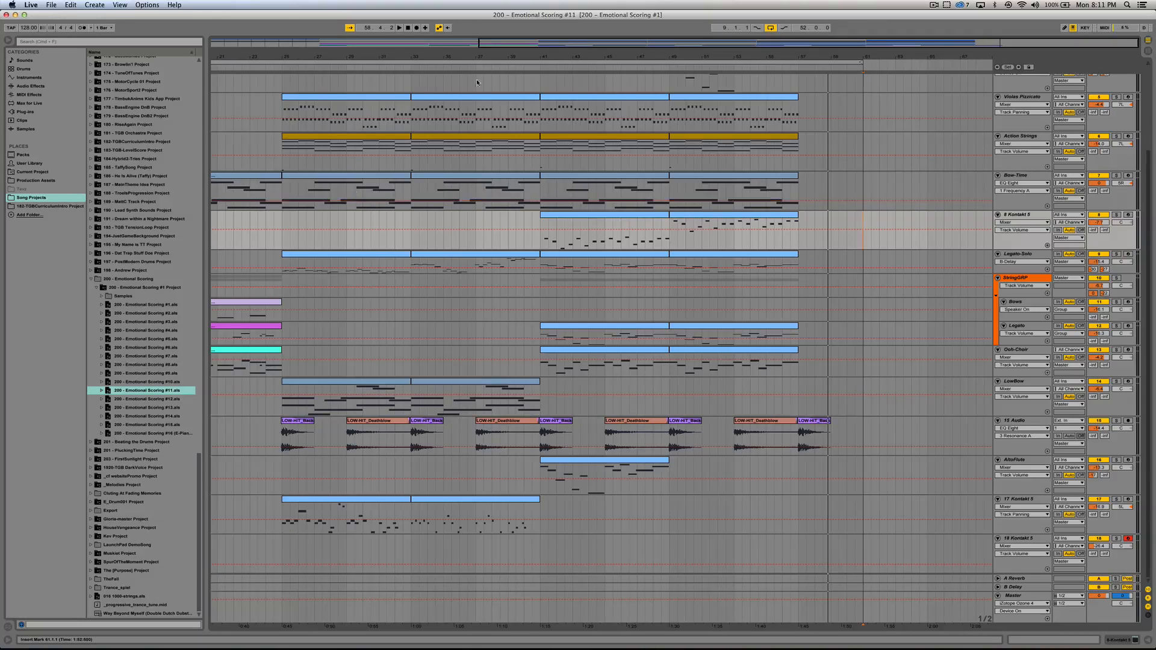
Step: Solo the Piano Mood track that enters at bar 25 and play its first clip
{"action": "left_click_drag", "start_coordinate": [541, 45], "coordinate": [436, 47]}
{"action": "scroll", "coordinate": [402, 429], "scroll_direction": "up", "scroll_amount": 4}
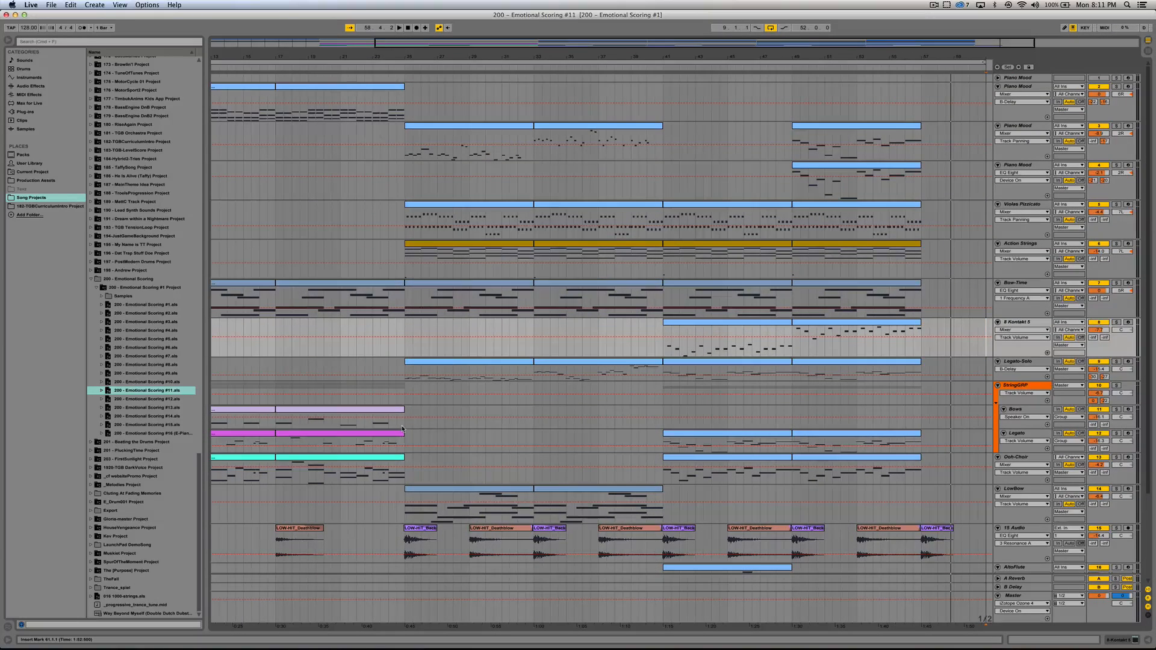
{"action": "scroll", "coordinate": [411, 410], "scroll_direction": "down", "scroll_amount": 4}
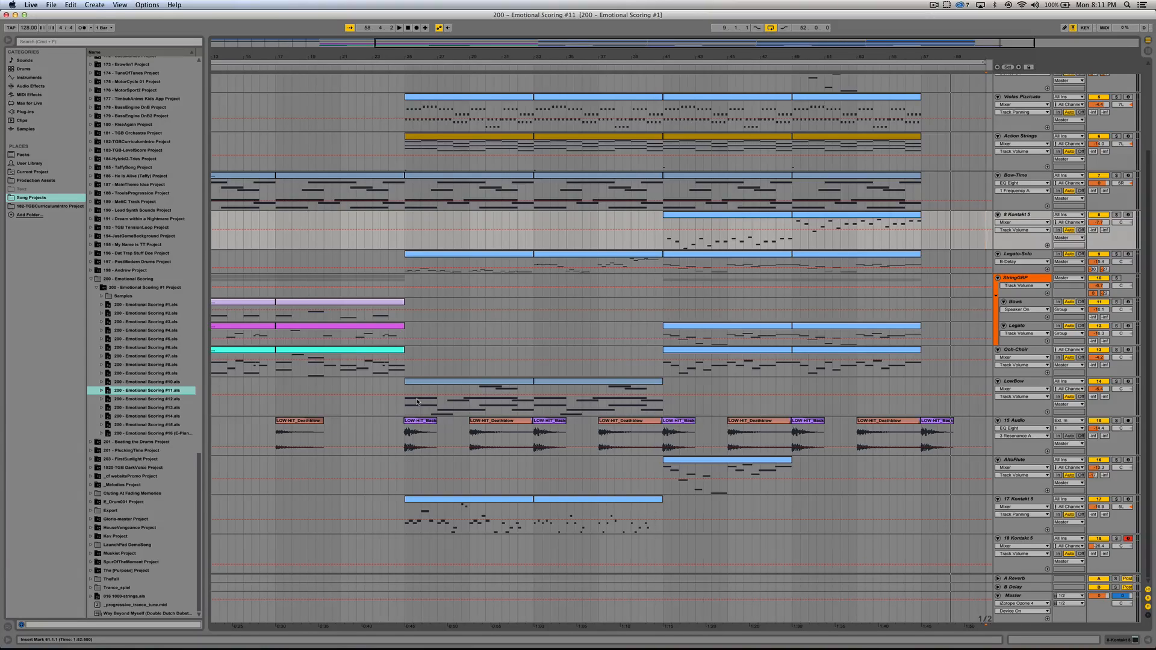
{"action": "left_click", "coordinate": [428, 256]}
{"action": "scroll", "coordinate": [452, 295], "scroll_direction": "up", "scroll_amount": 4}
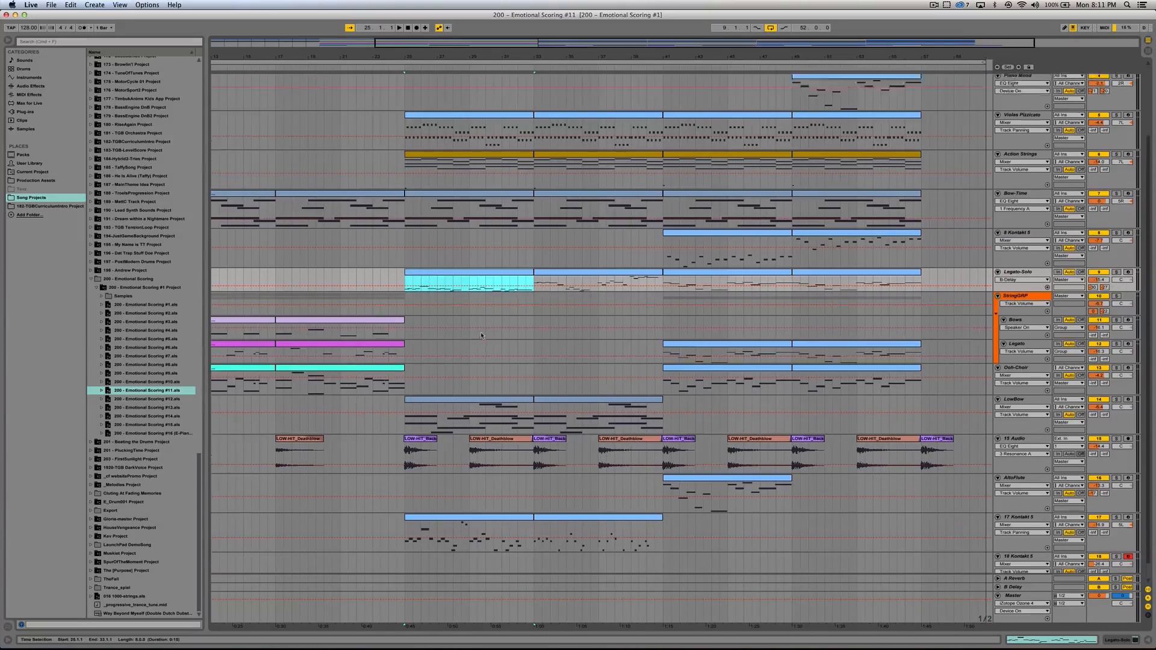
{"action": "left_click", "coordinate": [447, 131]}
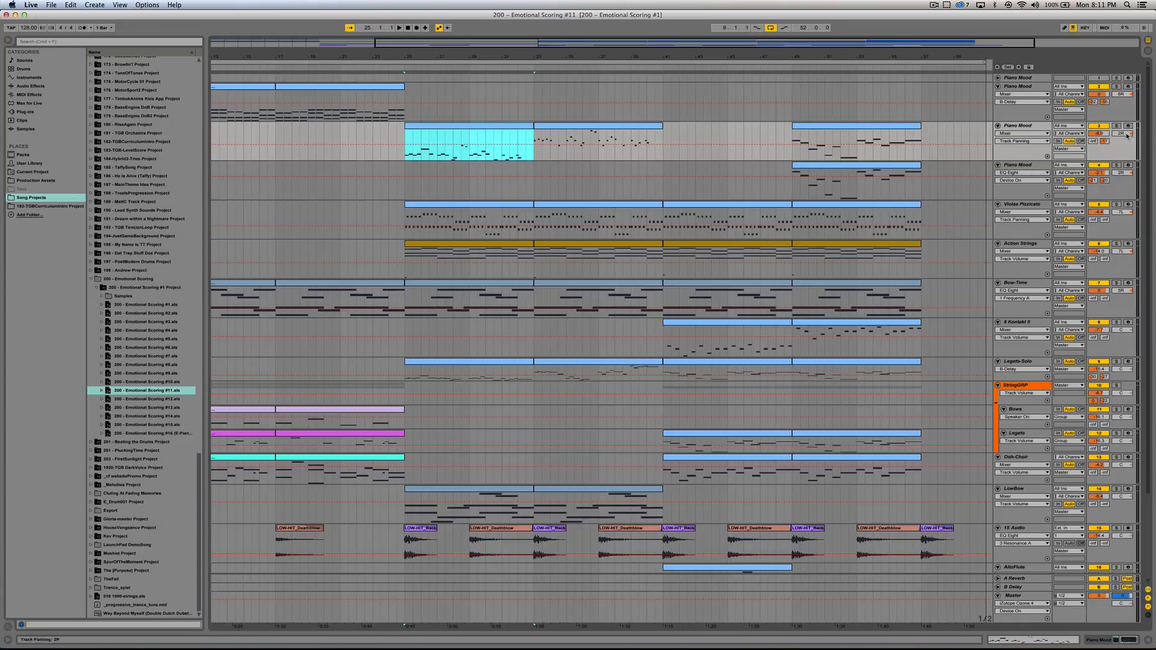
{"action": "left_click", "coordinate": [1115, 126]}
{"action": "key", "text": "space"}
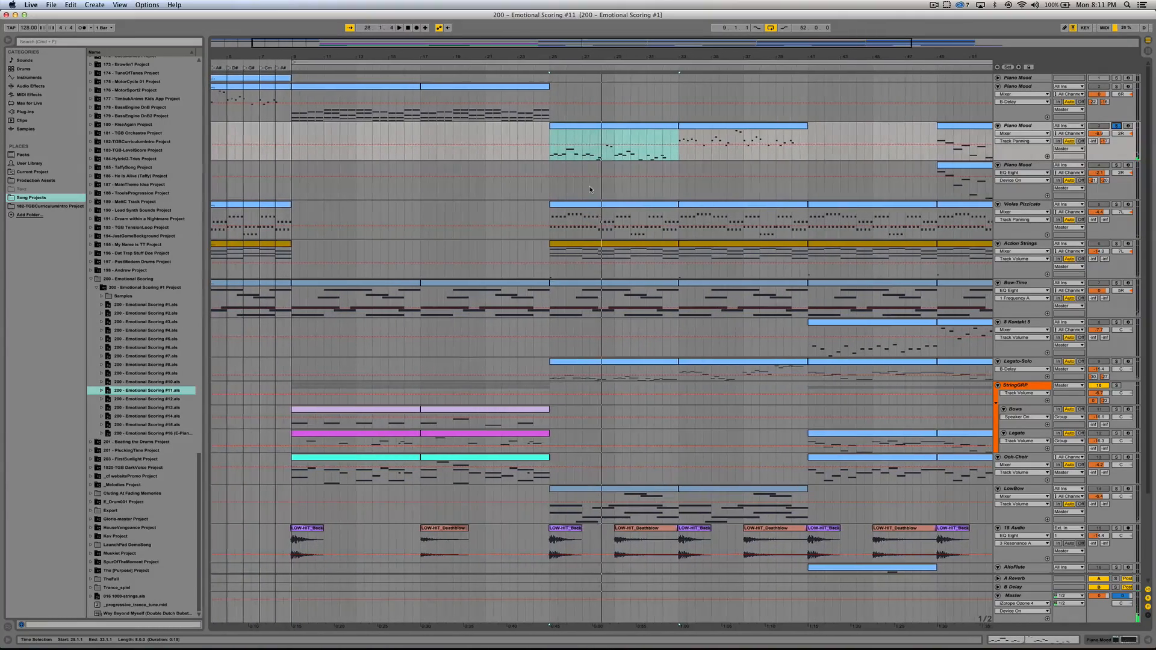
Step: Solo the Legato-Solo track and open its clip at bar 25 in an enlarged note editor
{"action": "scroll", "coordinate": [582, 240], "scroll_direction": "down", "scroll_amount": 4}
{"action": "left_click", "coordinate": [586, 293]}
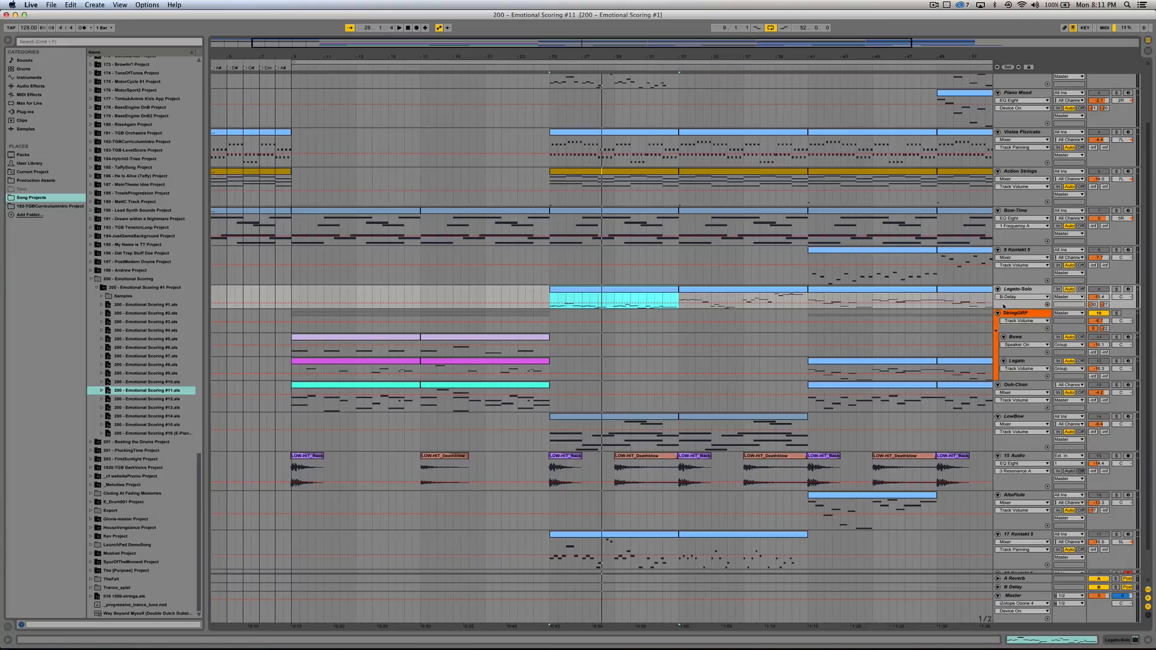
{"action": "left_click", "coordinate": [1116, 289]}
{"action": "double_click", "coordinate": [621, 291]}
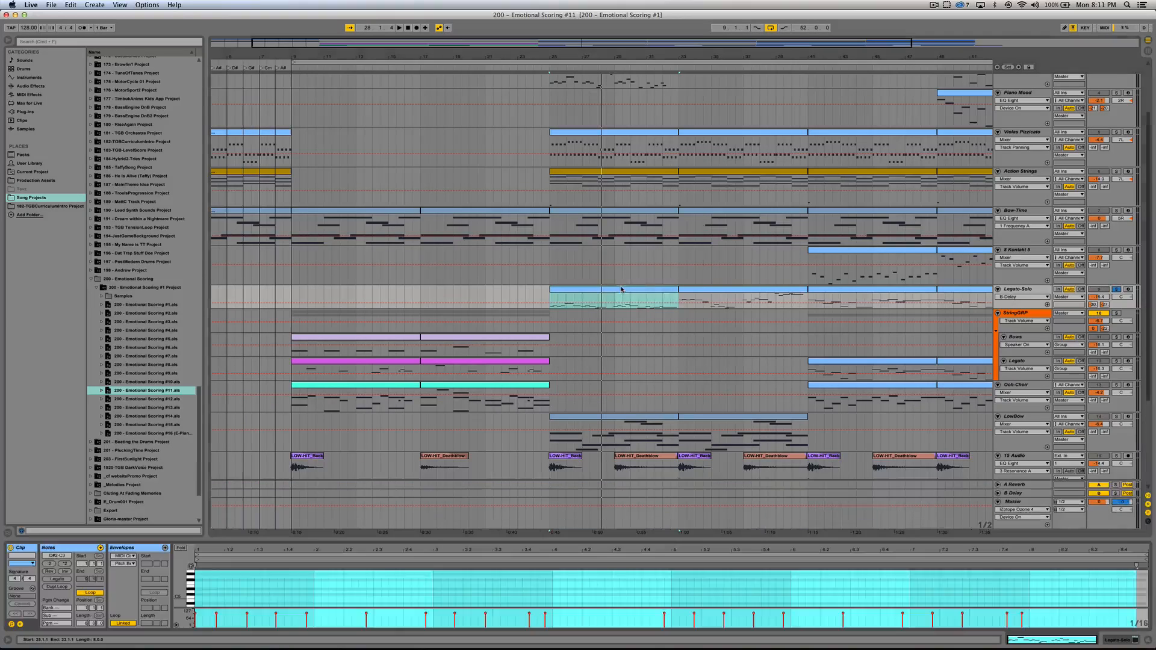
{"action": "left_click_drag", "start_coordinate": [584, 540], "coordinate": [579, 382]}
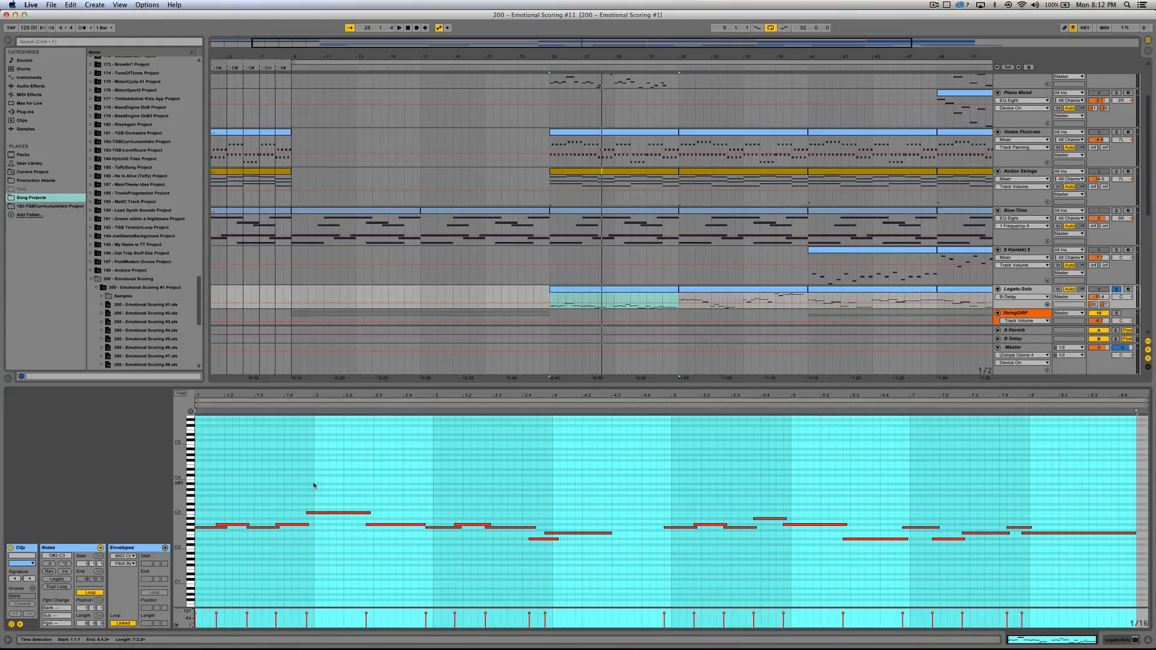
Step: Play the soloed Legato-Solo clip from bar 25 and examine its overlapping melody notes
{"action": "key", "text": "space"}
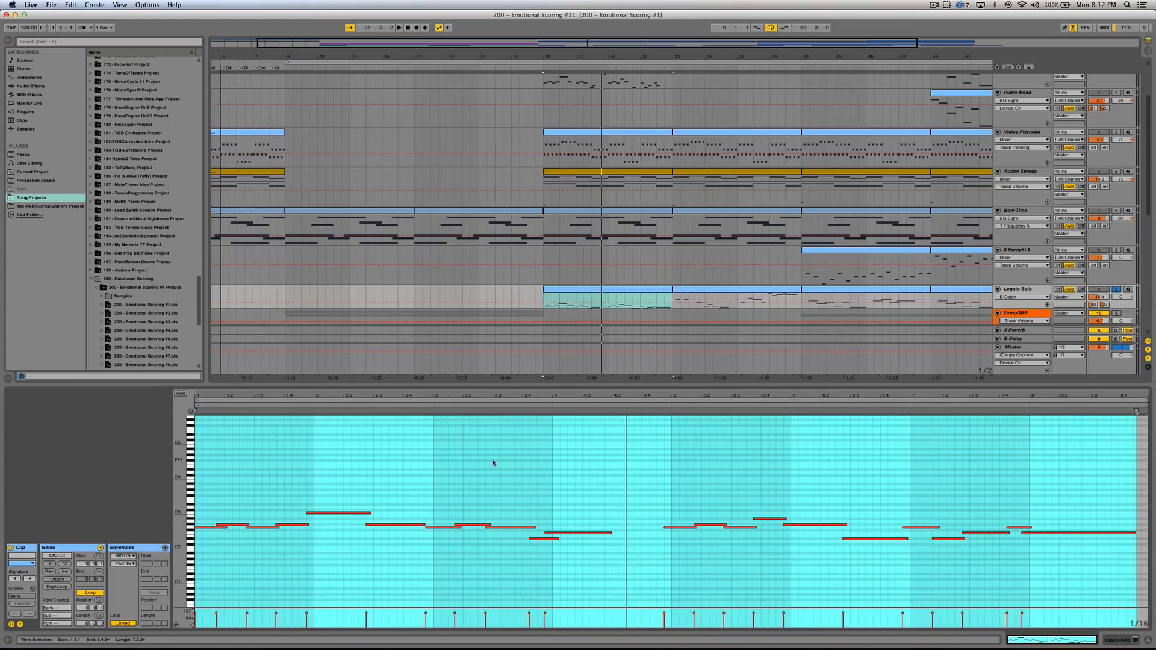
{"action": "scroll", "coordinate": [494, 465], "scroll_direction": "down", "scroll_amount": 2}
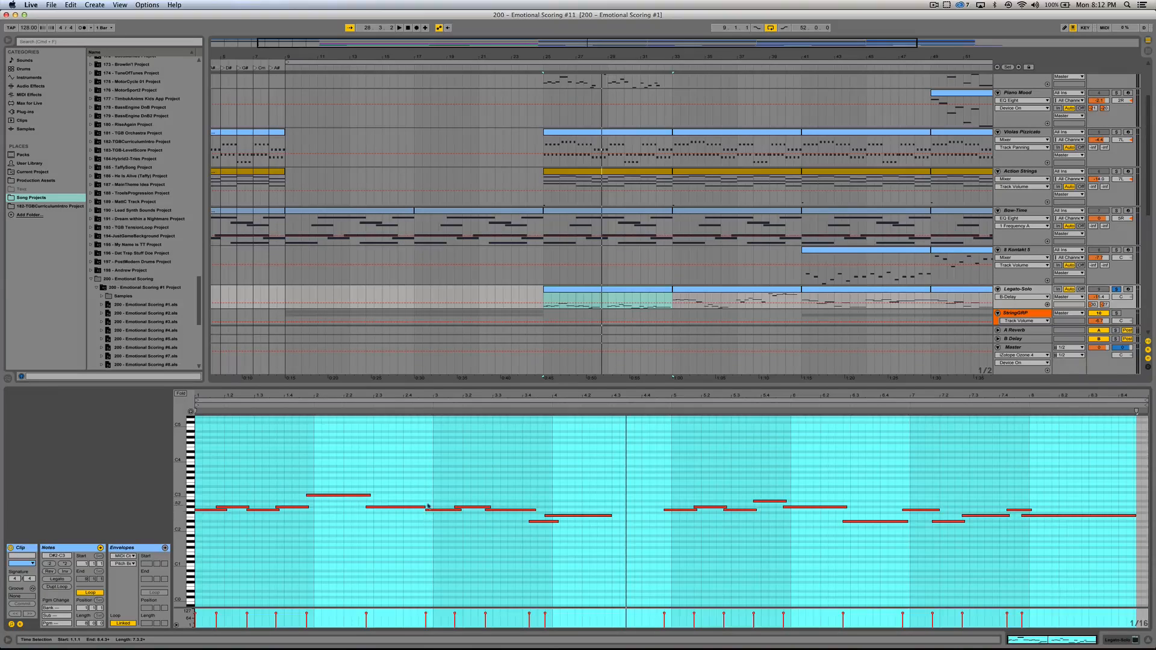
{"action": "key", "text": "space"}
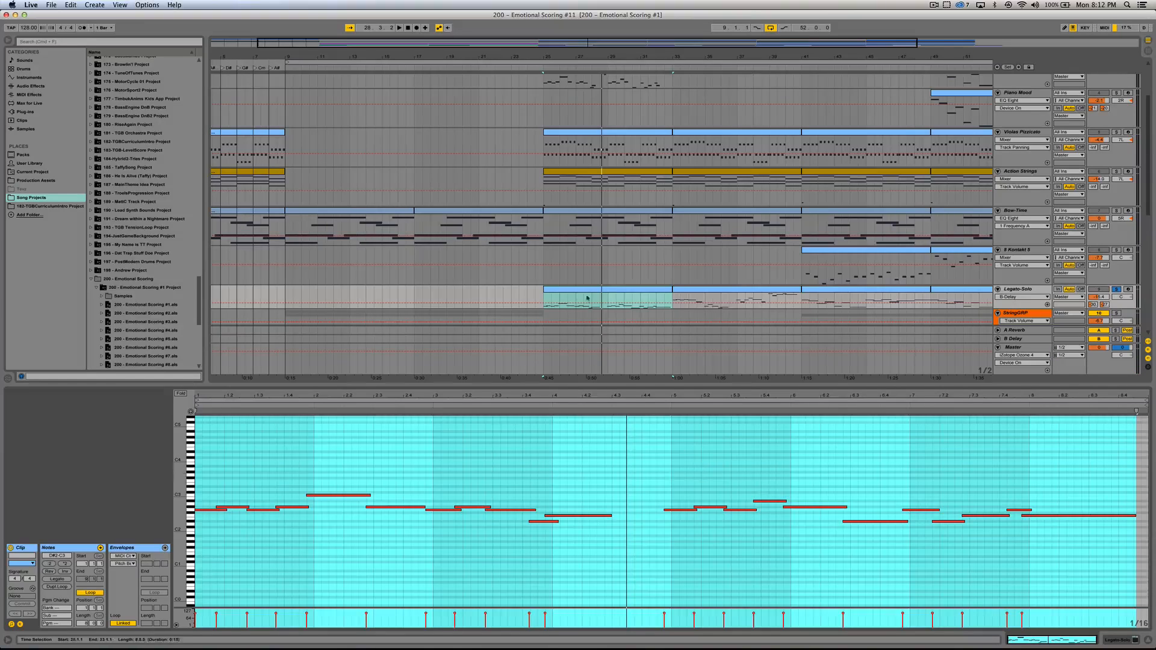
Step: Show the notes of the second Legato-Solo clip and play it from bar 33
{"action": "left_click", "coordinate": [690, 291]}
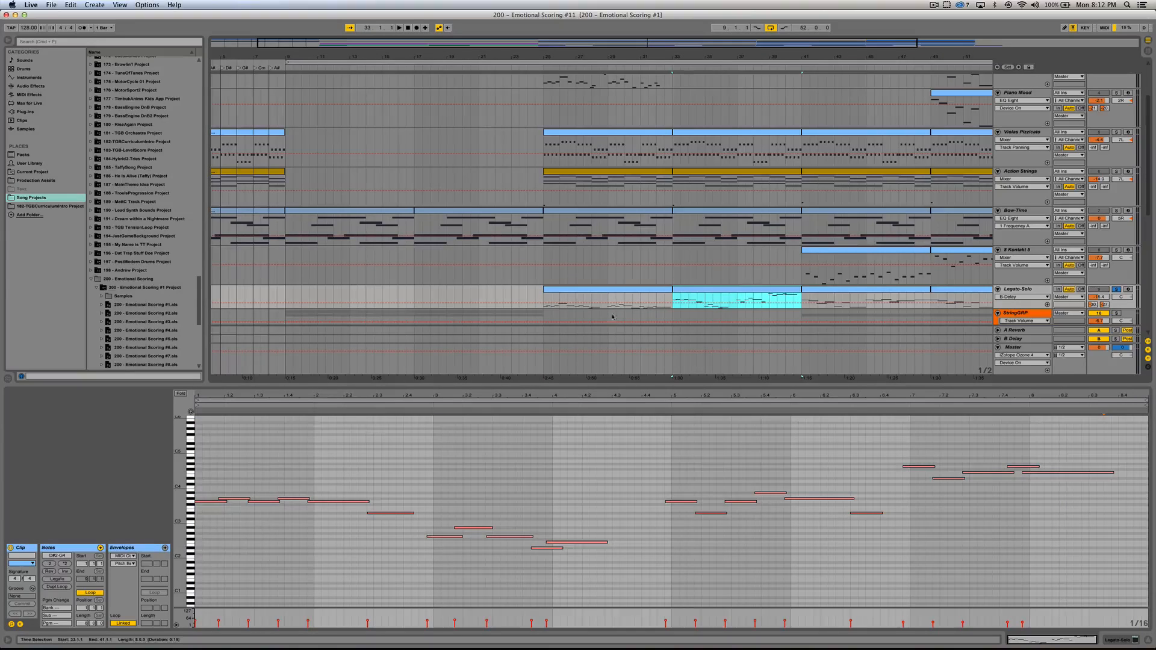
{"action": "scroll", "coordinate": [717, 290], "scroll_direction": "down", "scroll_amount": 5}
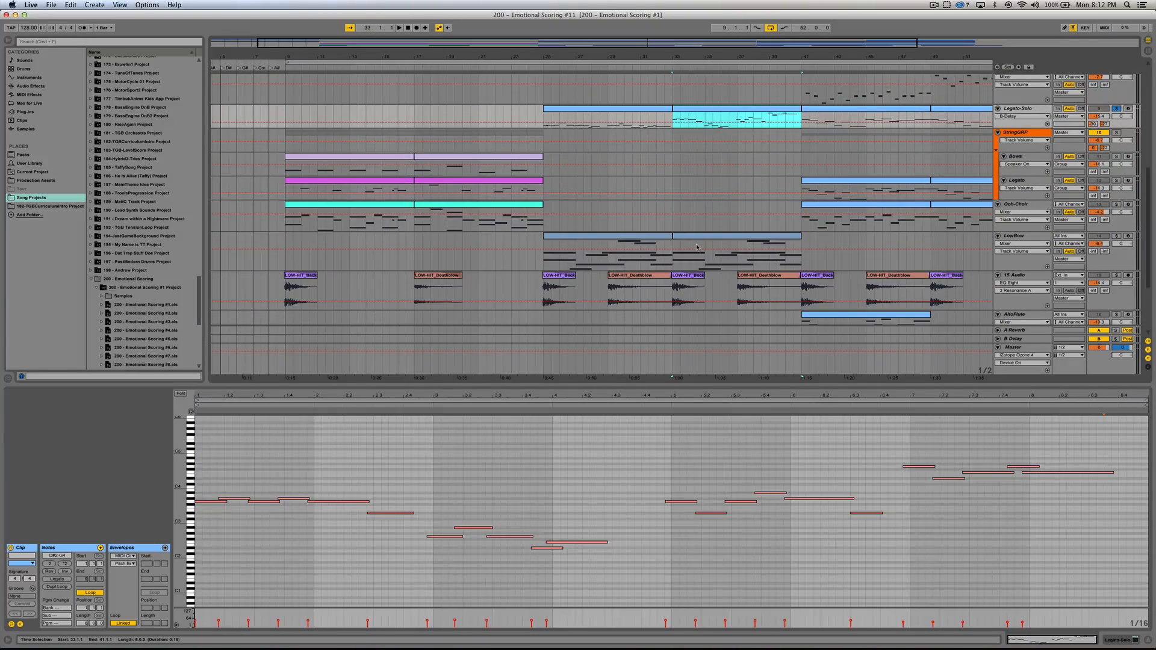
{"action": "scroll", "coordinate": [669, 337], "scroll_direction": "up", "scroll_amount": 2}
{"action": "left_click_drag", "start_coordinate": [656, 388], "coordinate": [655, 405]}
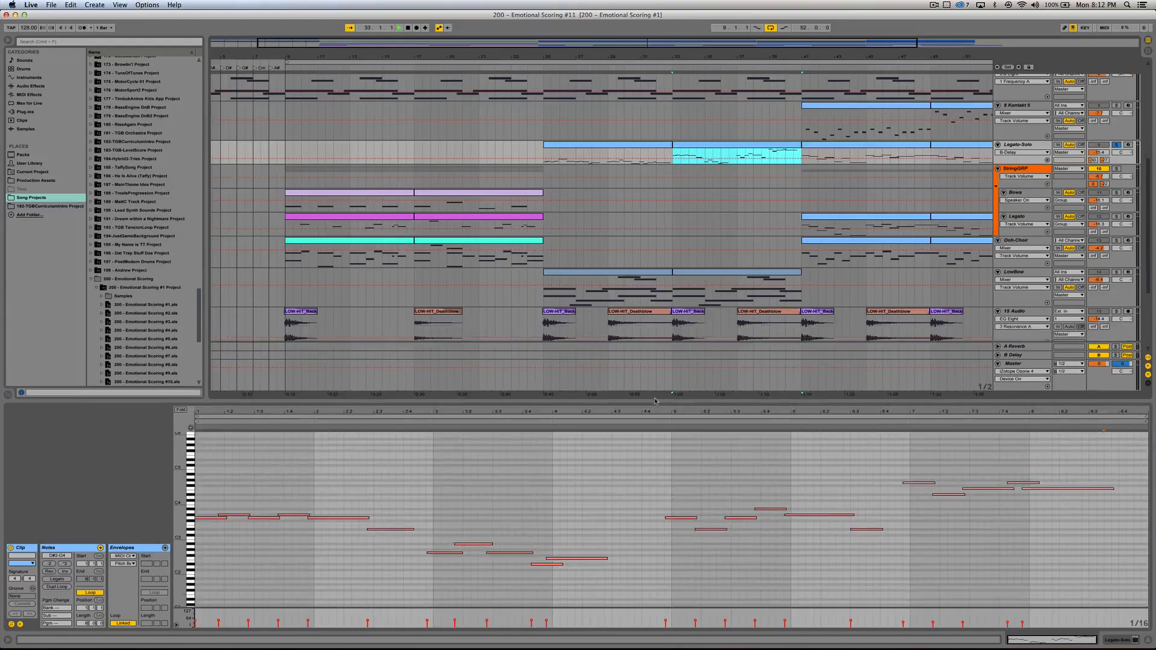
{"action": "key", "text": "space"}
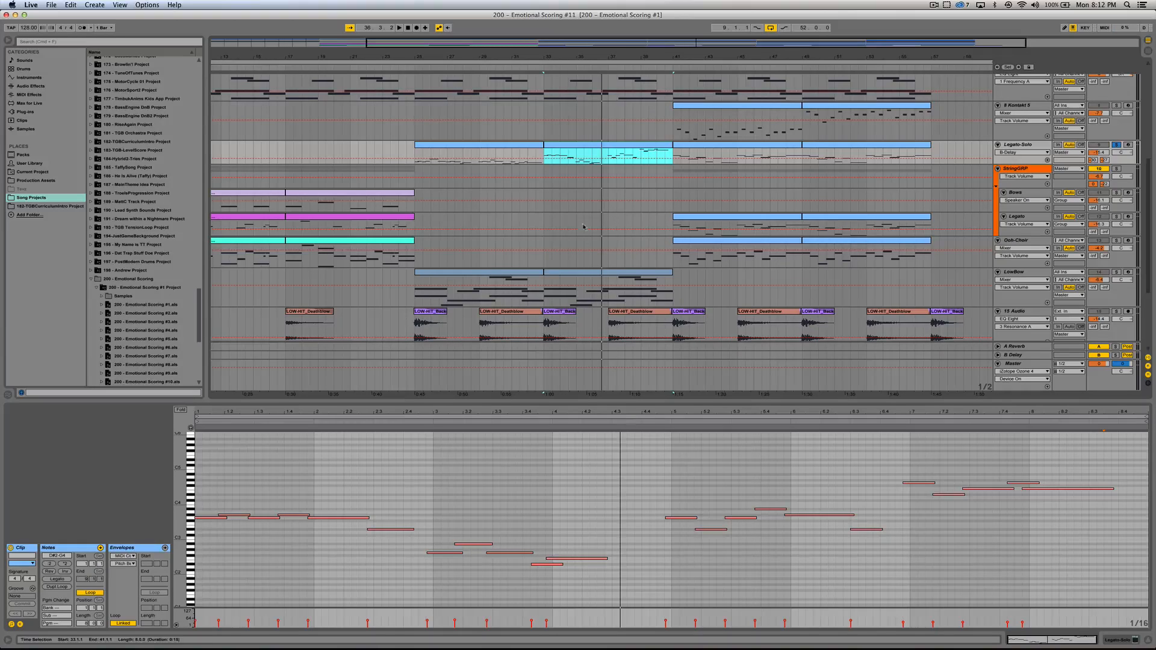
{"action": "left_click", "coordinate": [648, 424]}
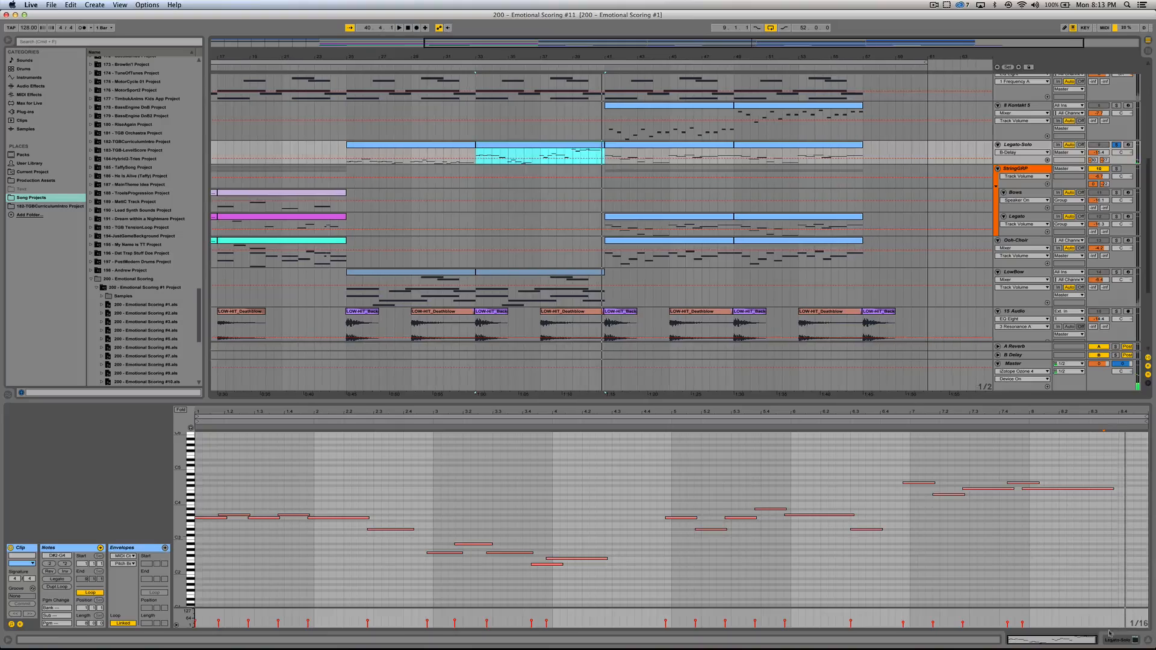
Step: Hide the clip view, reopen the bar 33 Legato-Solo clip to review its notes, and hide the view again
{"action": "left_click", "coordinate": [1147, 641]}
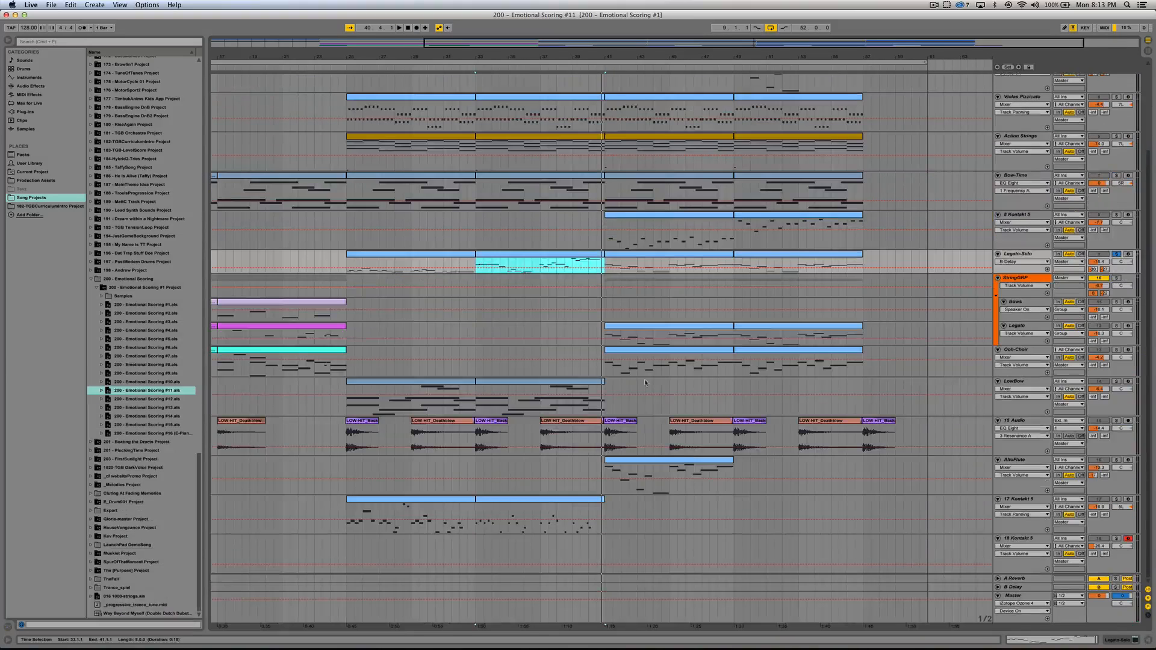
{"action": "double_click", "coordinate": [565, 267]}
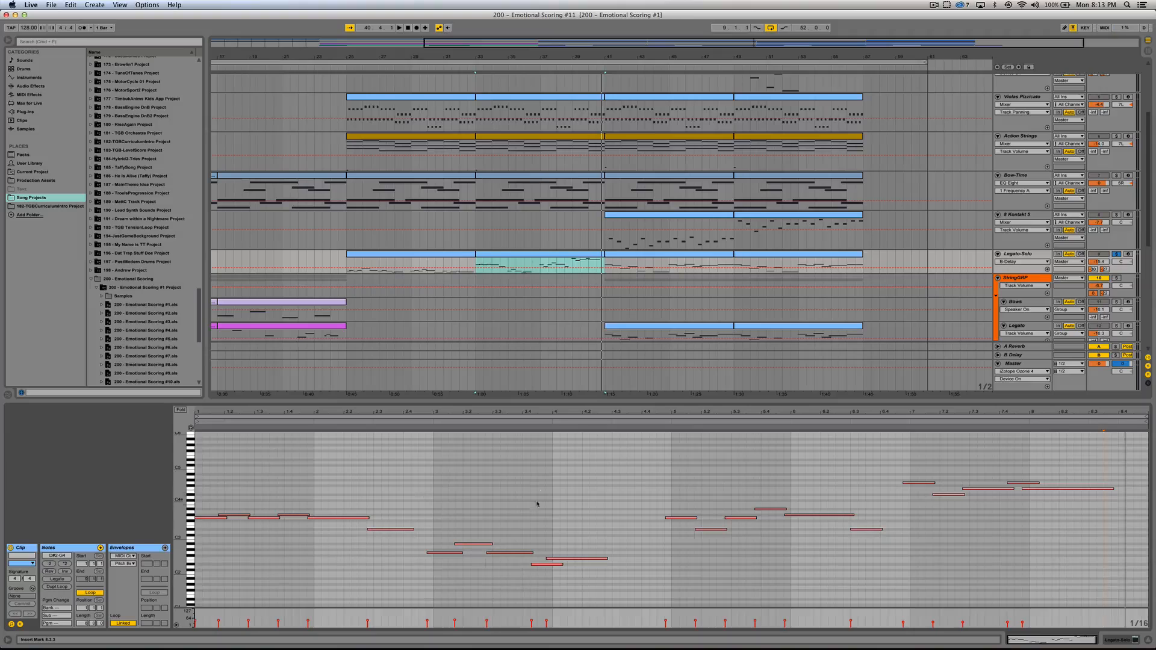
{"action": "left_click", "coordinate": [1147, 641]}
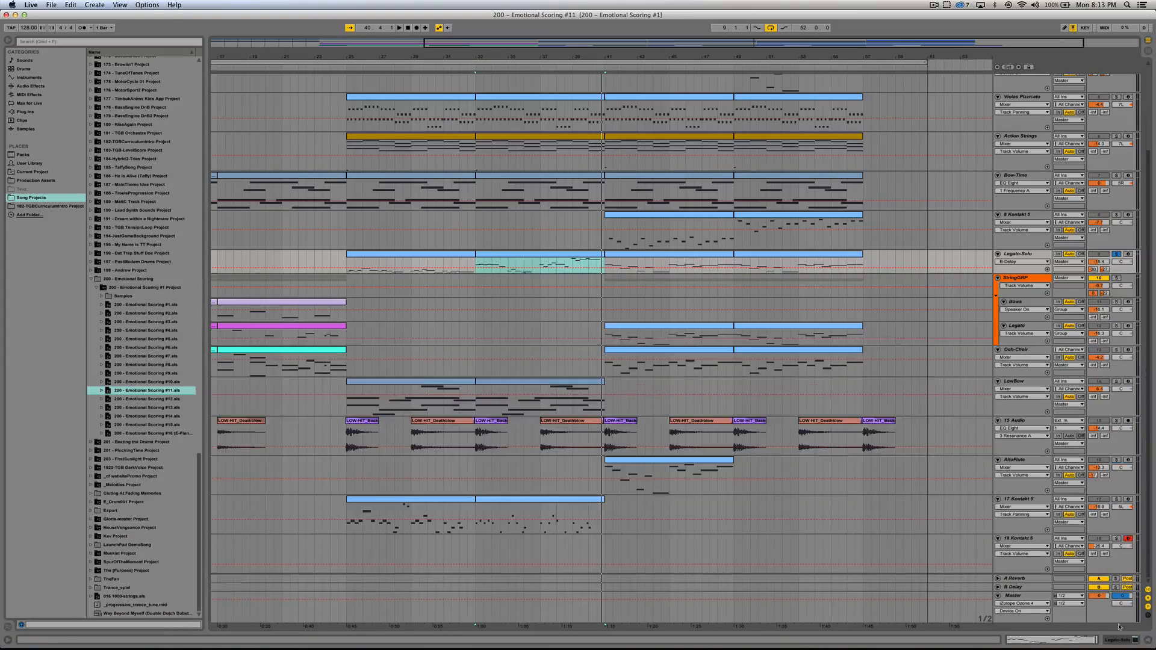
Step: Compare the Legato-Solo clip at bar 33 with the Piano Mood clips at bars 25 and 33
{"action": "left_click", "coordinate": [523, 253]}
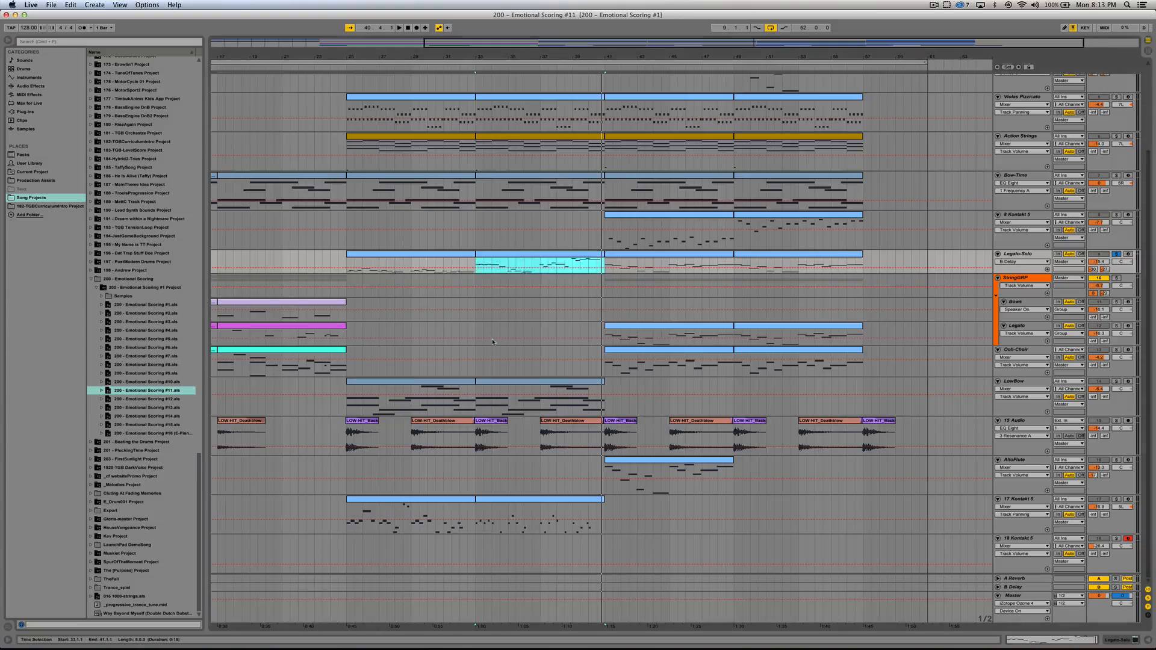
{"action": "scroll", "coordinate": [492, 389], "scroll_direction": "up", "scroll_amount": 3}
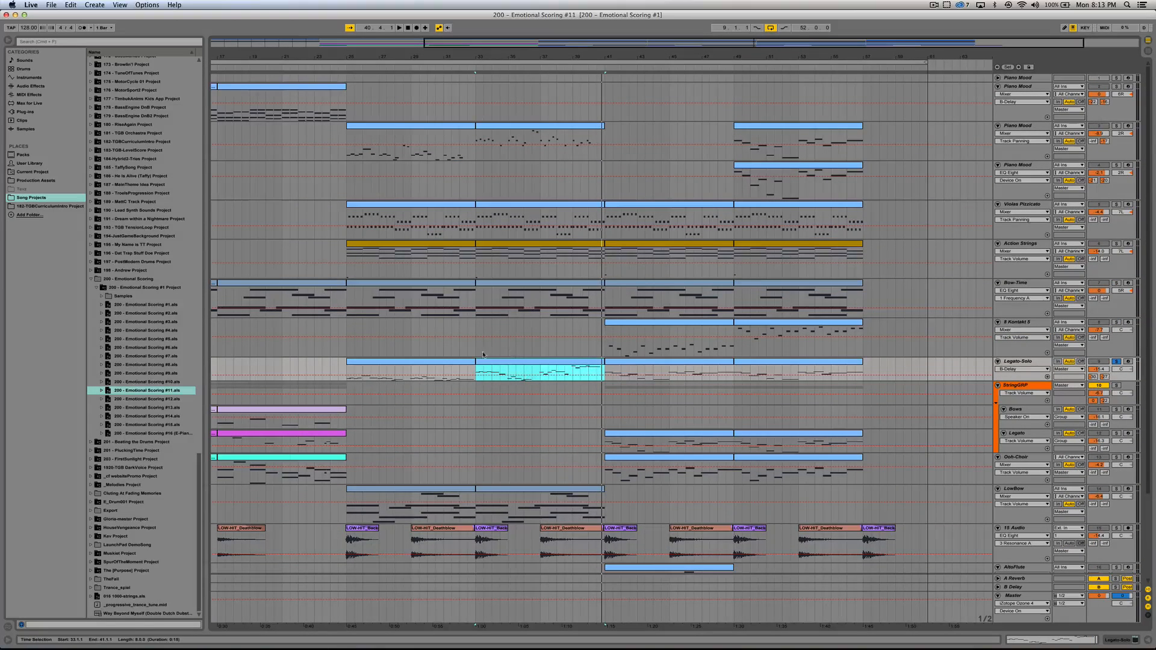
{"action": "left_click", "coordinate": [414, 128]}
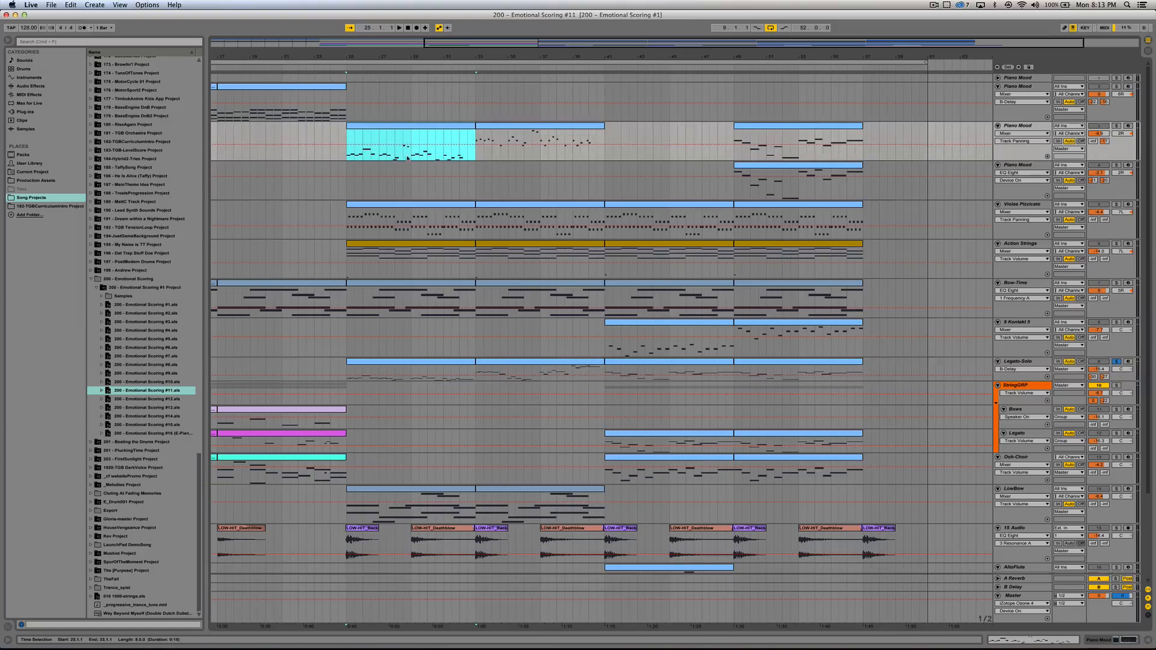
{"action": "left_click", "coordinate": [522, 133]}
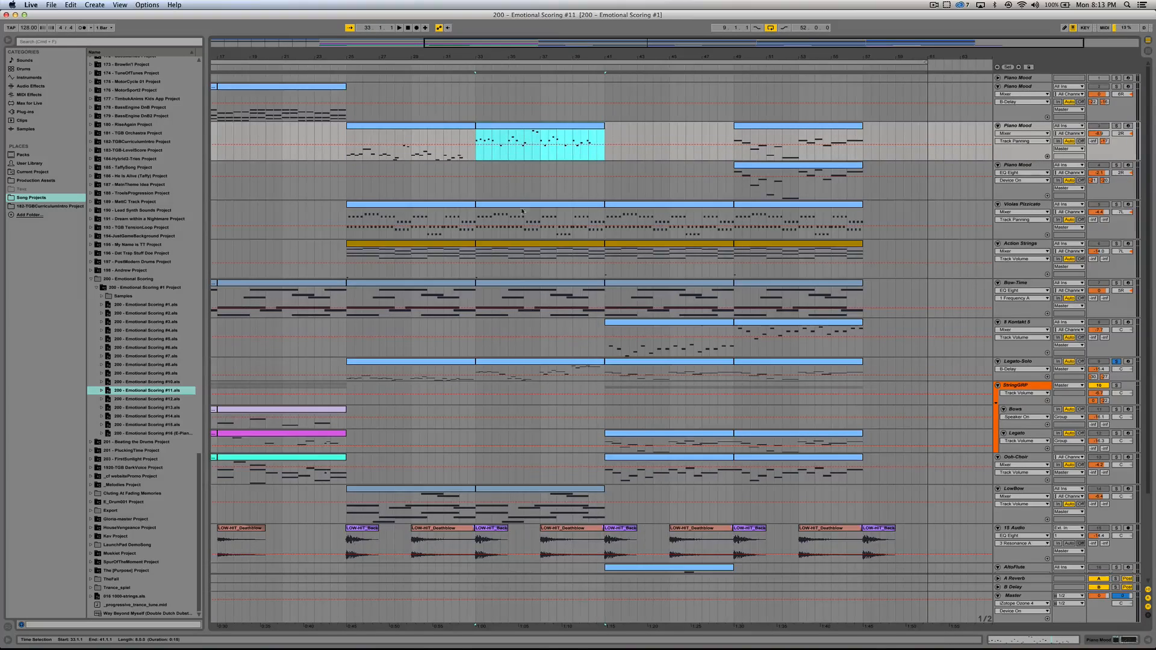
{"action": "scroll", "coordinate": [537, 334], "scroll_direction": "down", "scroll_amount": 5}
{"action": "scroll", "coordinate": [536, 334], "scroll_direction": "up", "scroll_amount": 5}
Step: Solo the 8 Kontakt 5 track and play its clip from bar 41
{"action": "left_click", "coordinate": [674, 329]}
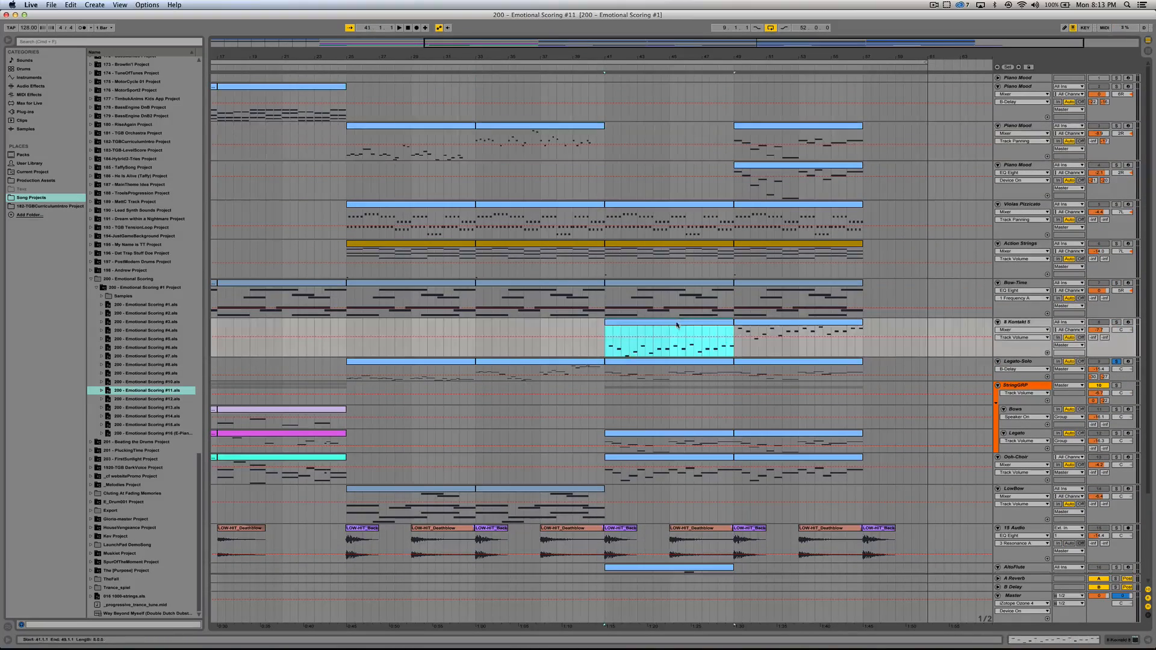
{"action": "left_click", "coordinate": [1117, 322]}
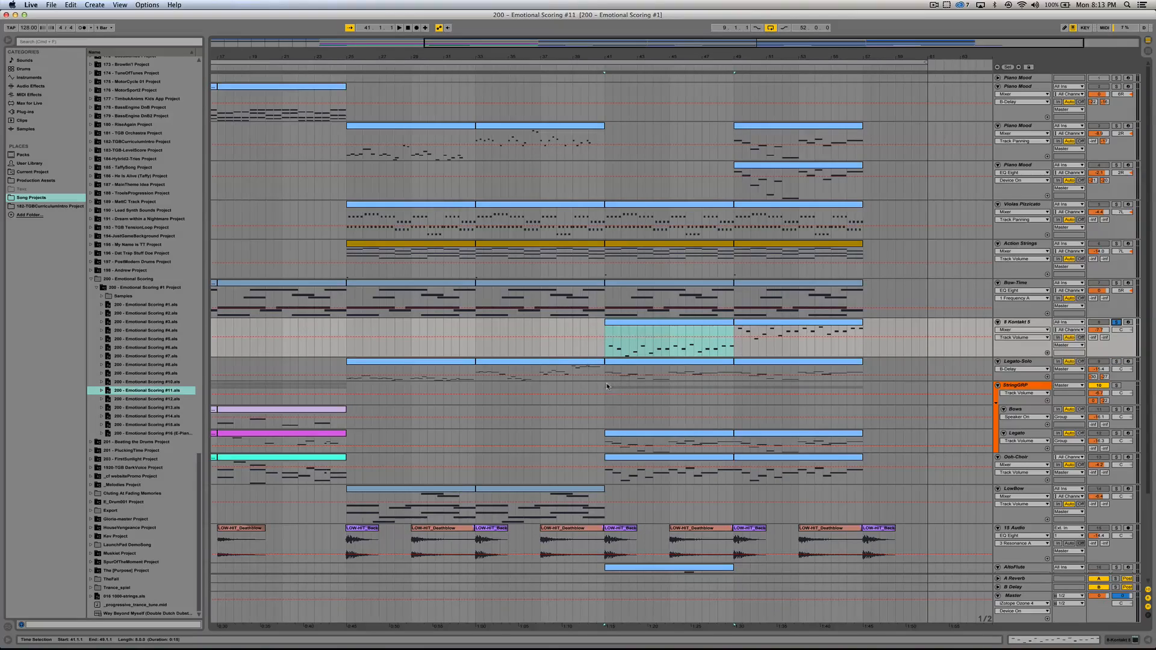
{"action": "key", "text": "space"}
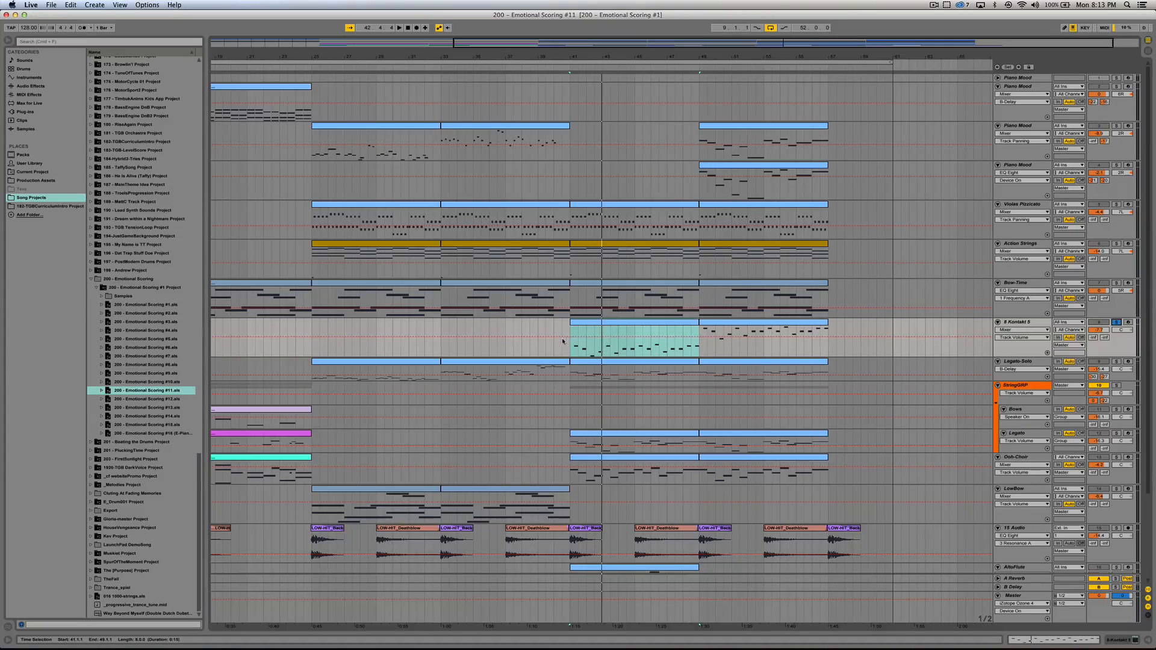
Step: Add Action Strings to the soloed tracks and play its clip at bar 41
{"action": "left_click", "coordinate": [631, 245]}
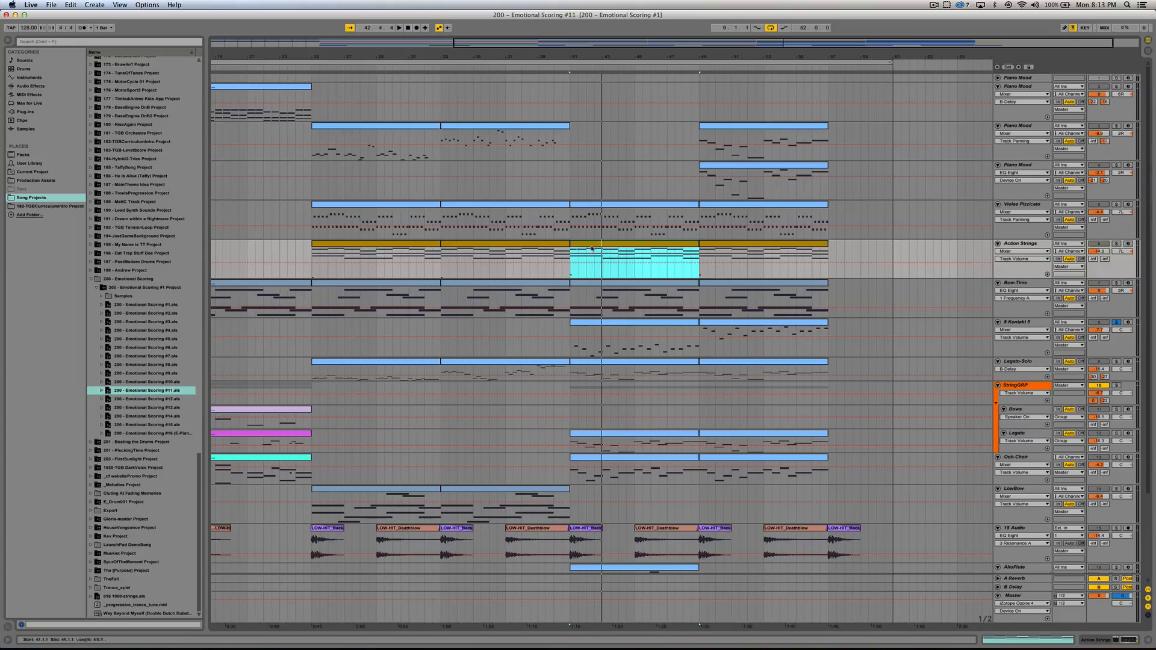
{"action": "left_click", "coordinate": [1116, 243]}
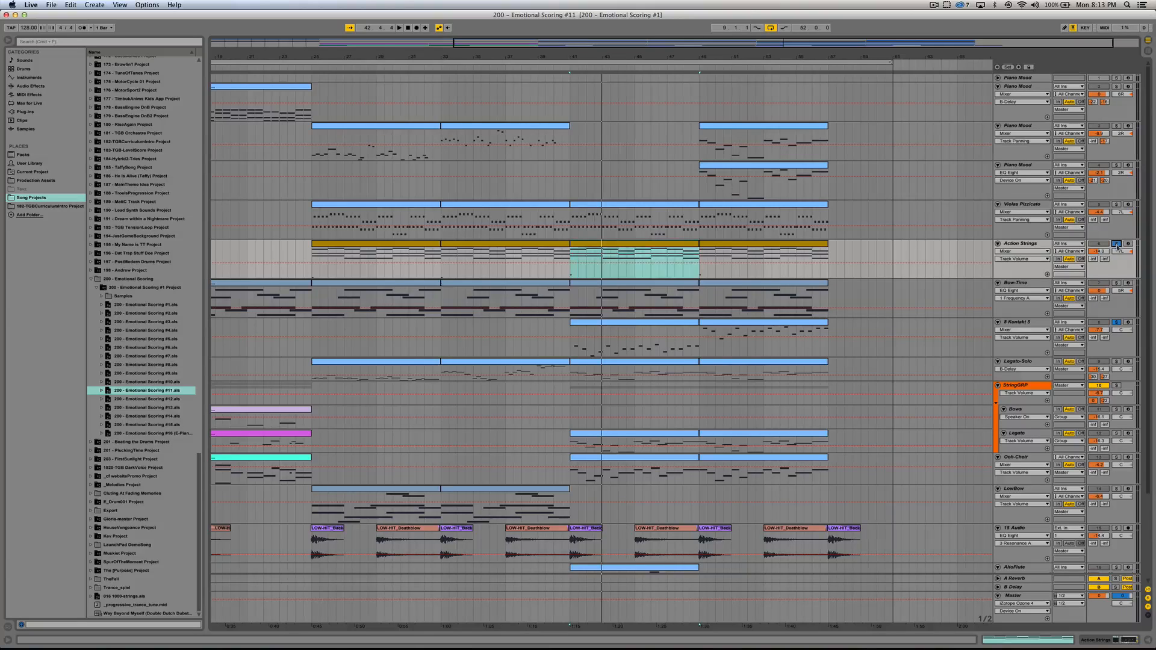
{"action": "key", "text": "space"}
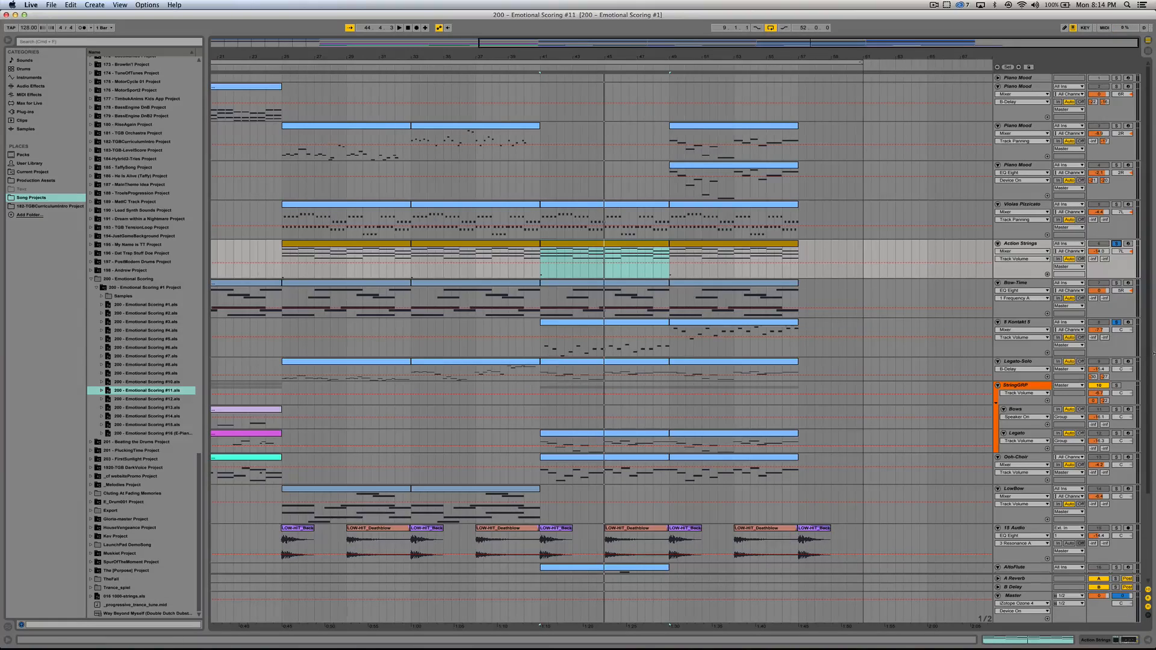
Step: Play the section from bar 41 with Legato-Solo and the StringGRP group added to the soloed tracks
{"action": "key", "text": "space"}
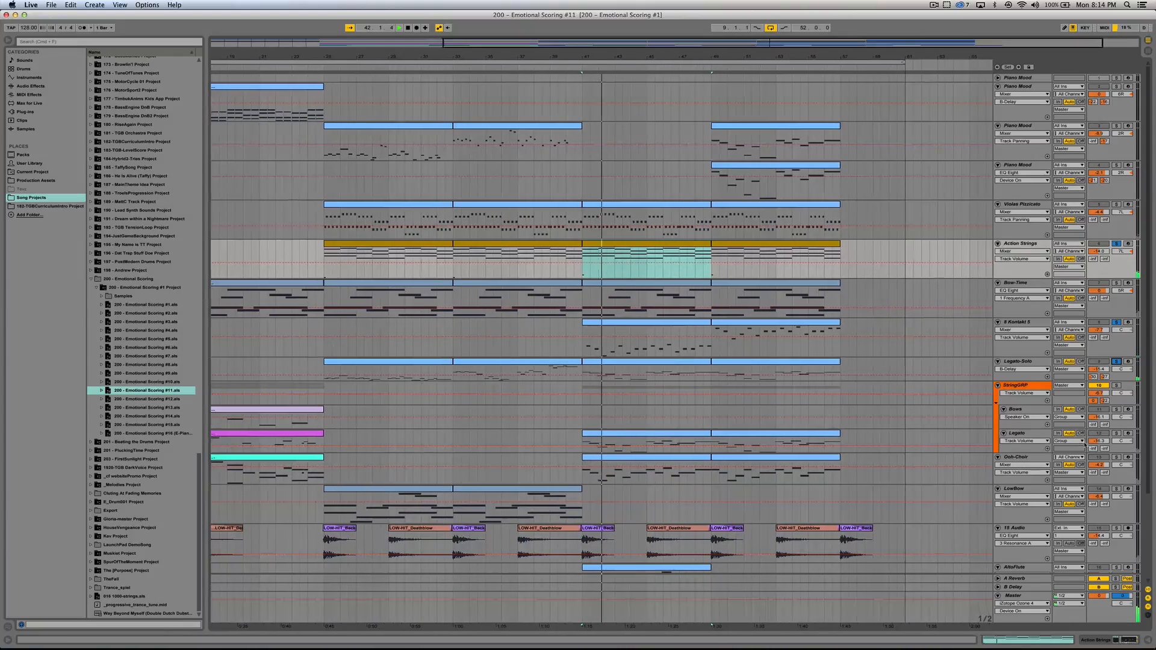
{"action": "left_click", "coordinate": [1116, 386]}
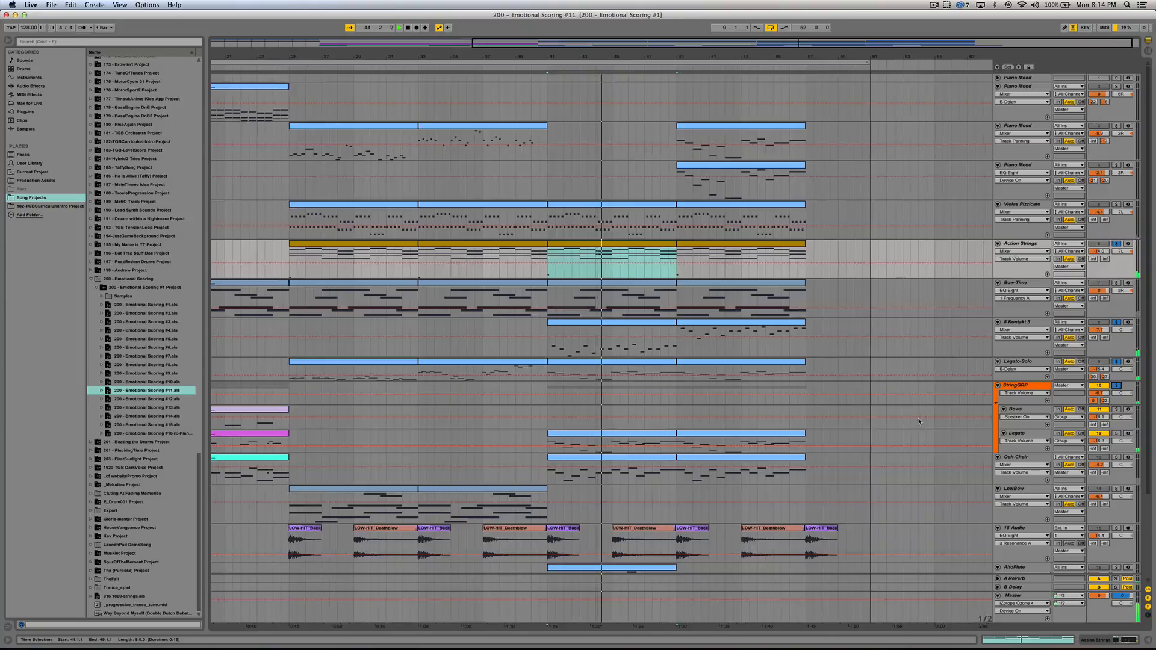
{"action": "scroll", "coordinate": [994, 404], "scroll_direction": "down", "scroll_amount": 3}
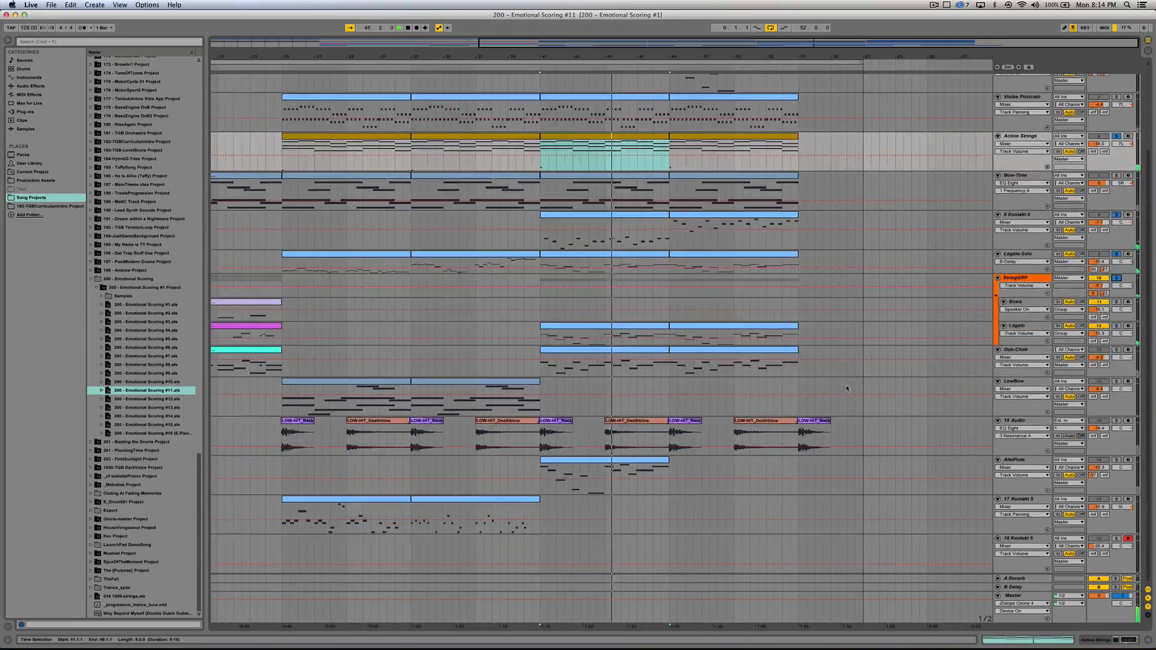
Step: Solo AltoFlute together with Legato-Solo and play the flute clip from bar 41
{"action": "left_click", "coordinate": [1028, 464]}
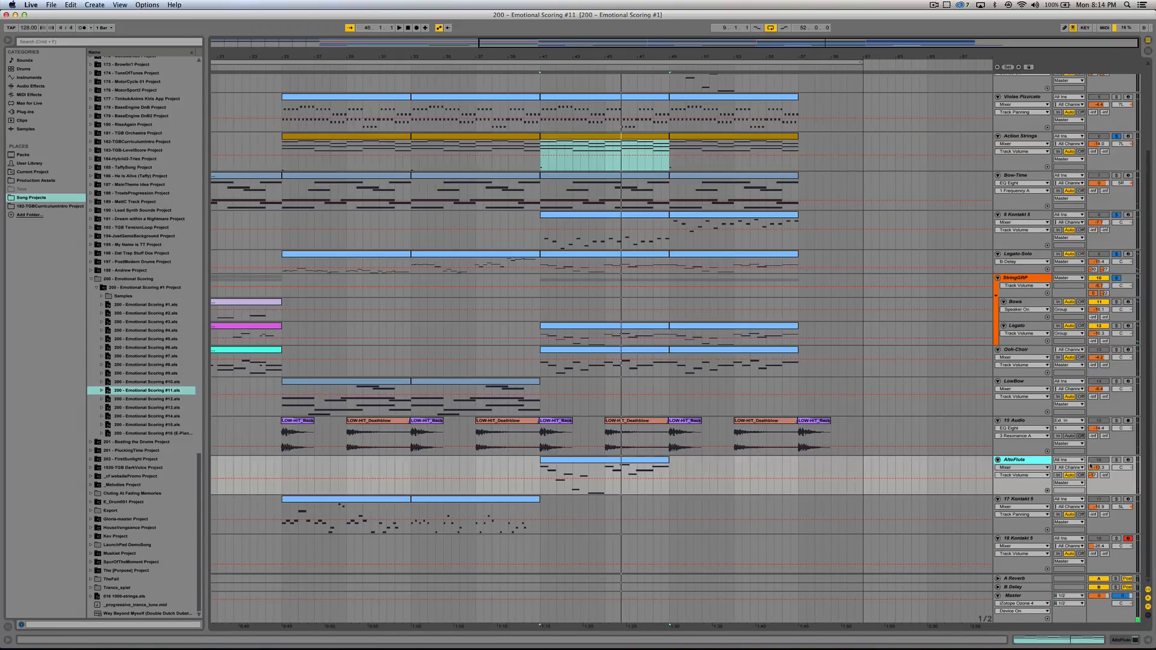
{"action": "left_click", "coordinate": [1116, 460]}
{"action": "left_click", "coordinate": [575, 460]}
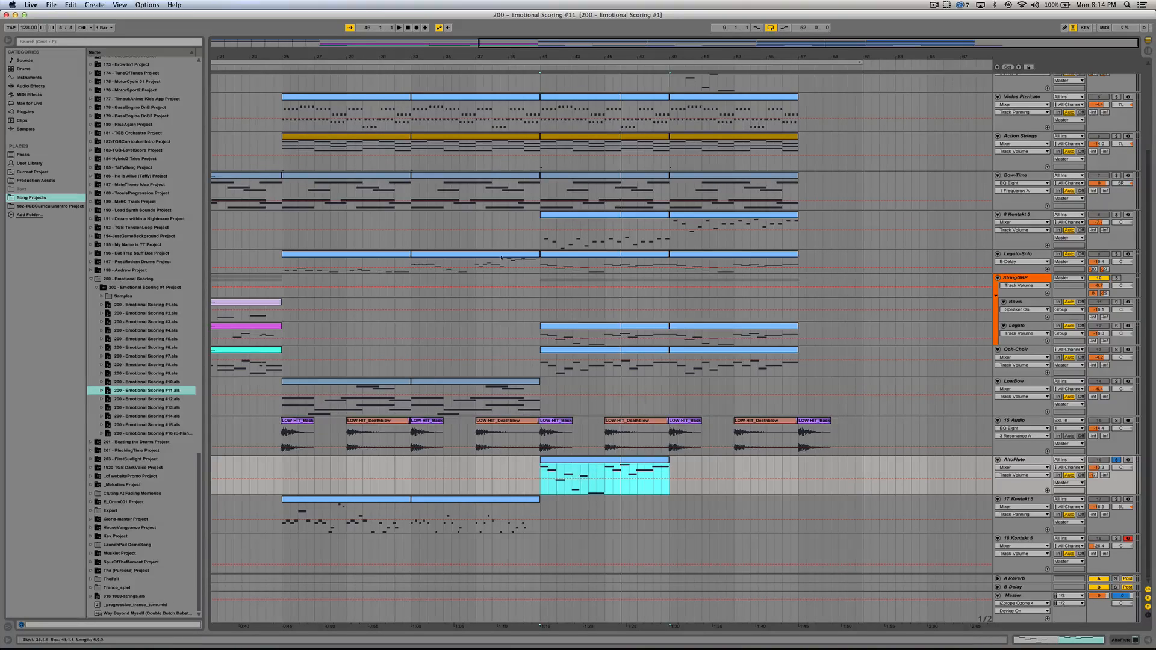
{"action": "left_click", "coordinate": [1116, 255]}
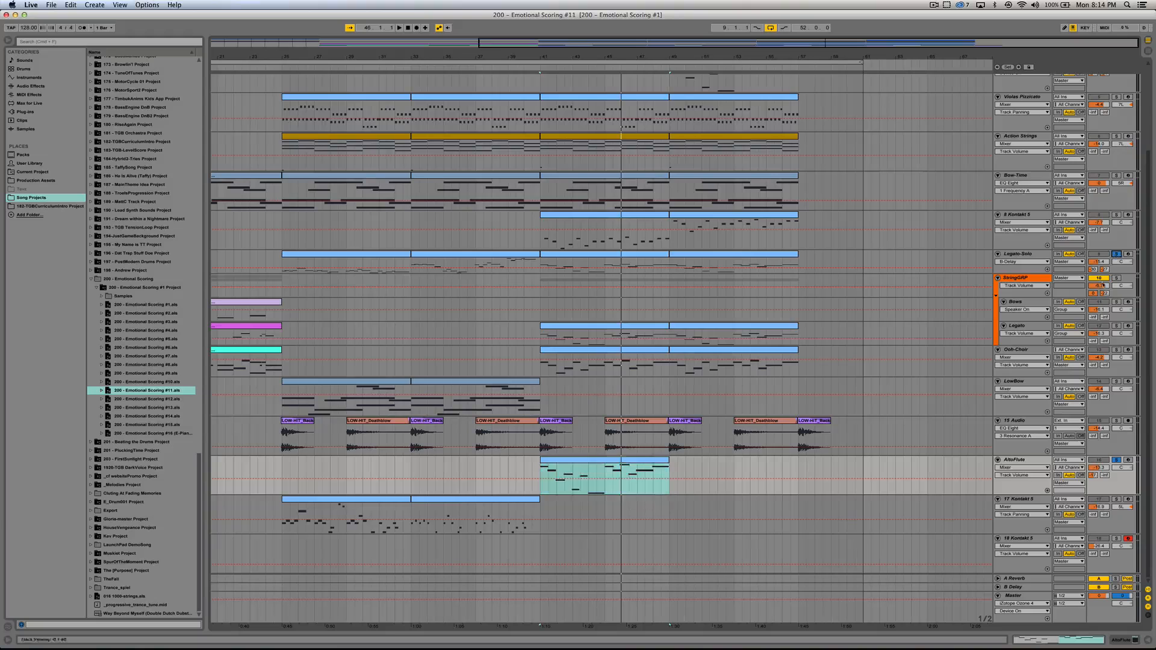
{"action": "key", "text": "space"}
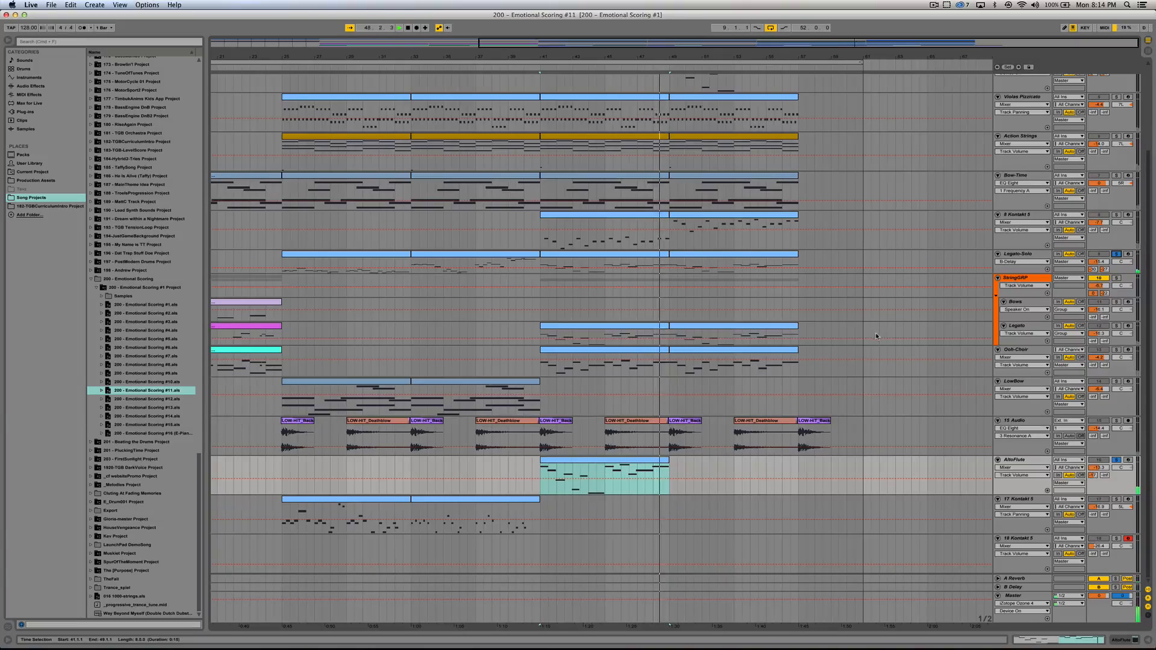
{"action": "key", "text": "space"}
{"action": "left_click", "coordinate": [670, 473]}
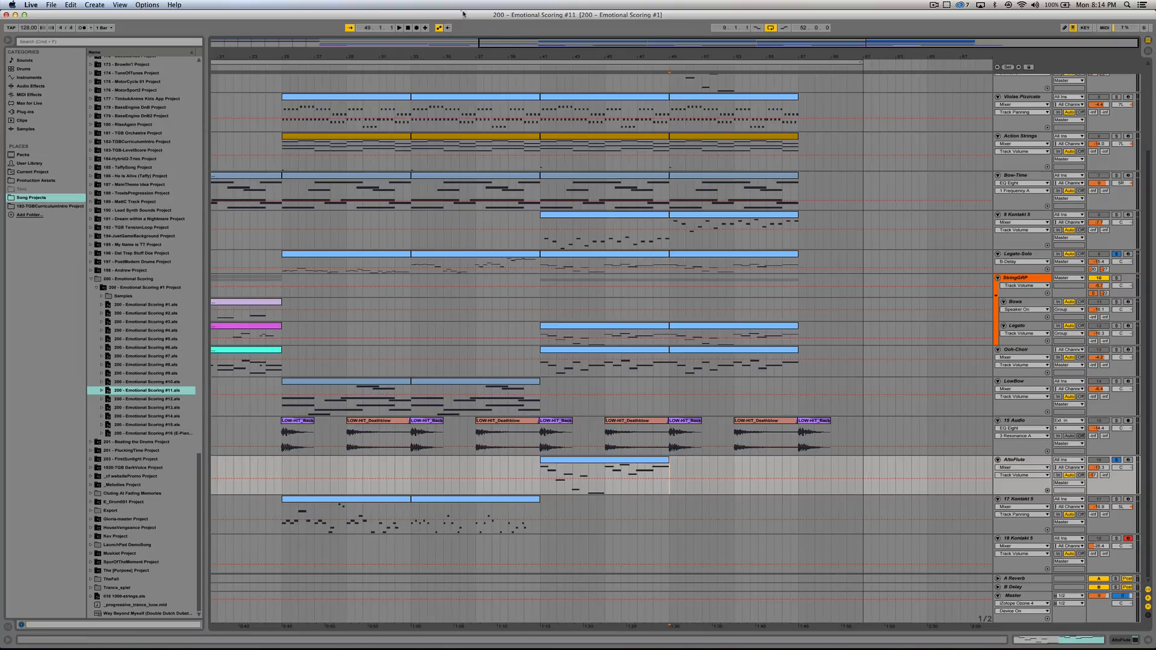
Step: Open the saved version Emotional Scoring #13 and review its arrangement down to the 18 Play track
{"action": "left_click_drag", "start_coordinate": [516, 43], "coordinate": [415, 39]}
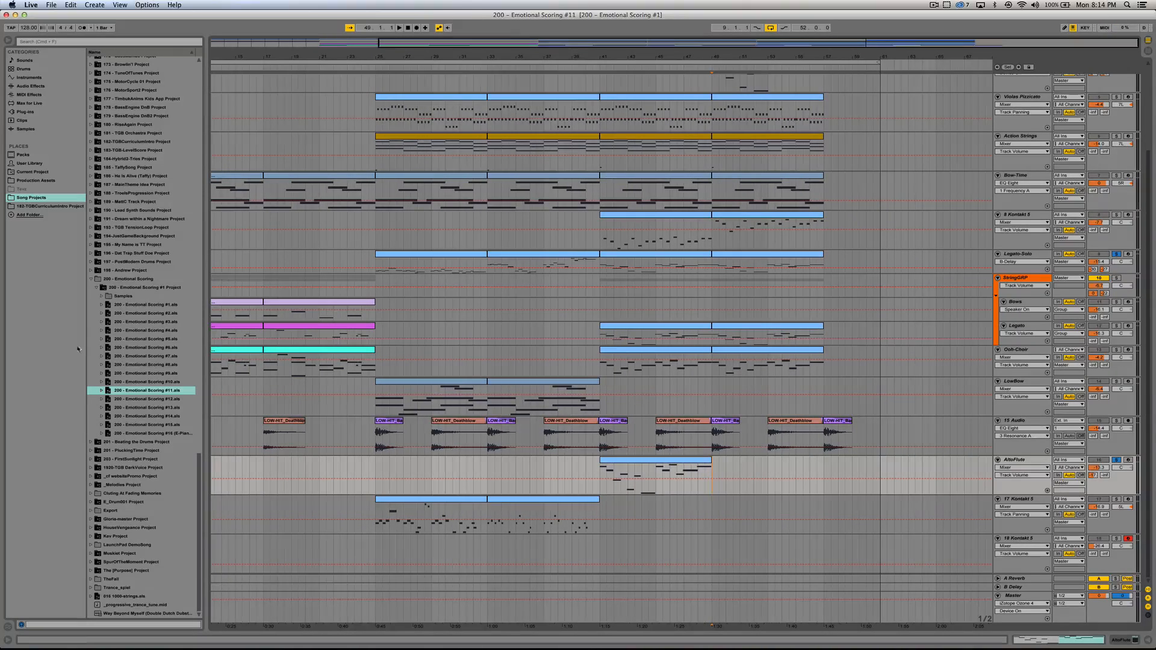
{"action": "double_click", "coordinate": [135, 409]}
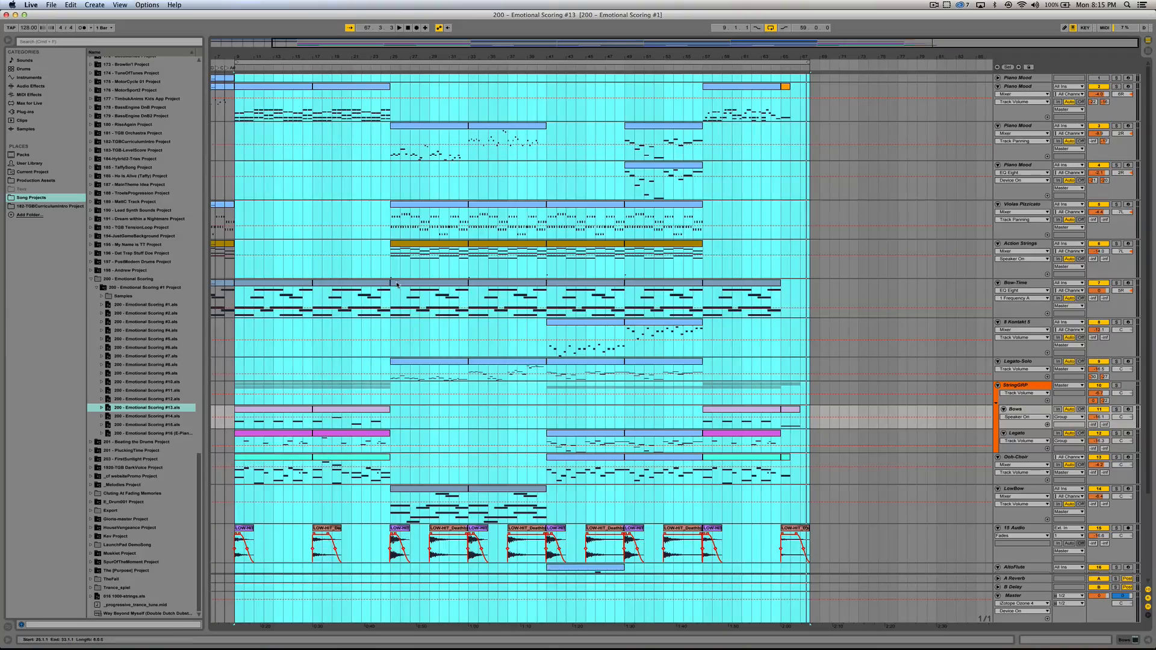
{"action": "left_click_drag", "start_coordinate": [367, 44], "coordinate": [307, 44]}
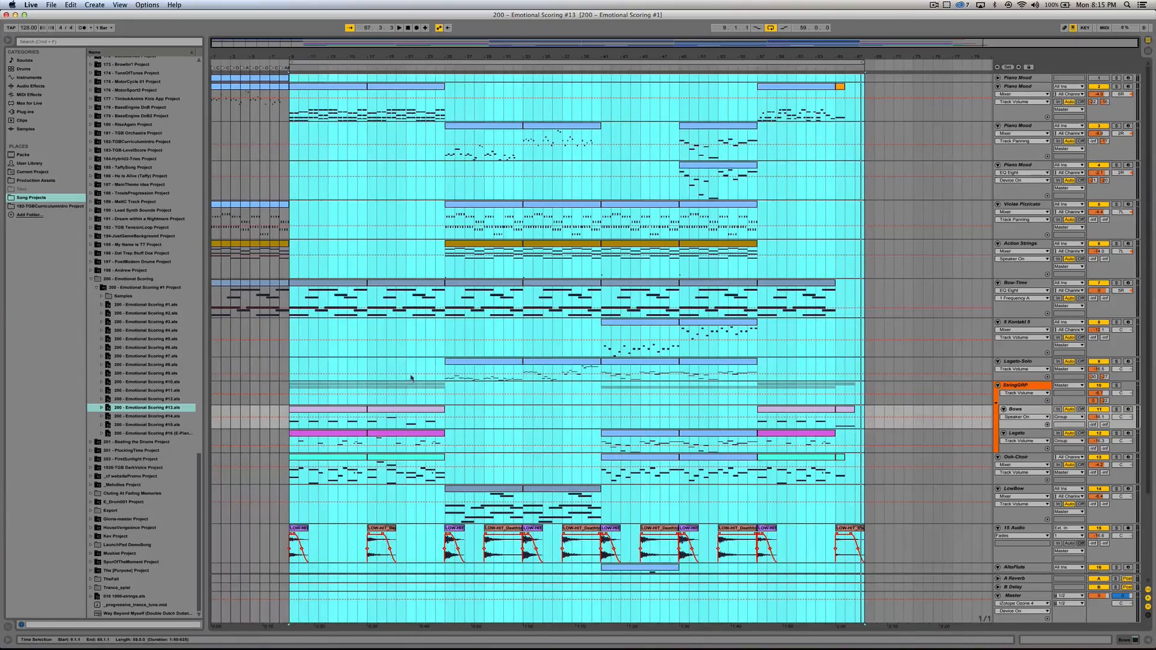
{"action": "scroll", "coordinate": [413, 397], "scroll_direction": "down", "scroll_amount": 2}
{"action": "scroll", "coordinate": [413, 396], "scroll_direction": "down", "scroll_amount": 5}
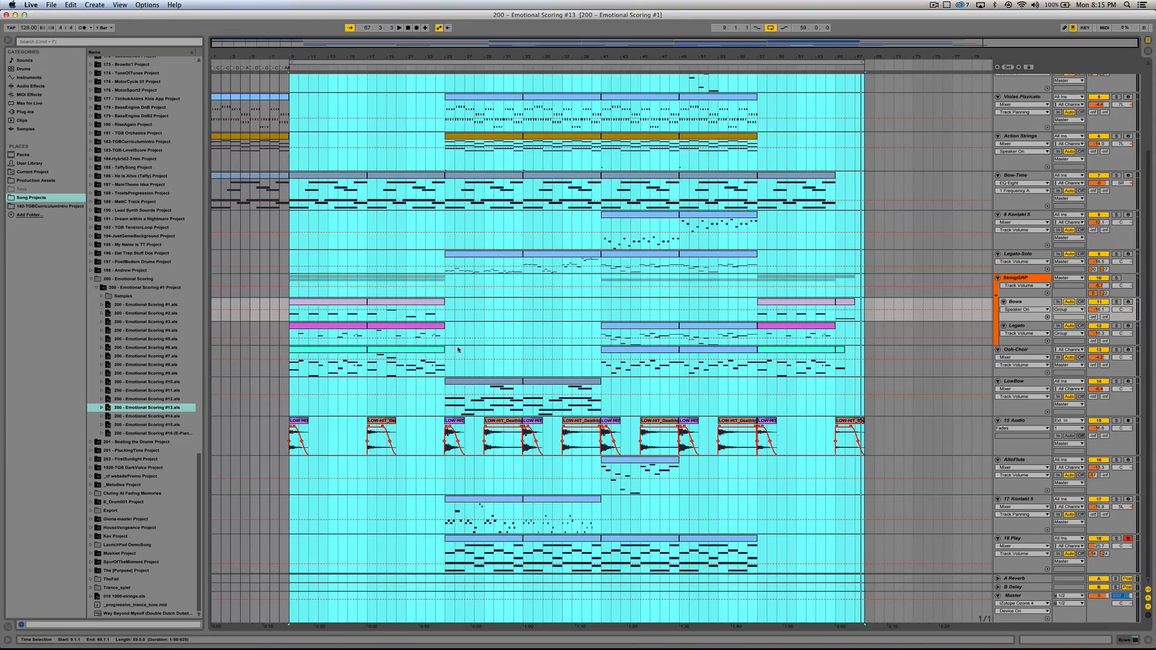
{"action": "scroll", "coordinate": [479, 280], "scroll_direction": "up", "scroll_amount": 1}
Step: Select the first Legato-Solo clip and play the full mix of version #13 from bar 25
{"action": "left_click", "coordinate": [475, 271]}
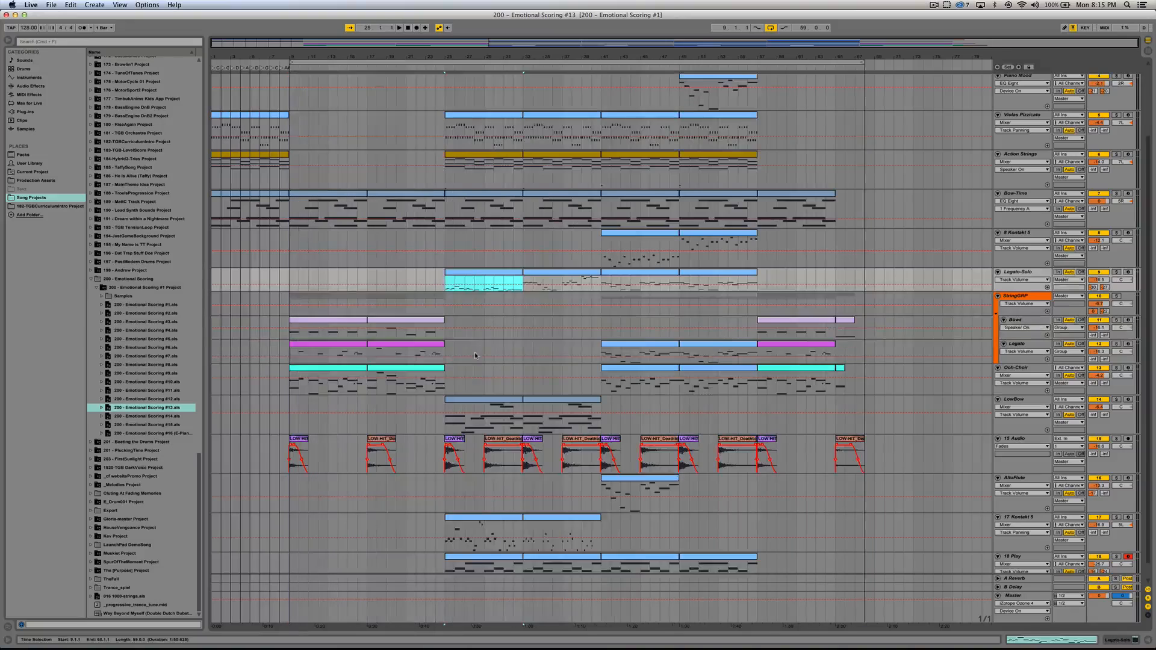
{"action": "scroll", "coordinate": [475, 352], "scroll_direction": "down", "scroll_amount": 1}
{"action": "key", "text": "space"}
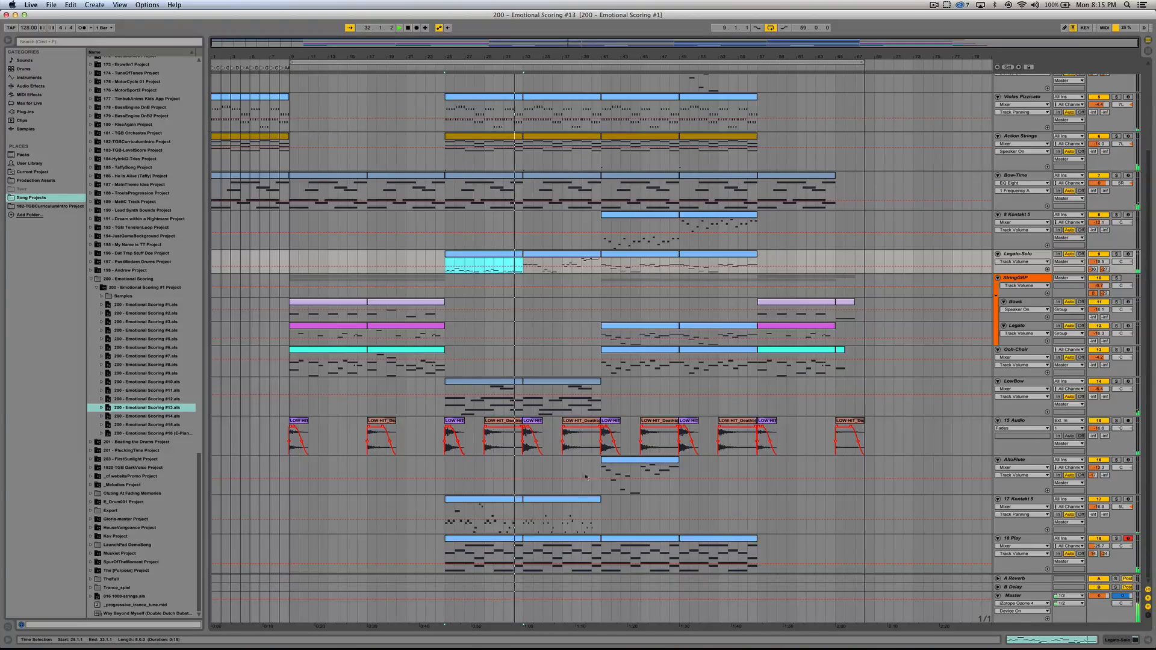
Step: Solo and play the bar 25 clips of 17 Kontakt 5 and Legato-Solo, first separately and finally together
{"action": "left_click", "coordinate": [493, 500]}
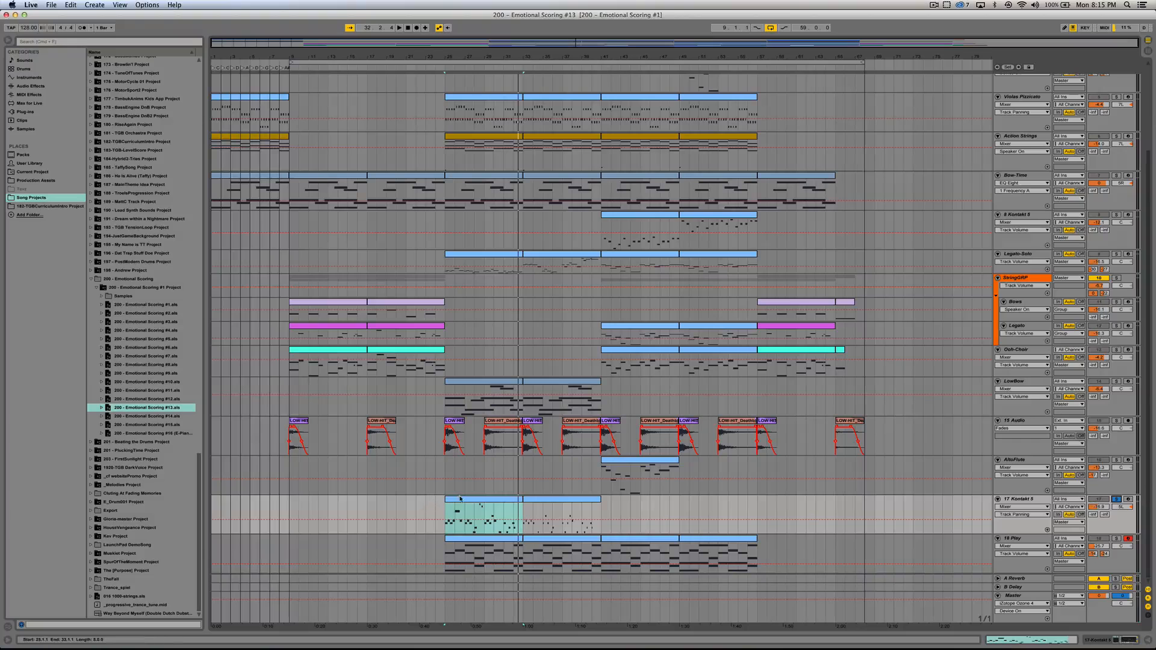
{"action": "key", "text": "space"}
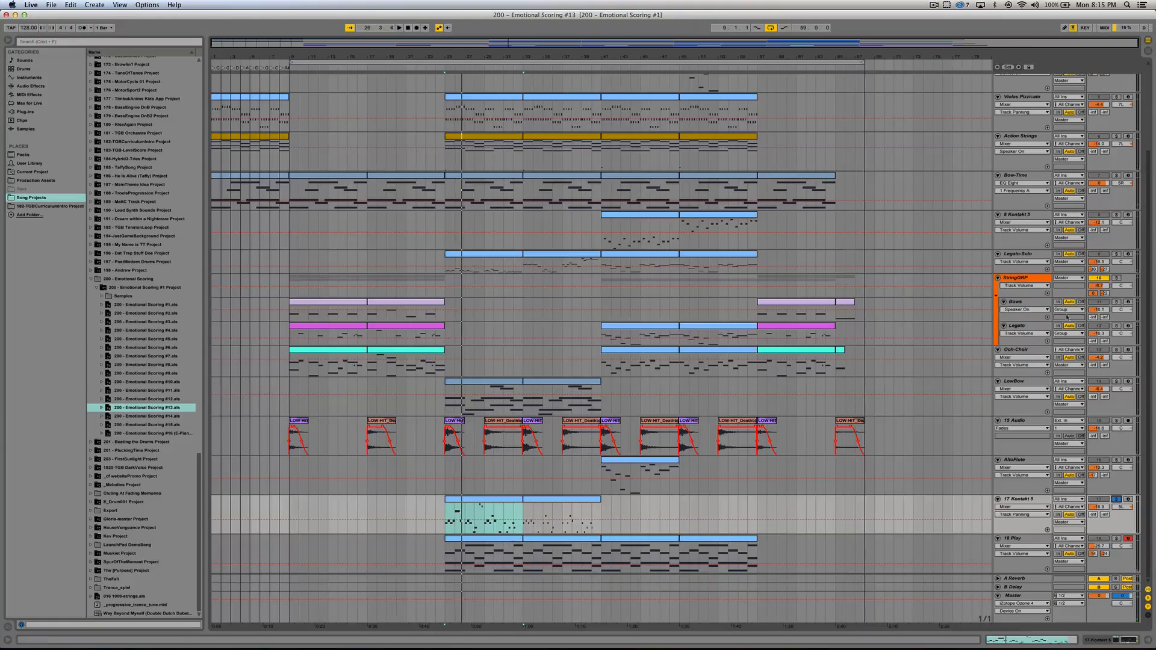
{"action": "left_click", "coordinate": [483, 253]}
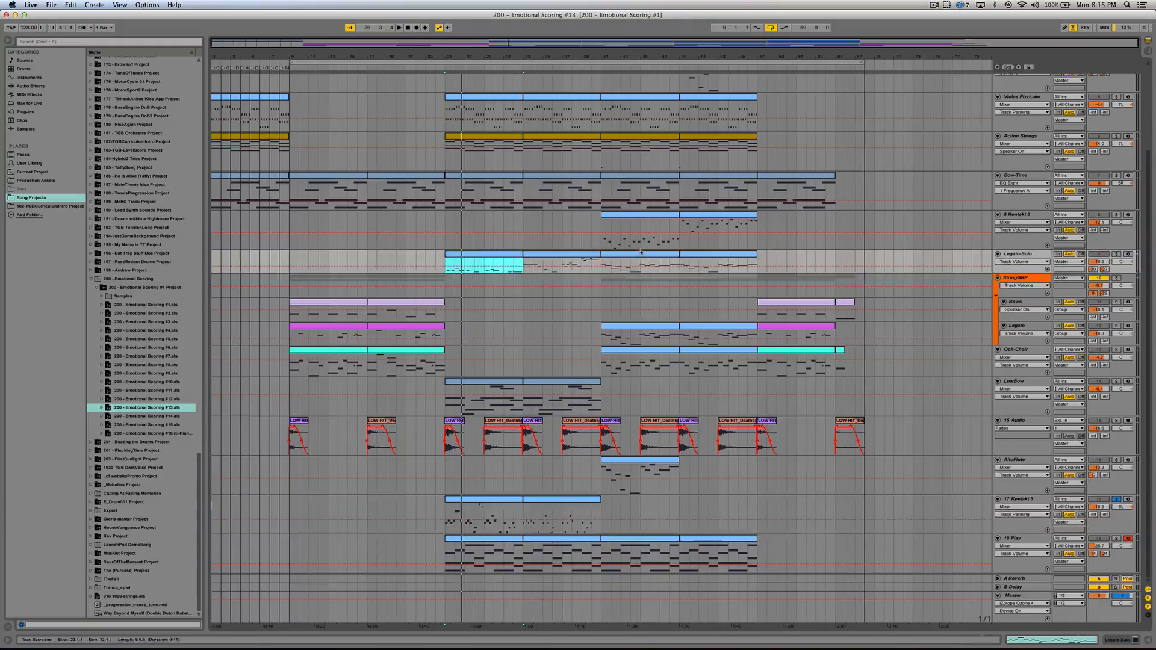
{"action": "left_click", "coordinate": [1117, 254]}
{"action": "key", "text": "space"}
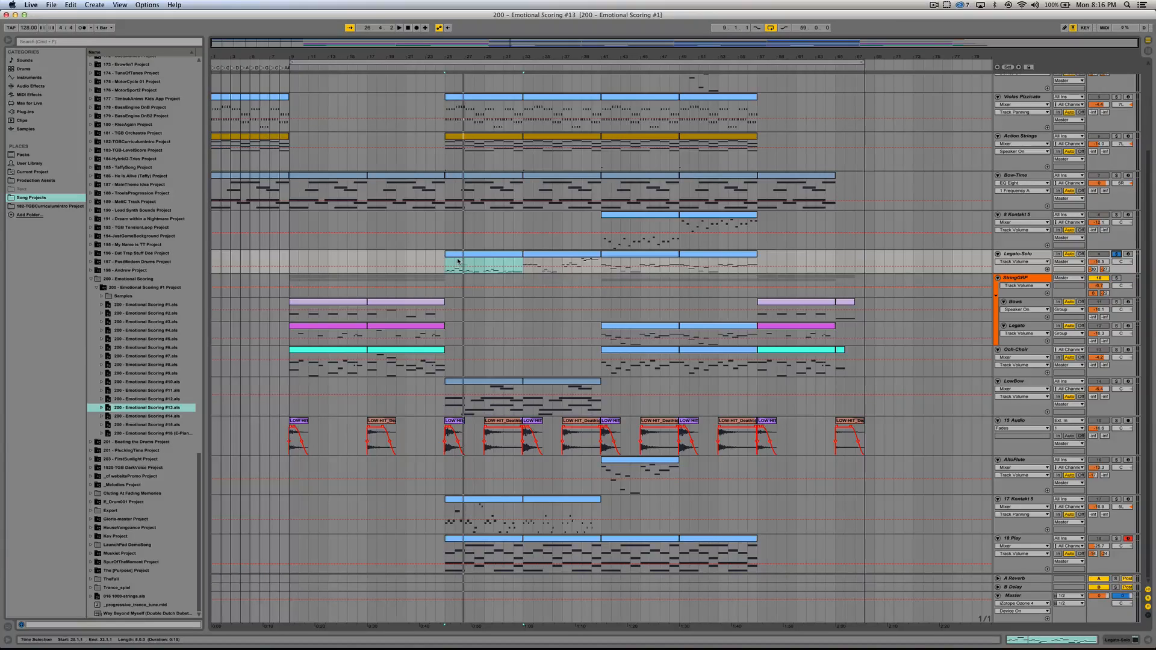
{"action": "left_click", "coordinate": [1116, 500]}
{"action": "key", "text": "space"}
Step: Solo the 18 Play track and play its first clip from bar 25
{"action": "left_click", "coordinate": [480, 538]}
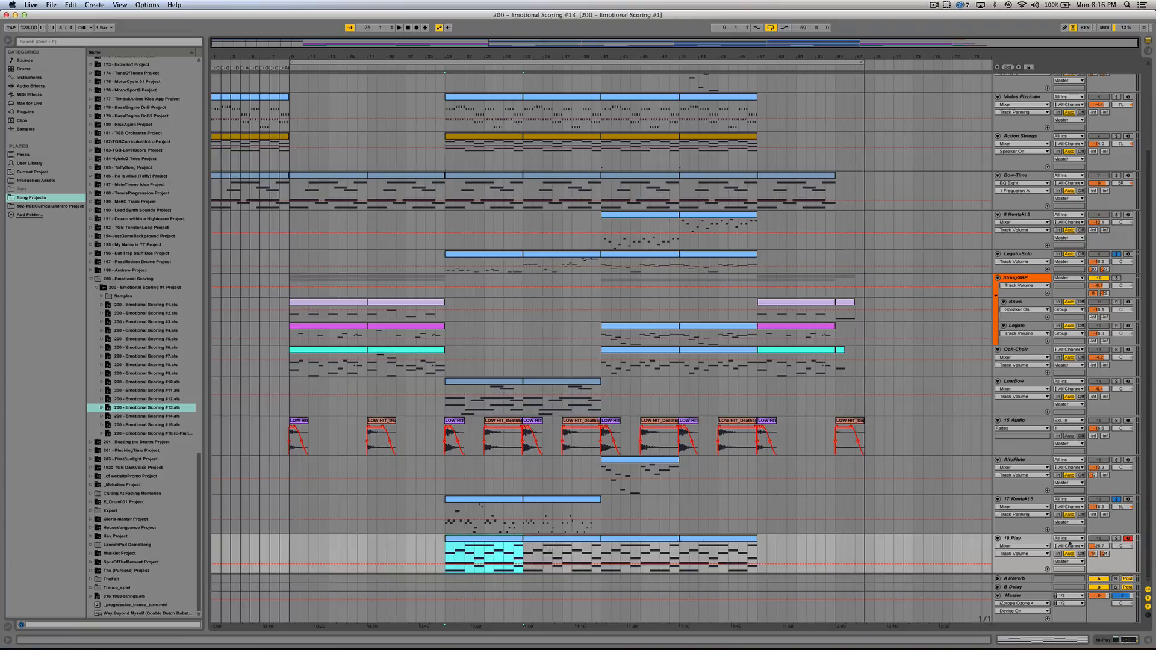
{"action": "left_click", "coordinate": [1115, 539]}
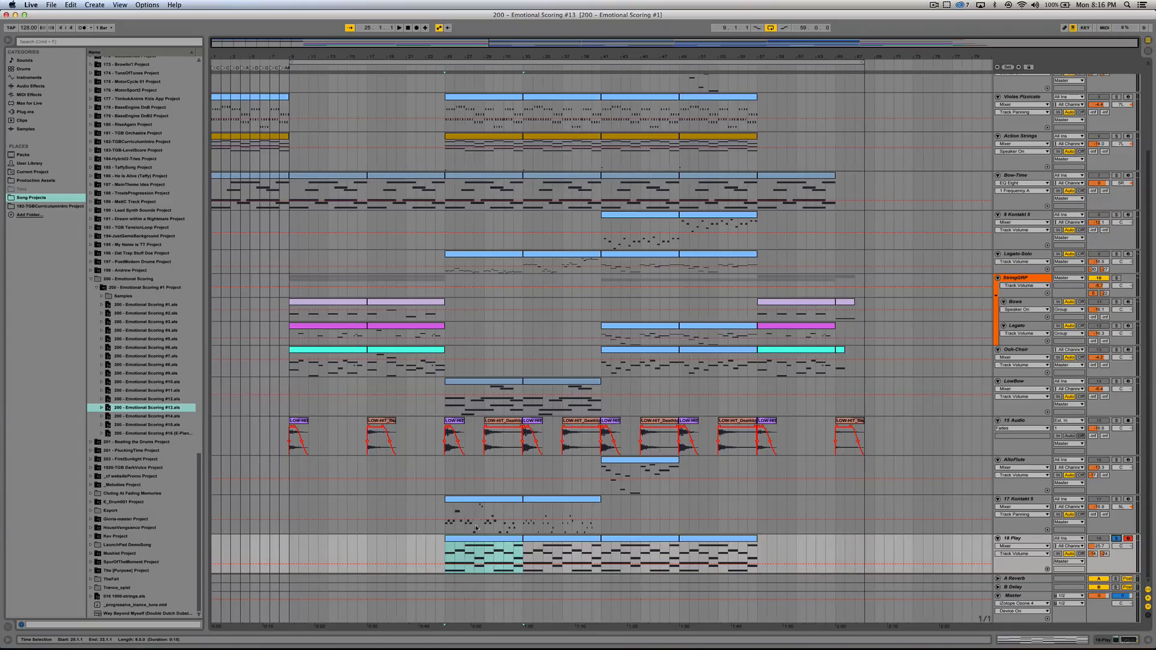
{"action": "key", "text": "space"}
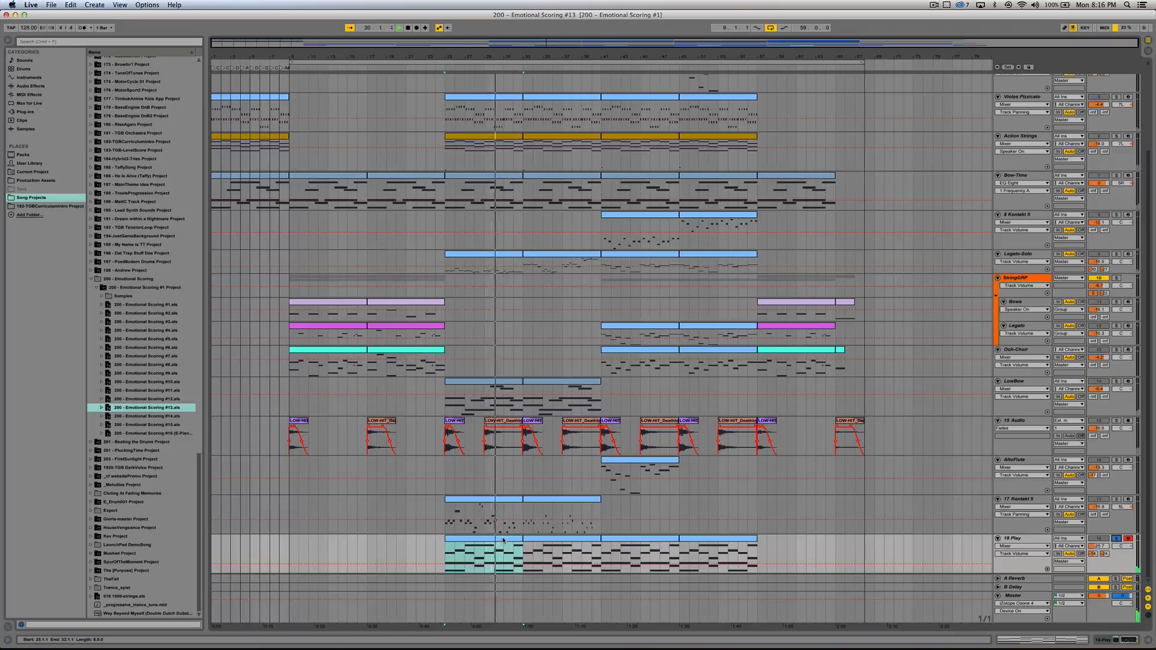
Step: Review the notes of the first 18 Play clip, hide the clip view, and select the track's bar 25 and bar 33 clips in turn
{"action": "double_click", "coordinate": [504, 540]}
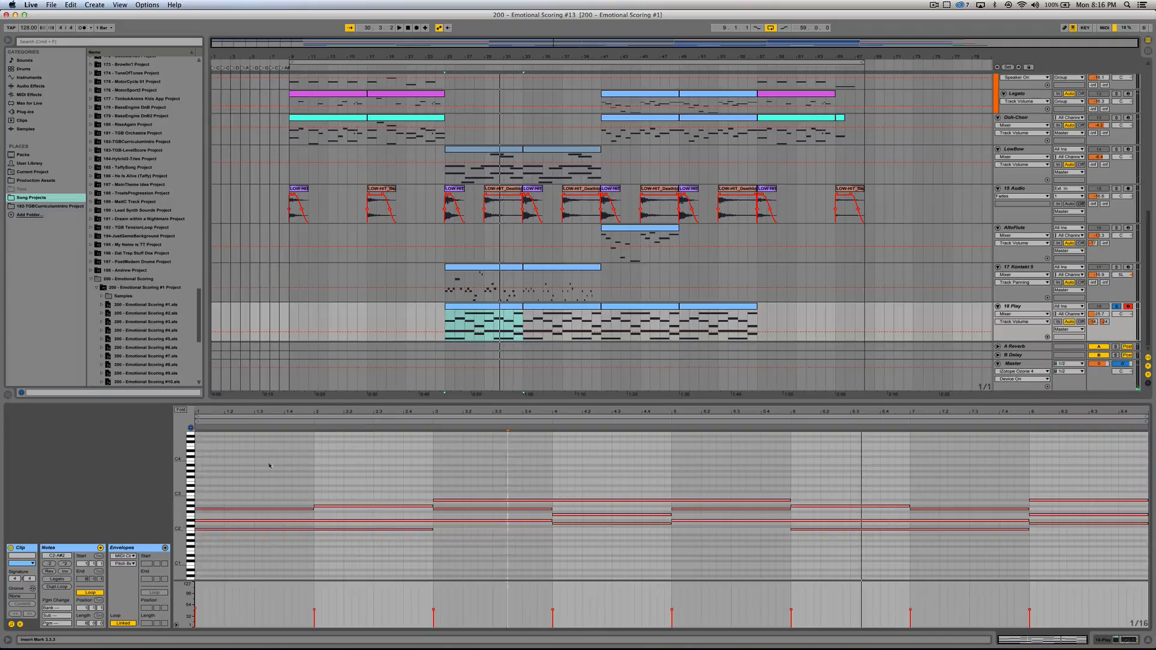
{"action": "left_click", "coordinate": [240, 491]}
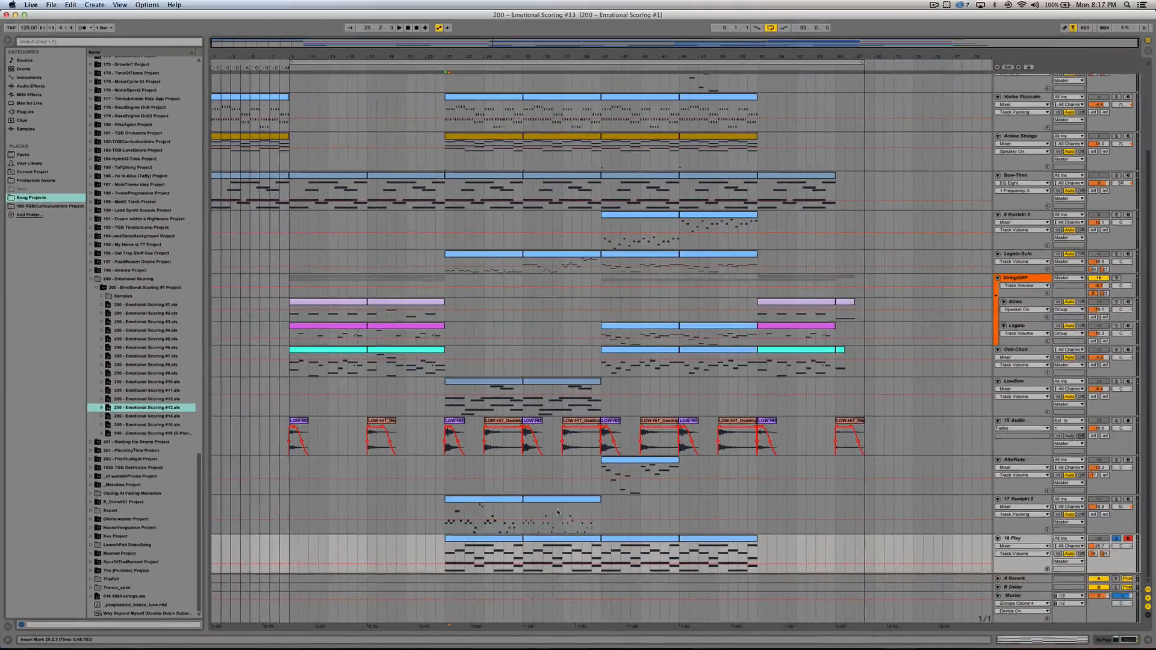
{"action": "left_click", "coordinate": [497, 539]}
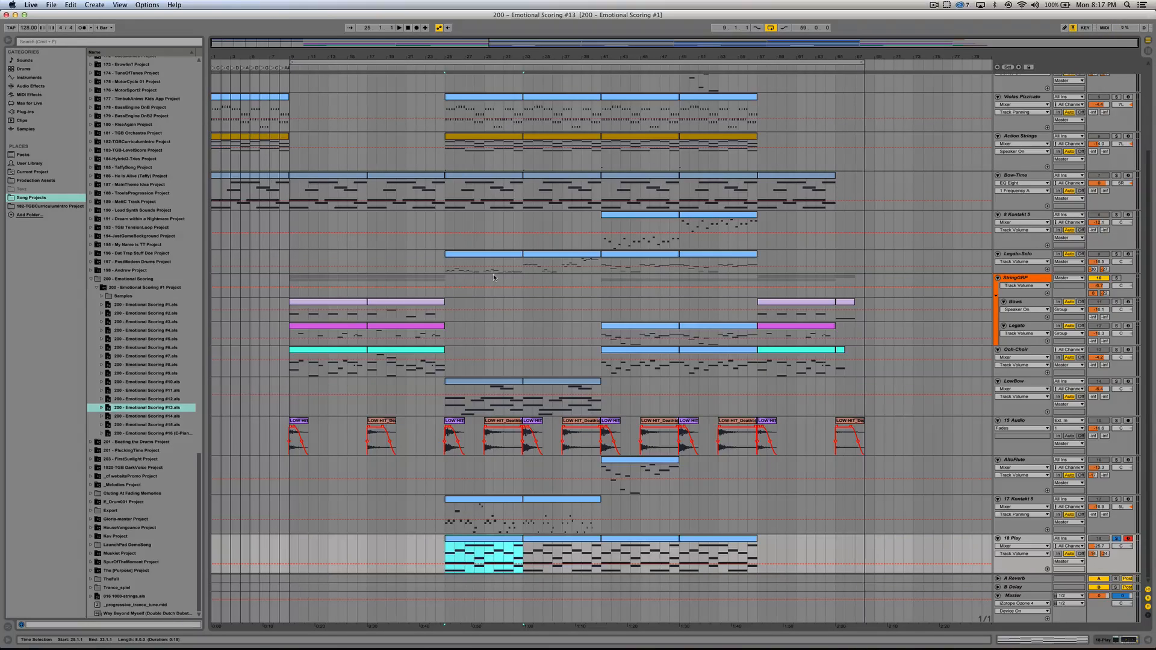
{"action": "left_click", "coordinate": [542, 545]}
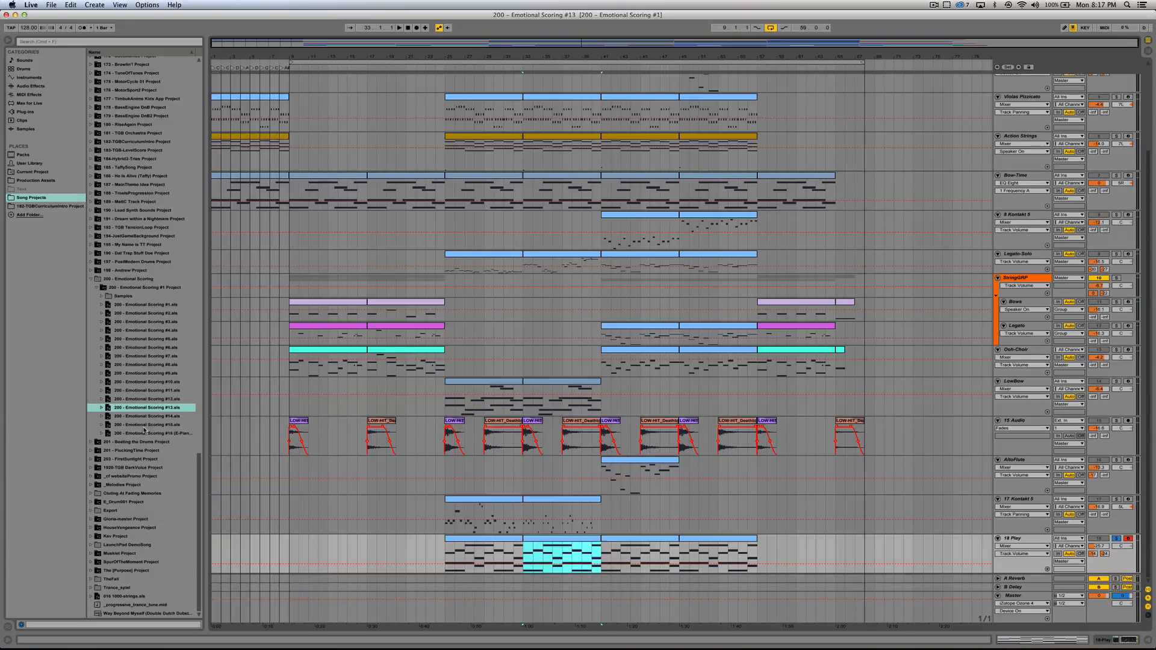
Step: Open the saved set 200 - Emotional Scoring #16 (E-Piano) and place the insert marker at bar 9 on the Short Strings track
{"action": "double_click", "coordinate": [140, 433]}
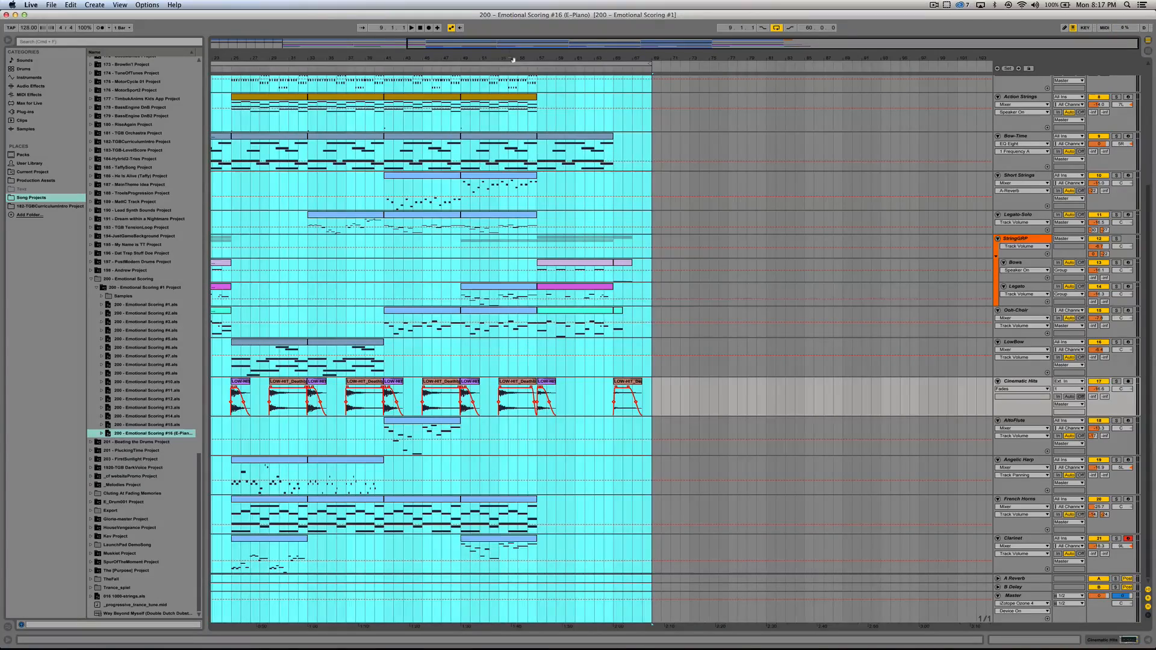
{"action": "left_click_drag", "start_coordinate": [514, 46], "coordinate": [590, 69]}
{"action": "left_click", "coordinate": [236, 191]}
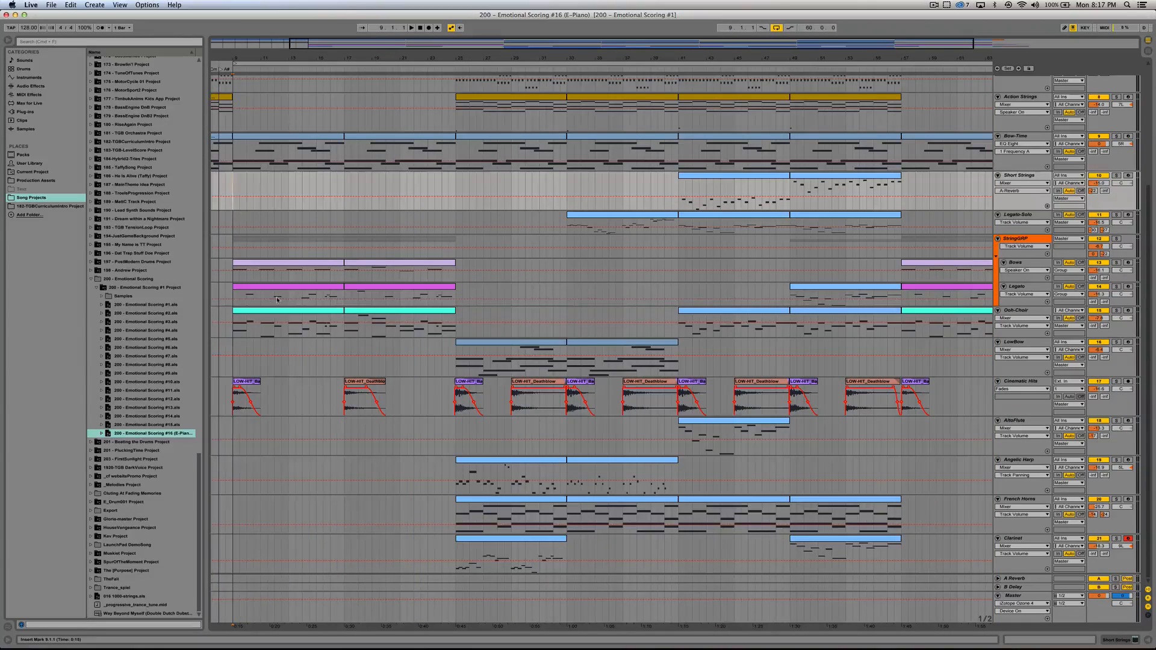
Step: Select the Bow-Time clip at bar 9, show the track's devices, then solo the track and play it from there
{"action": "left_click", "coordinate": [277, 153]}
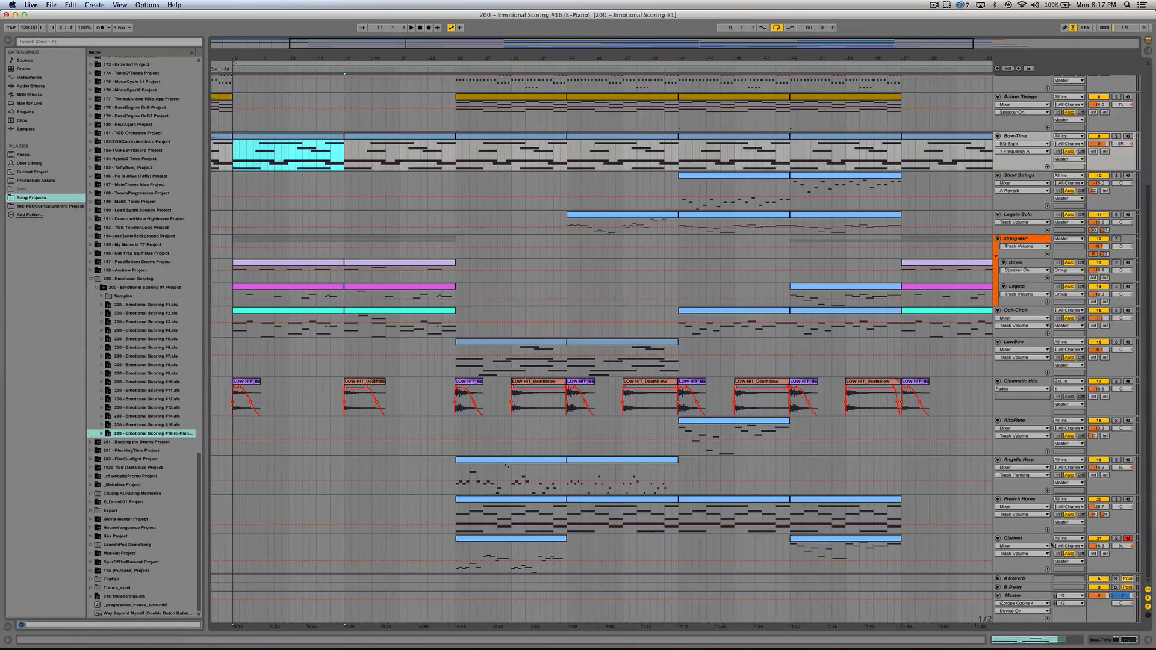
{"action": "left_click", "coordinate": [1104, 640]}
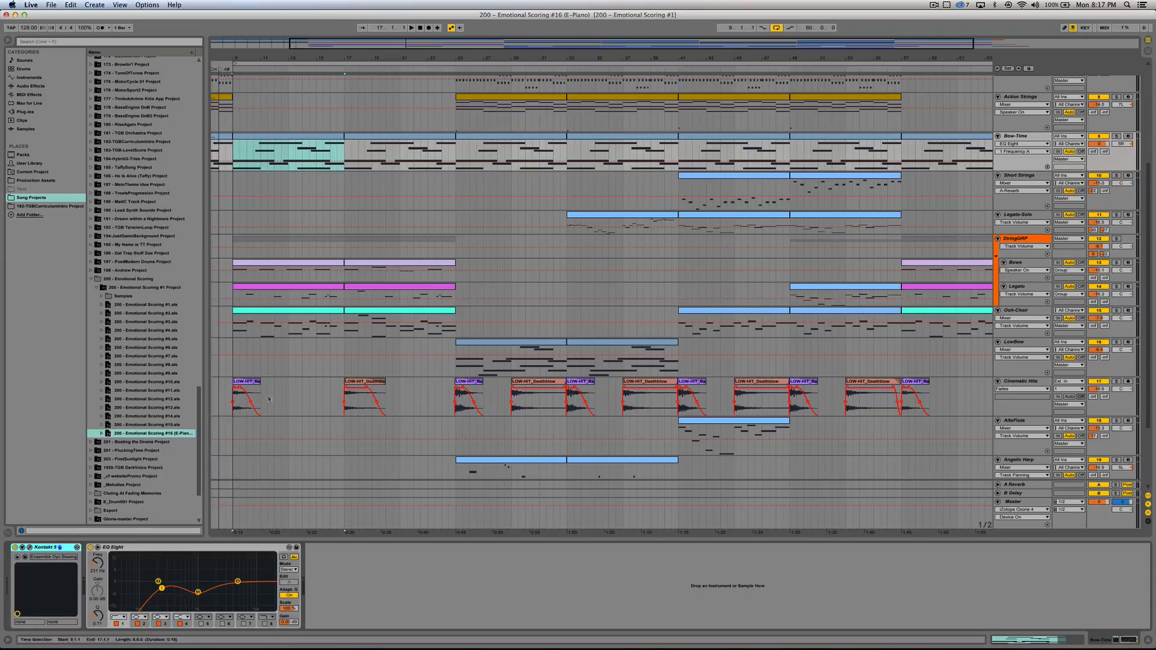
{"action": "left_click", "coordinate": [1115, 136]}
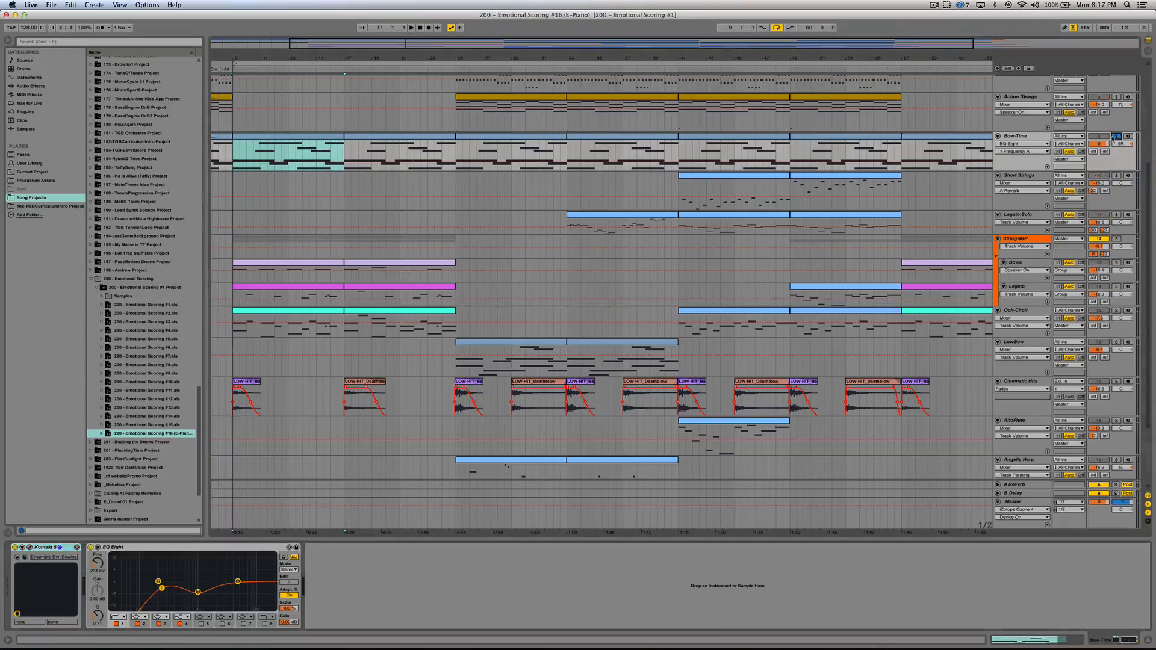
{"action": "key", "text": "space"}
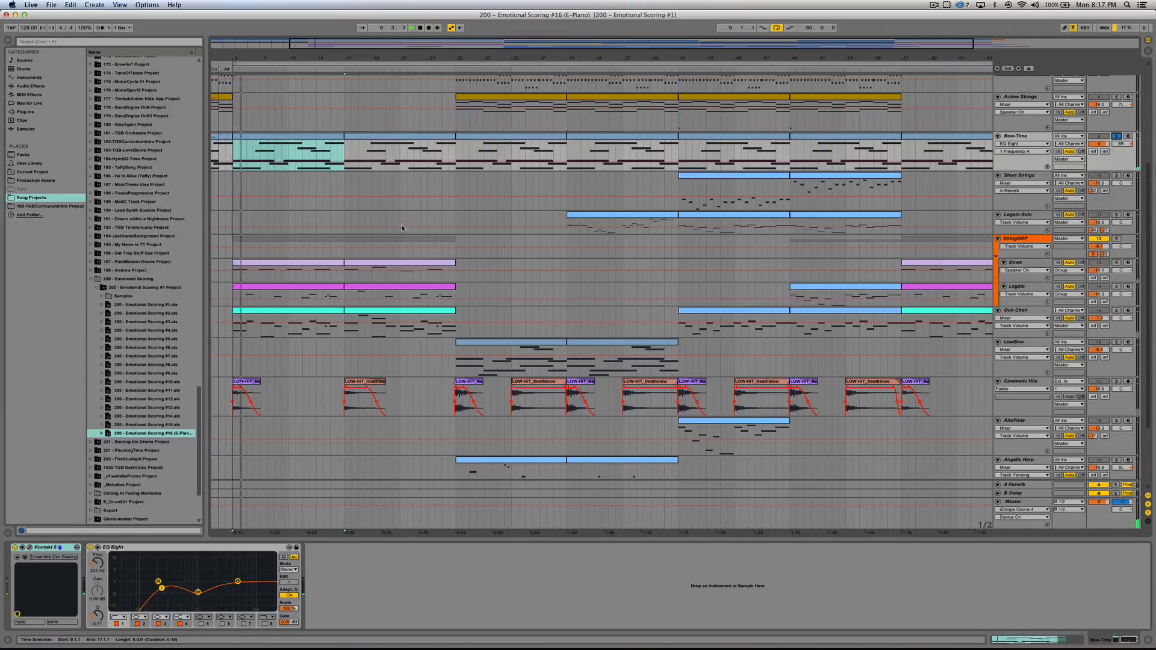
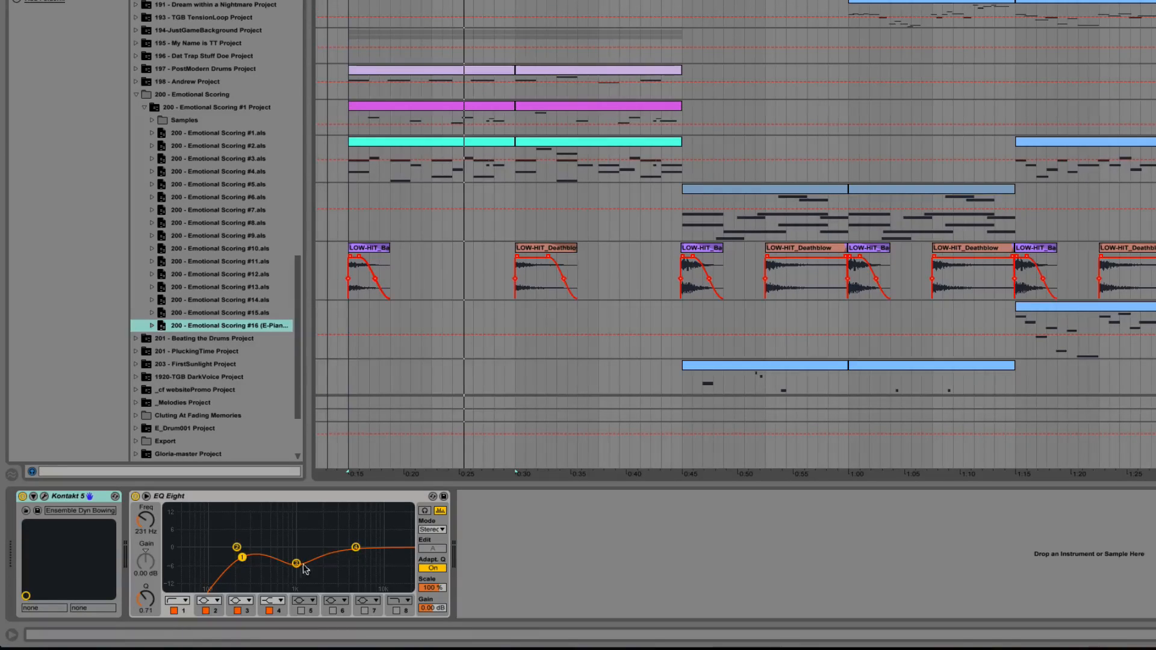
Step: Select the bar 9 clips of the Bows, Legato, Ooh-Choir and Piano Mood tracks in turn to show each track's devices
{"action": "scroll", "coordinate": [527, 138], "scroll_direction": "up", "scroll_amount": 2}
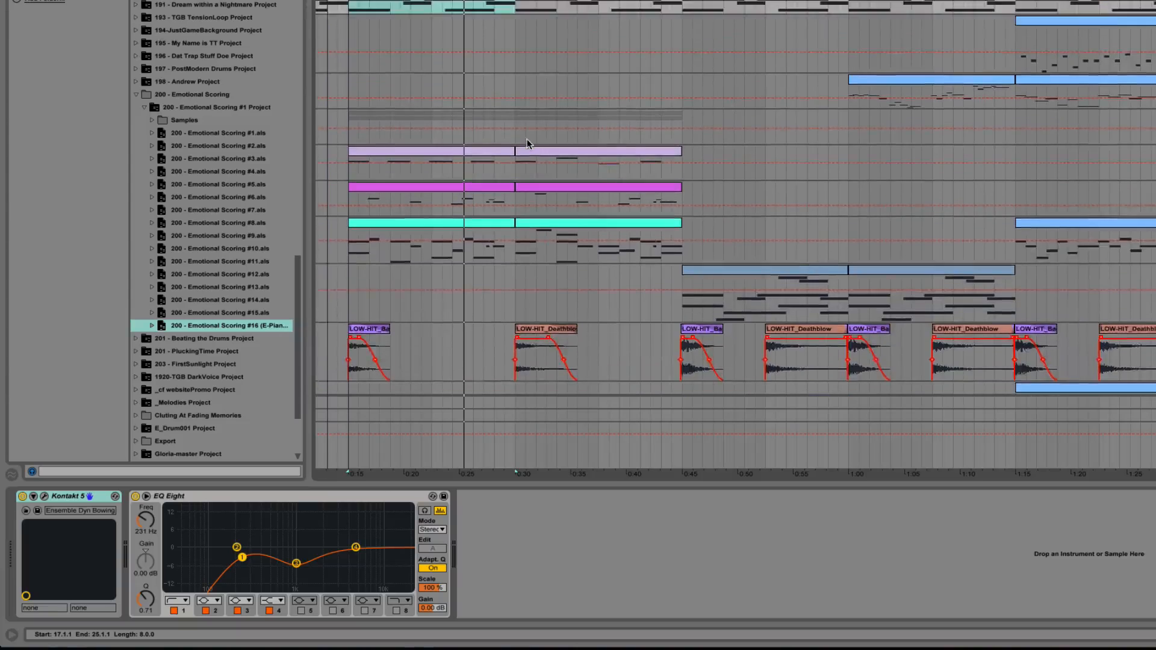
{"action": "left_click", "coordinate": [484, 85]}
{"action": "left_click", "coordinate": [479, 121]}
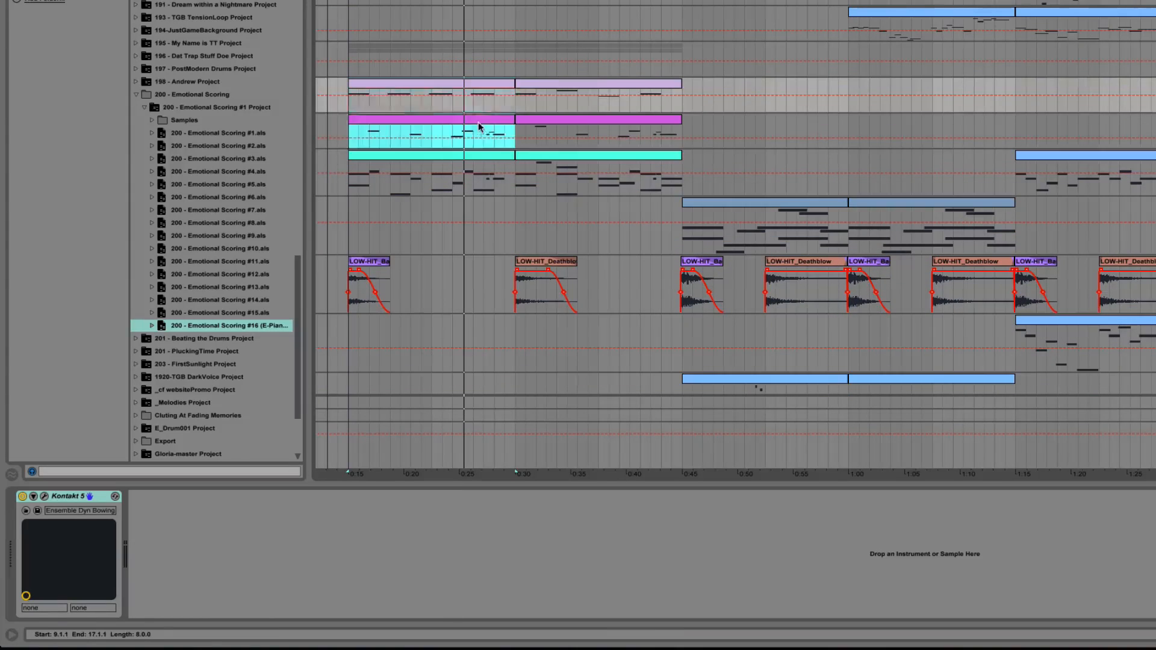
{"action": "left_click", "coordinate": [479, 157]}
{"action": "scroll", "coordinate": [509, 229], "scroll_direction": "down", "scroll_amount": 3}
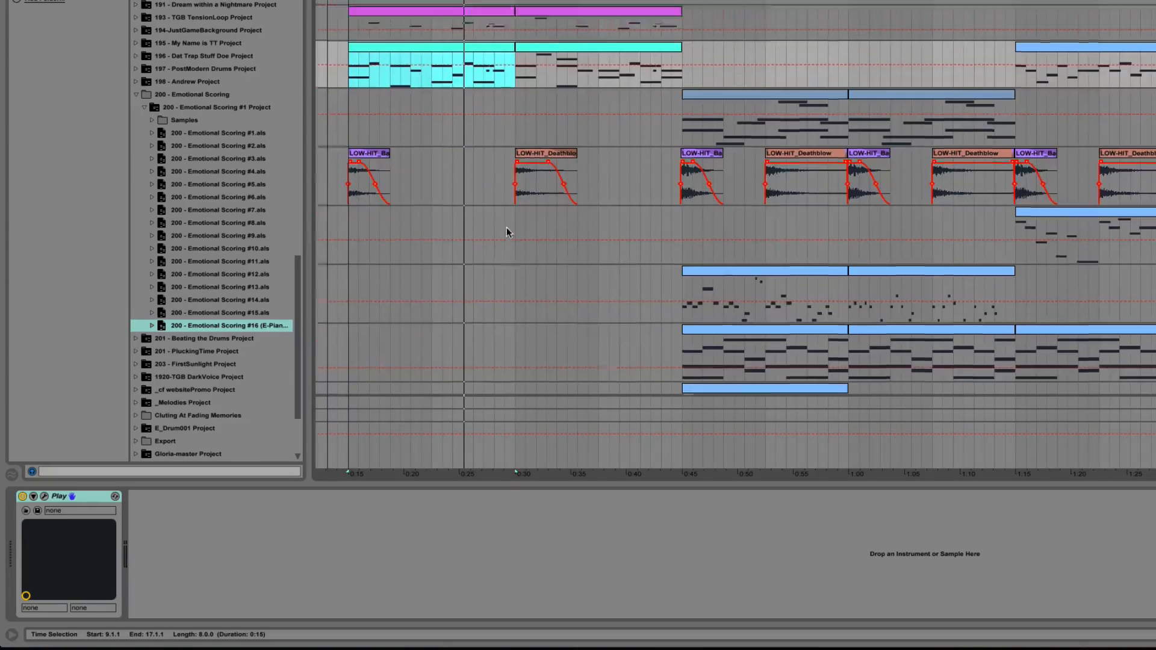
{"action": "scroll", "coordinate": [507, 234], "scroll_direction": "up", "scroll_amount": 8}
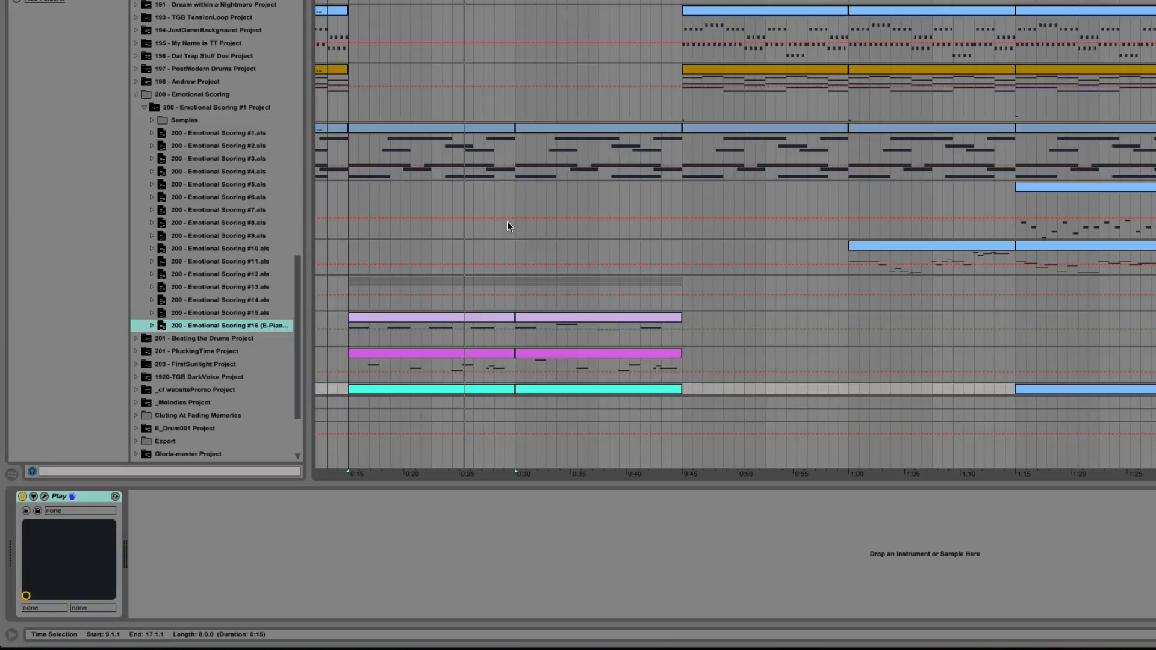
{"action": "key", "text": "Up"}
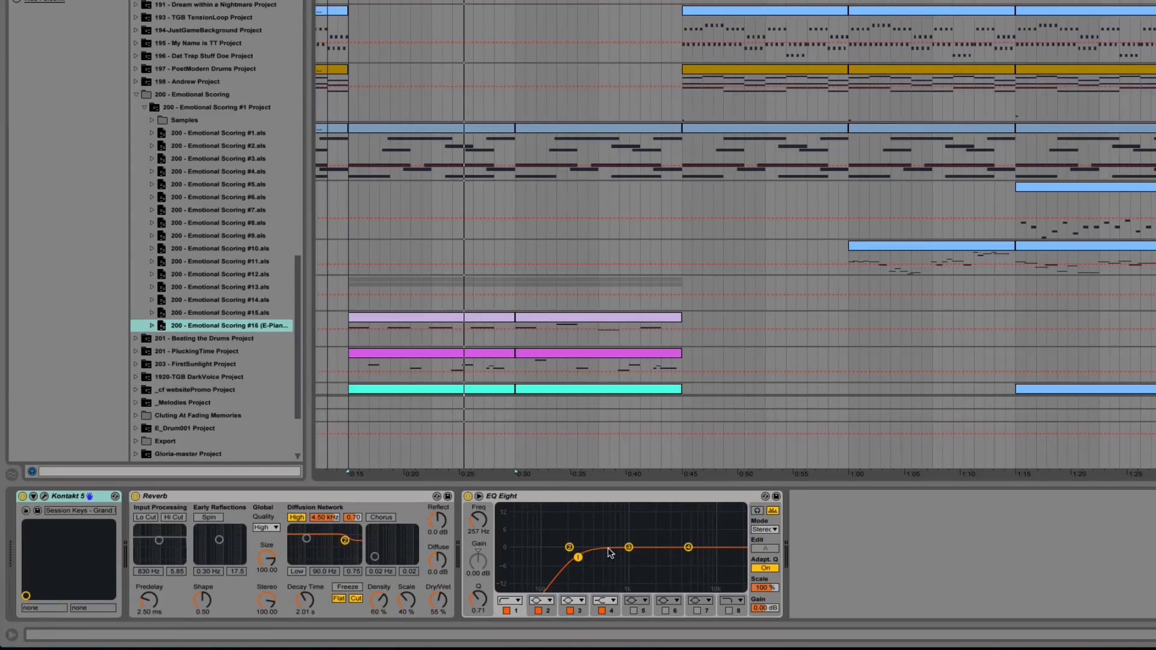
{"action": "scroll", "coordinate": [722, 16], "scroll_direction": "down", "scroll_amount": 10}
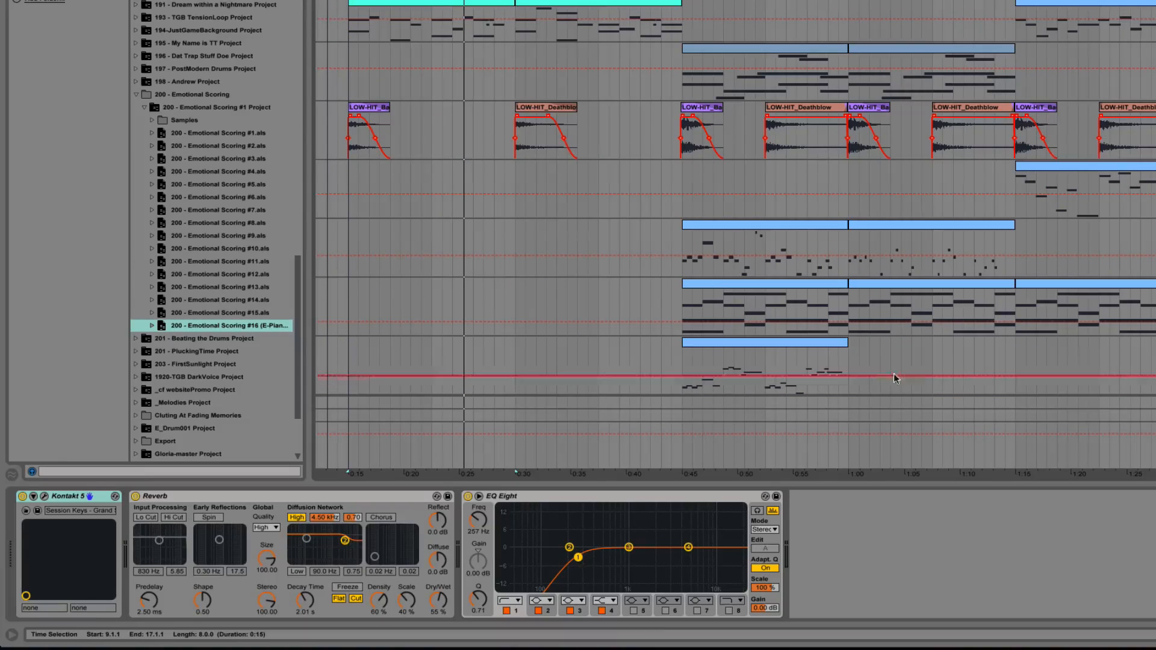
Step: Select the Clarinet clip at bar 25 to show its devices, solo the track and play it from there
{"action": "left_click", "coordinate": [804, 348]}
{"action": "left_click", "coordinate": [804, 343]}
{"action": "scroll", "coordinate": [805, 346], "scroll_direction": "up", "scroll_amount": 5}
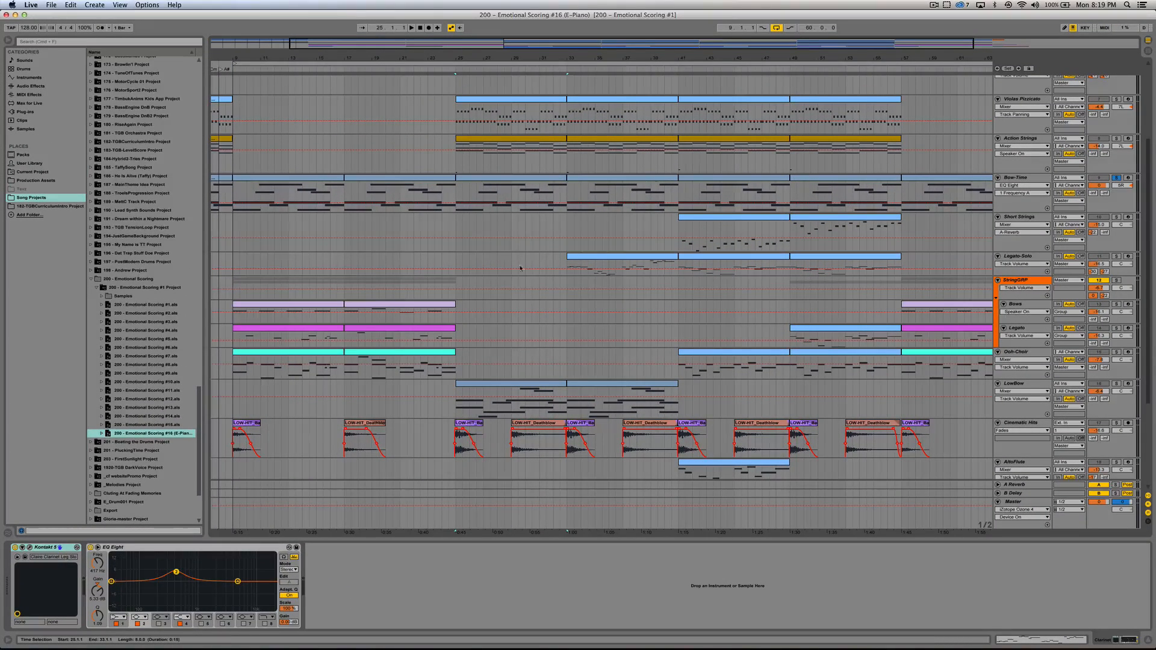
{"action": "scroll", "coordinate": [509, 336], "scroll_direction": "down", "scroll_amount": 5}
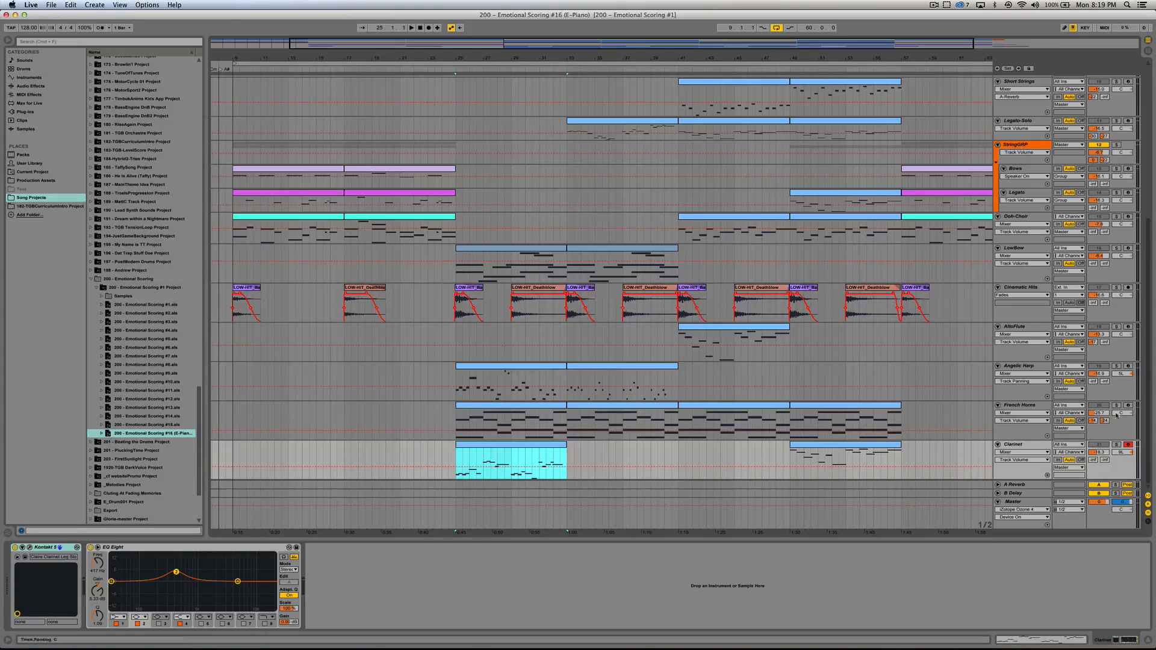
{"action": "left_click", "coordinate": [1117, 445]}
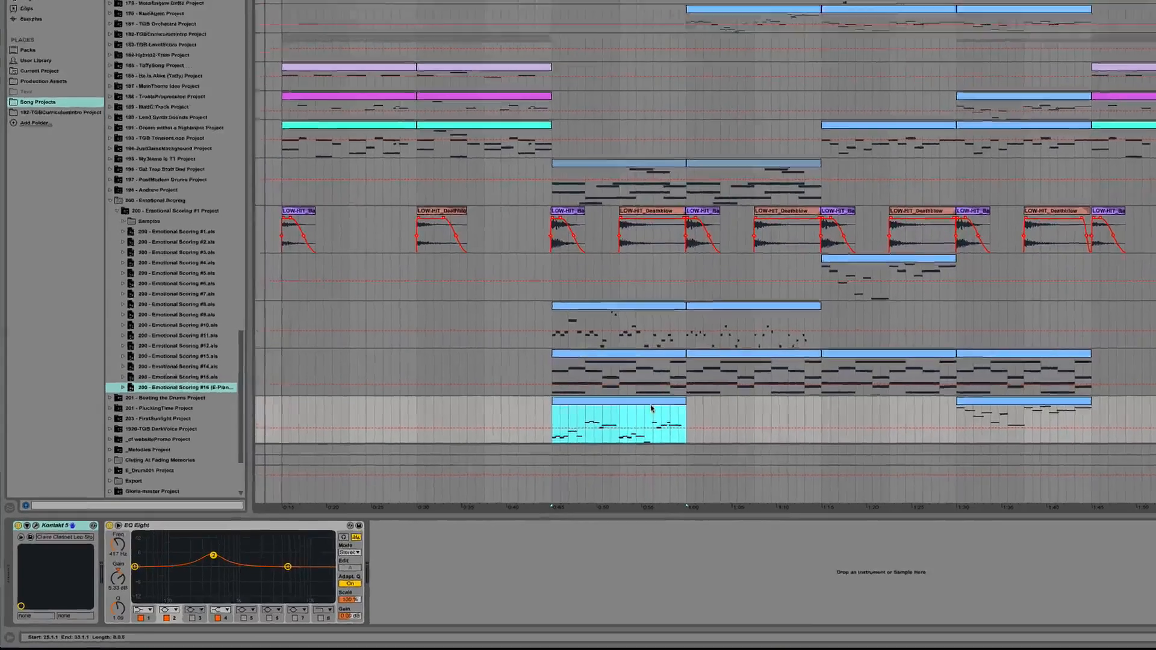
{"action": "key", "text": "space"}
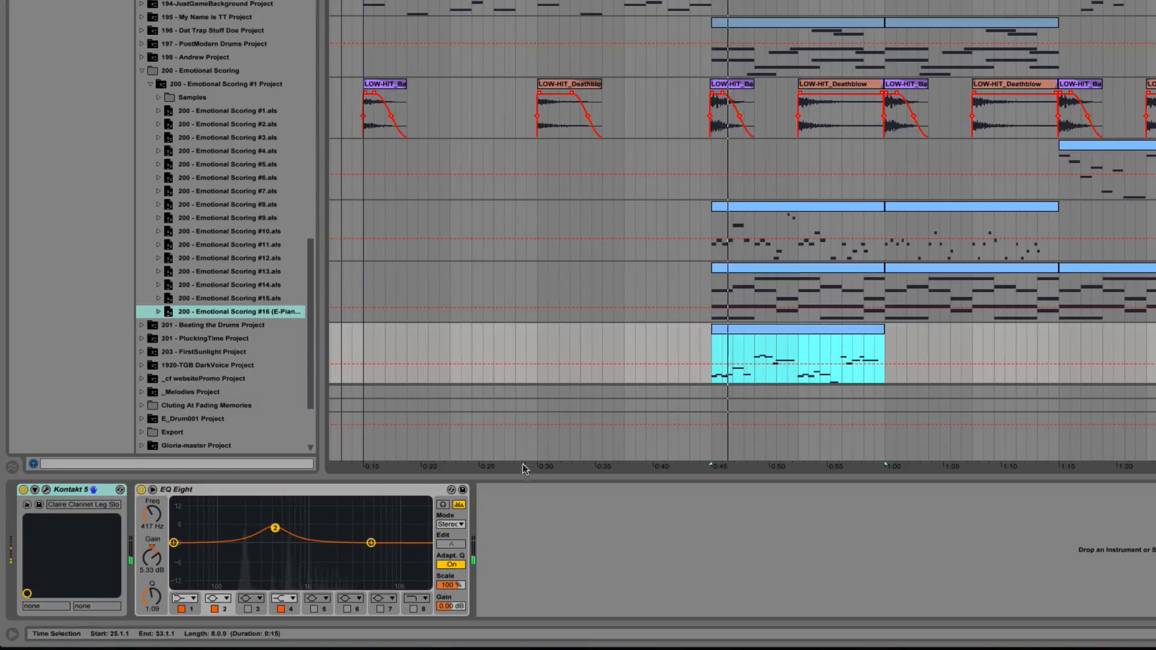
Step: Open the Clarinet track's Kontakt 5 instrument to inspect the Claire clarinet patch, move its window aside, and close it
{"action": "left_click", "coordinate": [46, 490]}
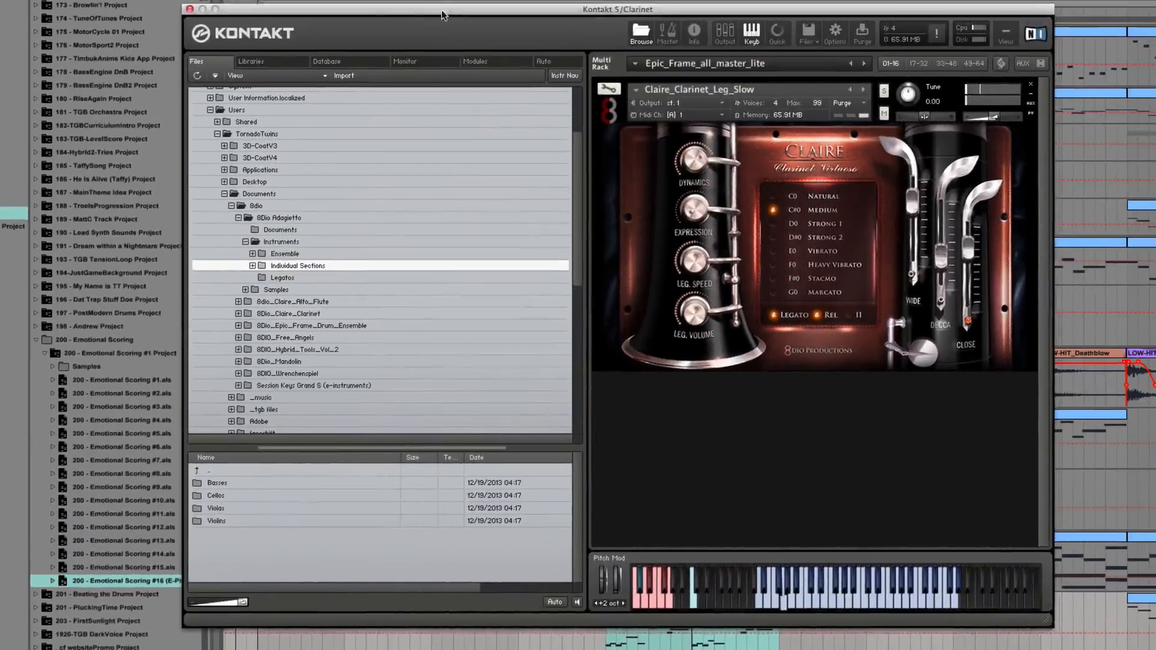
{"action": "left_click_drag", "start_coordinate": [442, 12], "coordinate": [197, 0]}
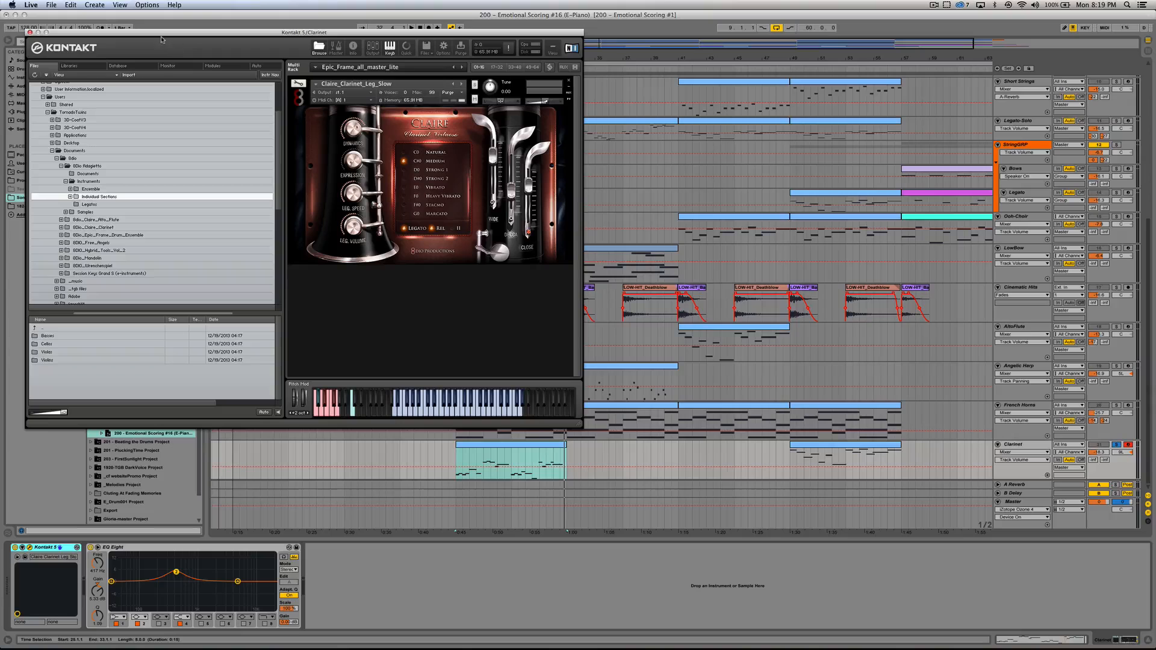
{"action": "left_click_drag", "start_coordinate": [168, 33], "coordinate": [188, 64]}
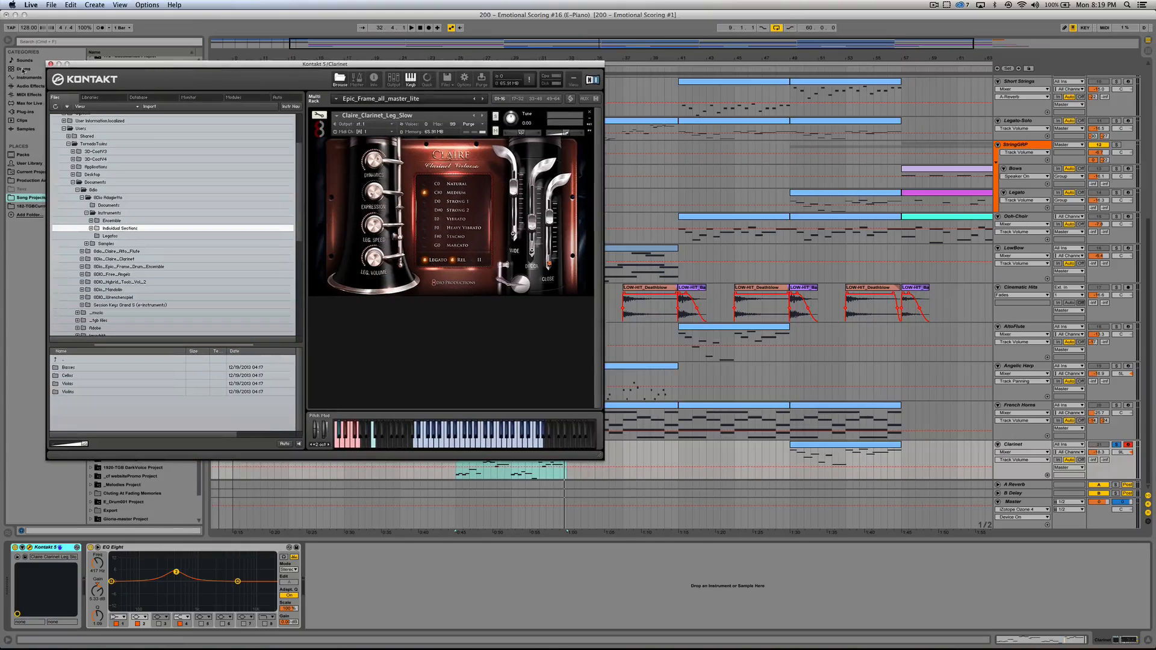
{"action": "left_click", "coordinate": [50, 64]}
Step: Unsolo the Clarinet track, play its bar 25 clip together with the full mix, and stop playback
{"action": "left_click", "coordinate": [472, 467]}
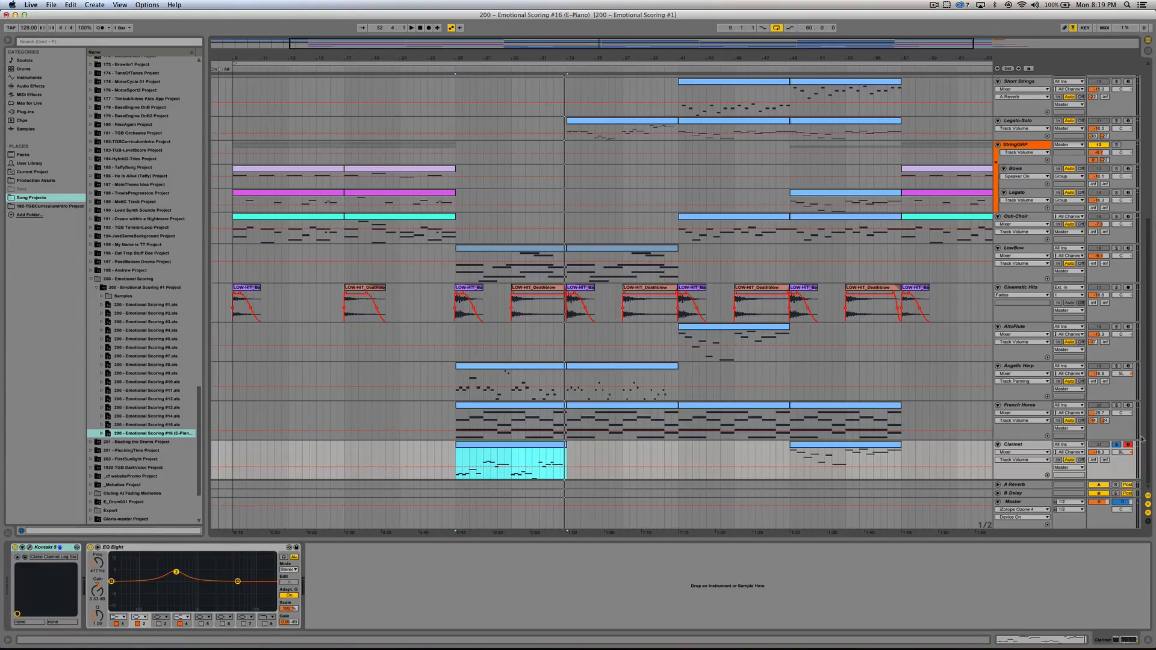
{"action": "left_click", "coordinate": [1117, 446]}
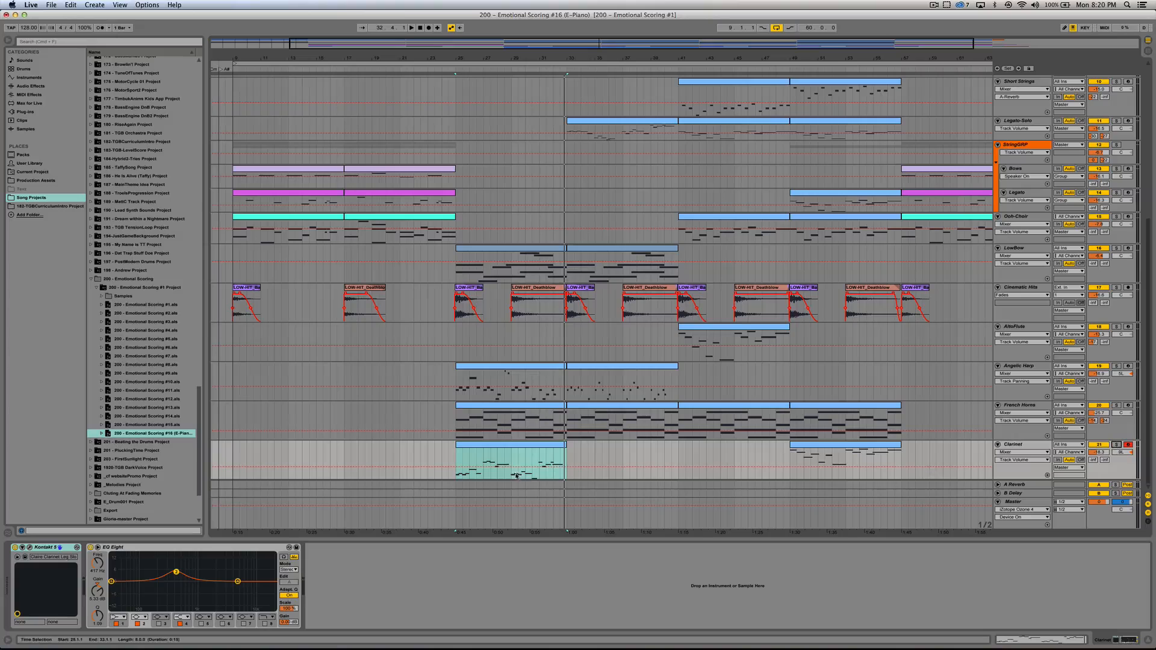
{"action": "left_click", "coordinate": [511, 444]}
{"action": "key", "text": "space"}
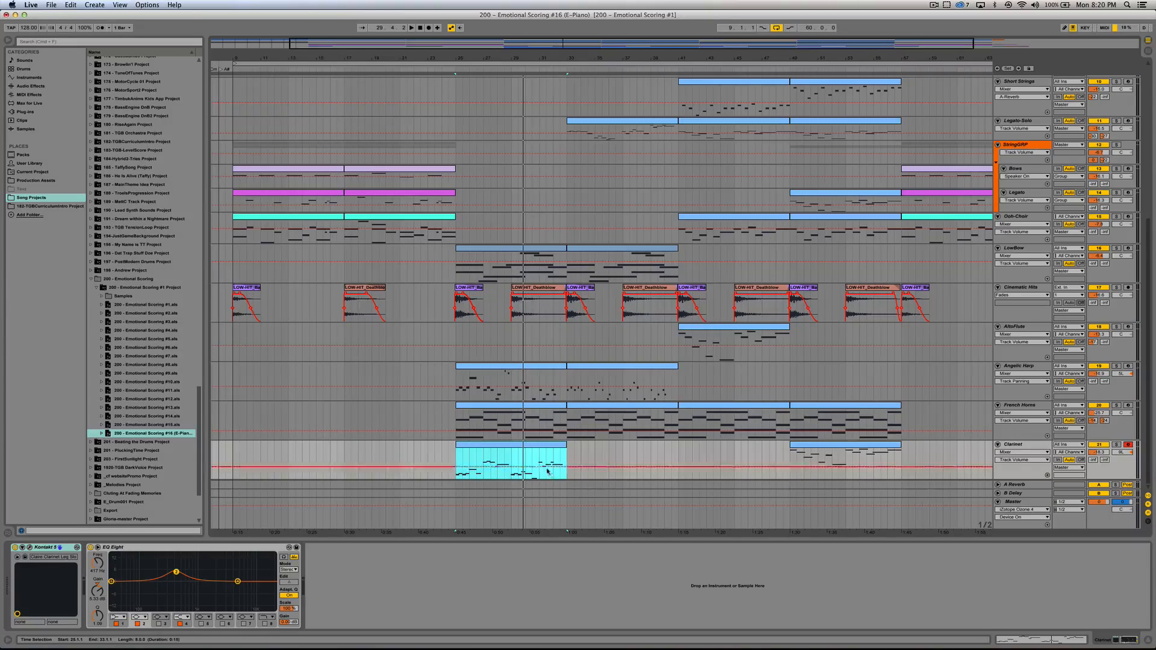
{"action": "left_click", "coordinate": [521, 476]}
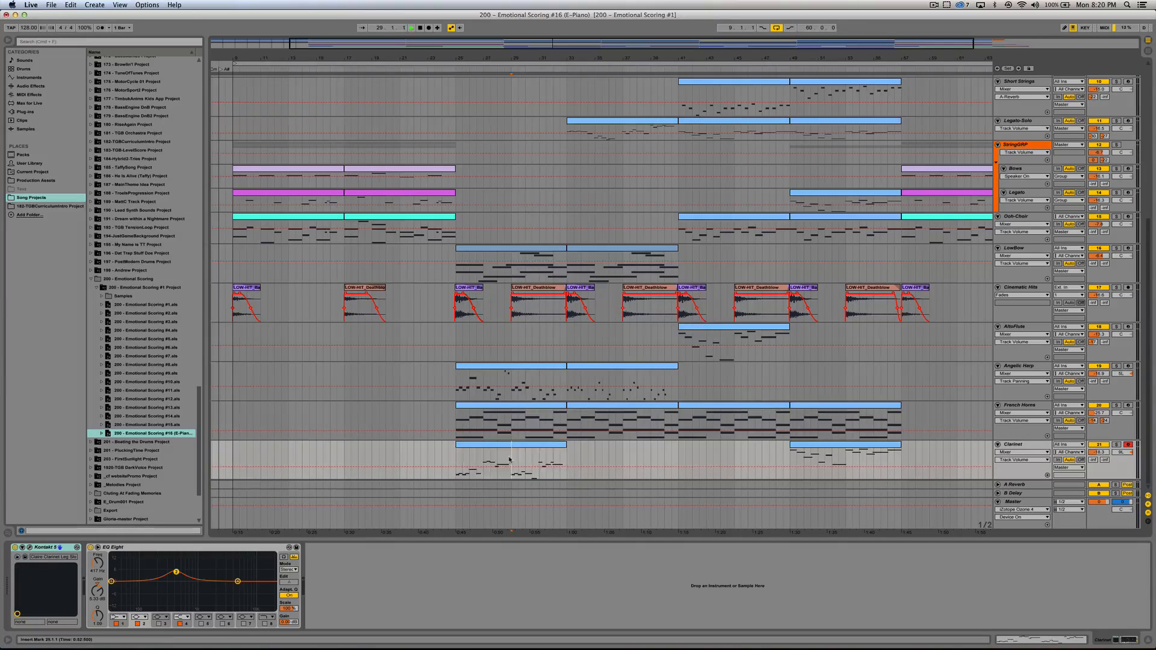
{"action": "left_click", "coordinate": [557, 448]}
{"action": "key", "text": "space"}
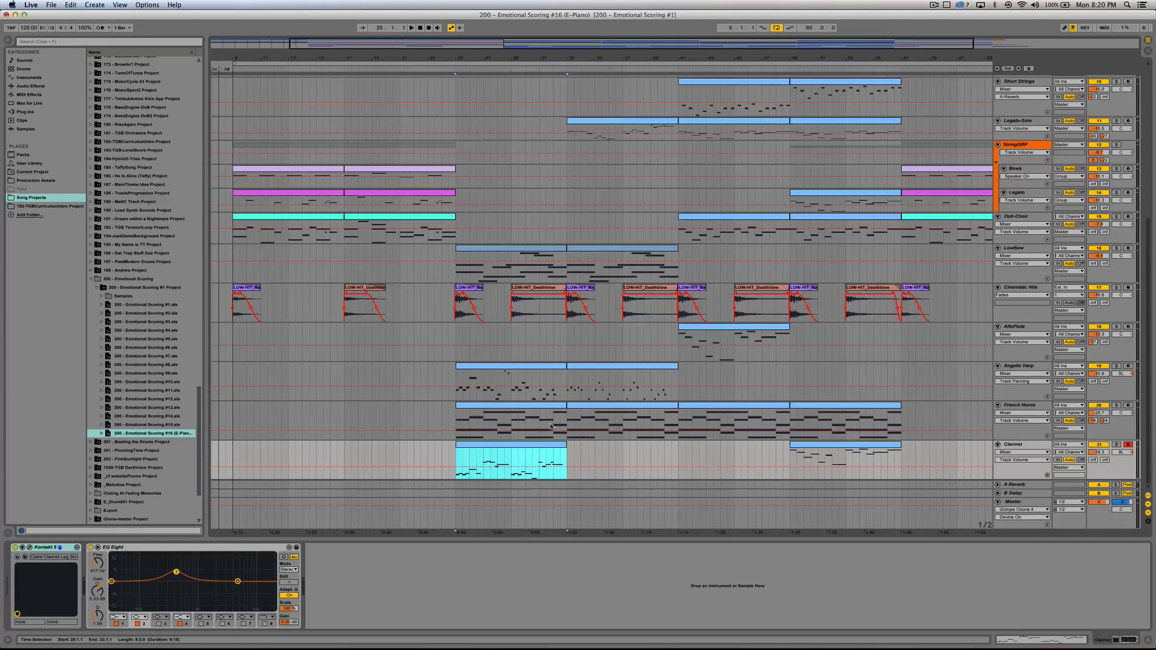
Step: Select the Legato-Solo clip at bar 33 and show the track's devices
{"action": "scroll", "coordinate": [602, 355], "scroll_direction": "up", "scroll_amount": 10}
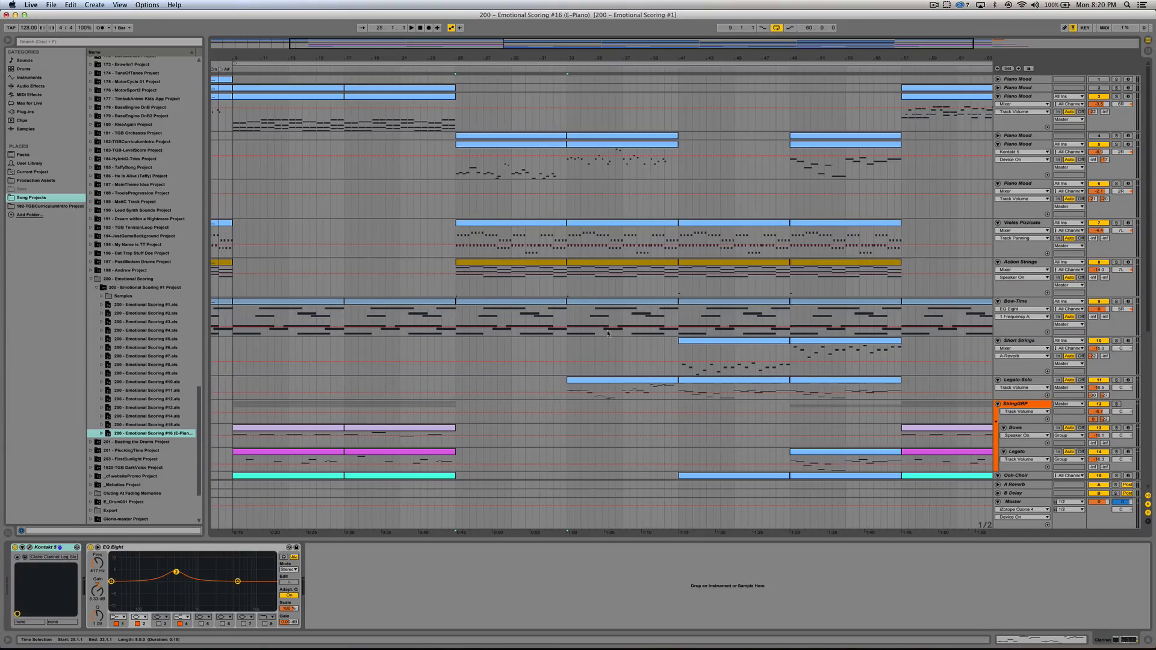
{"action": "scroll", "coordinate": [626, 334], "scroll_direction": "down", "scroll_amount": 8}
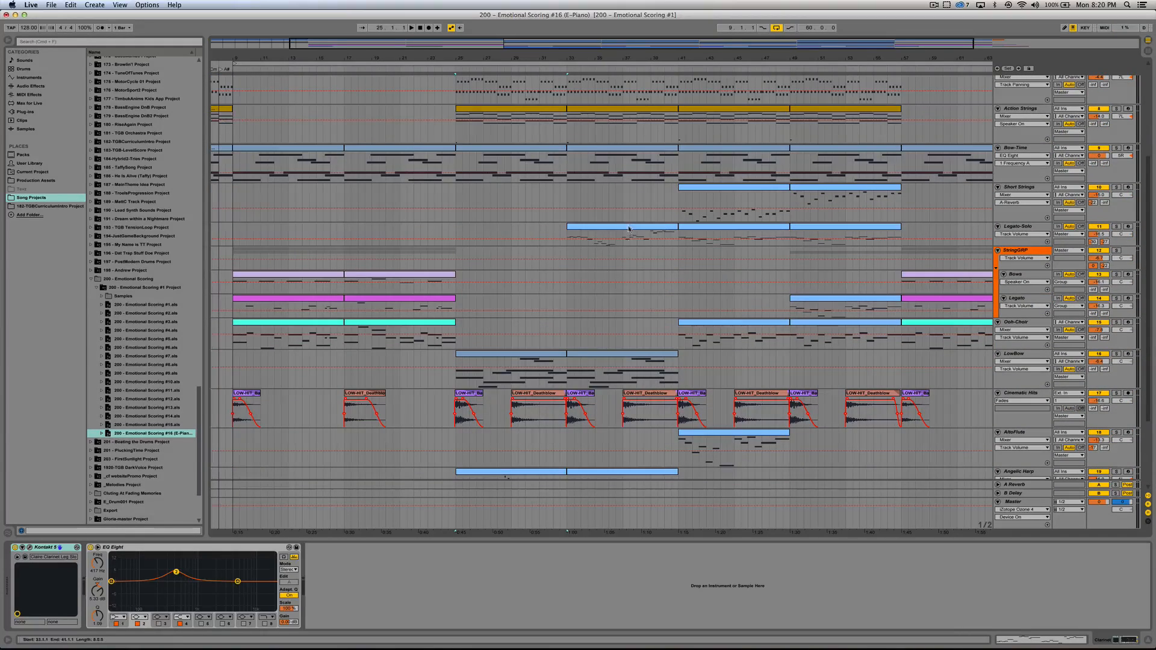
{"action": "left_click", "coordinate": [672, 224]}
{"action": "scroll", "coordinate": [646, 230], "scroll_direction": "down", "scroll_amount": 5}
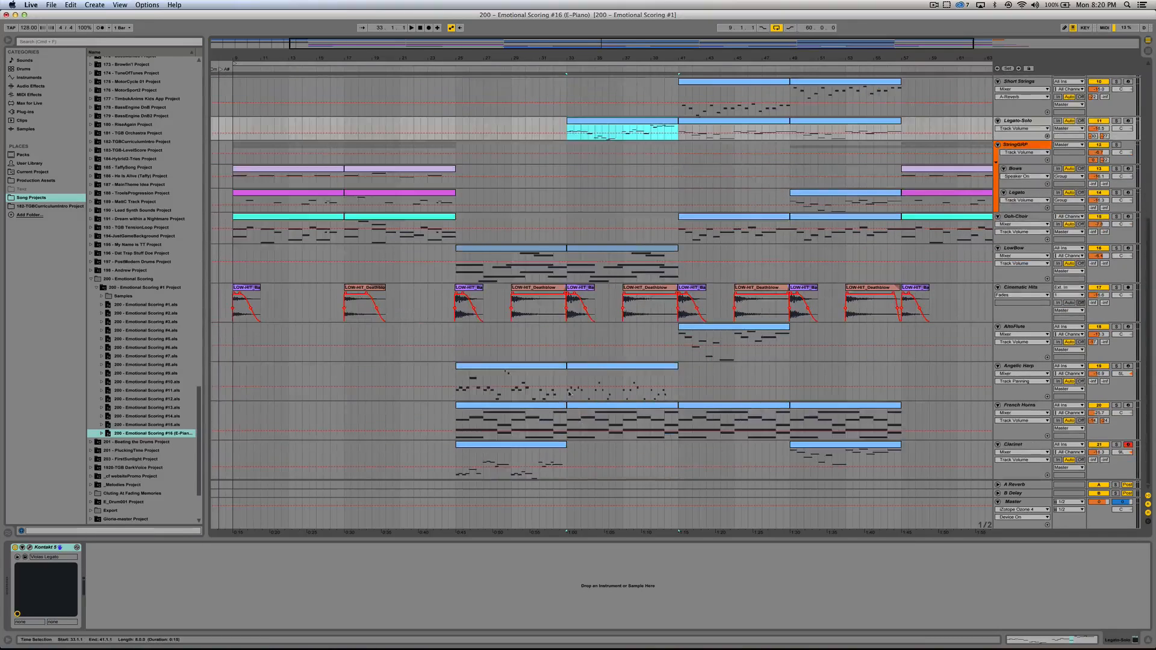
{"action": "scroll", "coordinate": [644, 292], "scroll_direction": "up", "scroll_amount": 10}
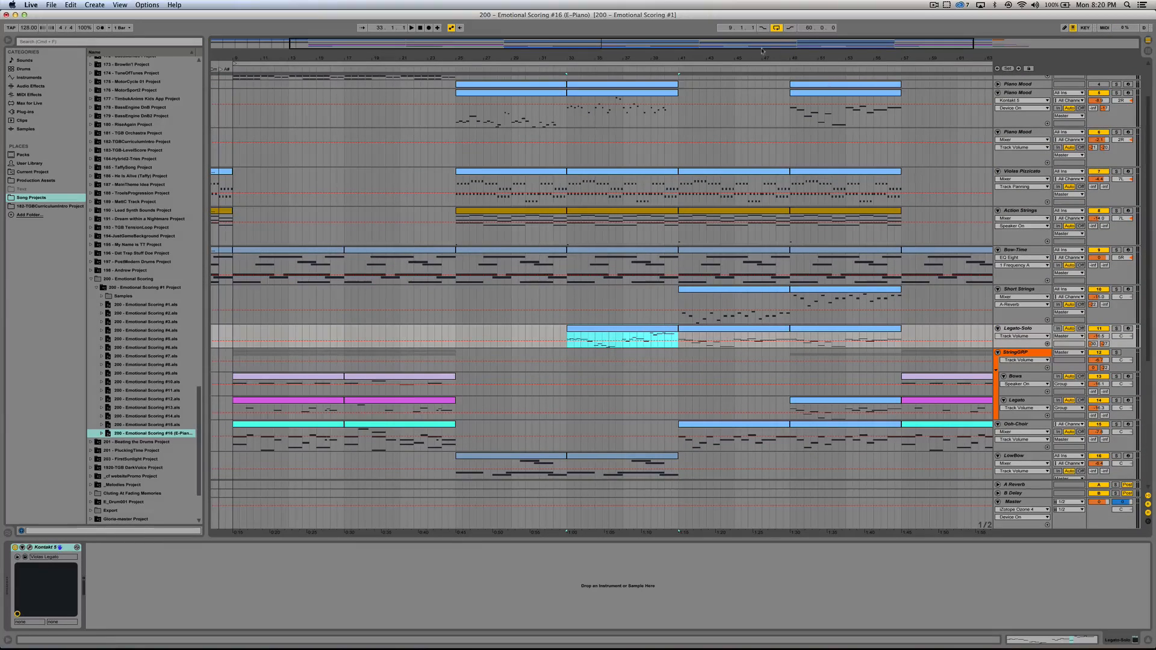
Step: Select the Bows clip at bar 57, play the ending of the score with all tracks from there, and stop playback
{"action": "left_click_drag", "start_coordinate": [759, 46], "coordinate": [924, 46]}
{"action": "left_click", "coordinate": [759, 380]}
{"action": "scroll", "coordinate": [764, 361], "scroll_direction": "up", "scroll_amount": 3}
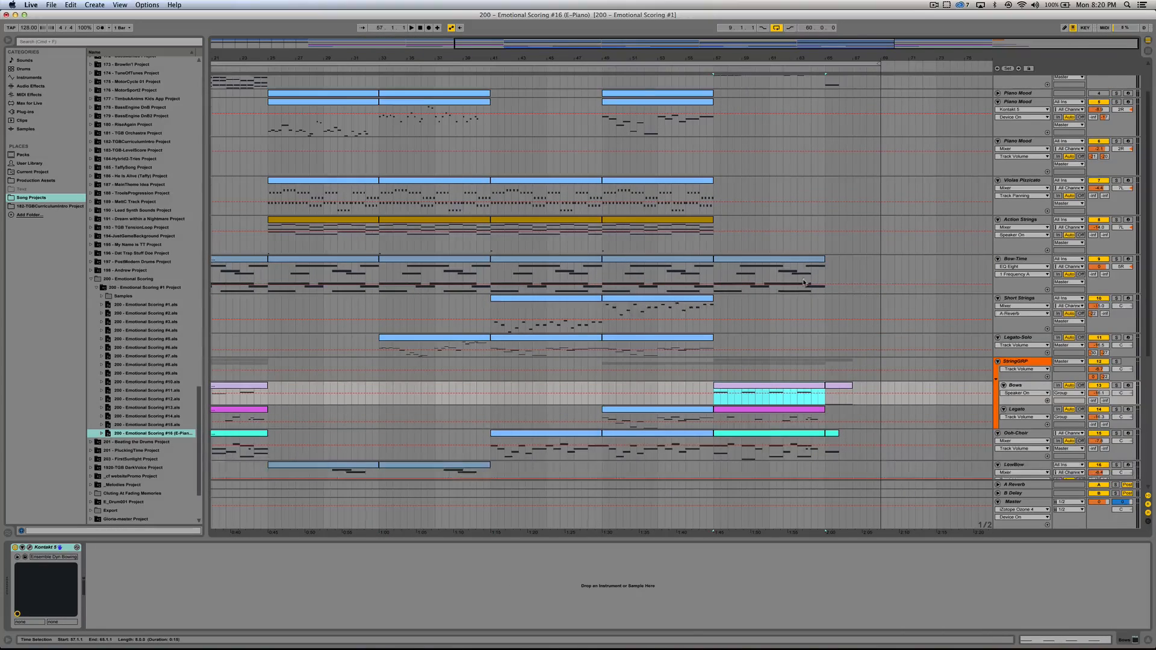
{"action": "key", "text": "space"}
{"action": "scroll", "coordinate": [771, 342], "scroll_direction": "down", "scroll_amount": 8}
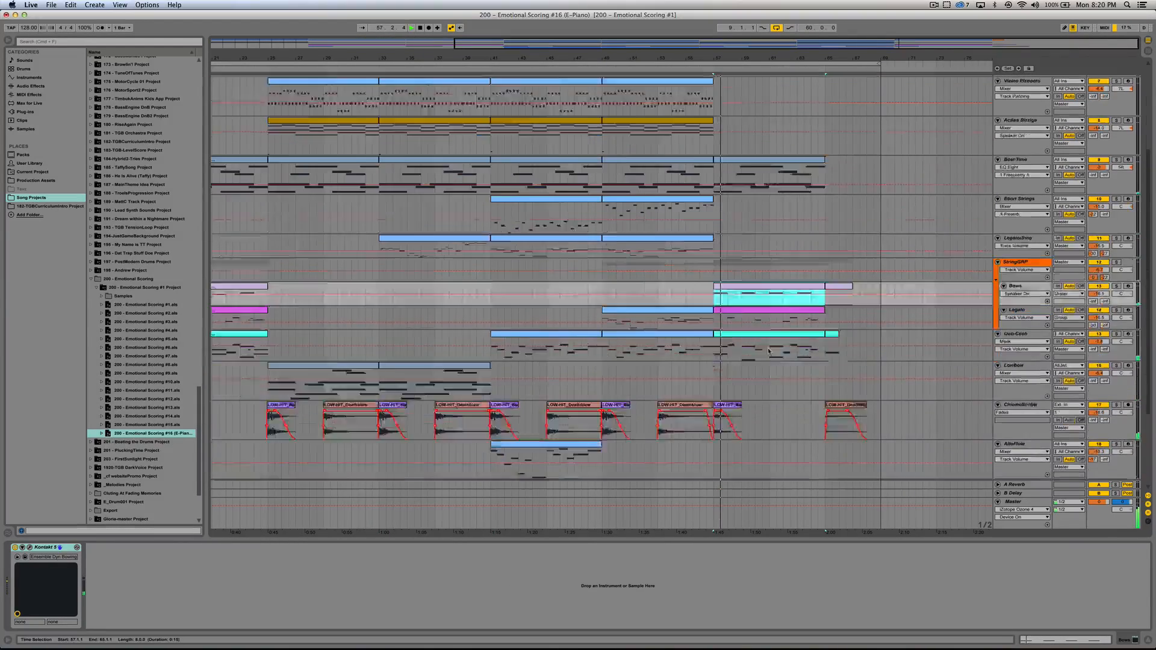
{"action": "left_click_drag", "start_coordinate": [706, 46], "coordinate": [706, 19]}
{"action": "scroll", "coordinate": [762, 360], "scroll_direction": "down", "scroll_amount": 8}
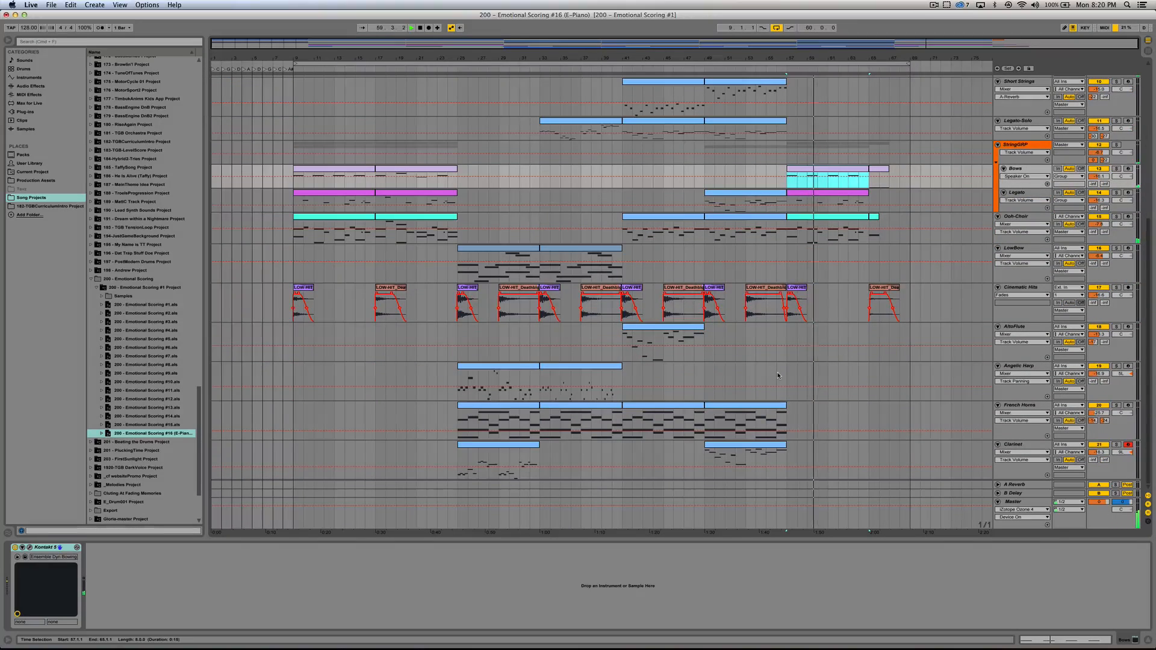
{"action": "scroll", "coordinate": [765, 364], "scroll_direction": "up", "scroll_amount": 10}
{"action": "scroll", "coordinate": [778, 375], "scroll_direction": "up", "scroll_amount": 5}
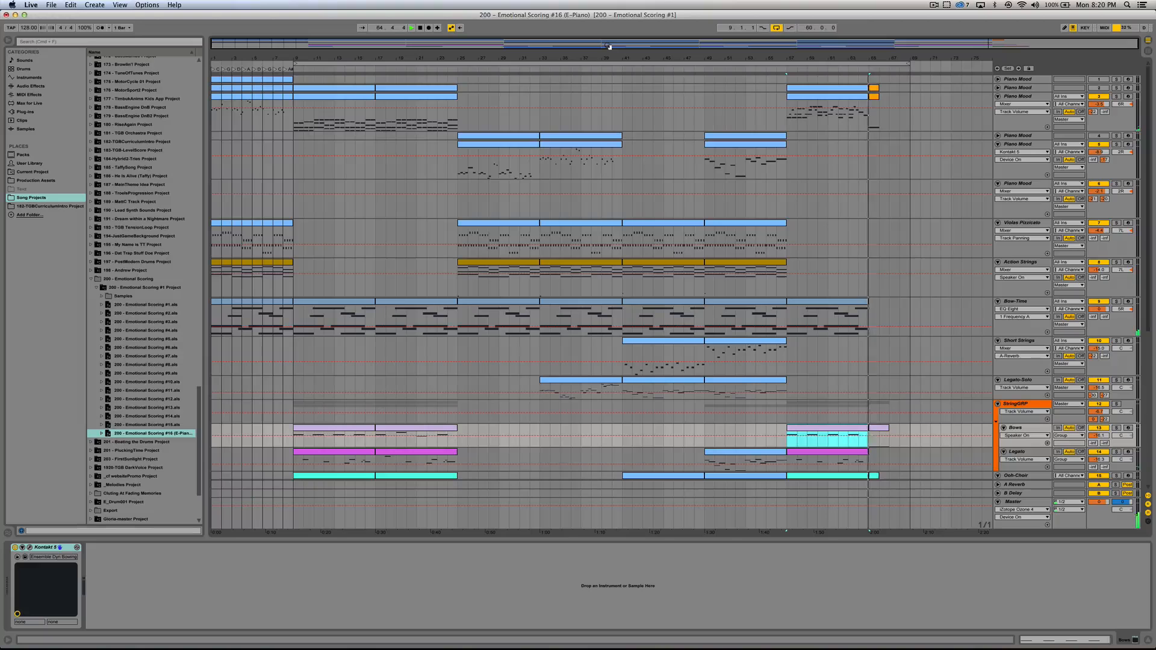
{"action": "scroll", "coordinate": [837, 325], "scroll_direction": "down", "scroll_amount": 6}
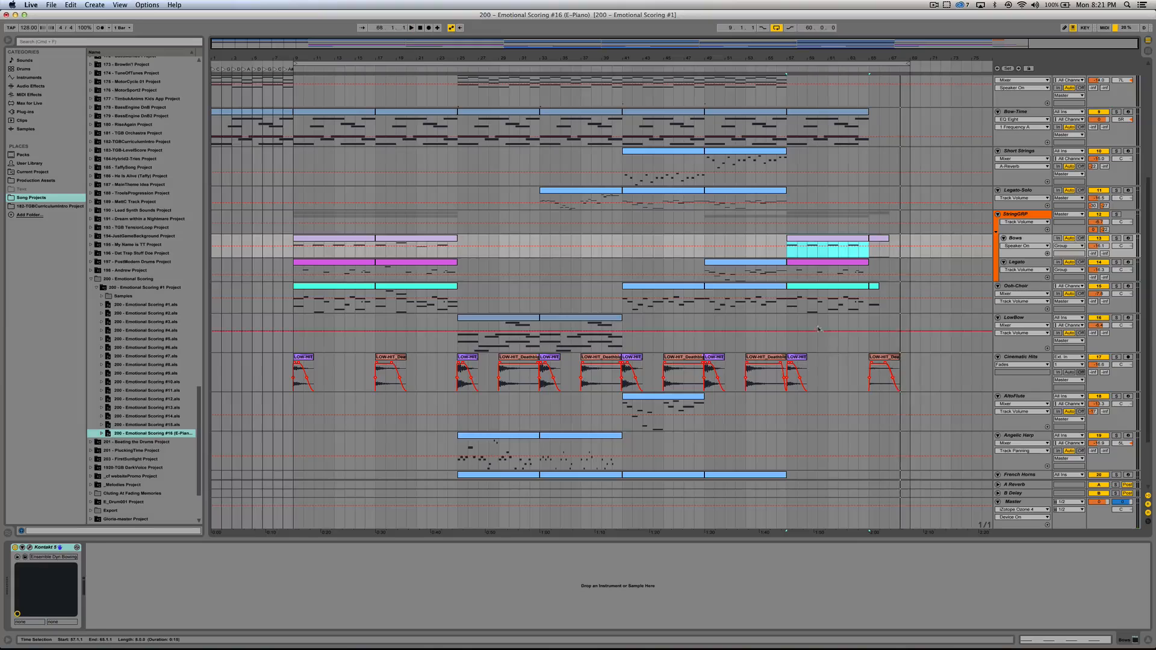
{"action": "key", "text": "space"}
Step: Open the Bow-Time clip at bar 9 to review its notes and controller envelope
{"action": "scroll", "coordinate": [836, 348], "scroll_direction": "up", "scroll_amount": 3}
{"action": "left_click", "coordinate": [343, 206]}
{"action": "double_click", "coordinate": [343, 205]}
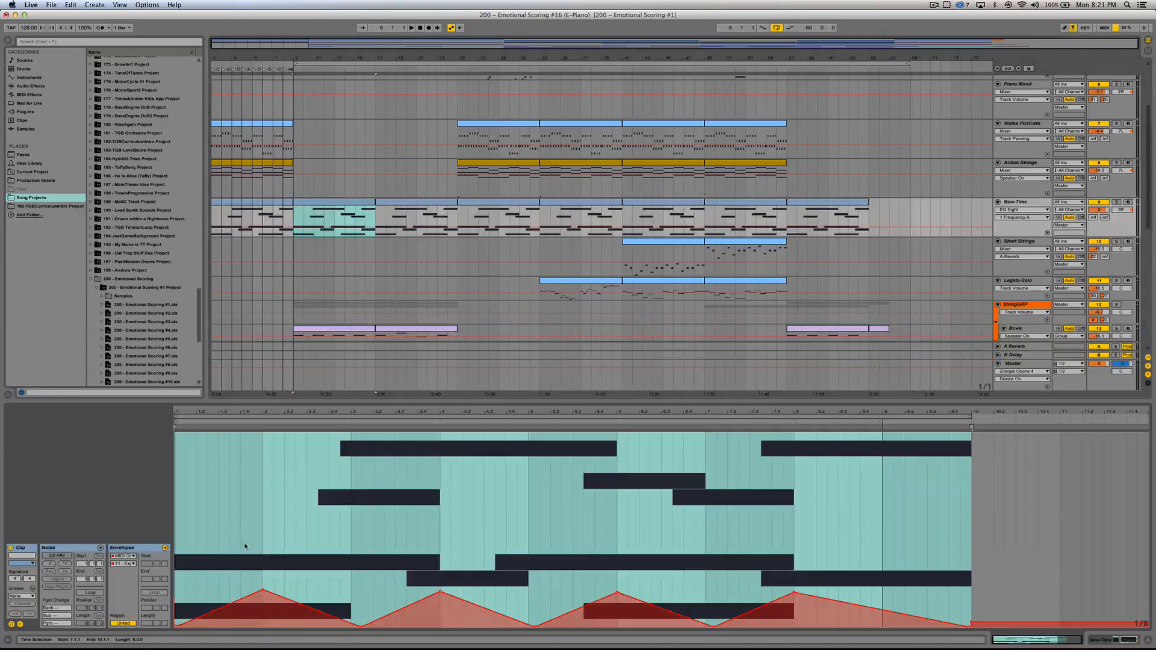
{"action": "left_click", "coordinate": [179, 582]}
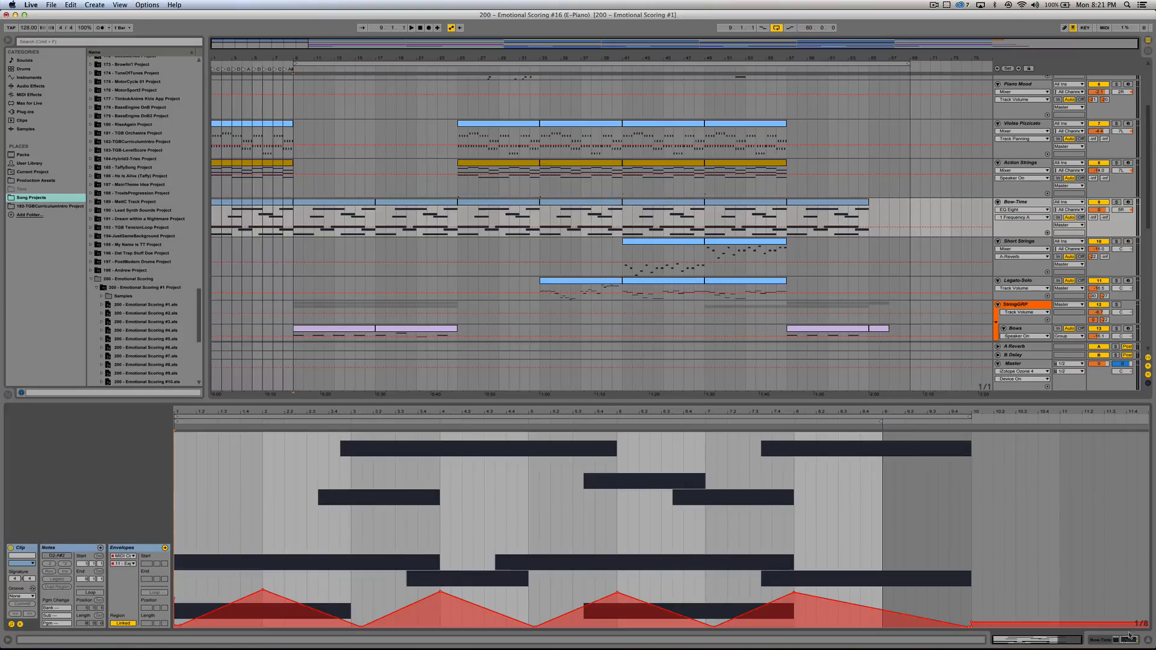
Step: Show the Bow-Time track's devices, open its Kontakt 5 instrument to inspect the Adagietto patch, and close the instrument window
{"action": "left_click", "coordinate": [1124, 641]}
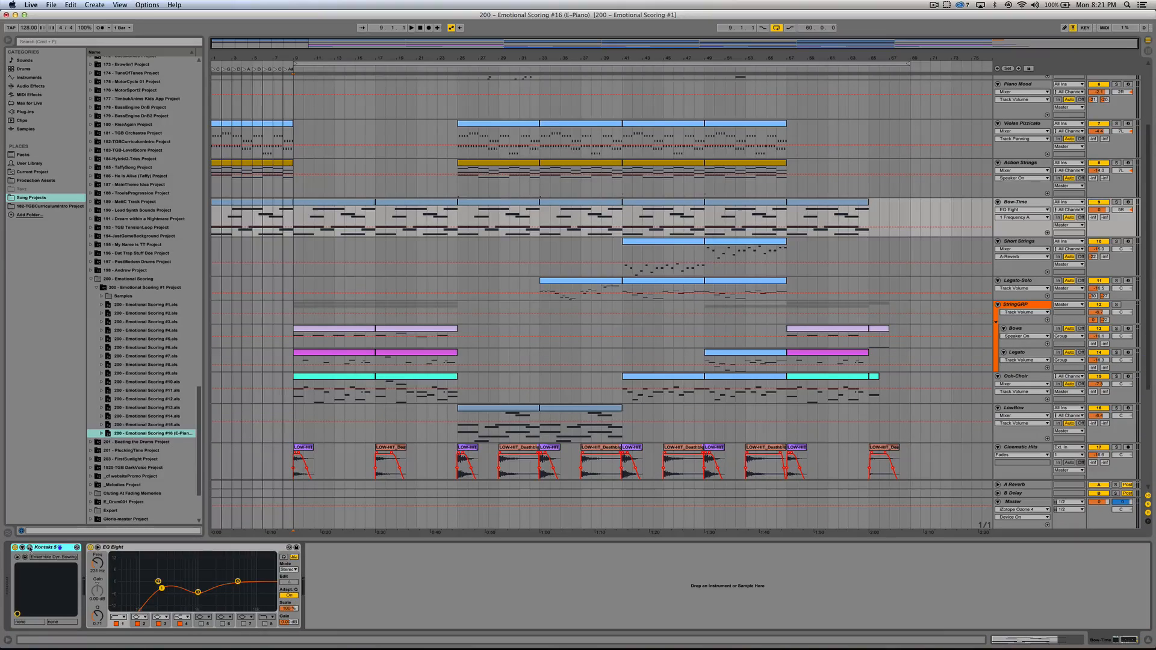
{"action": "left_click", "coordinate": [29, 548]}
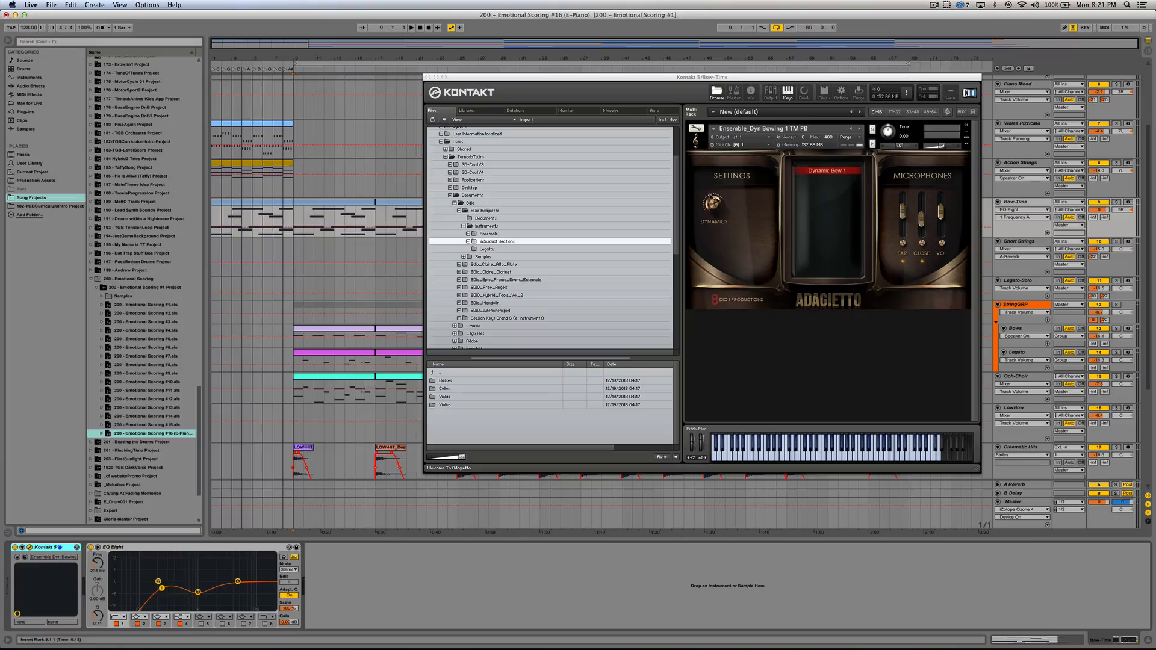
{"action": "left_click", "coordinate": [427, 77]}
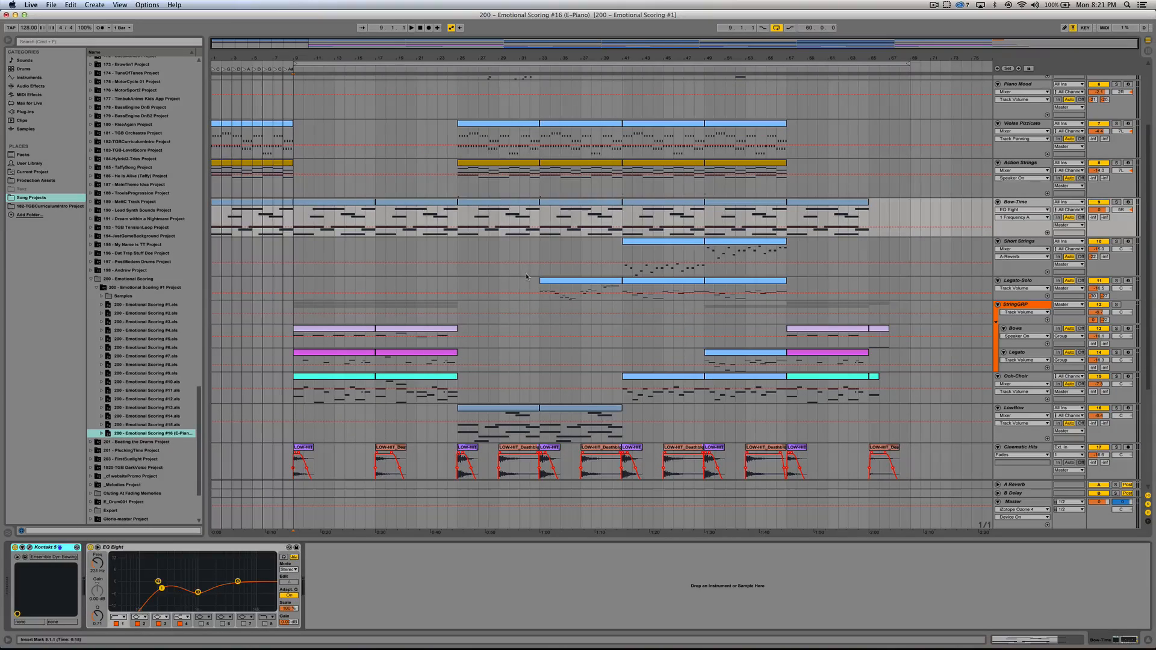
Step: Reopen the bar 9 Bow-Time clip to show its notes and envelope, and solo the Bow-Time track
{"action": "scroll", "coordinate": [497, 305], "scroll_direction": "down", "scroll_amount": 5}
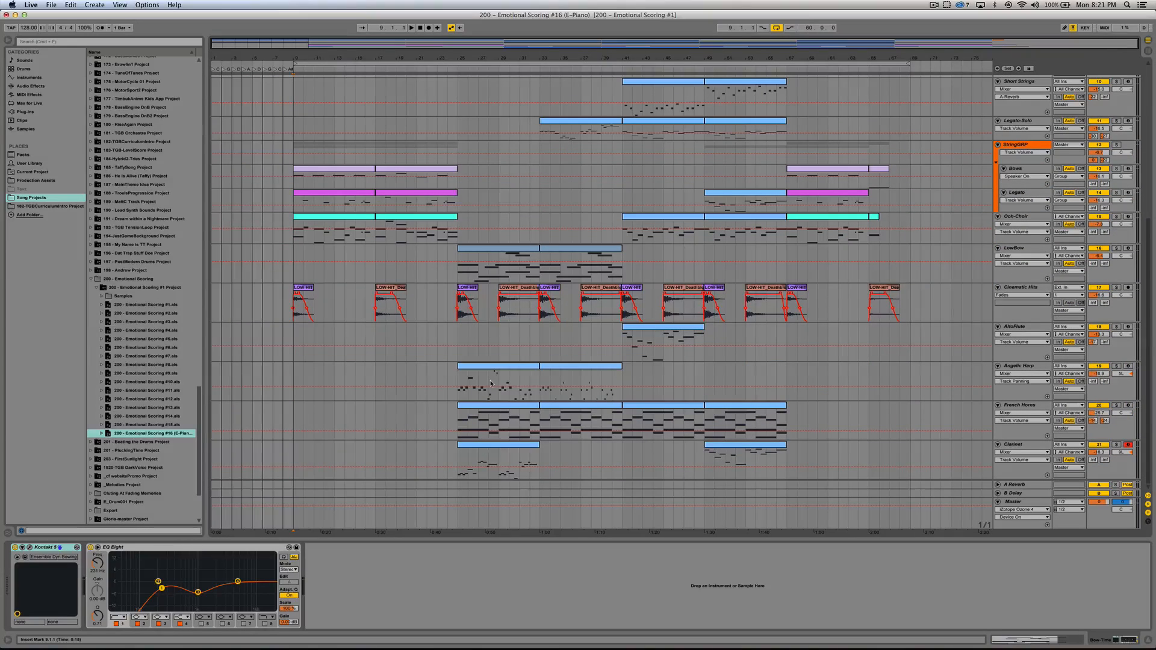
{"action": "scroll", "coordinate": [491, 383], "scroll_direction": "up", "scroll_amount": 5}
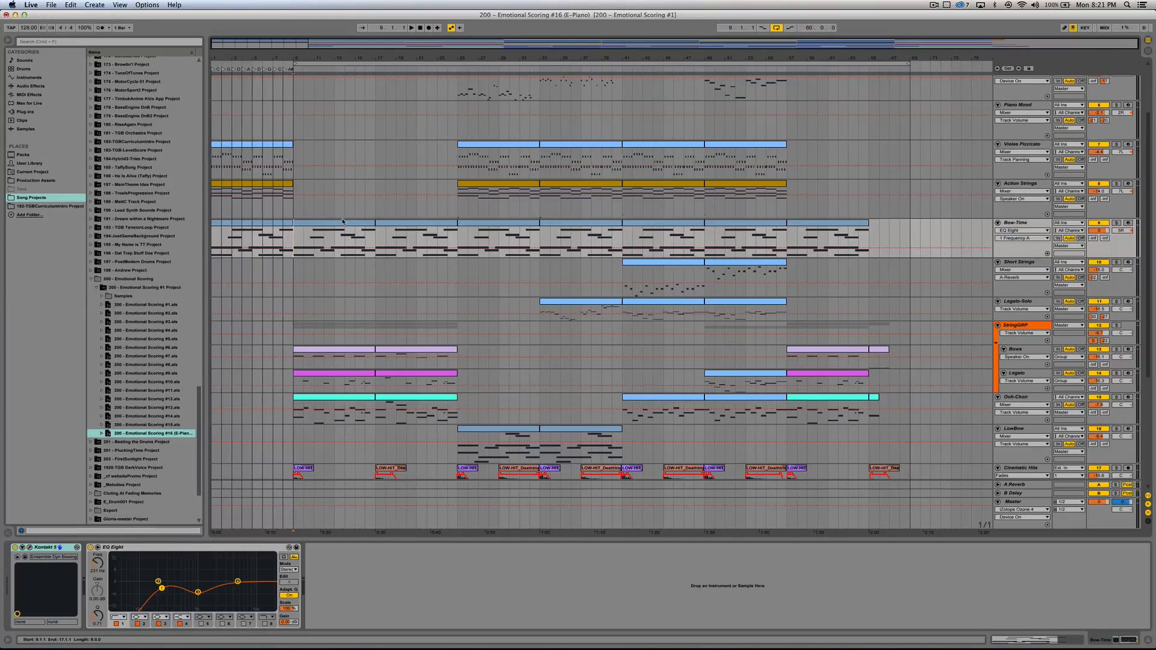
{"action": "double_click", "coordinate": [342, 221]}
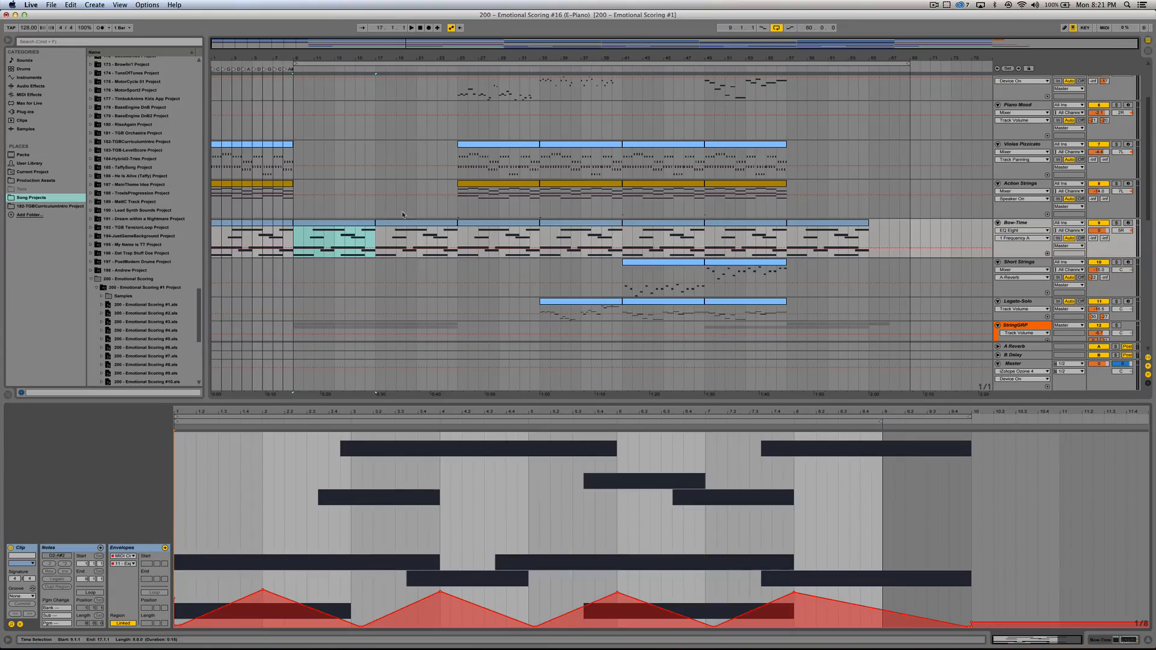
{"action": "left_click", "coordinate": [1118, 222]}
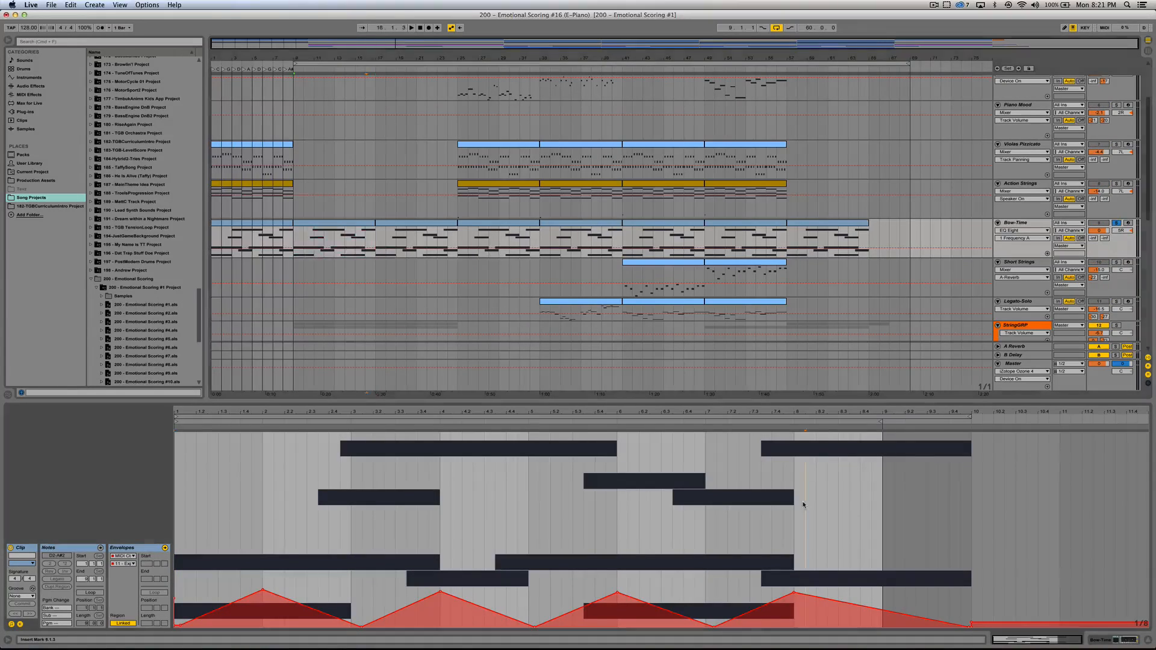
Step: Audition the bar 9 Bow-Time clip with its whole controller envelope raised to maximum, and undo the envelope change
{"action": "key", "text": "super+a"}
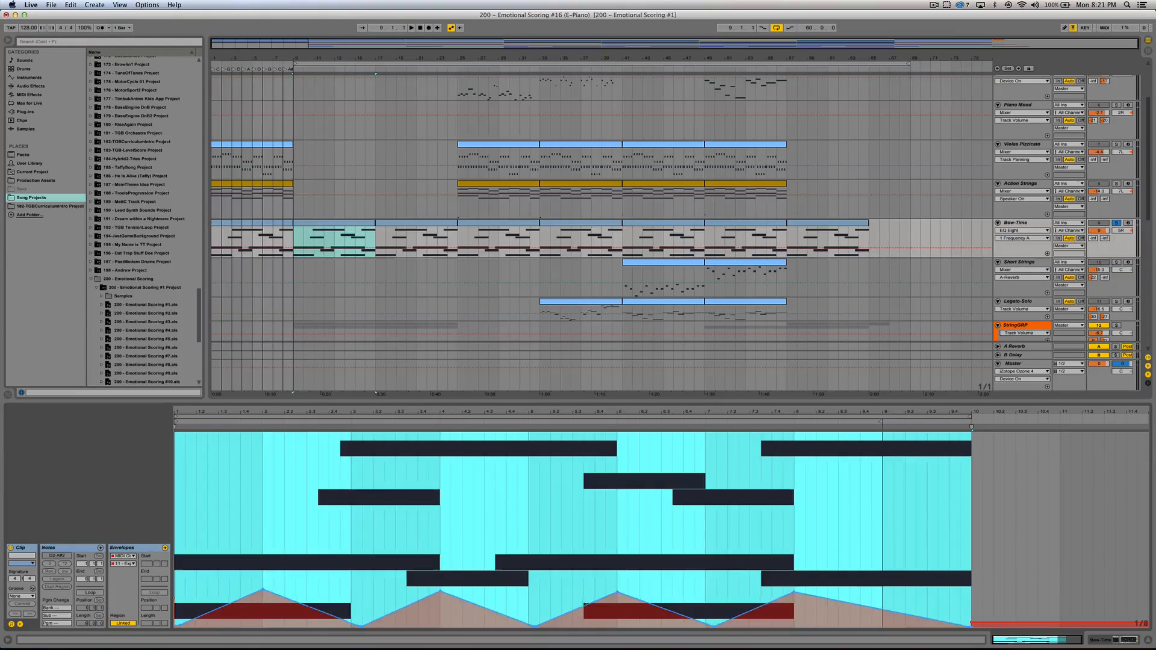
{"action": "left_click_drag", "start_coordinate": [573, 611], "coordinate": [573, 429]}
{"action": "key", "text": "space"}
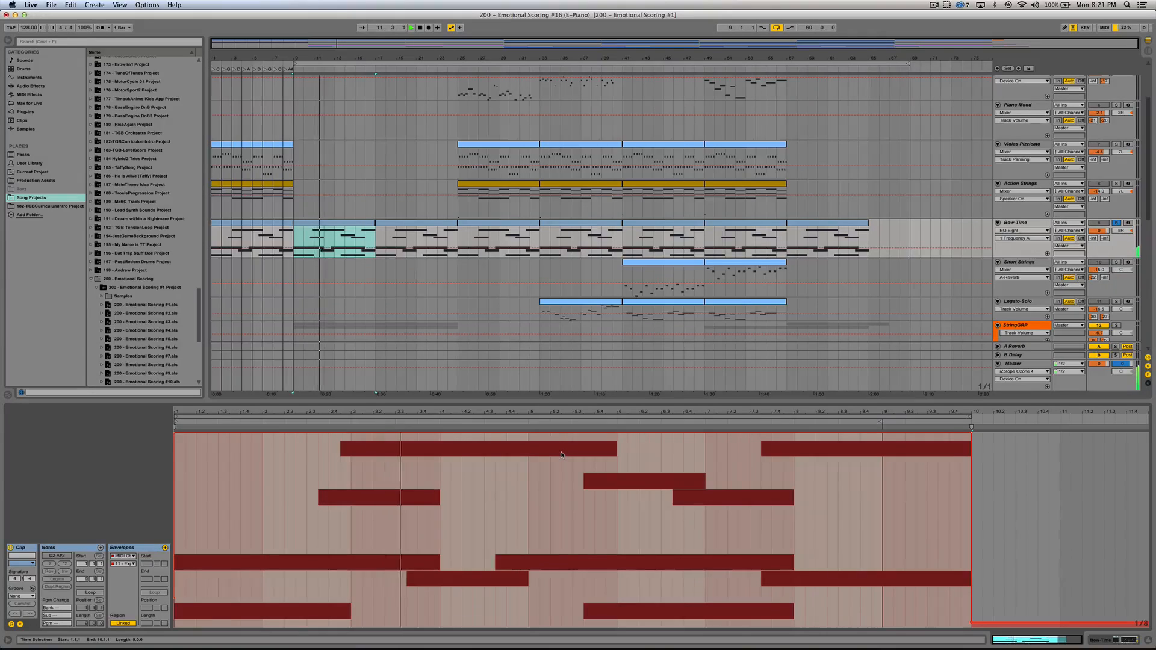
{"action": "key", "text": "super+a"}
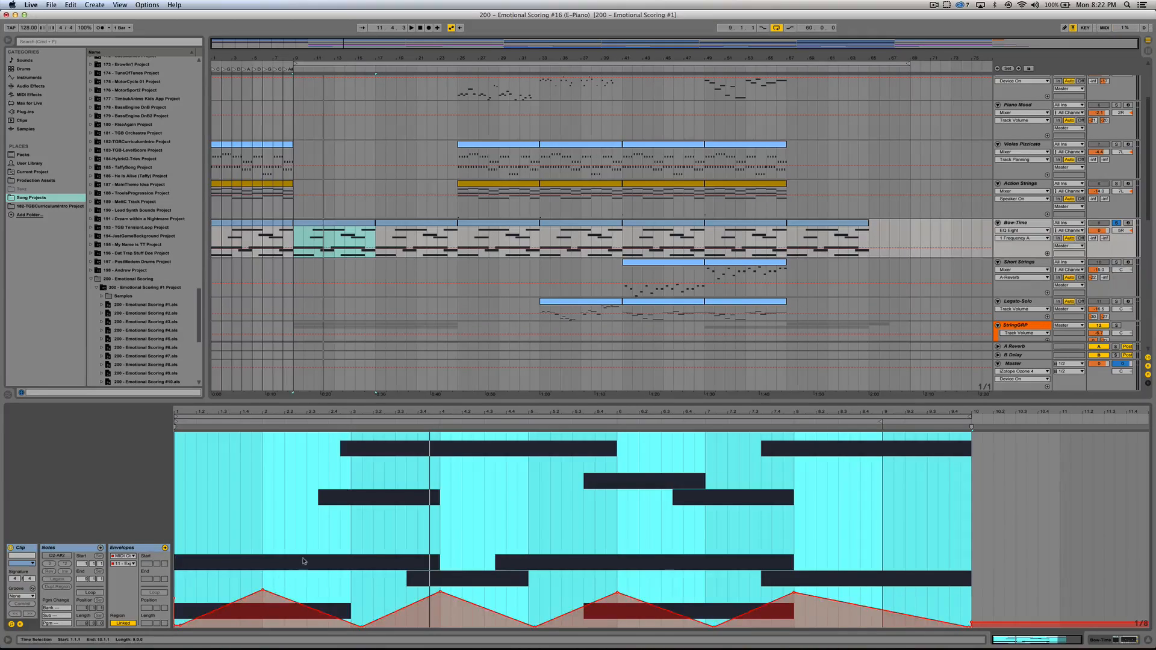
Step: Play the bar 9 Bow-Time clip with its original swelling envelope and stop playback
{"action": "key", "text": "space"}
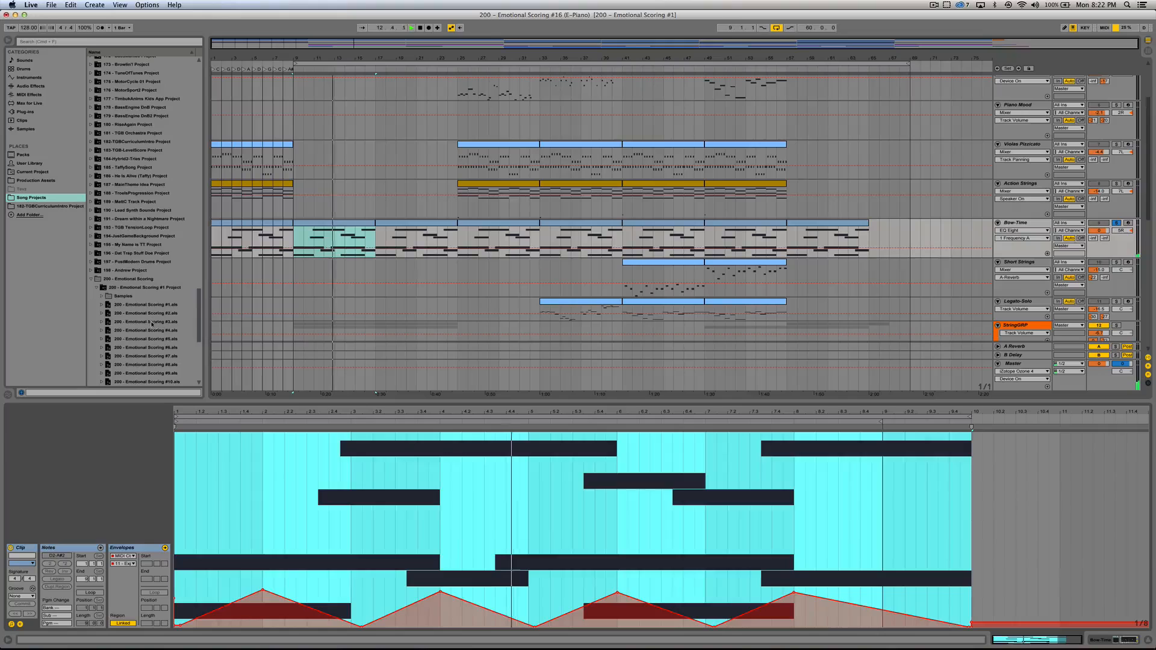
{"action": "key", "text": "space"}
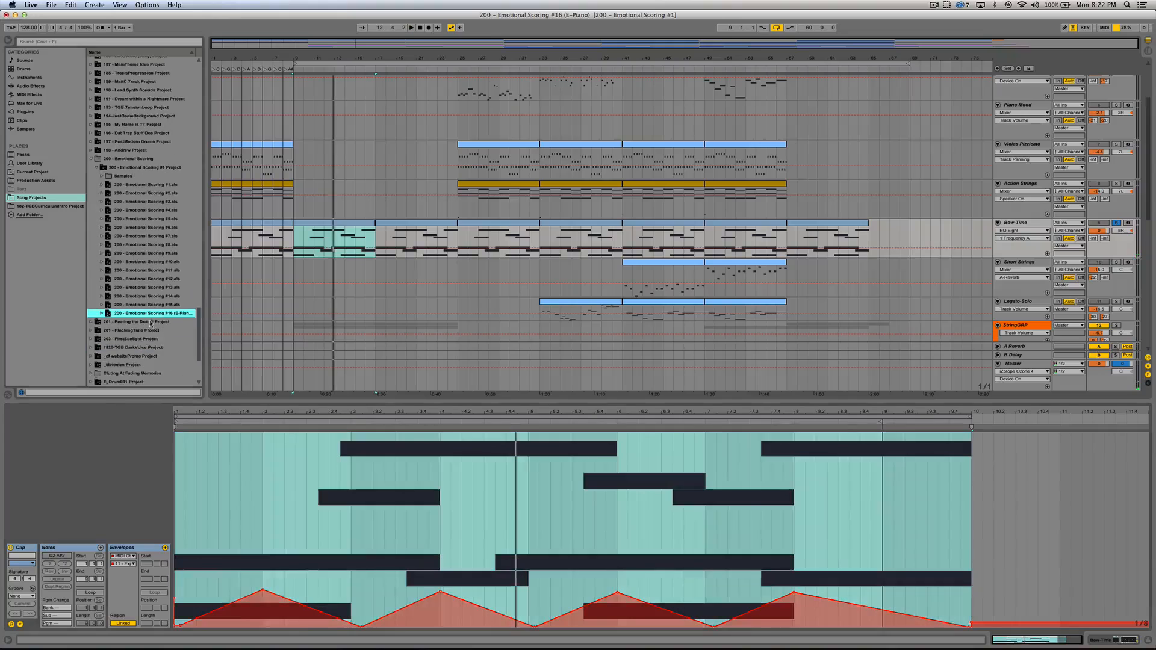
{"action": "scroll", "coordinate": [152, 327], "scroll_direction": "down", "scroll_amount": 1}
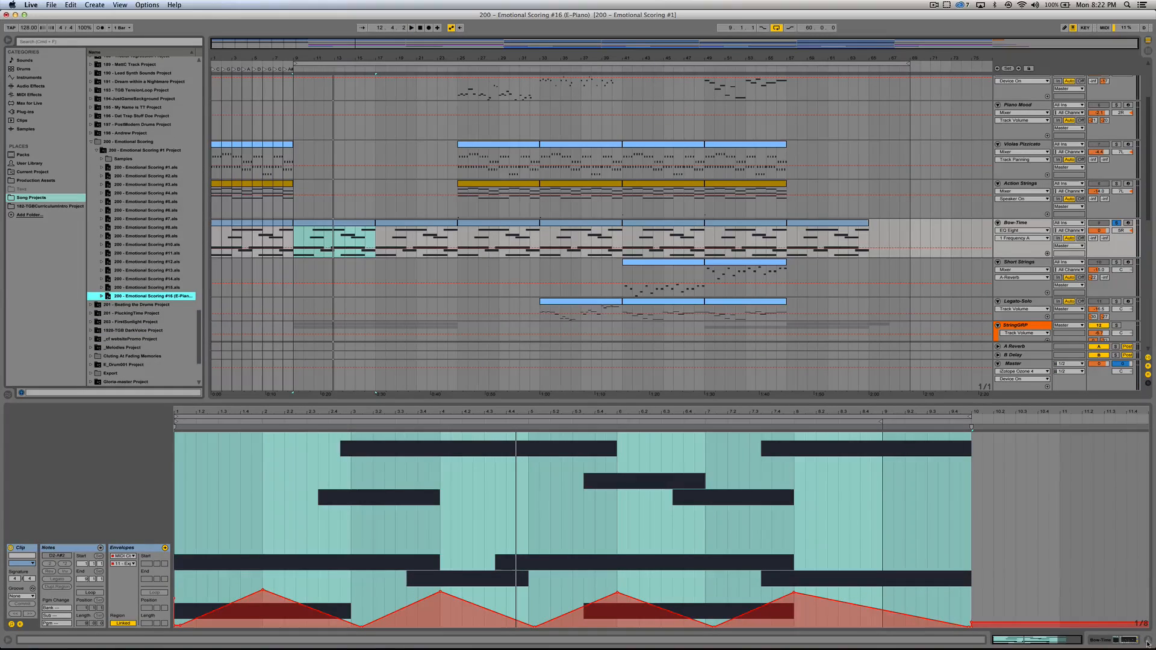
Step: Compare the envelopes of the Bow-Time clips at bars 17 and 25, and play the bar 25 clip
{"action": "left_click", "coordinate": [490, 228]}
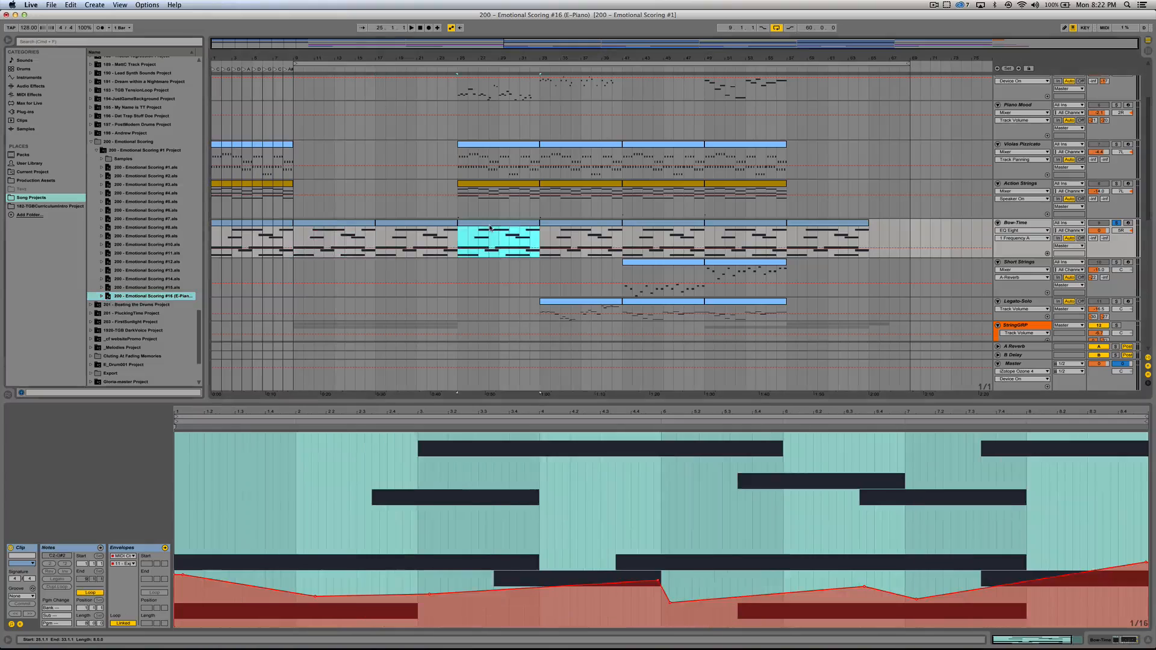
{"action": "key", "text": "Left"}
{"action": "left_click", "coordinate": [490, 228]}
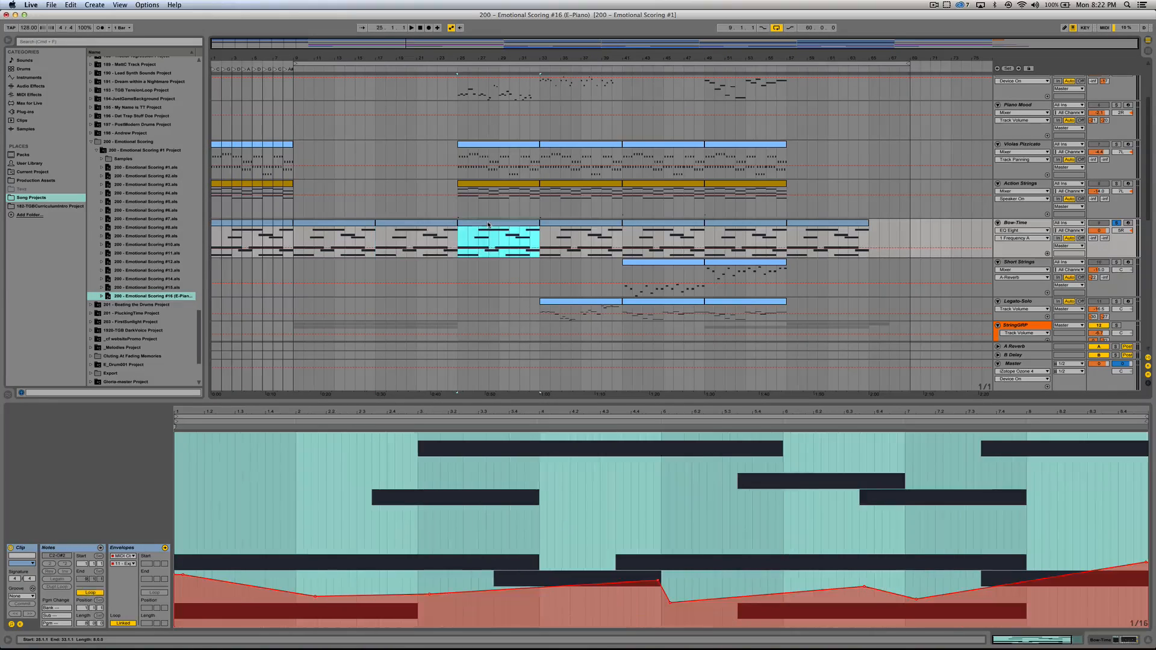
{"action": "key", "text": "Left"}
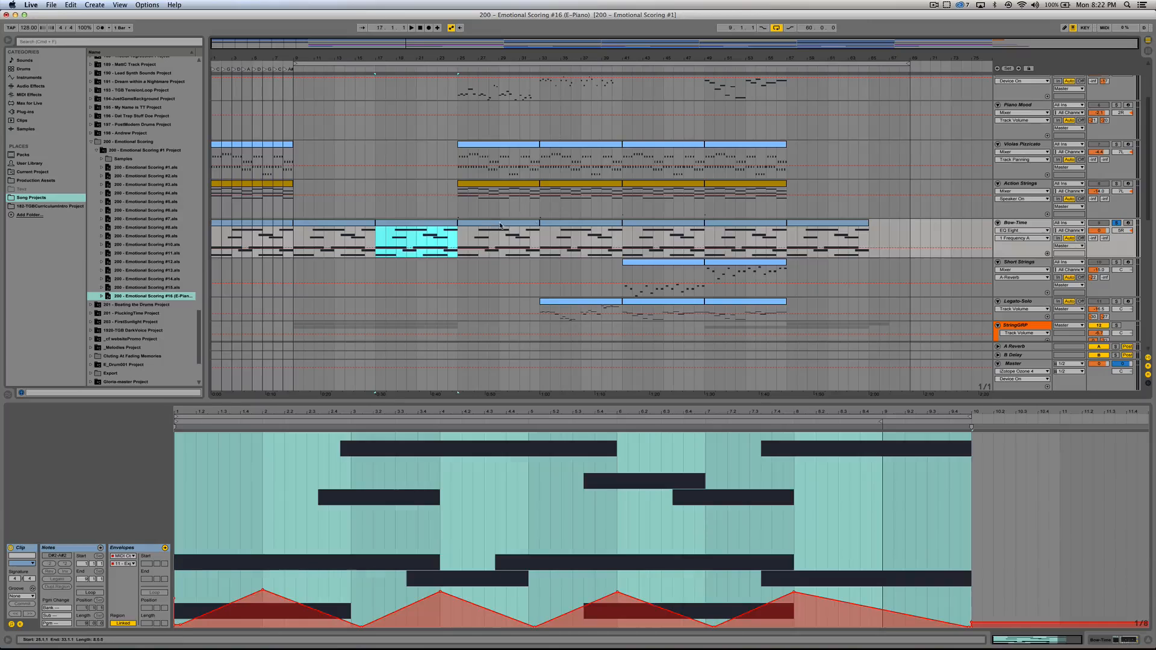
{"action": "key", "text": "Right"}
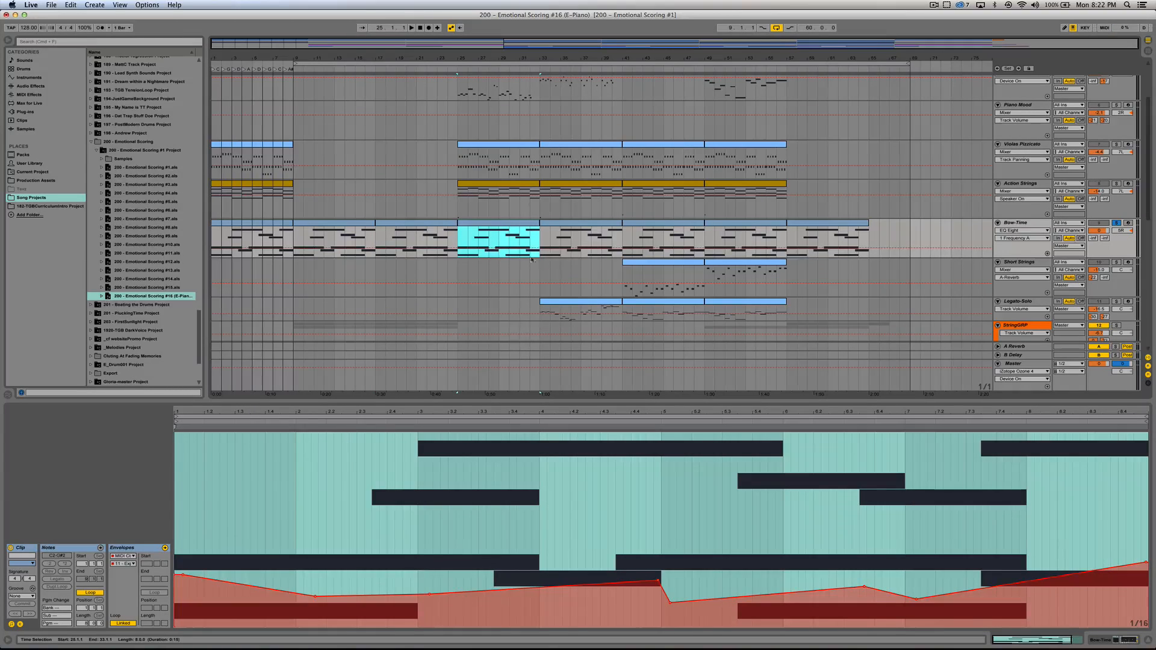
{"action": "key", "text": "space"}
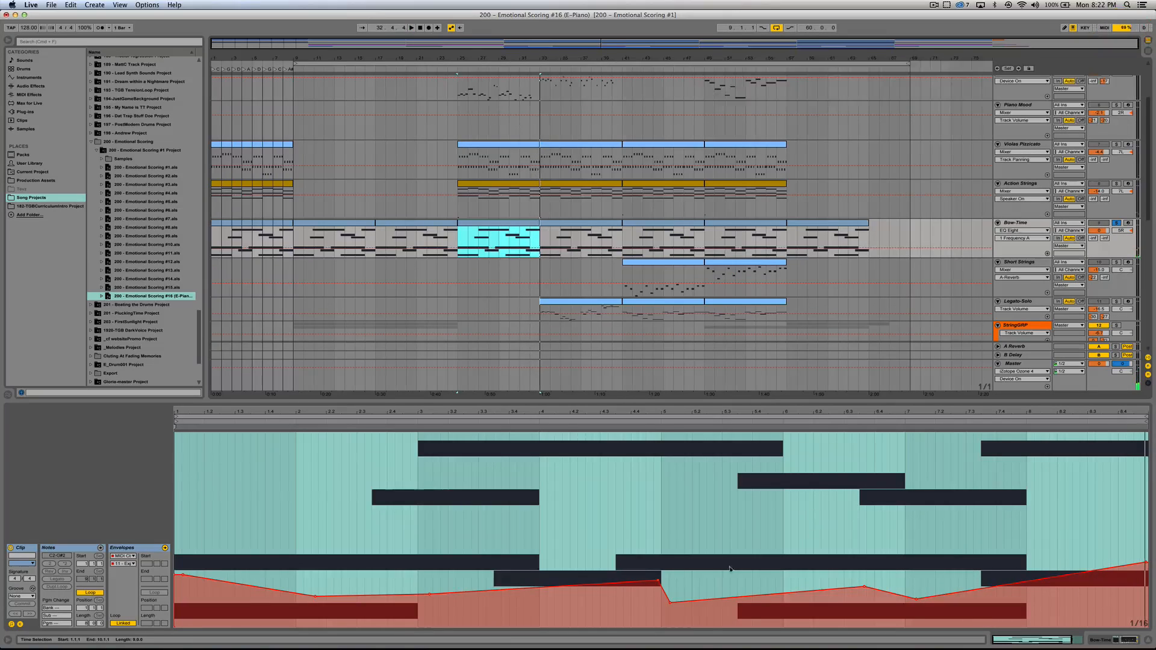
Step: Solo the Cinematic Hits track, play its low hit clip at bar 29, and turn the solo off
{"action": "scroll", "coordinate": [506, 220], "scroll_direction": "down", "scroll_amount": 10}
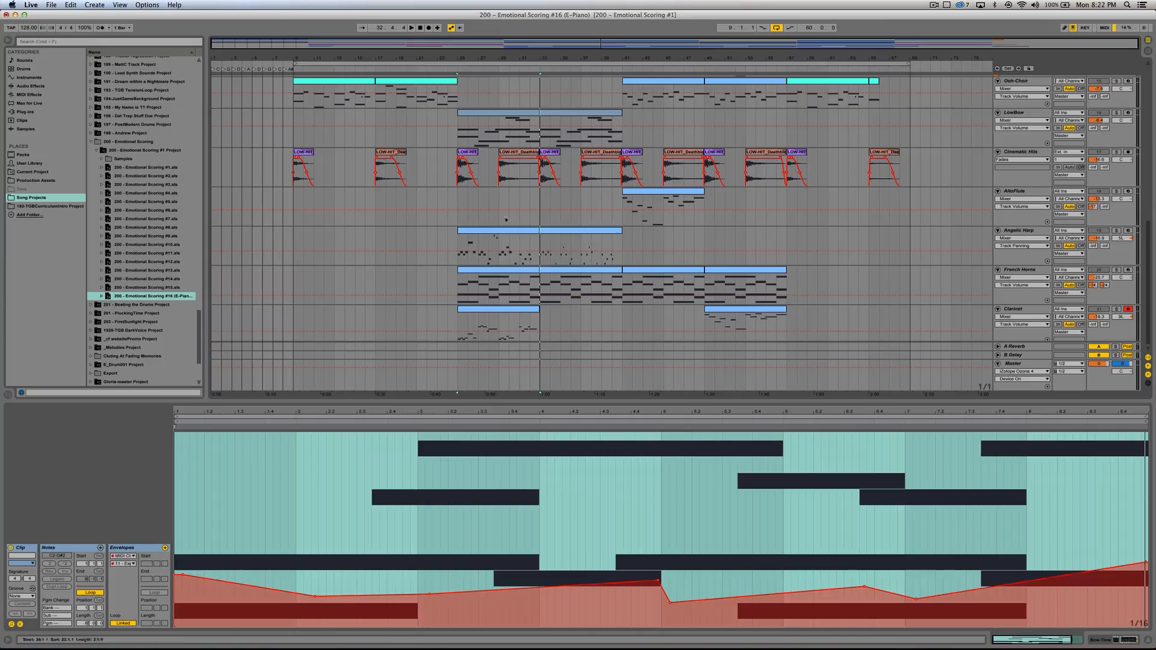
{"action": "left_click", "coordinate": [510, 161]}
{"action": "left_click", "coordinate": [1116, 152]}
{"action": "key", "text": "space"}
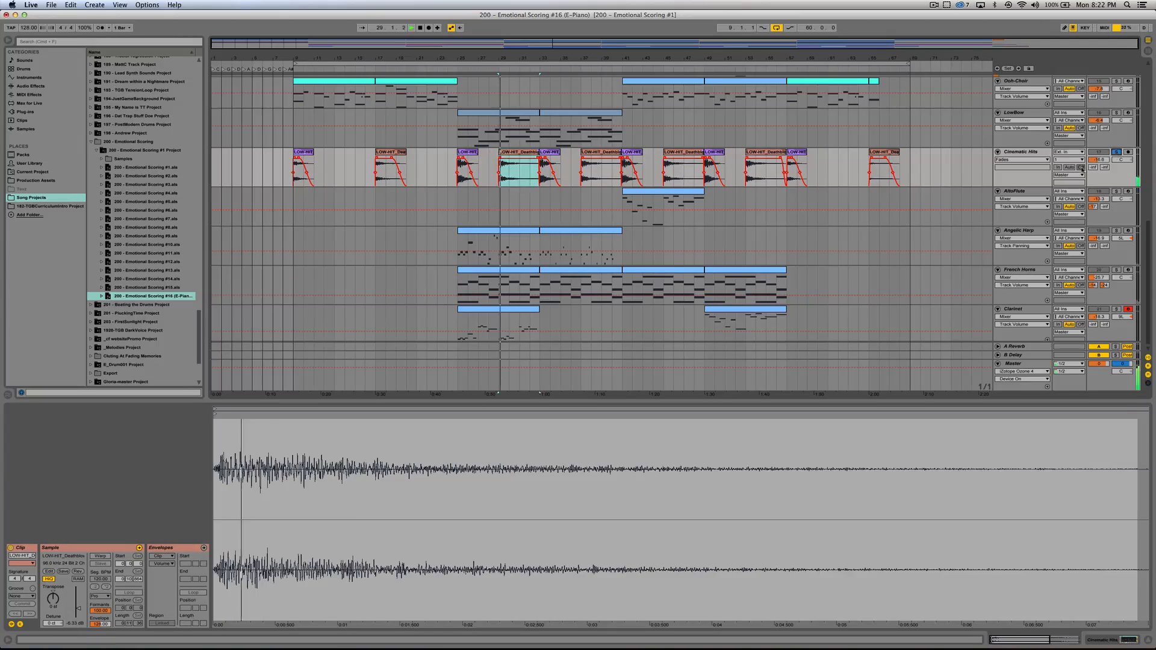
{"action": "key", "text": "space"}
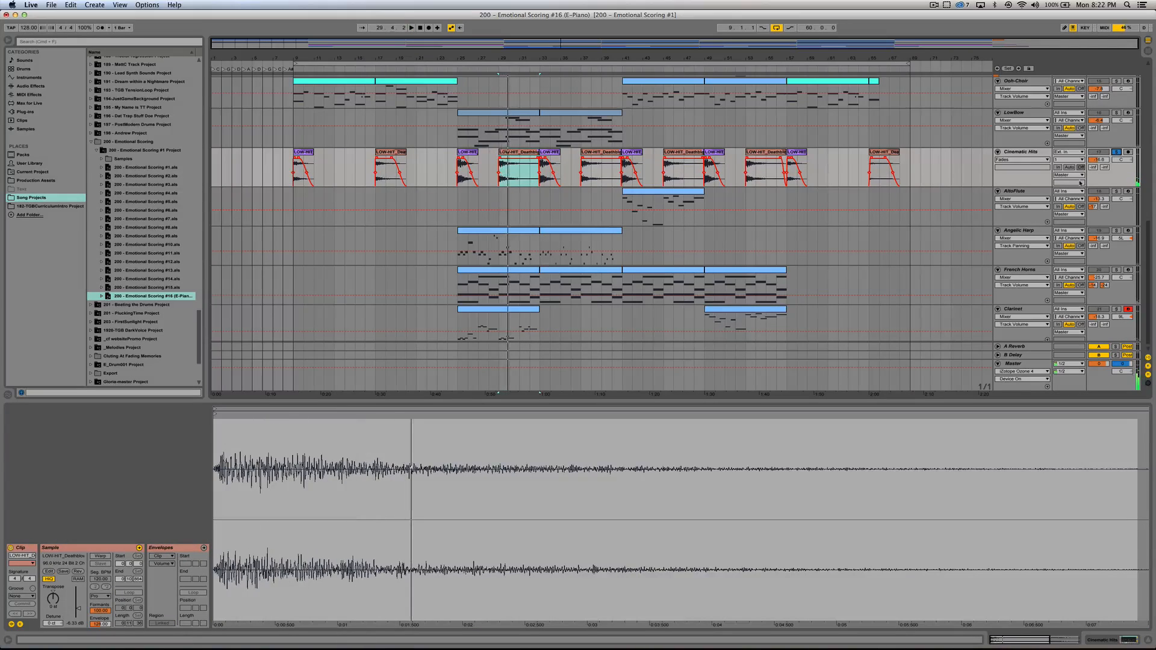
{"action": "left_click", "coordinate": [1115, 153]}
Step: Hide the clip detail view to enlarge the arrangement and select the Clarinet clip at bar 25
{"action": "scroll", "coordinate": [676, 261], "scroll_direction": "down", "scroll_amount": 1}
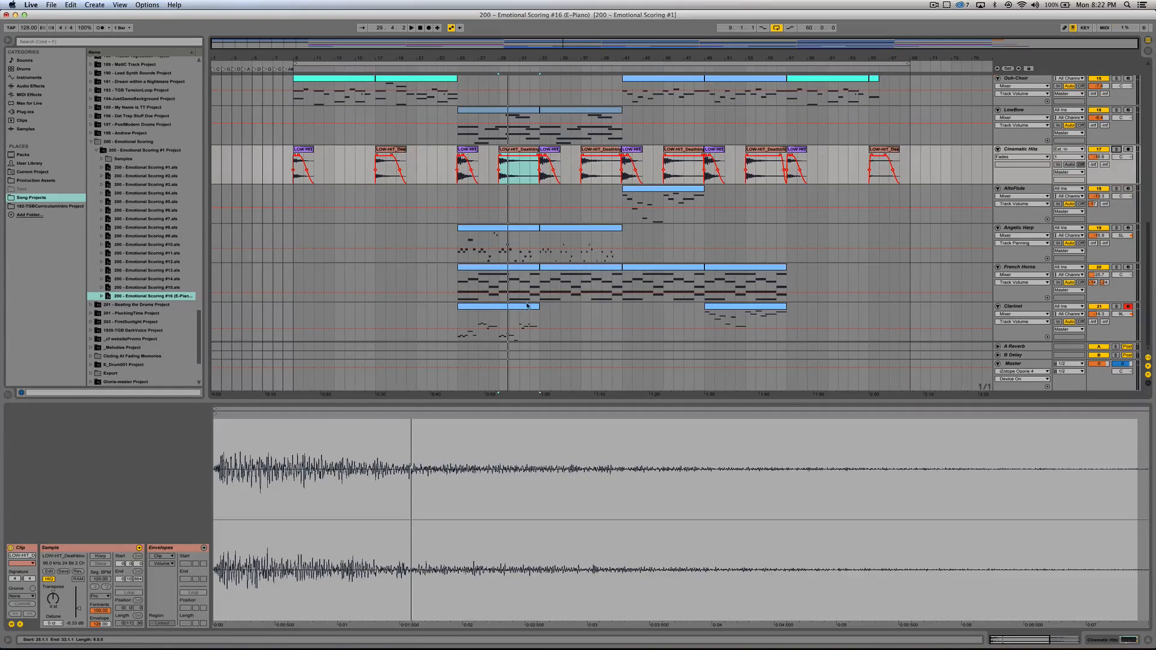
{"action": "scroll", "coordinate": [530, 298], "scroll_direction": "up", "scroll_amount": 3}
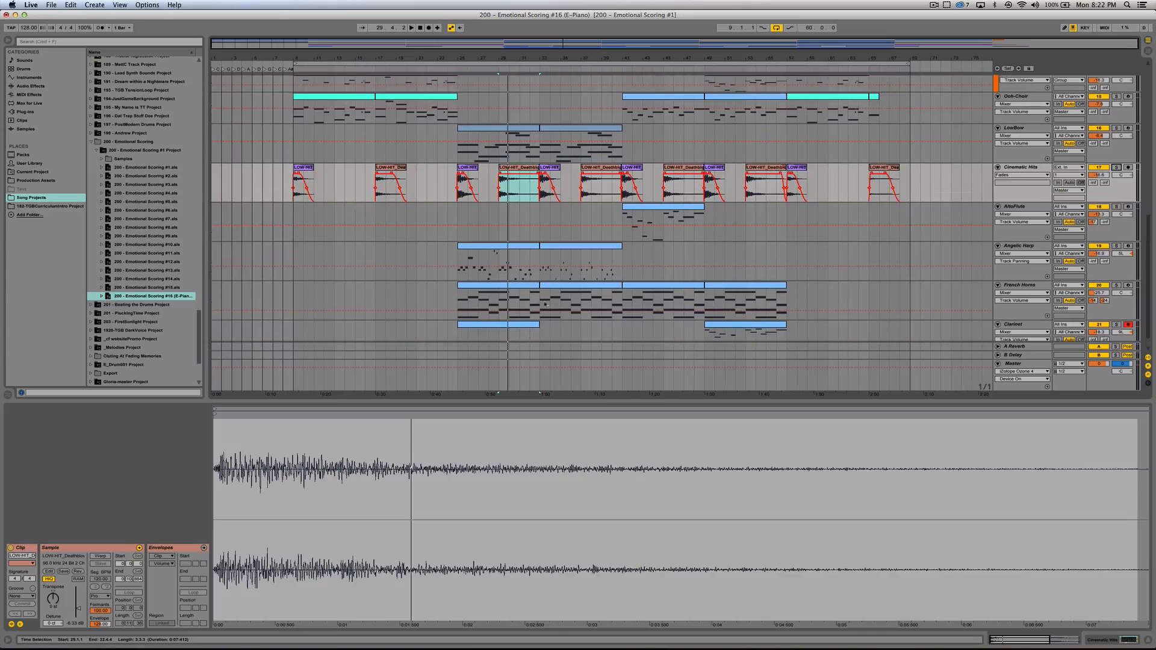
{"action": "left_click", "coordinate": [1148, 642]}
{"action": "scroll", "coordinate": [458, 241], "scroll_direction": "up", "scroll_amount": 5}
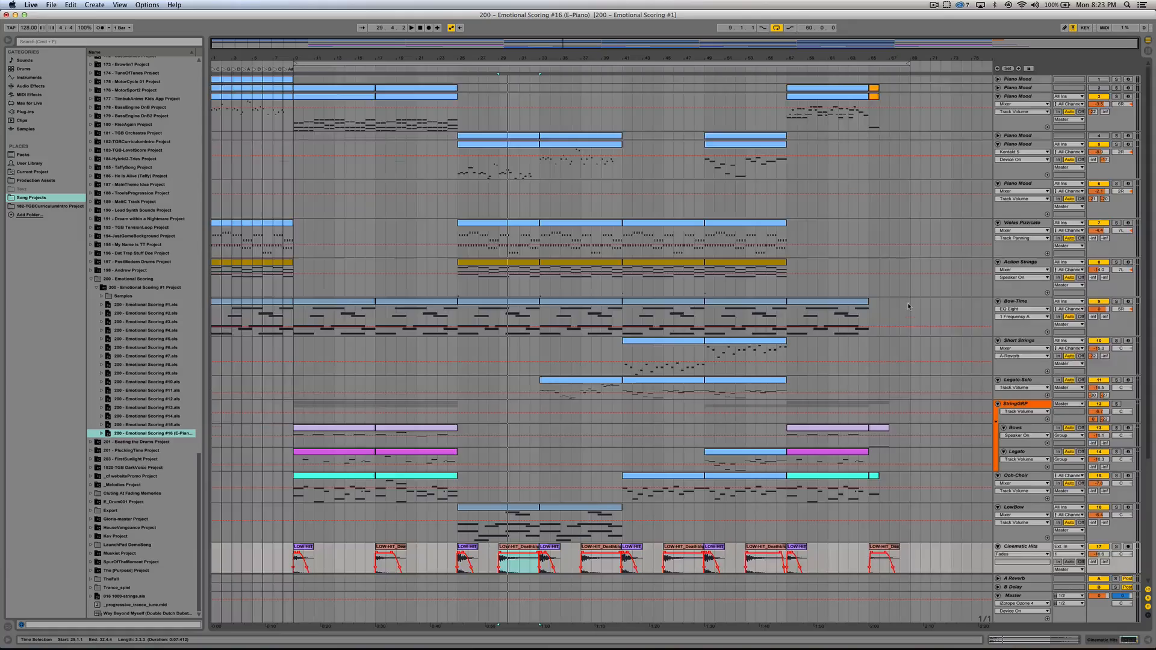
{"action": "scroll", "coordinate": [909, 306], "scroll_direction": "down", "scroll_amount": 9}
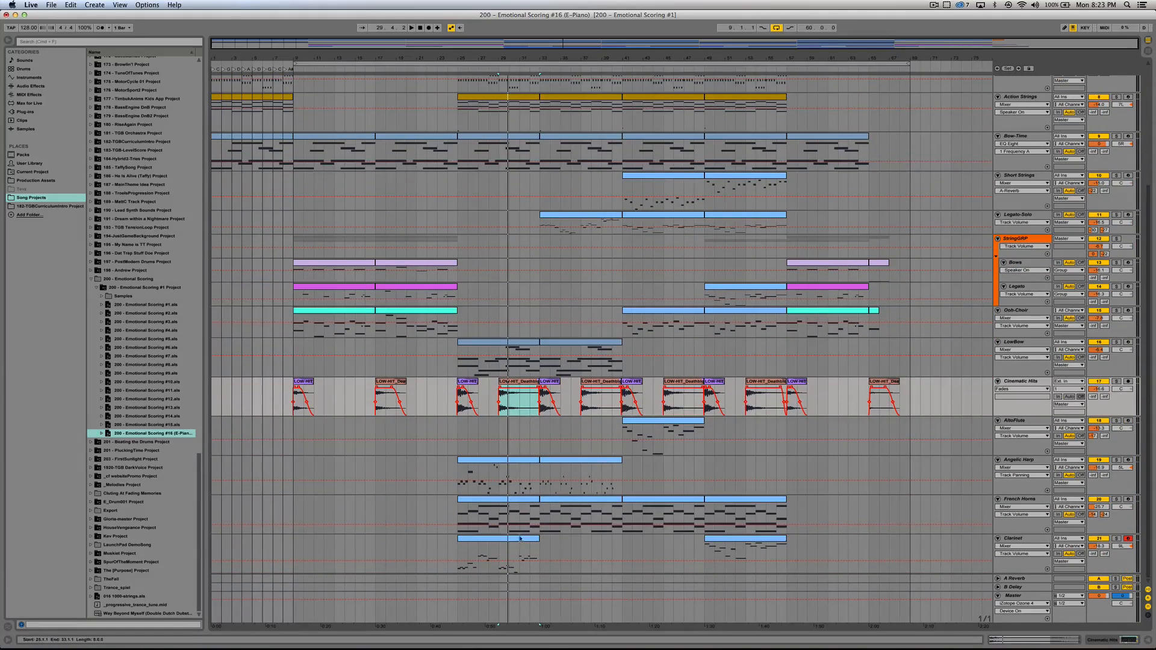
{"action": "left_click", "coordinate": [521, 538]}
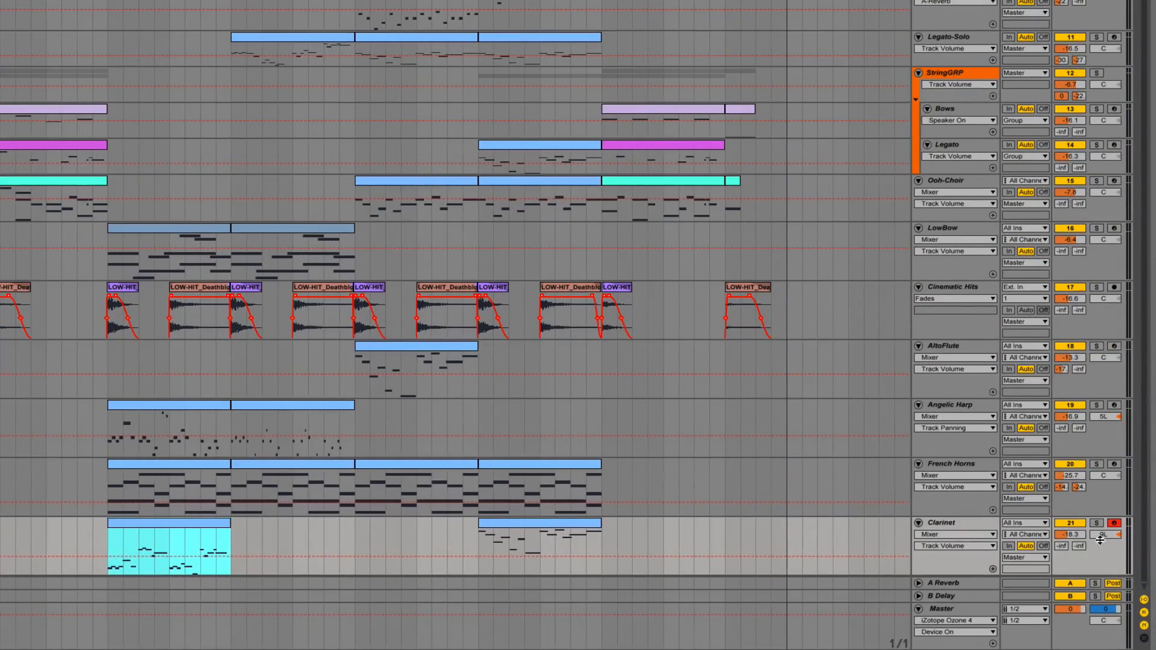